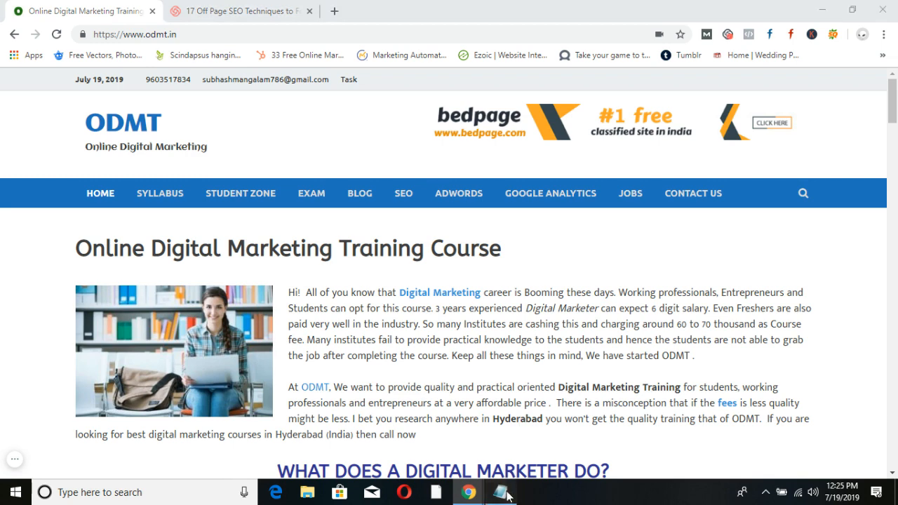
Bring the 'links' Notepad notes in front of the browser and select the five old hierarchy lines.
{"action": "left_click", "coordinate": [500, 491]}
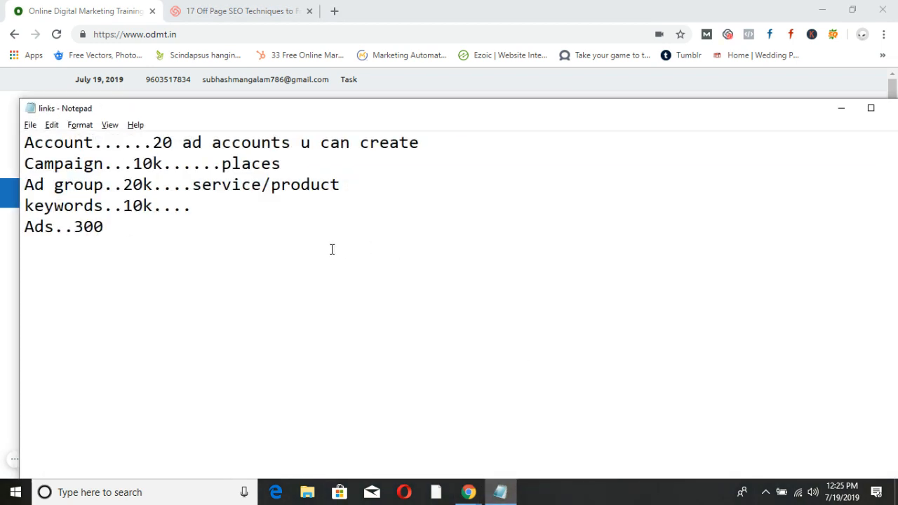
{"action": "left_click_drag", "start_coordinate": [350, 112], "coordinate": [474, 132]}
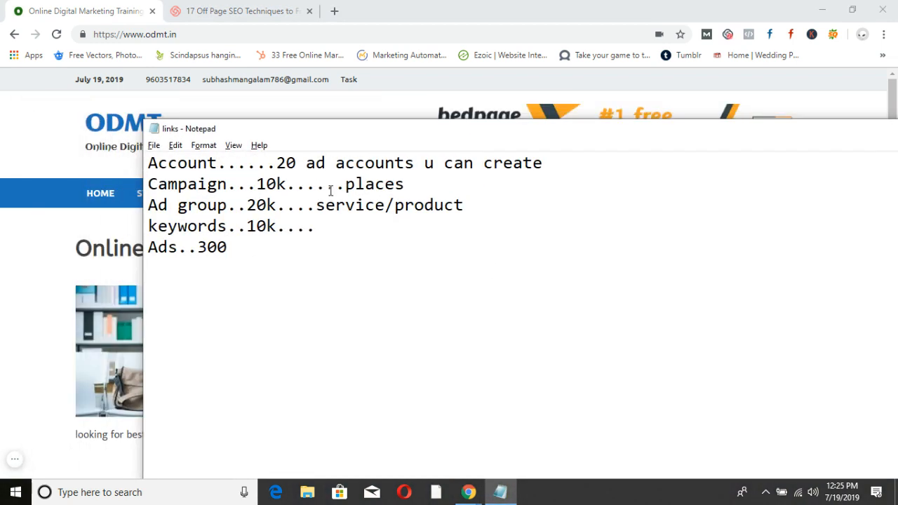
{"action": "left_click_drag", "start_coordinate": [238, 254], "coordinate": [143, 165]}
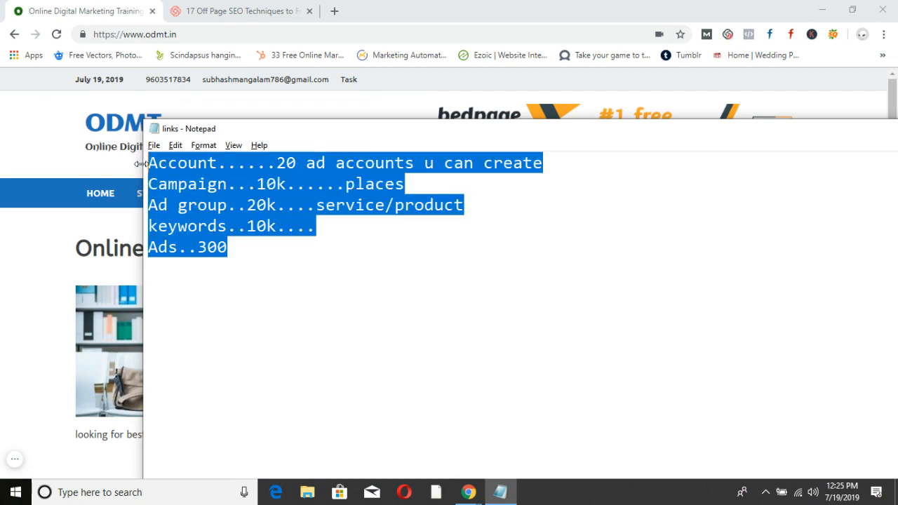
{"action": "left_click", "coordinate": [253, 251]}
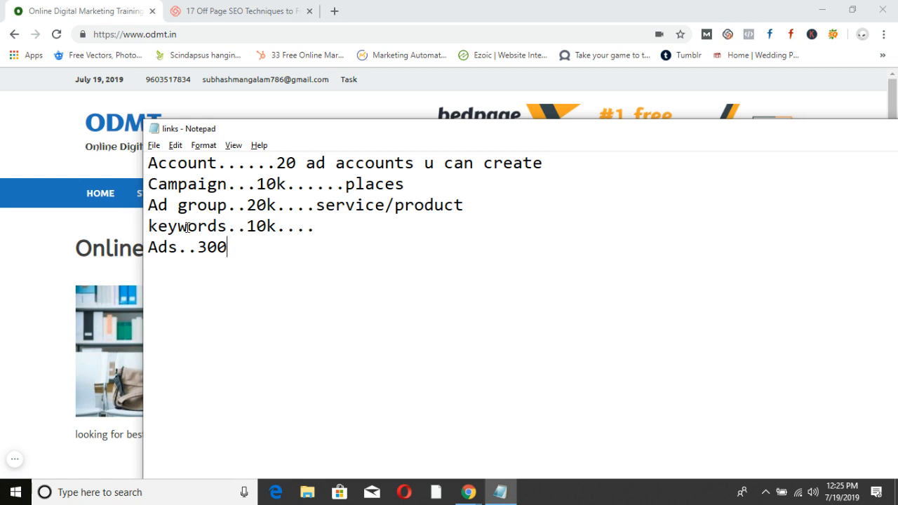
{"action": "left_click_drag", "start_coordinate": [238, 250], "coordinate": [147, 156]}
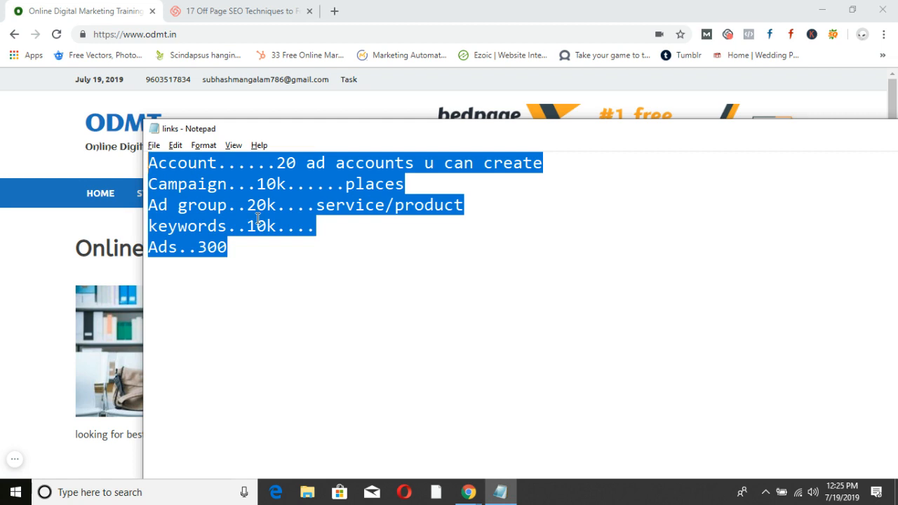
Replace the notes with lines 'Google adwords', 'Google Ads...google.com/ads' and 'googleadwords express'.
{"action": "type", "text": "Googl"}
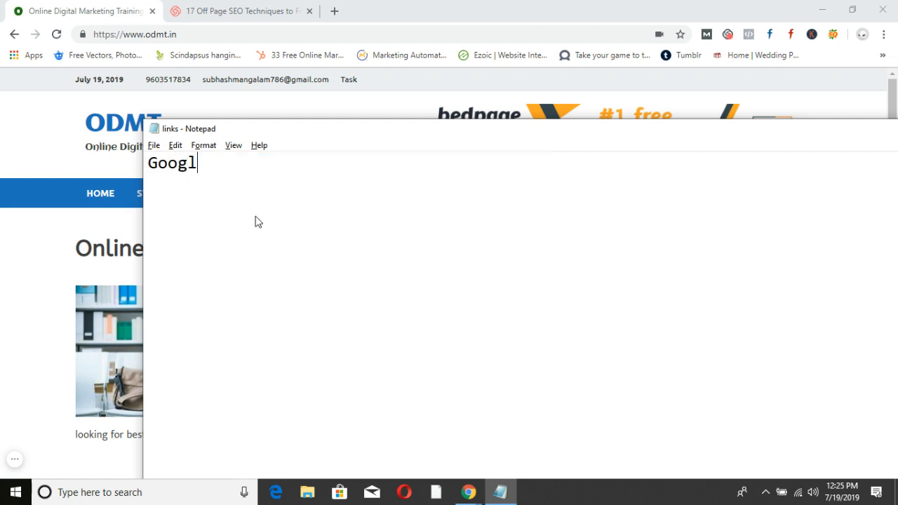
{"action": "type", "text": "e adwords"}
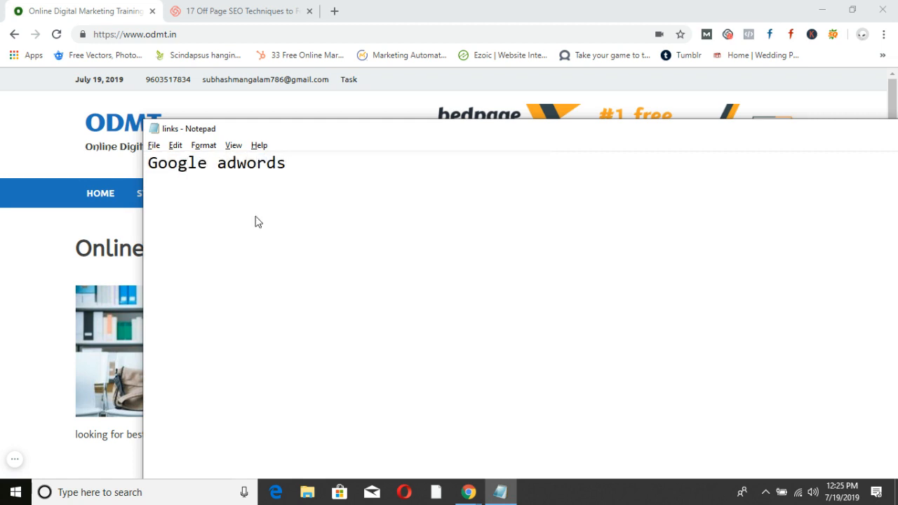
{"action": "key", "text": "Return"}
{"action": "type", "text": "Google Ads"}
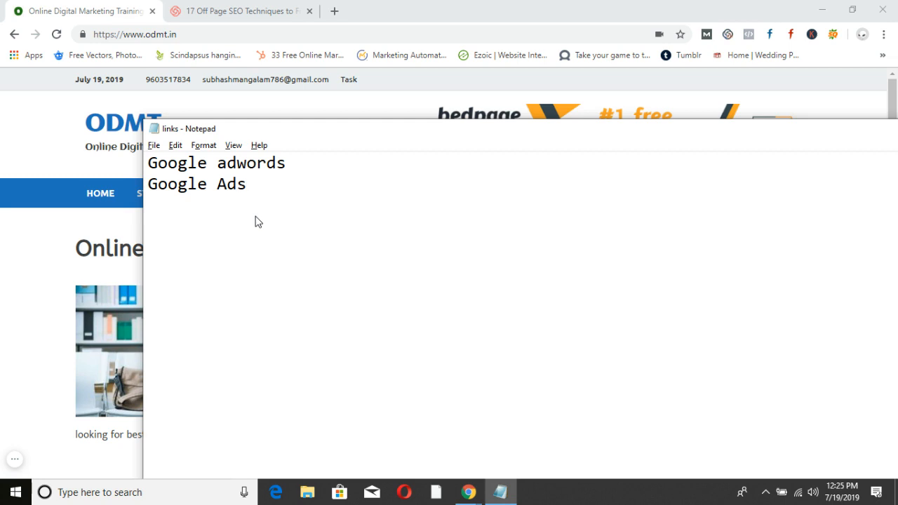
{"action": "type", "text": "...google."}
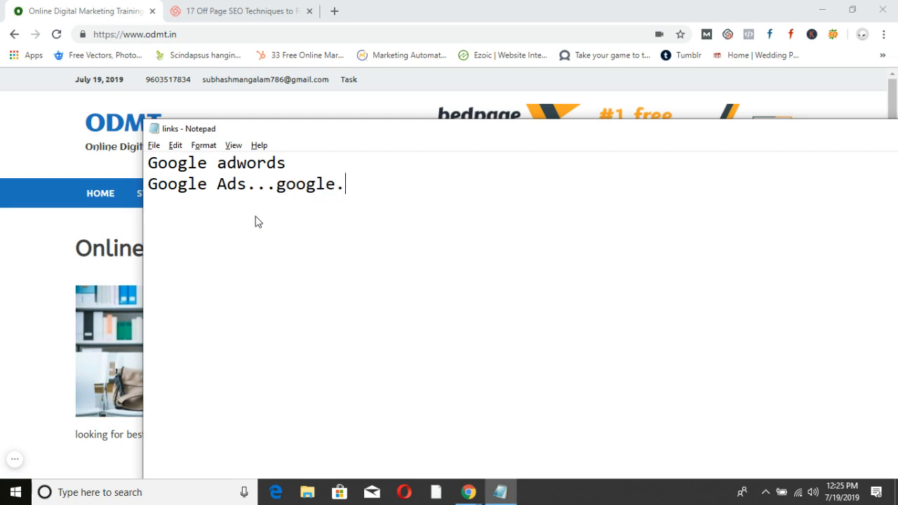
{"action": "type", "text": "com/ads"}
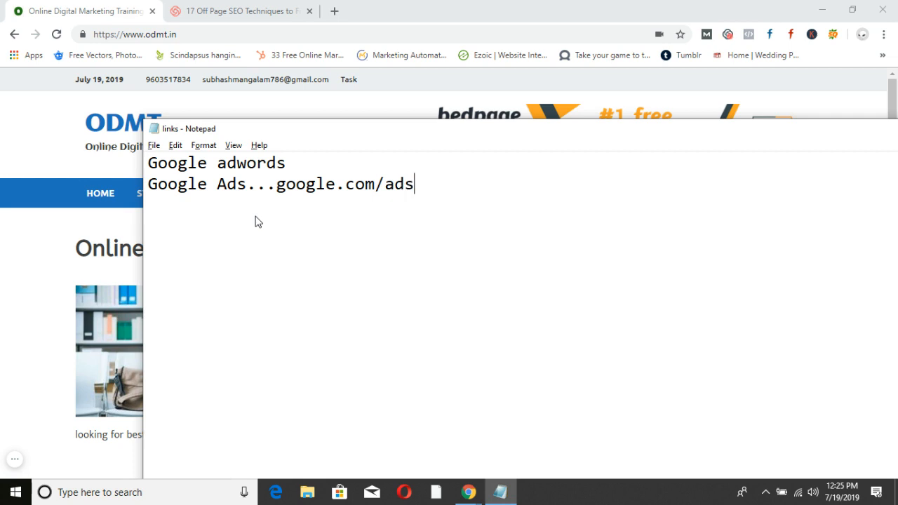
{"action": "left_click_drag", "start_coordinate": [427, 128], "coordinate": [363, 104]}
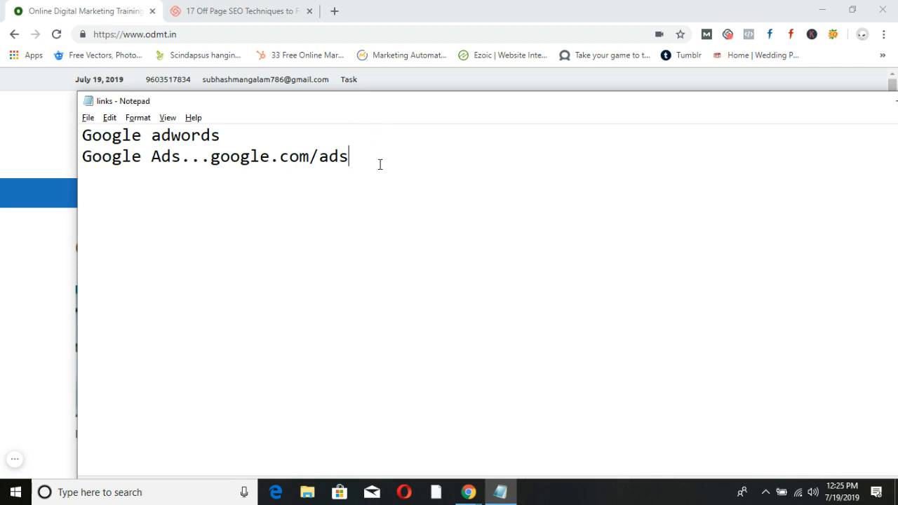
{"action": "key", "text": "Return"}
{"action": "type", "text": "google"}
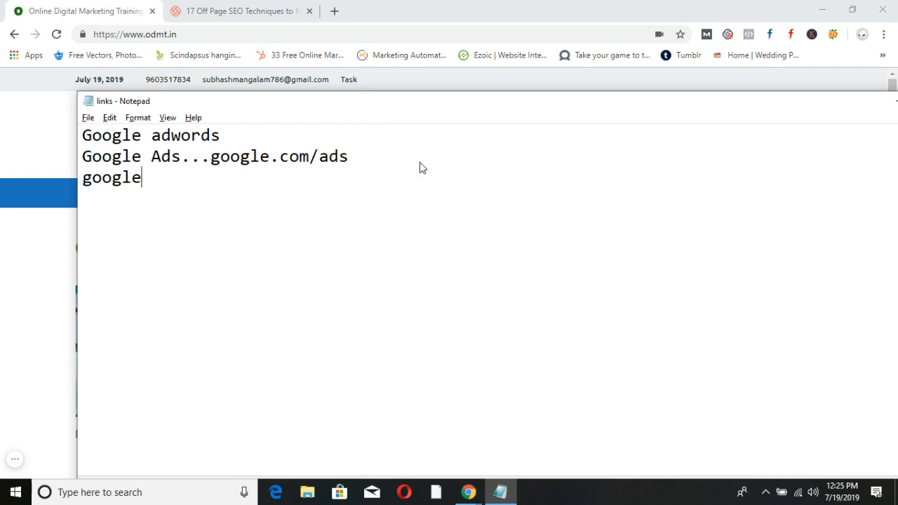
{"action": "type", "text": "adwords express"}
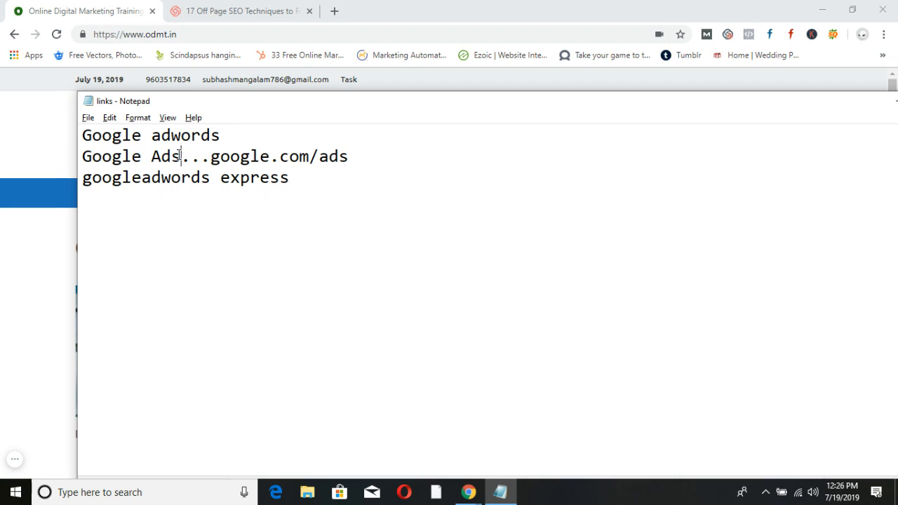
Append a period after 'googleadwords express' and review the third line.
{"action": "left_click", "coordinate": [305, 177]}
{"action": "type", "text": "..."}
{"action": "left_click_drag", "start_coordinate": [315, 181], "coordinate": [85, 183]}
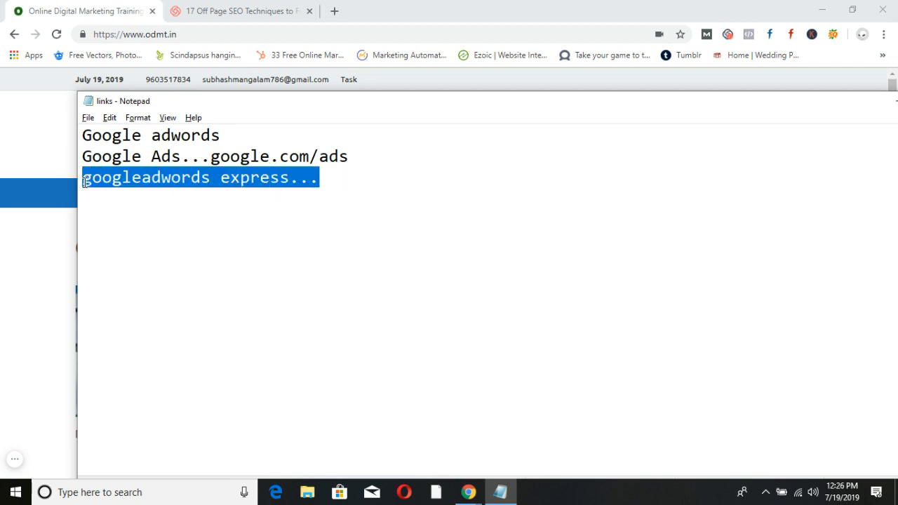
{"action": "left_click", "coordinate": [281, 207]}
{"action": "left_click", "coordinate": [347, 184]}
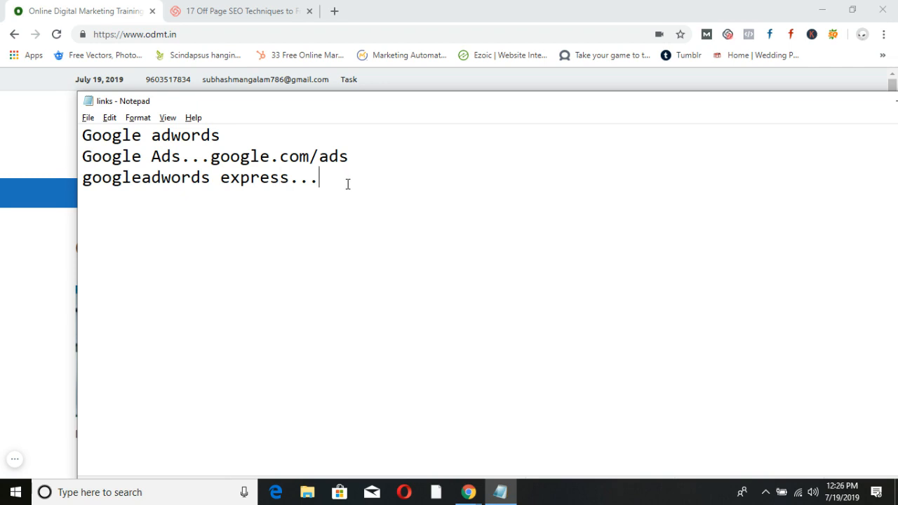
{"action": "left_click_drag", "start_coordinate": [347, 184], "coordinate": [92, 177]}
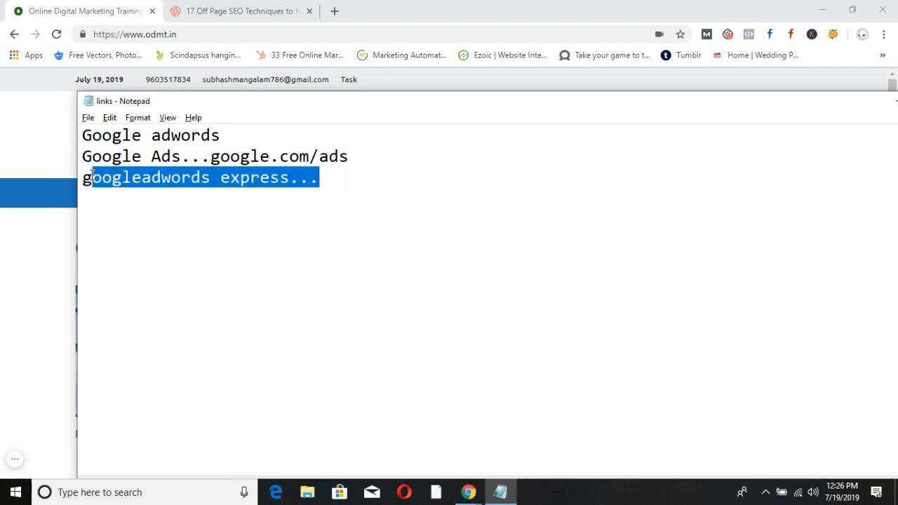
{"action": "left_click", "coordinate": [219, 223]}
{"action": "left_click_drag", "start_coordinate": [321, 184], "coordinate": [80, 178]}
{"action": "left_click", "coordinate": [172, 249]}
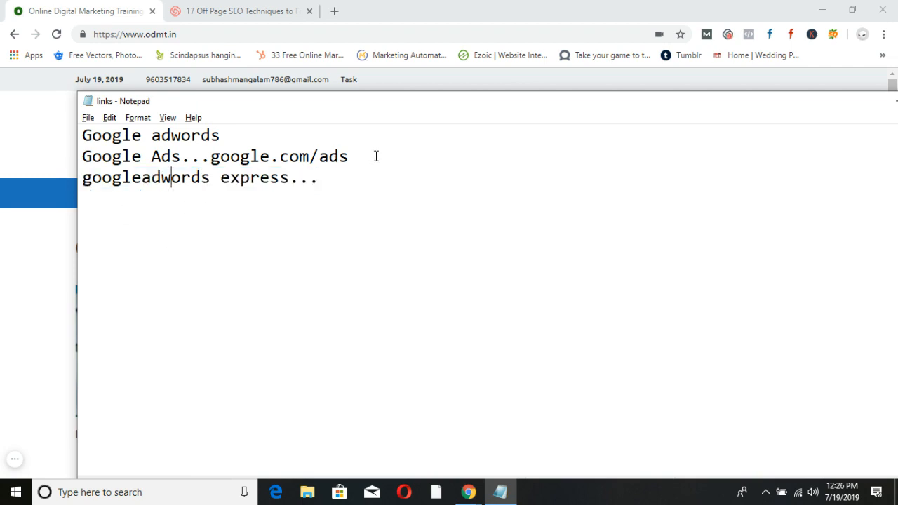
Search Google for 'google adwords' in a new tab and scroll through the results.
{"action": "left_click", "coordinate": [334, 10]}
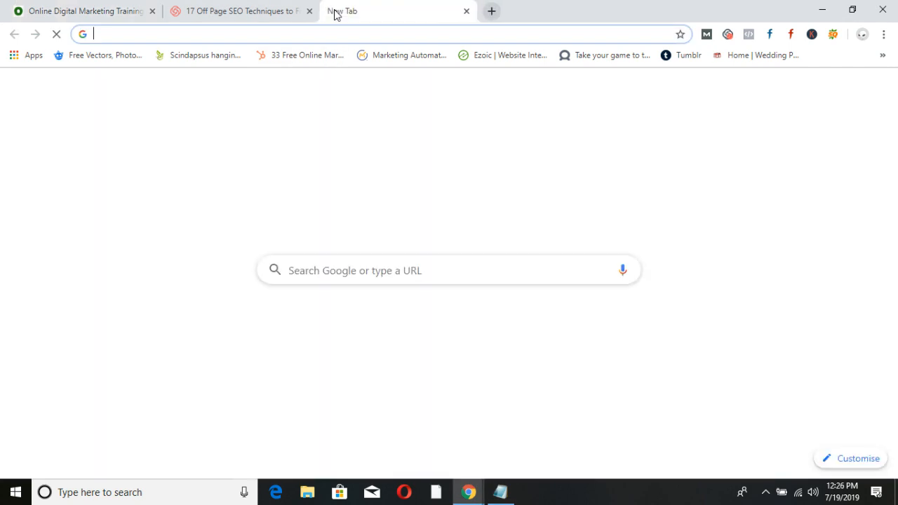
{"action": "type", "text": "google adwords"}
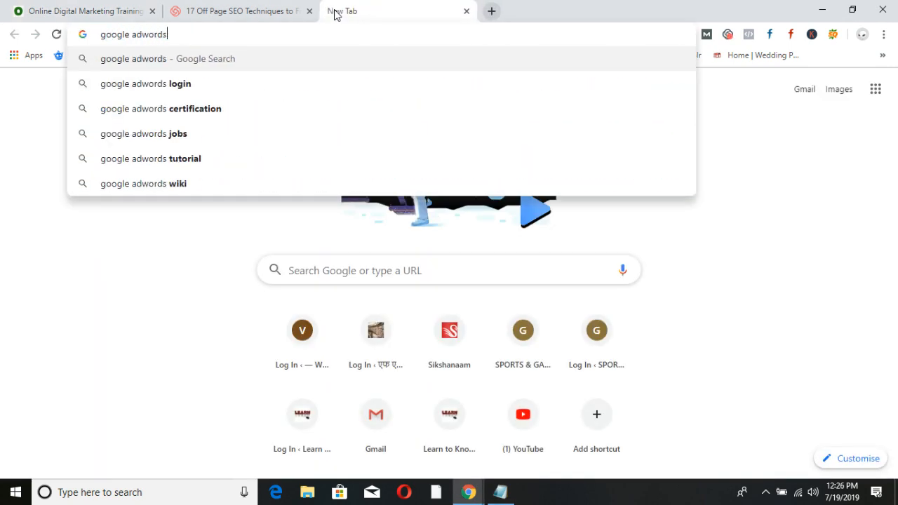
{"action": "key", "text": "Return"}
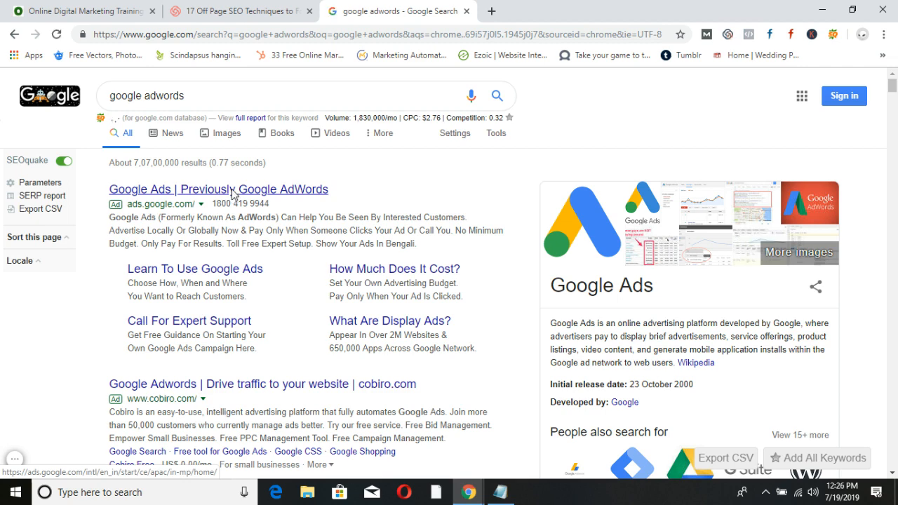
{"action": "scroll", "coordinate": [308, 302], "scroll_direction": "down", "scroll_amount": 4}
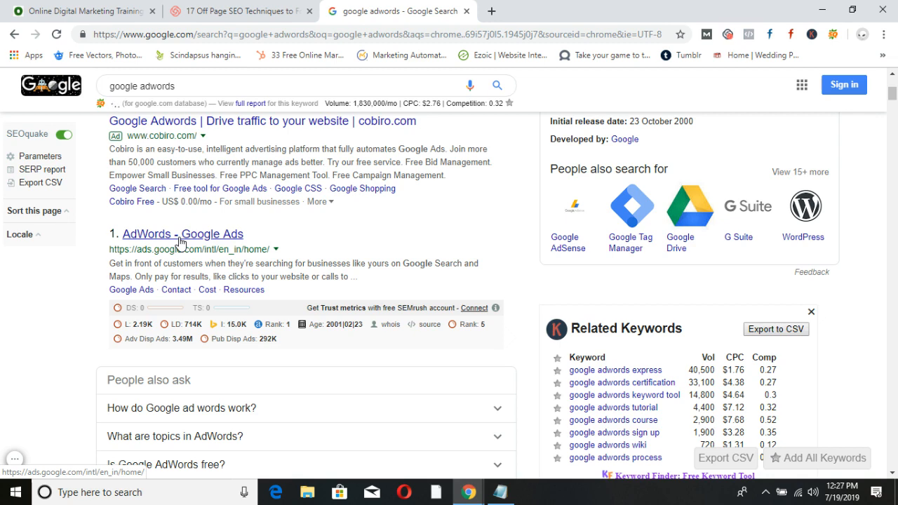
Open the 'AdWords - Google Ads' result and start signing in from the Google Ads home page.
{"action": "left_click", "coordinate": [181, 242]}
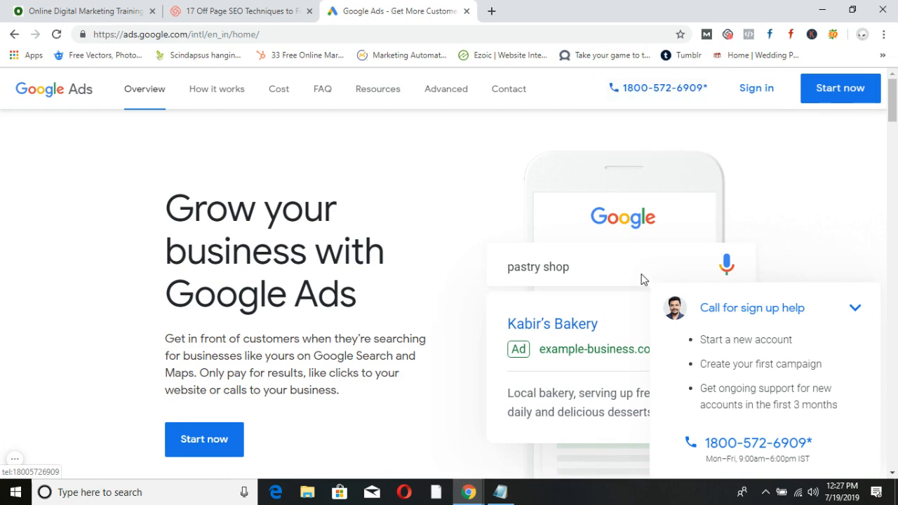
{"action": "scroll", "coordinate": [641, 277], "scroll_direction": "down", "scroll_amount": 4}
{"action": "scroll", "coordinate": [655, 334], "scroll_direction": "up", "scroll_amount": 4}
{"action": "left_click", "coordinate": [749, 92]}
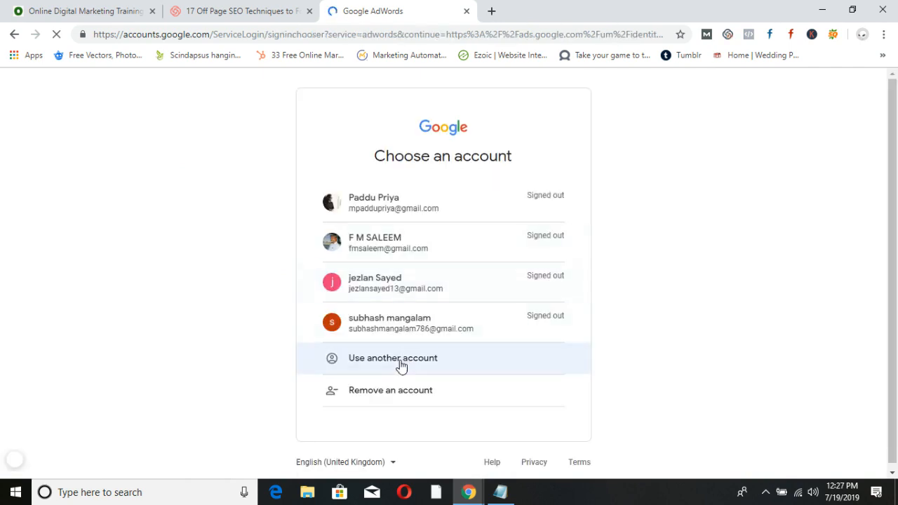
Sign in with another Google account, entering its email and password.
{"action": "left_click", "coordinate": [400, 360]}
{"action": "left_click", "coordinate": [416, 359]}
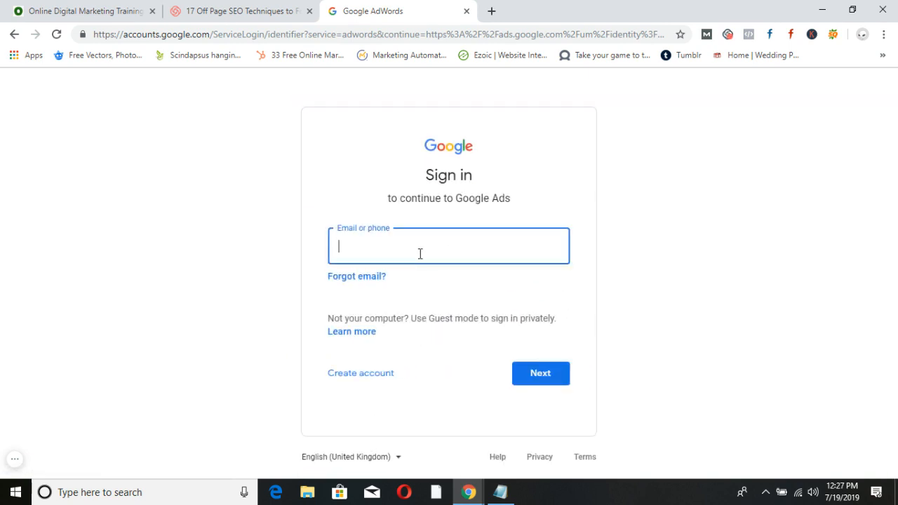
{"action": "key", "text": "Return"}
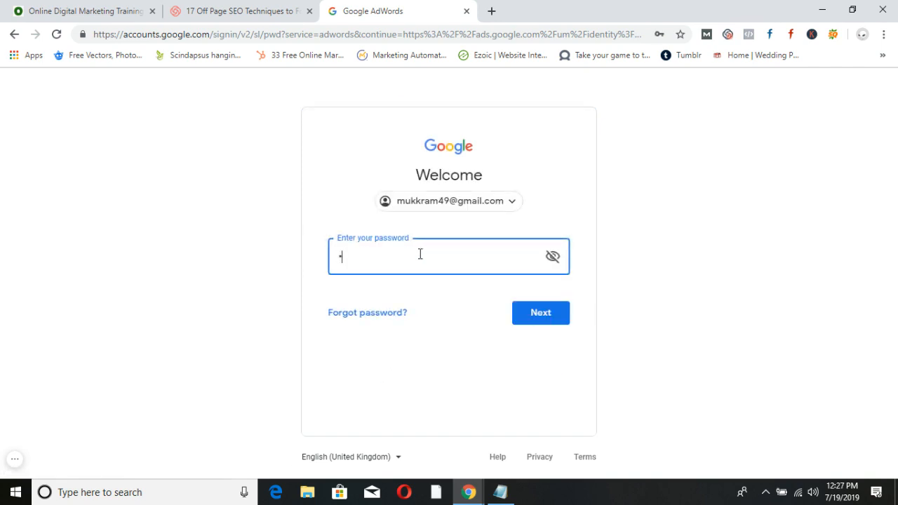
{"action": "type", "text": "•••••••"}
{"action": "key", "text": "Return"}
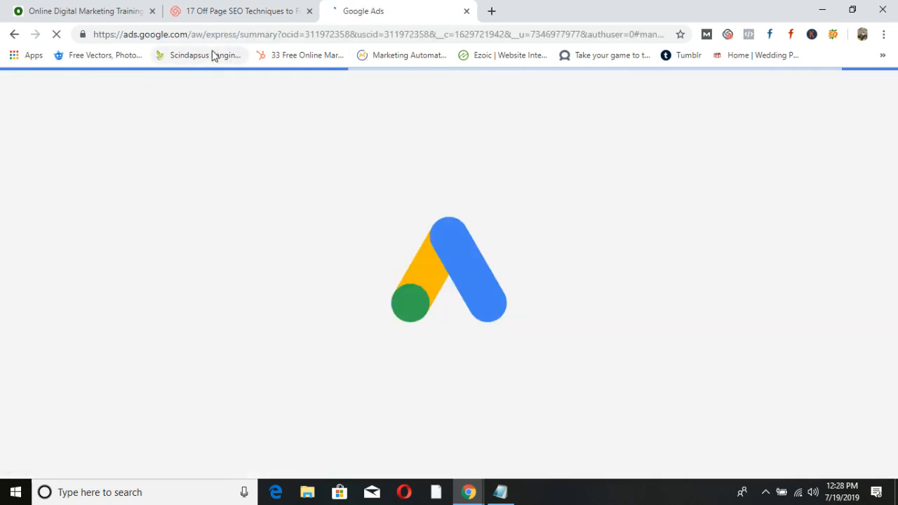
Select 'express' in the page URL once the three-step Express start page loads.
{"action": "left_click_drag", "start_coordinate": [207, 34], "coordinate": [237, 38]}
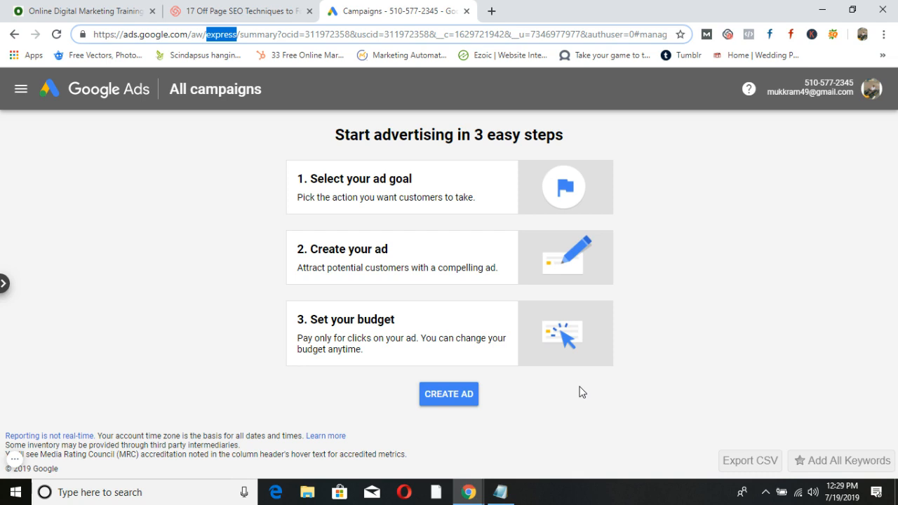
Reload the campaigns page, start a new ad with CREATE AD, and view the account details.
{"action": "left_click", "coordinate": [57, 35]}
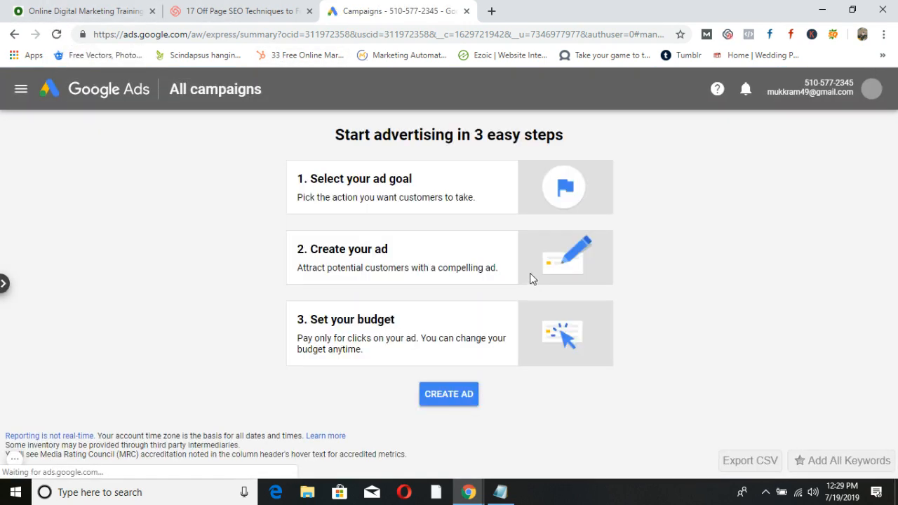
{"action": "left_click", "coordinate": [453, 400]}
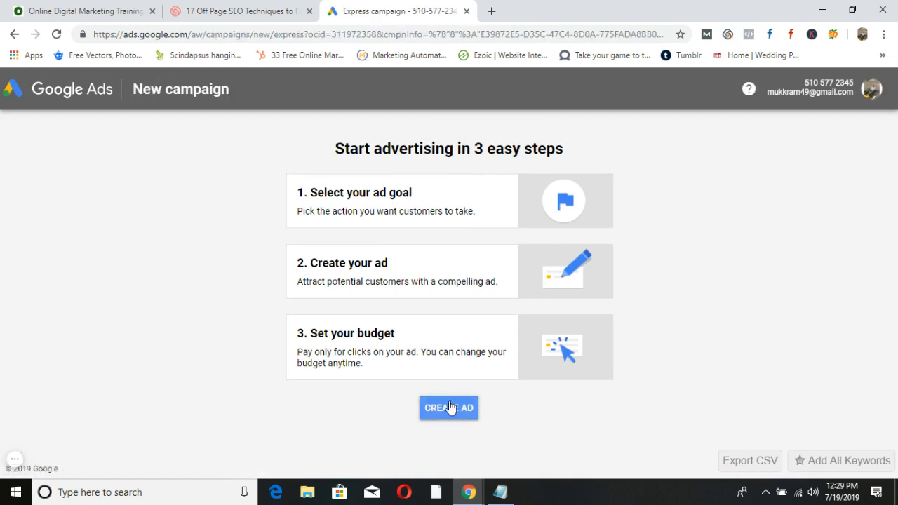
{"action": "left_click", "coordinate": [451, 407]}
{"action": "left_click", "coordinate": [450, 408]}
{"action": "left_click", "coordinate": [871, 90]}
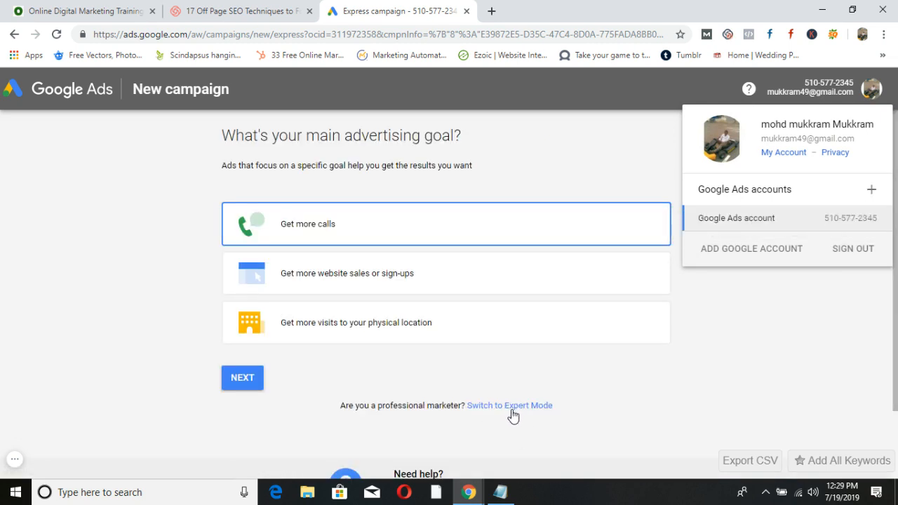
Close the account panel and choose 'Switch to Expert Mode' for the new campaign.
{"action": "left_click", "coordinate": [707, 376]}
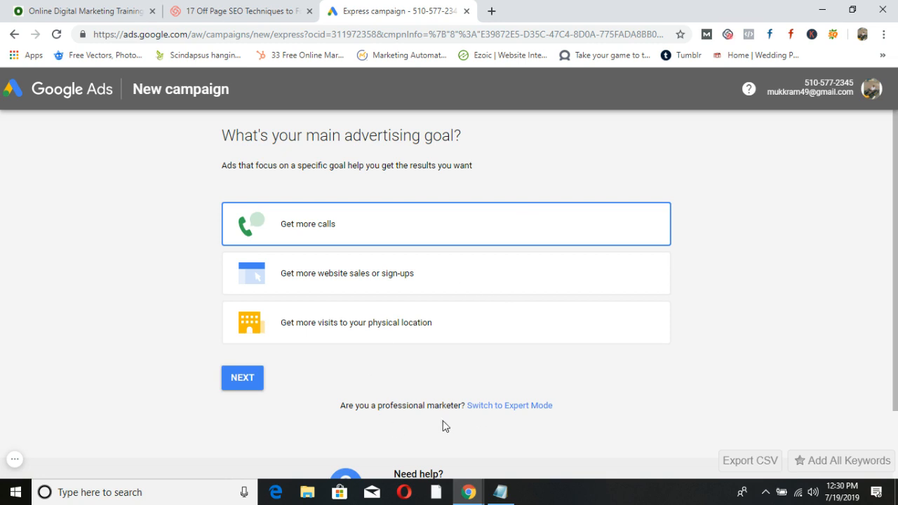
{"action": "left_click", "coordinate": [530, 406]}
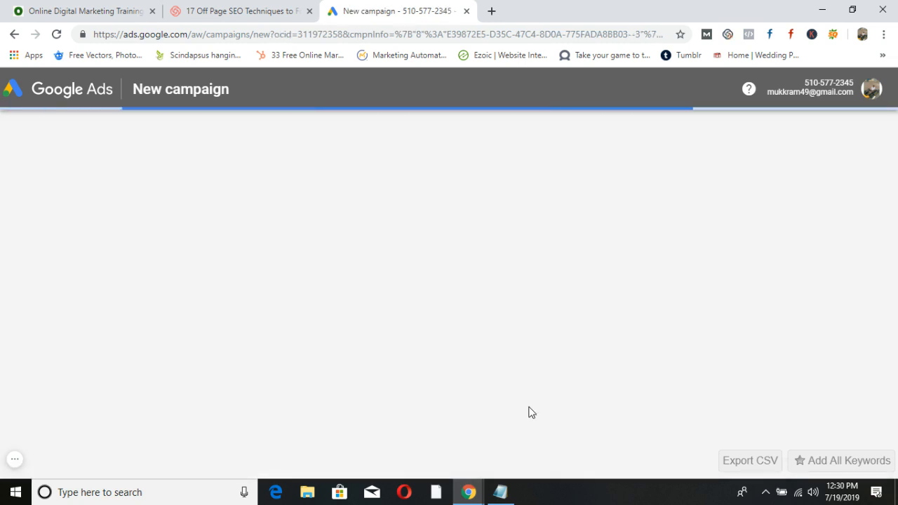
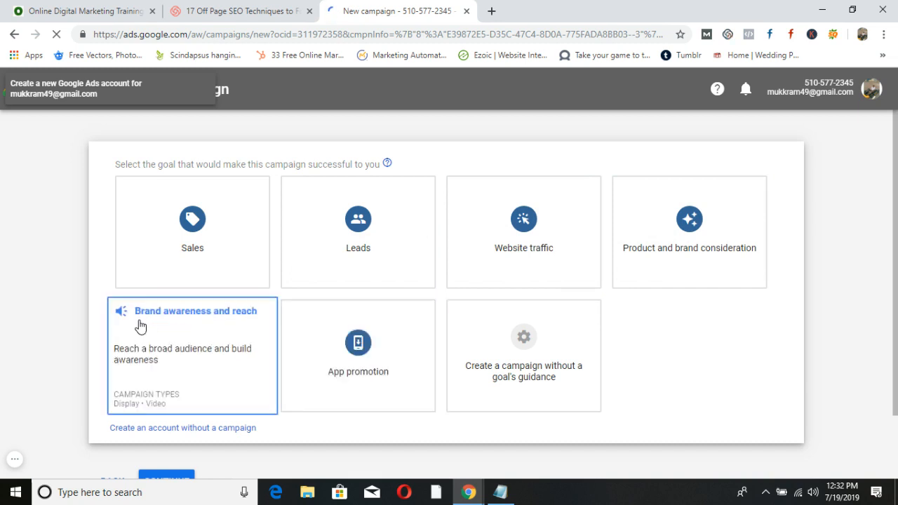
Choose 'Create an account without a campaign' on the campaign goal page.
{"action": "scroll", "coordinate": [133, 325], "scroll_direction": "down", "scroll_amount": 1}
{"action": "scroll", "coordinate": [139, 325], "scroll_direction": "up", "scroll_amount": 1}
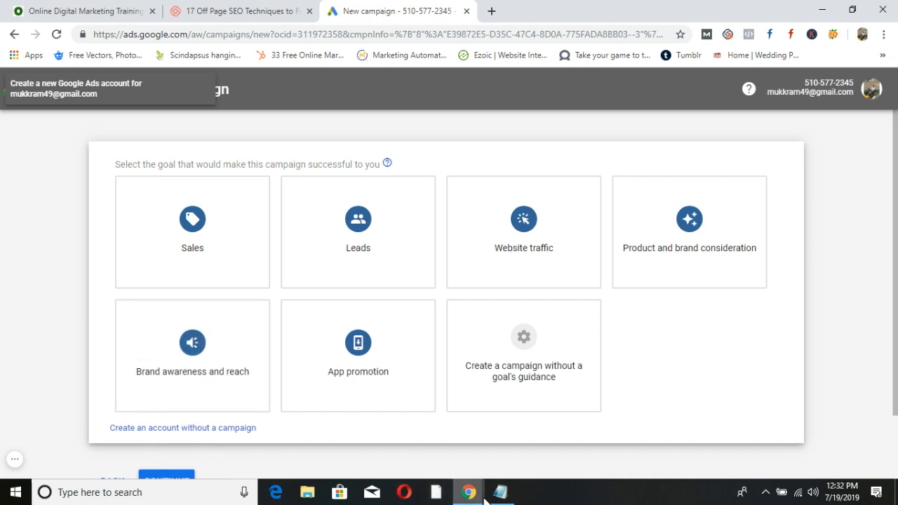
{"action": "mouse_move", "coordinate": [504, 500]}
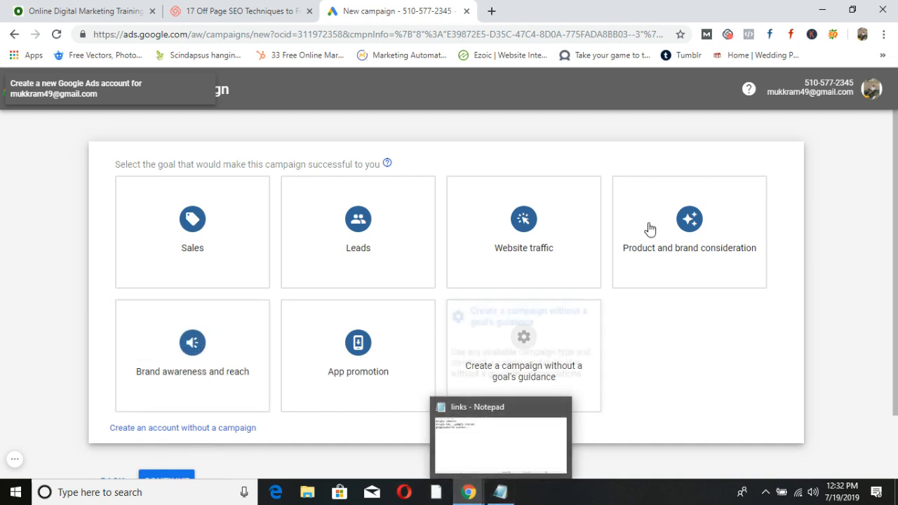
{"action": "left_click", "coordinate": [187, 427]}
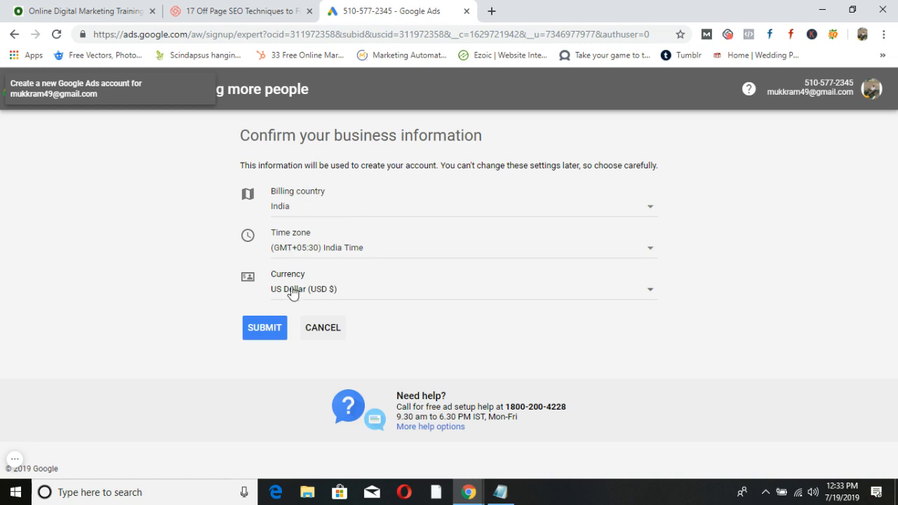
Change the currency from US Dollar to Indian Rupee (INR ₹) and submit the business information.
{"action": "left_click", "coordinate": [649, 287]}
{"action": "scroll", "coordinate": [650, 285], "scroll_direction": "up", "scroll_amount": 5}
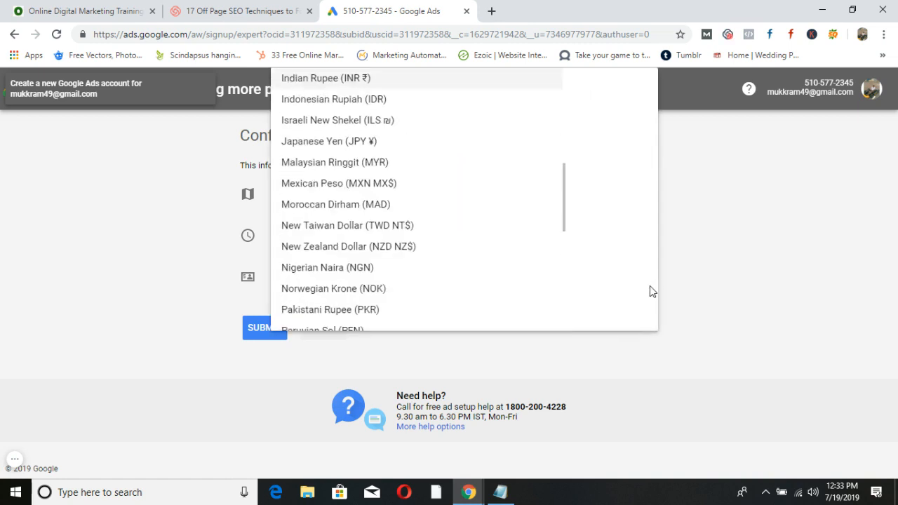
{"action": "left_click", "coordinate": [313, 80]}
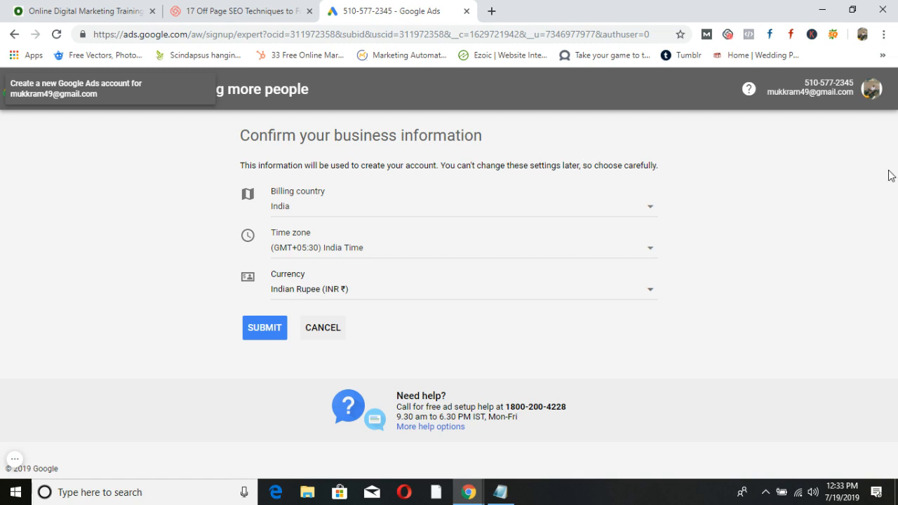
{"action": "left_click", "coordinate": [871, 89]}
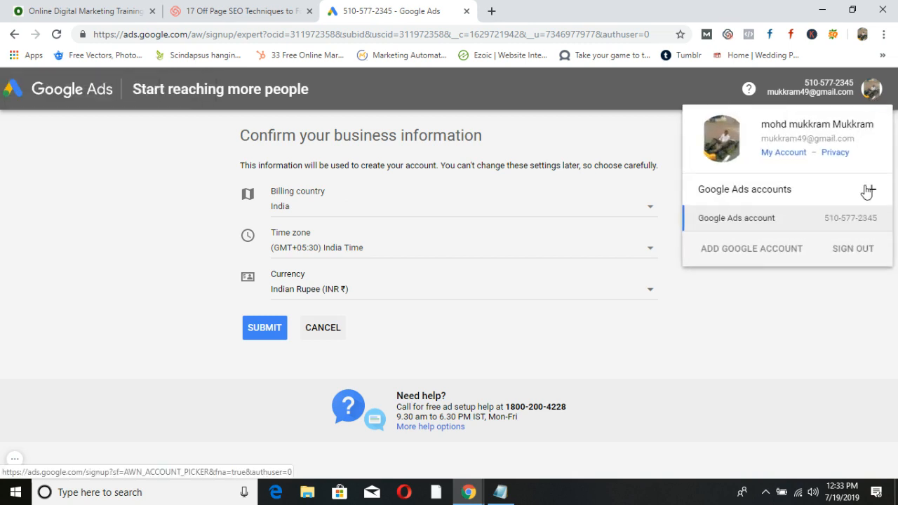
{"action": "left_click", "coordinate": [801, 323]}
{"action": "left_click", "coordinate": [267, 332]}
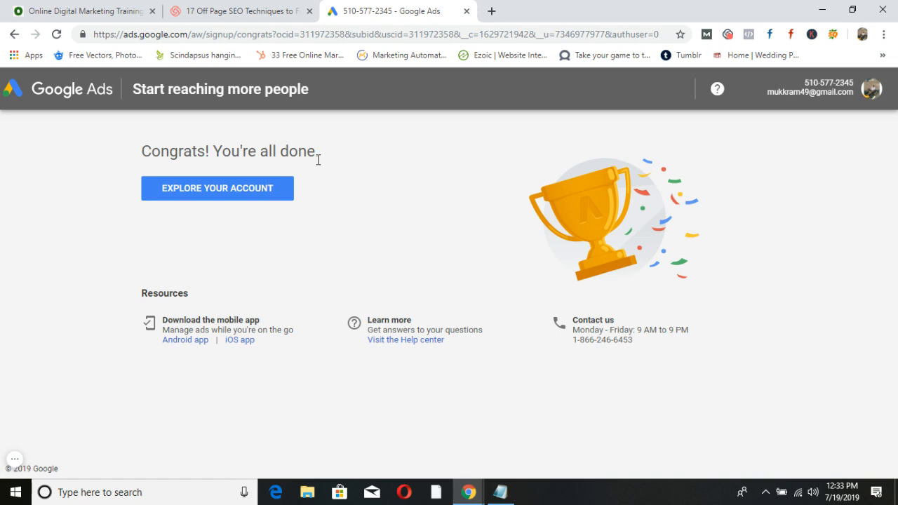
Explore the new account's All campaigns Overview and bring up the Tools & Settings menu.
{"action": "left_click_drag", "start_coordinate": [141, 152], "coordinate": [321, 151]}
{"action": "left_click", "coordinate": [220, 197]}
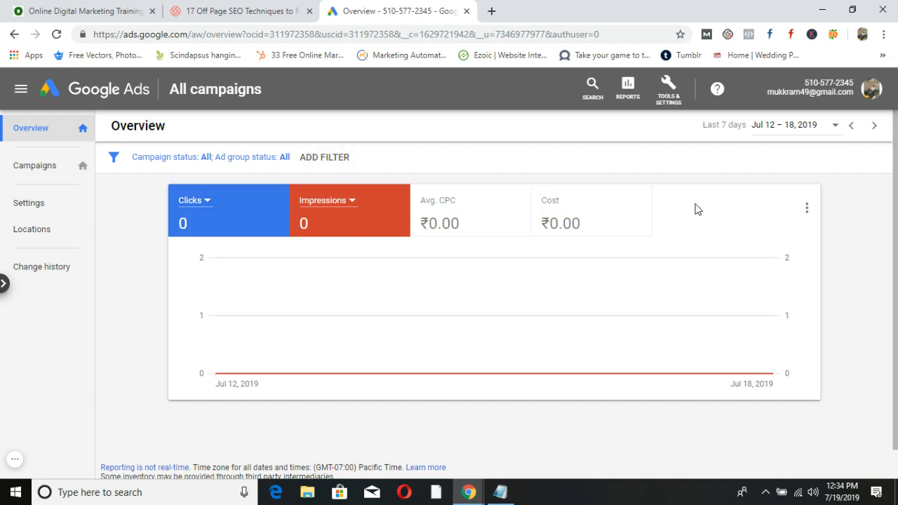
{"action": "left_click", "coordinate": [868, 93]}
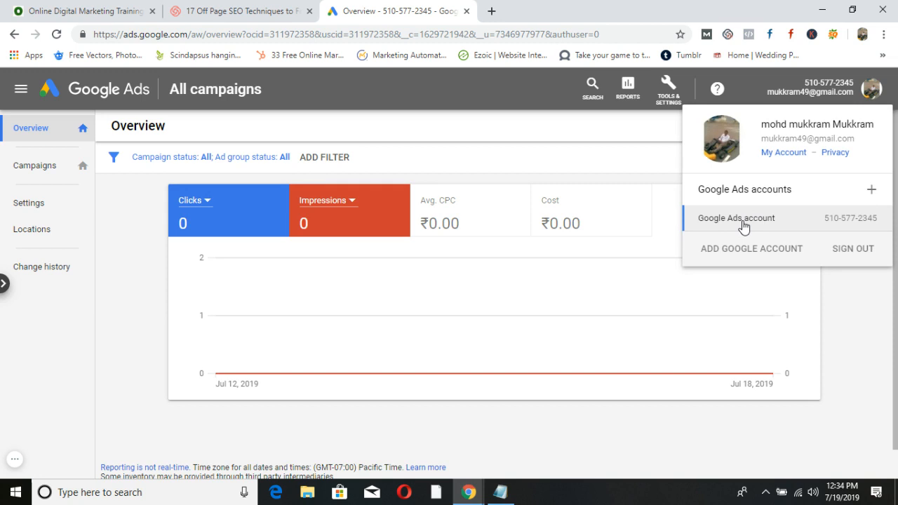
{"action": "left_click", "coordinate": [859, 326]}
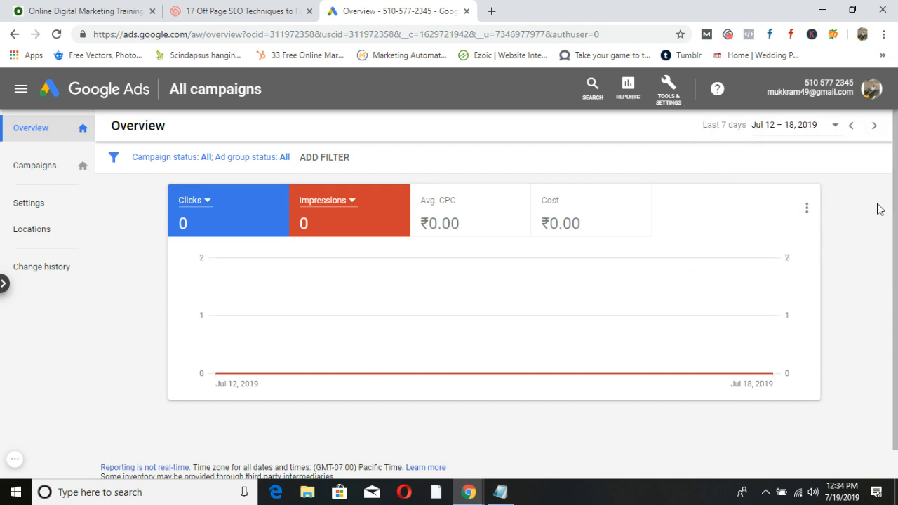
{"action": "left_click", "coordinate": [869, 91]}
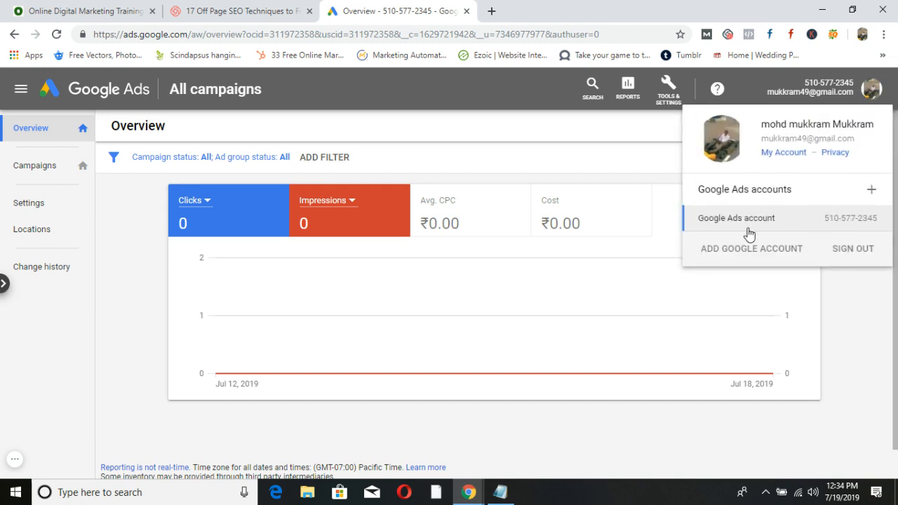
{"action": "left_click", "coordinate": [850, 285]}
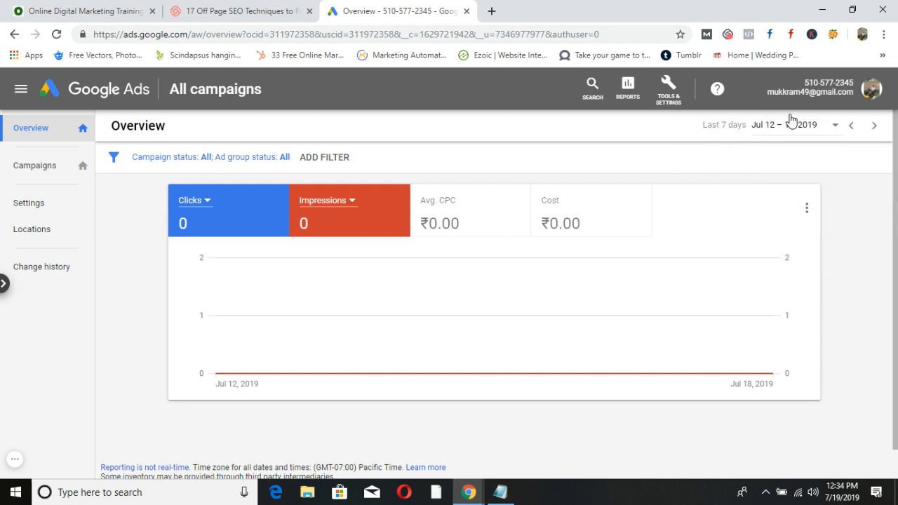
{"action": "left_click", "coordinate": [668, 93]}
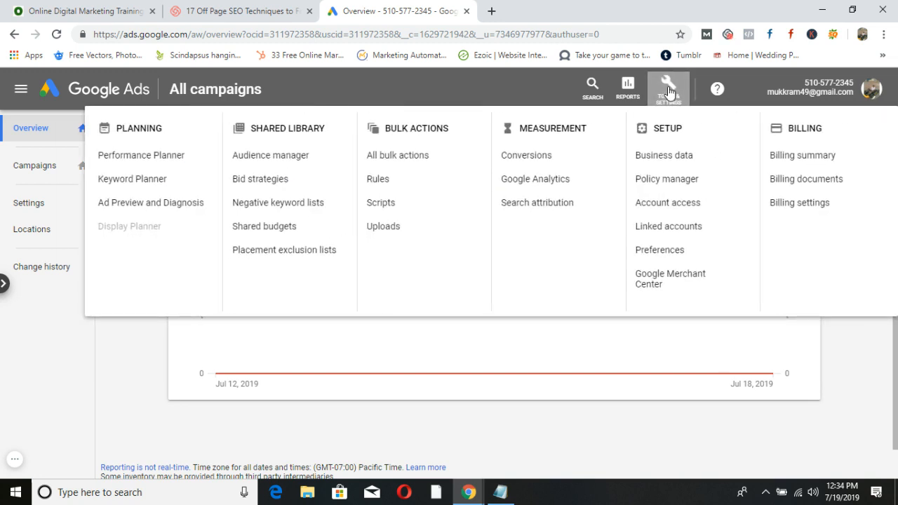
Set the account name to 'Original account' in Setup > Preferences and save it.
{"action": "left_click", "coordinate": [662, 251]}
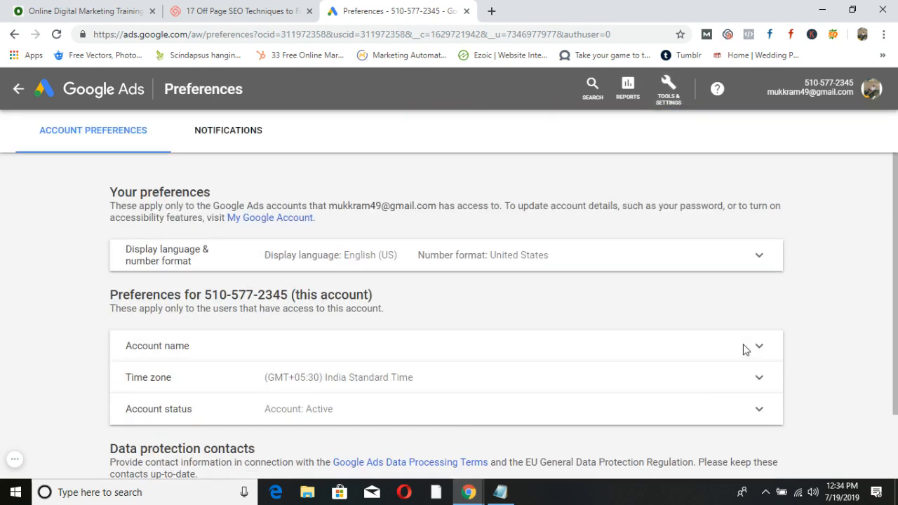
{"action": "left_click", "coordinate": [746, 349]}
{"action": "left_click", "coordinate": [288, 360]}
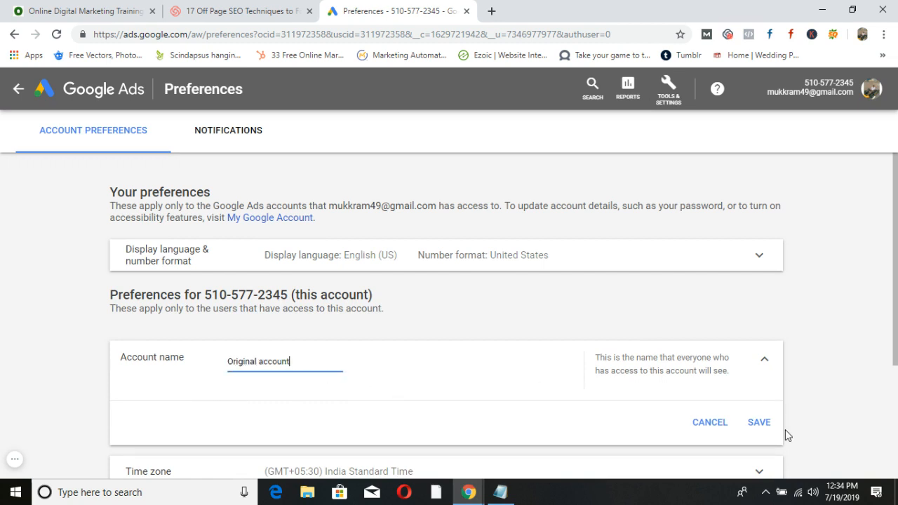
{"action": "left_click", "coordinate": [756, 422]}
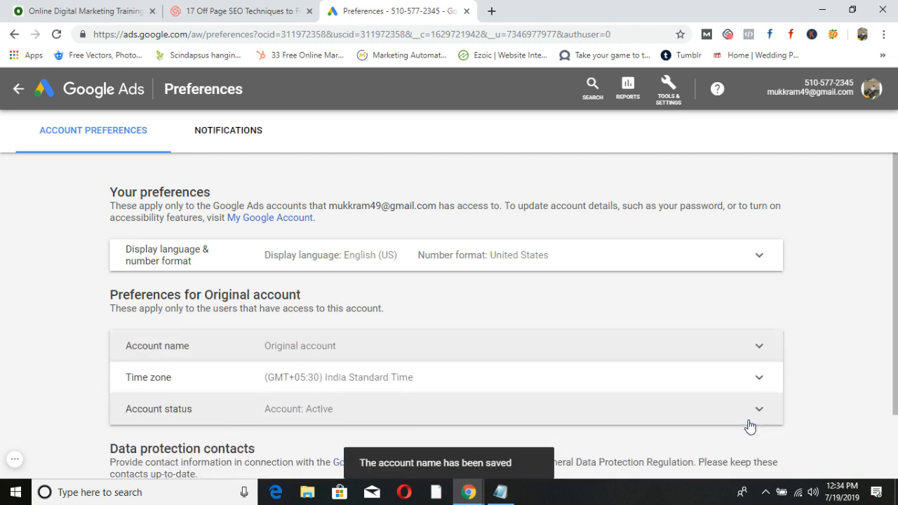
{"action": "left_click", "coordinate": [871, 89]}
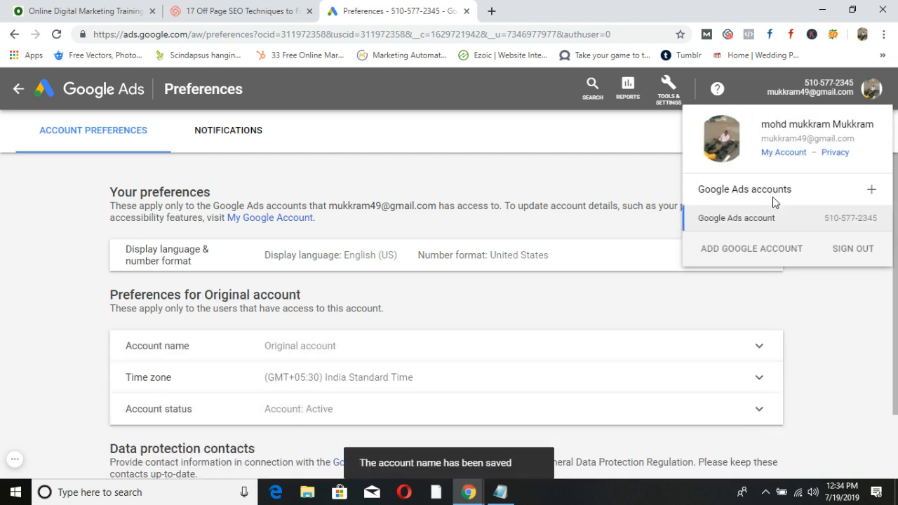
{"action": "left_click", "coordinate": [848, 365]}
{"action": "scroll", "coordinate": [849, 365], "scroll_direction": "down", "scroll_amount": 2}
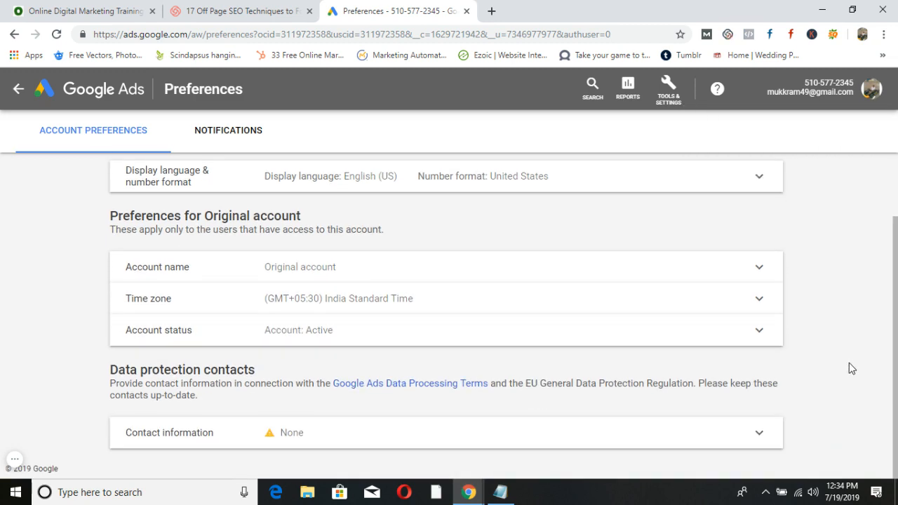
{"action": "scroll", "coordinate": [848, 363], "scroll_direction": "up", "scroll_amount": 2}
{"action": "left_click", "coordinate": [872, 89]}
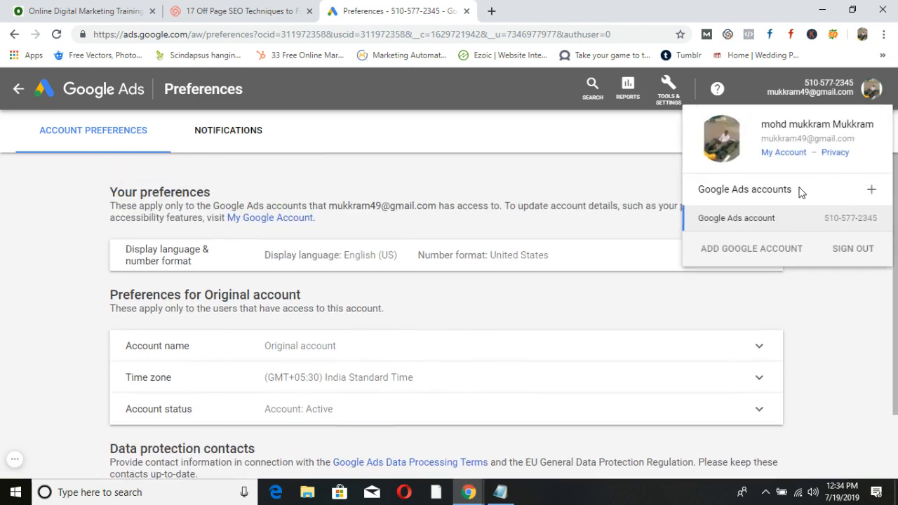
Add a second Google Ads account from the avatar menu and switch its setup to Expert Mode.
{"action": "left_click", "coordinate": [872, 191]}
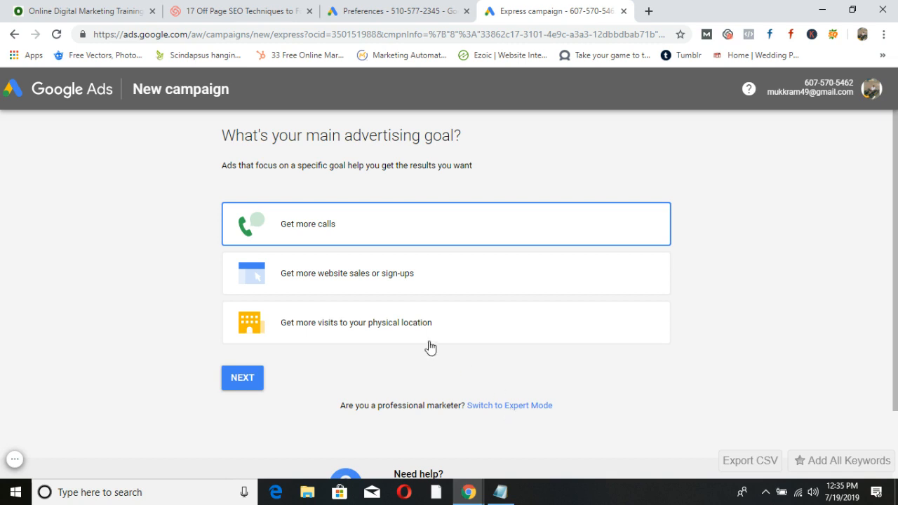
{"action": "left_click", "coordinate": [501, 407]}
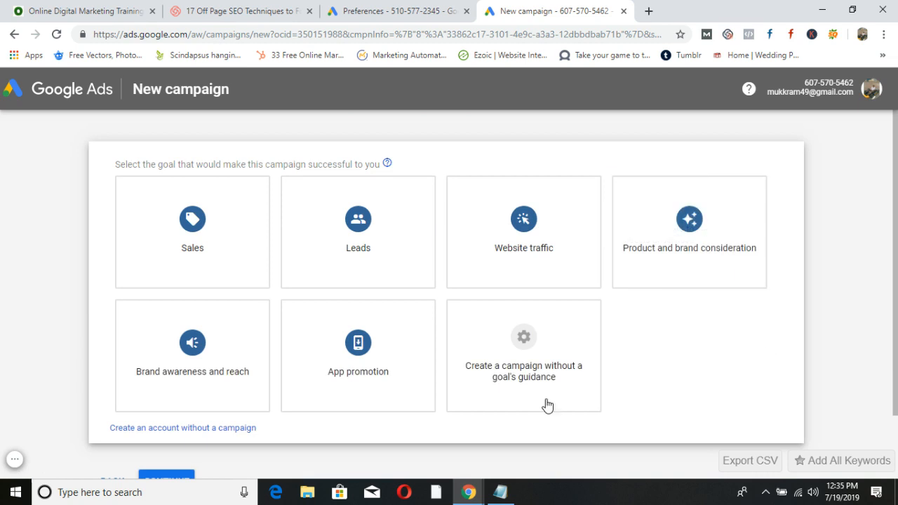
Create the second account with no campaign, billing country India, and open its overview.
{"action": "left_click", "coordinate": [220, 427]}
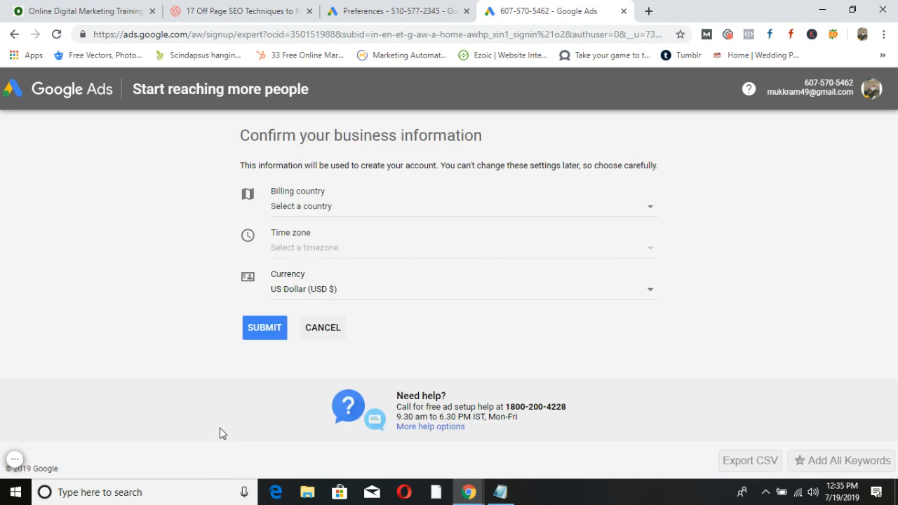
{"action": "left_click", "coordinate": [648, 209]}
{"action": "left_click", "coordinate": [730, 254]}
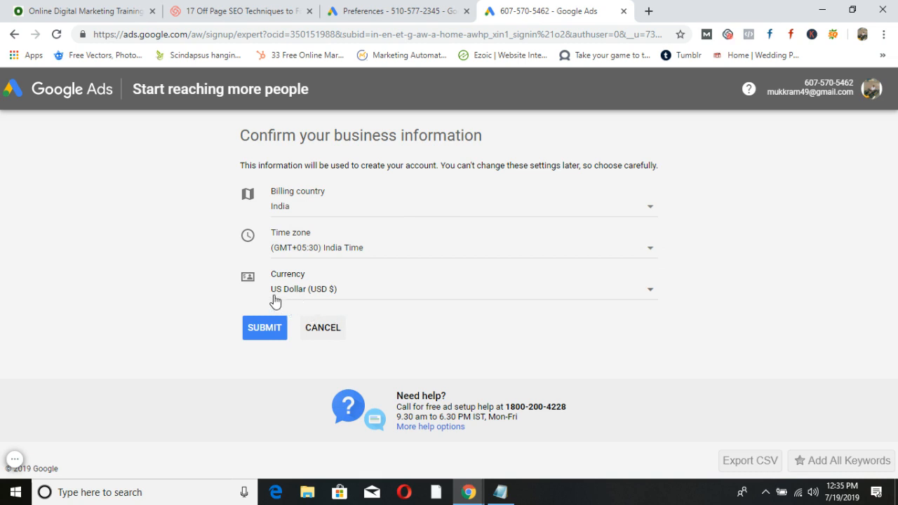
{"action": "left_click", "coordinate": [257, 331]}
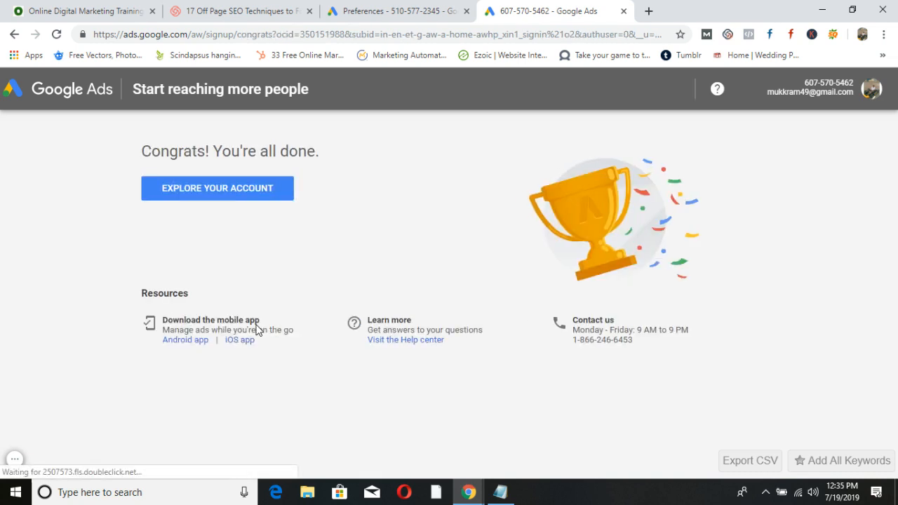
{"action": "left_click", "coordinate": [260, 195]}
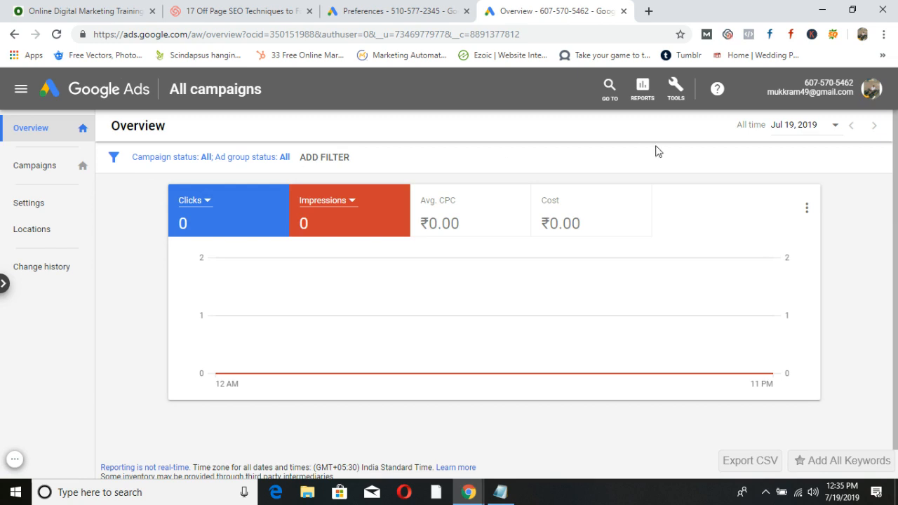
Rename the second account to 'USA Client' in Preferences and save it.
{"action": "left_click", "coordinate": [675, 87]}
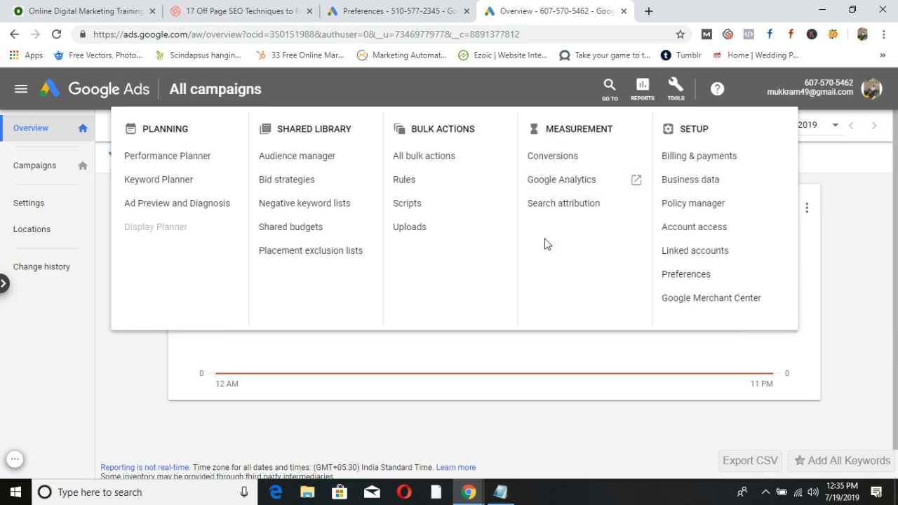
{"action": "left_click", "coordinate": [693, 276]}
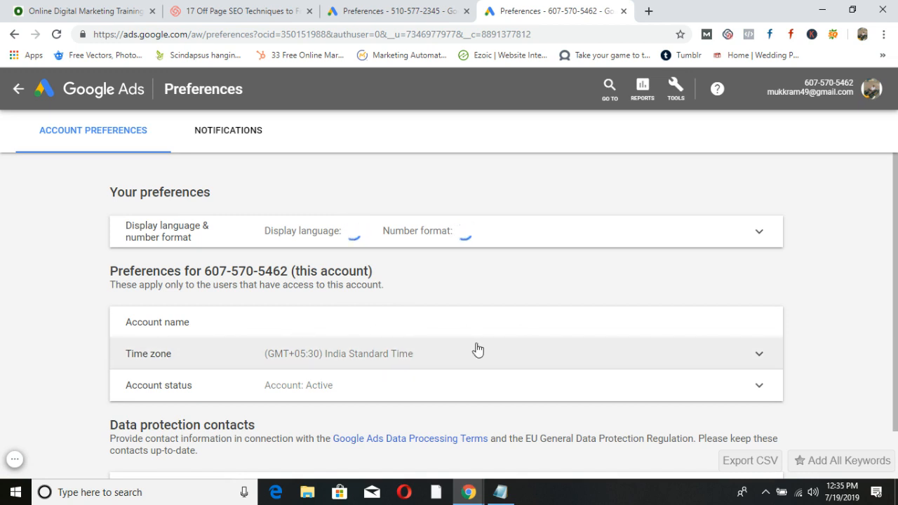
{"action": "scroll", "coordinate": [437, 352], "scroll_direction": "down", "scroll_amount": 1}
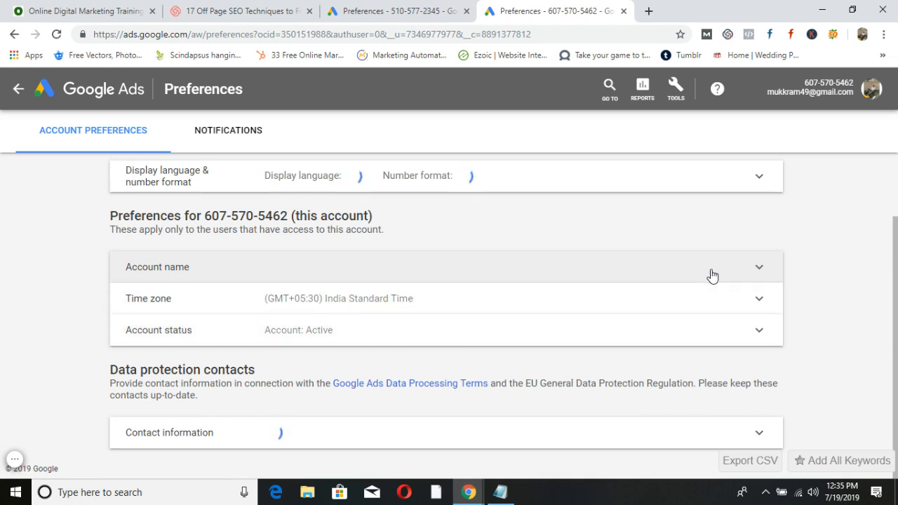
{"action": "left_click", "coordinate": [760, 268]}
{"action": "left_click", "coordinate": [291, 285]}
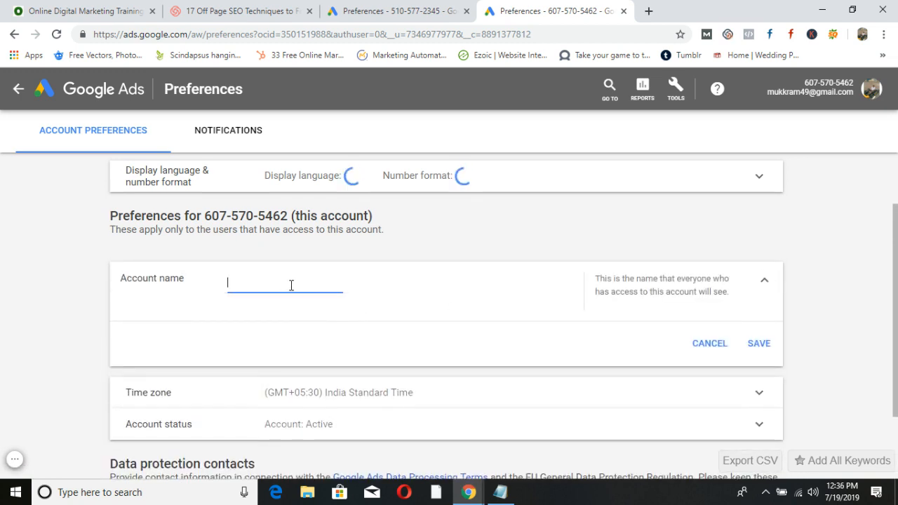
{"action": "type", "text": "USA Client"}
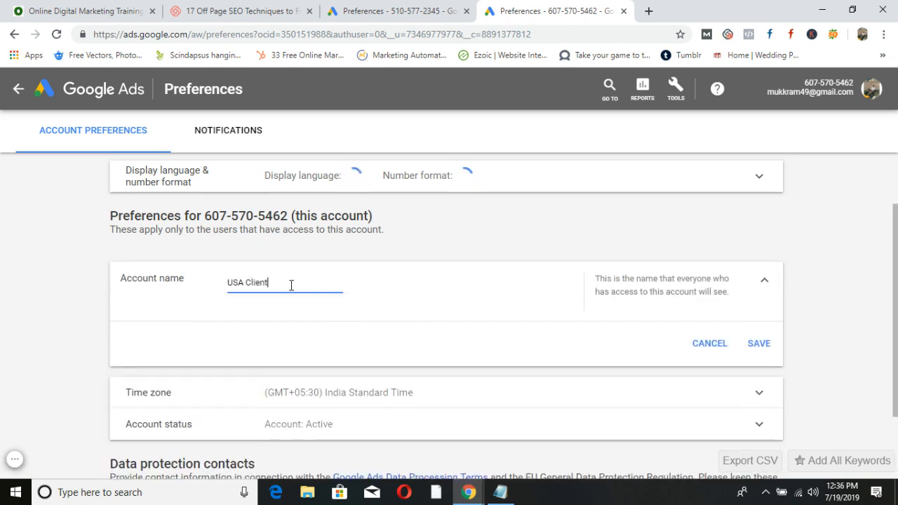
{"action": "left_click", "coordinate": [760, 344]}
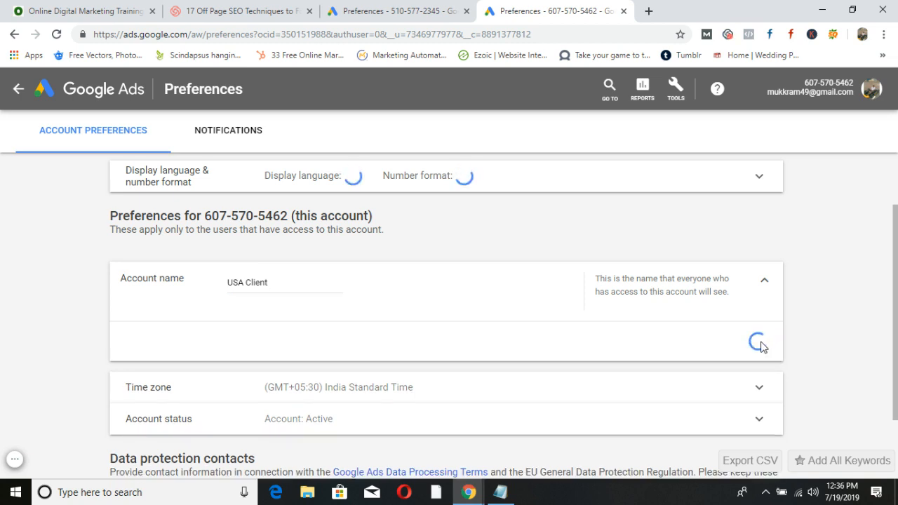
Reload Preferences and check that USA Client appears in the accounts list.
{"action": "left_click", "coordinate": [871, 90]}
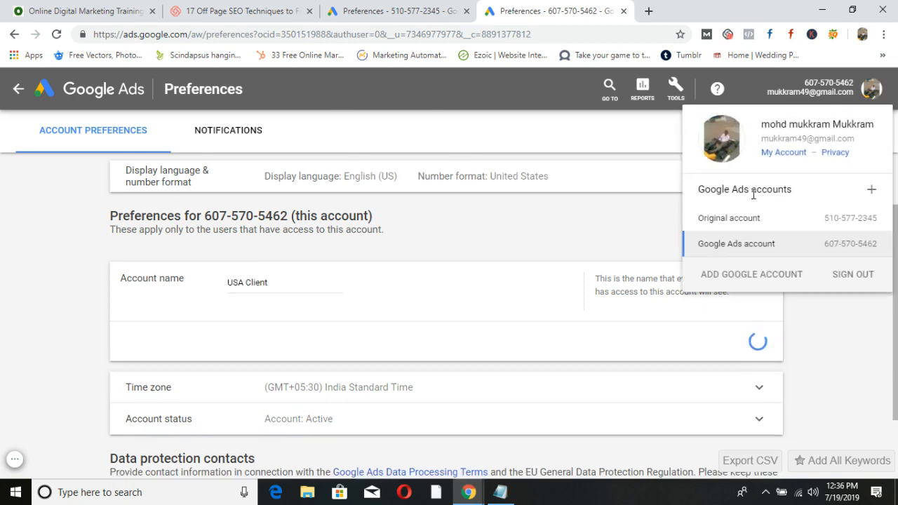
{"action": "left_click", "coordinate": [56, 33]}
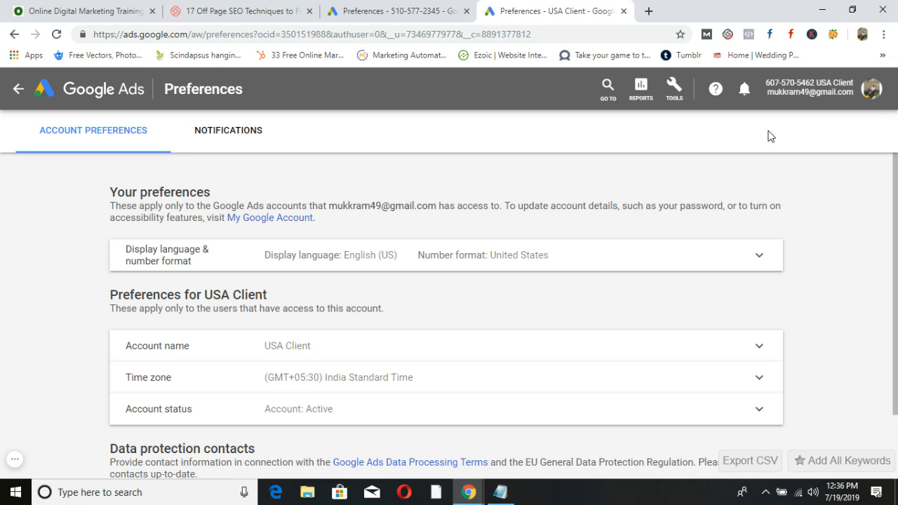
{"action": "left_click", "coordinate": [871, 87]}
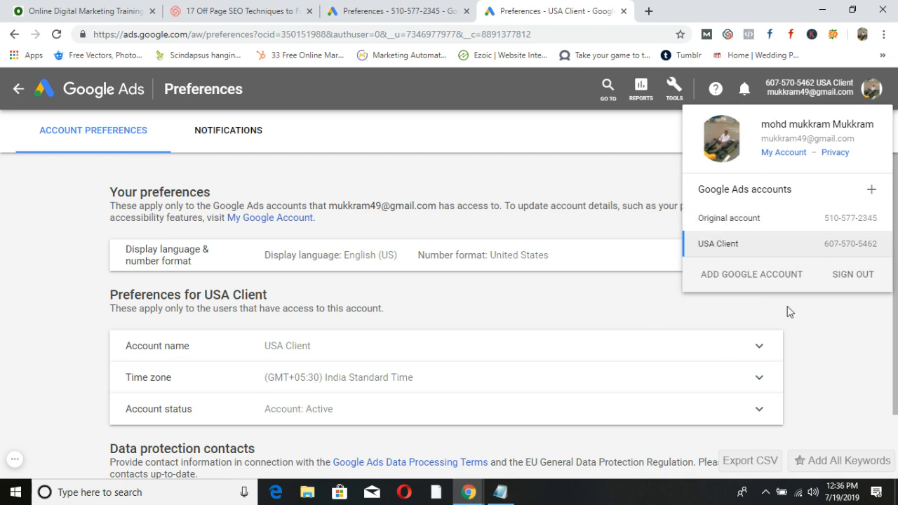
{"action": "left_click", "coordinate": [814, 342]}
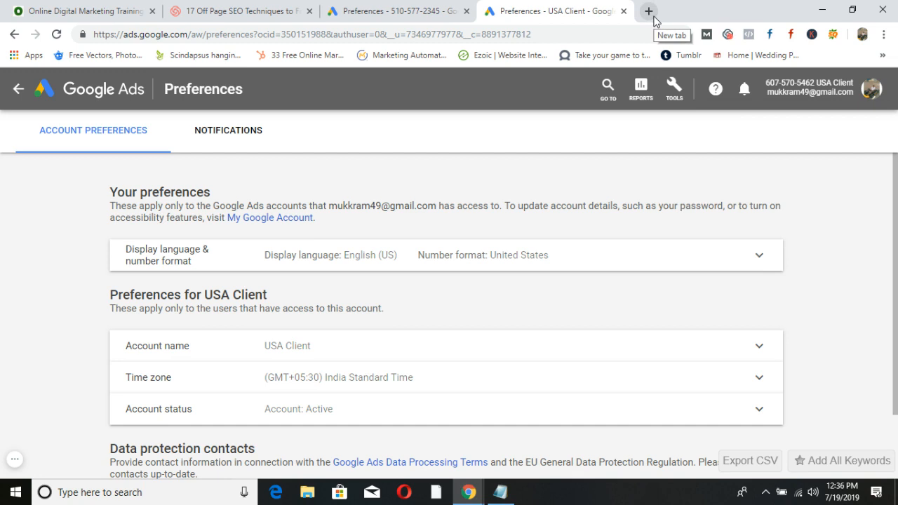
Search 'my client center acccount' in a new tab and open the Google AdWords My Client Center result.
{"action": "left_click", "coordinate": [646, 9]}
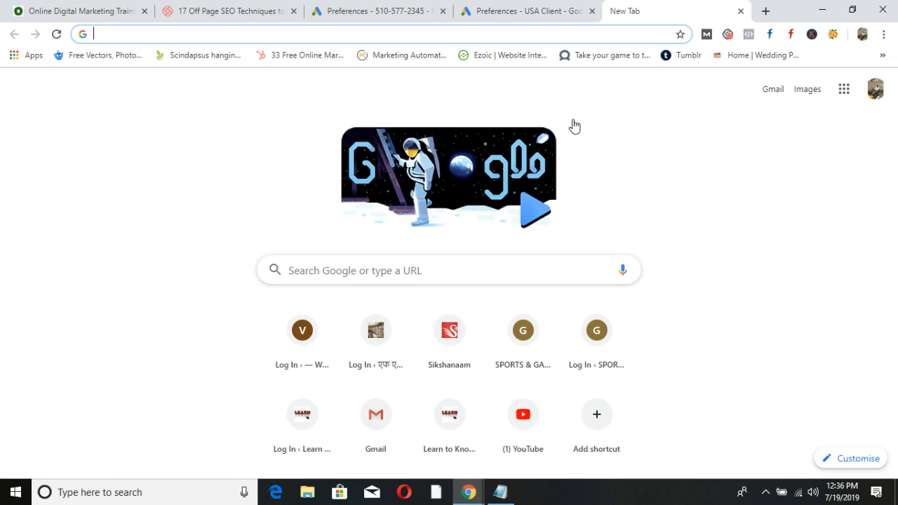
{"action": "type", "text": "m"}
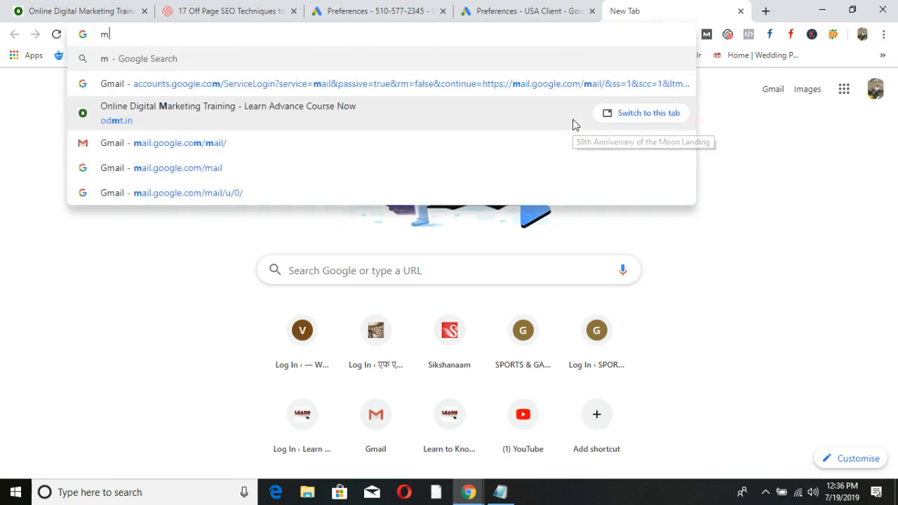
{"action": "type", "text": "y client center acccount"}
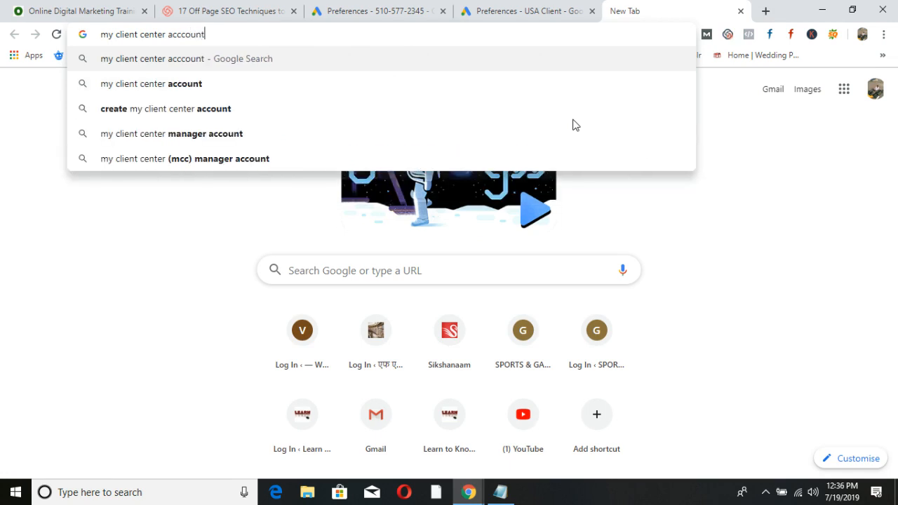
{"action": "key", "text": "Return"}
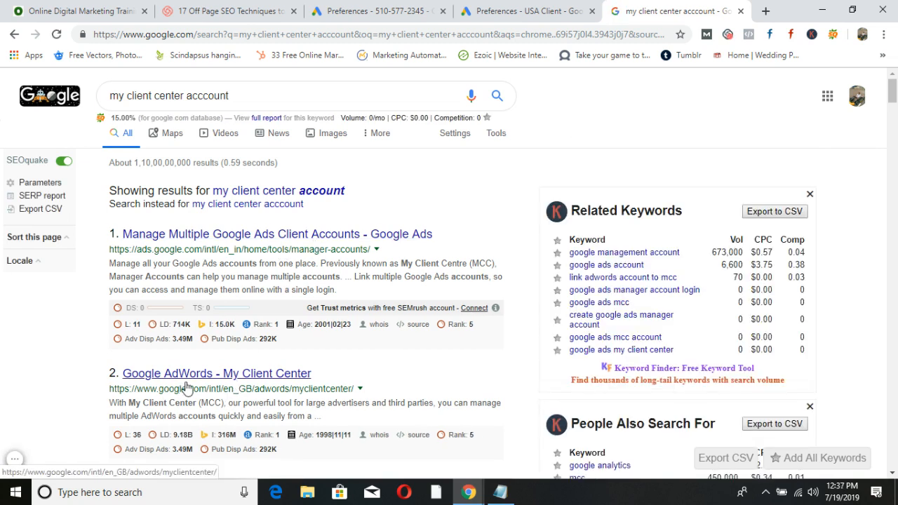
{"action": "left_click", "coordinate": [273, 380]}
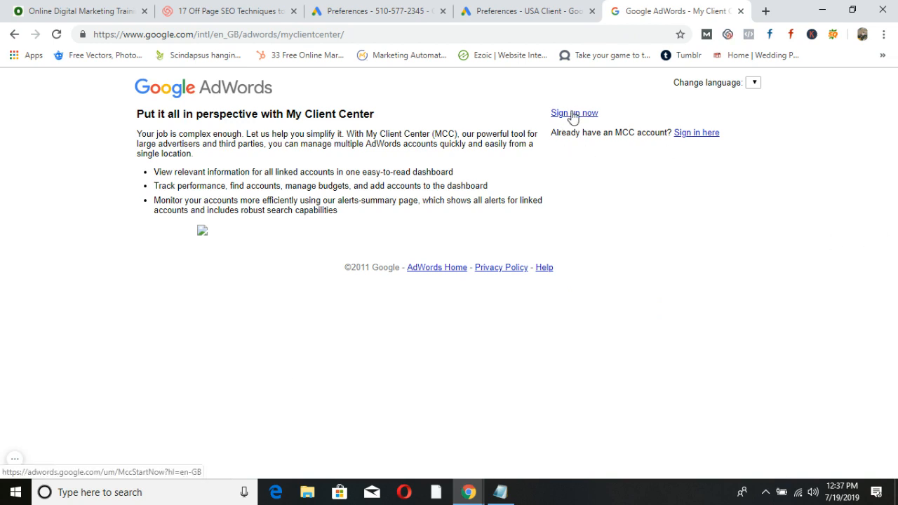
Compare the My Client Center page against the USA Client preferences tab.
{"action": "left_click", "coordinate": [517, 11]}
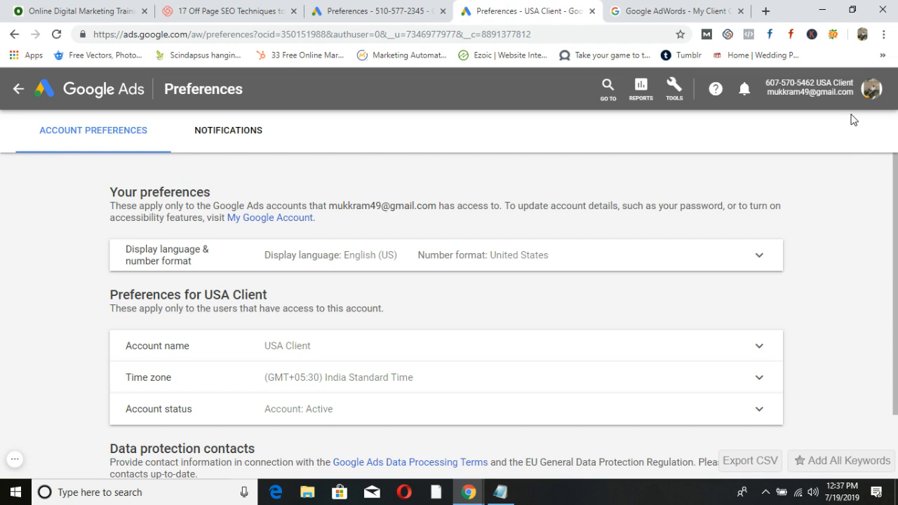
{"action": "left_click", "coordinate": [664, 10]}
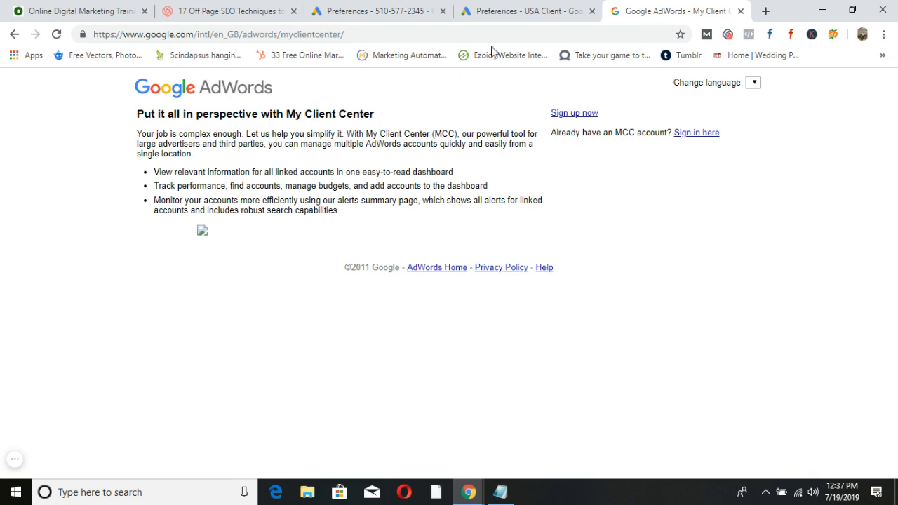
{"action": "left_click", "coordinate": [510, 8]}
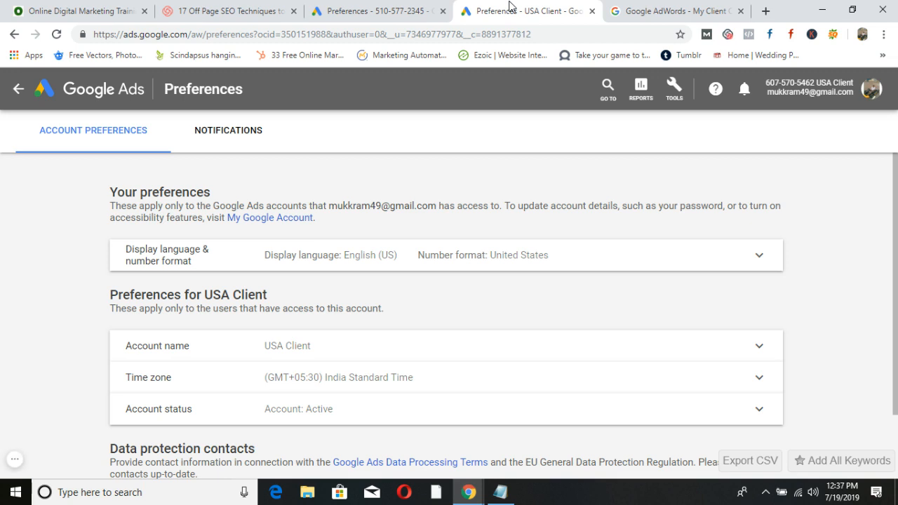
{"action": "left_click", "coordinate": [662, 8]}
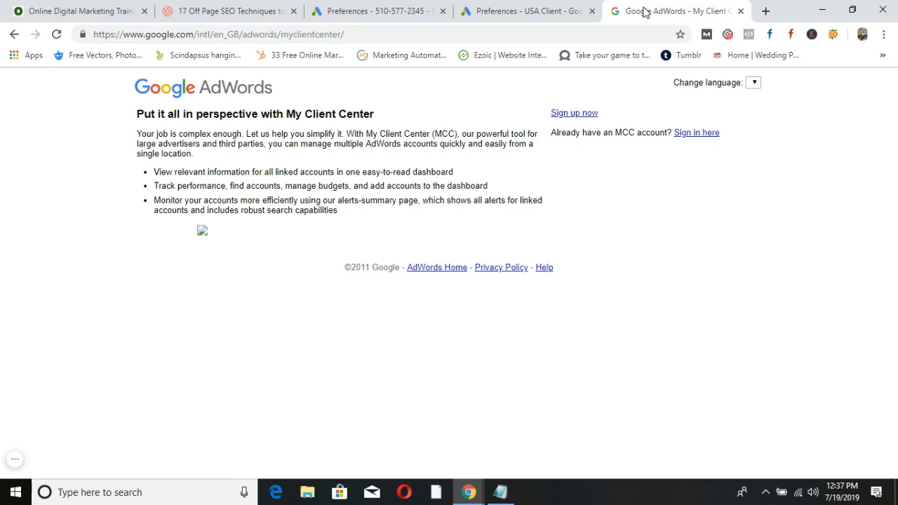
Close the My Client Center tab, leaving the USA Client preferences open.
{"action": "left_click", "coordinate": [492, 8]}
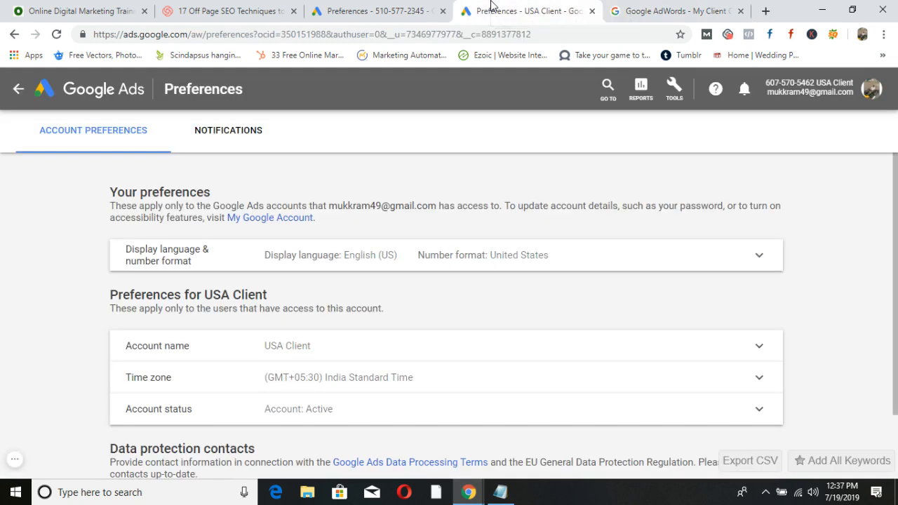
{"action": "left_click", "coordinate": [652, 8]}
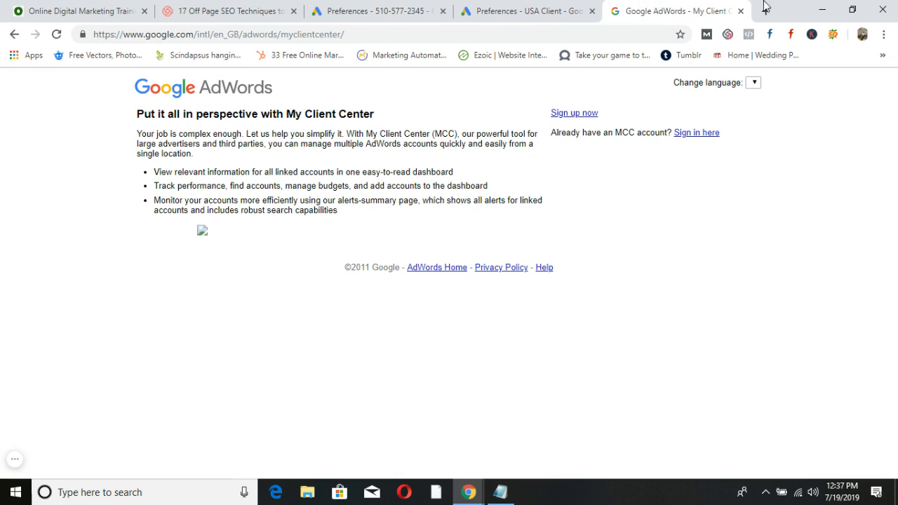
{"action": "left_click", "coordinate": [740, 12]}
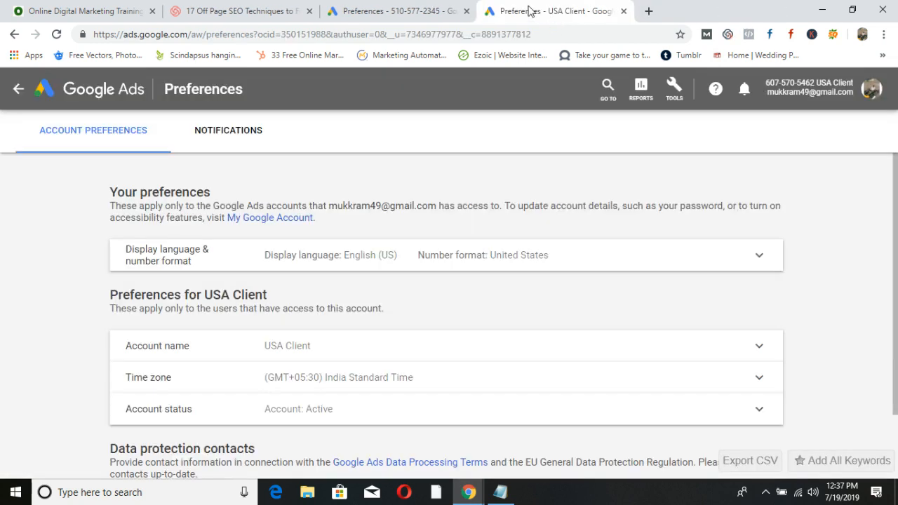
Close the USA Client tab, minimize the Notepad links, and return to All campaigns Overview.
{"action": "left_click", "coordinate": [622, 11]}
{"action": "left_click", "coordinate": [499, 492]}
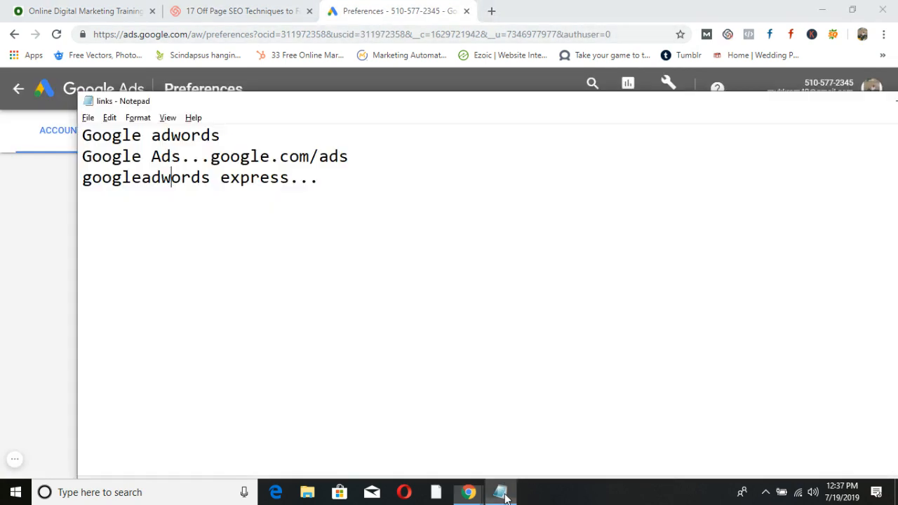
{"action": "left_click", "coordinate": [171, 176]}
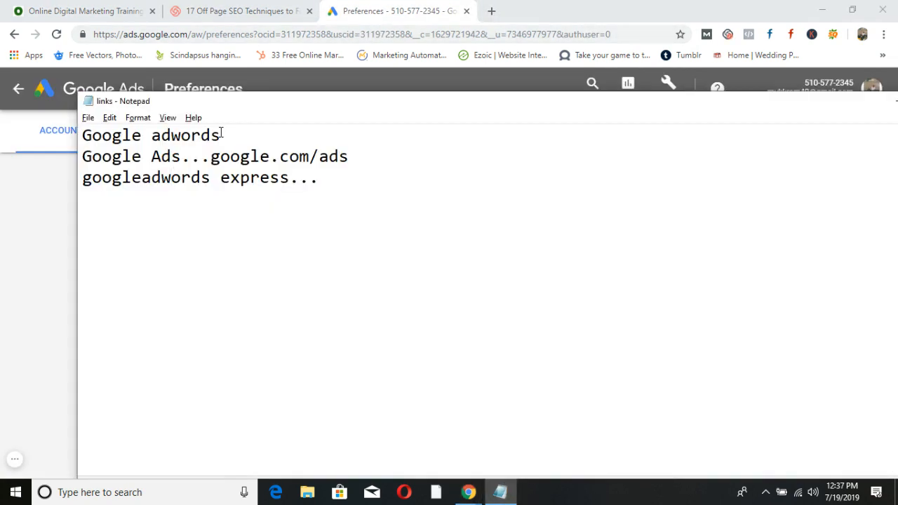
{"action": "left_click_drag", "start_coordinate": [500, 104], "coordinate": [345, 142]}
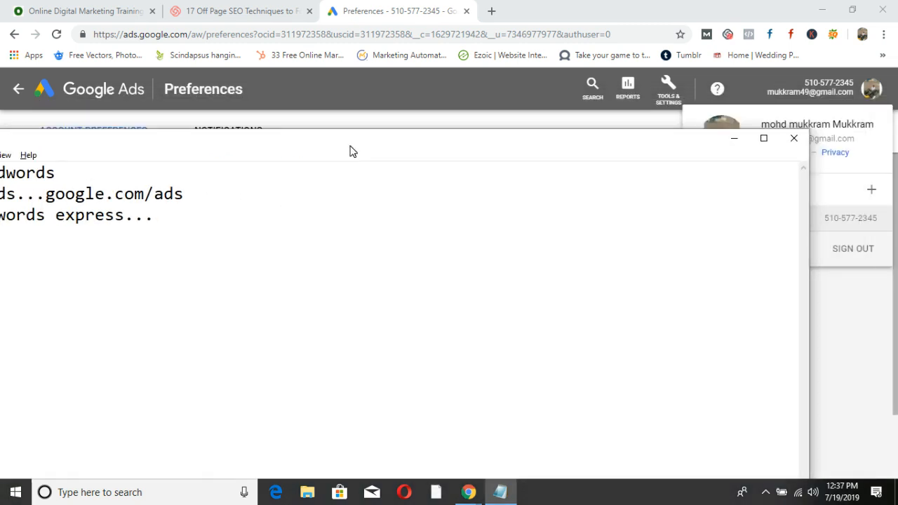
{"action": "left_click", "coordinate": [727, 140]}
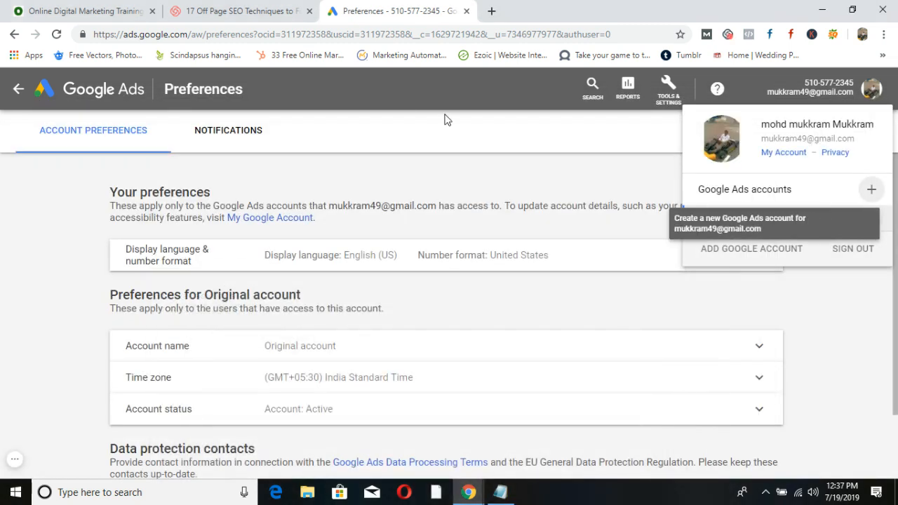
{"action": "left_click", "coordinate": [19, 89]}
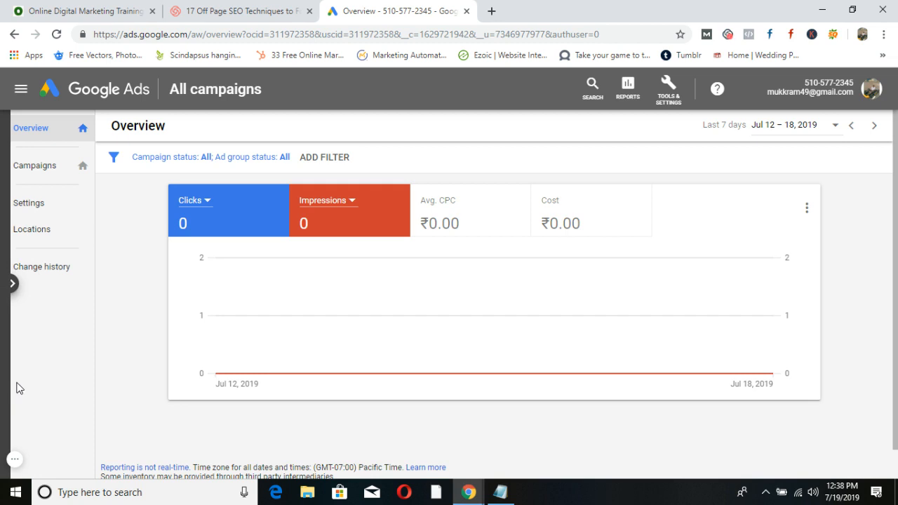
In the links notes, add an ODMT heading, a Hyd/Bnle line and an SEO, Google Ads, Dmarketing line.
{"action": "left_click", "coordinate": [500, 492]}
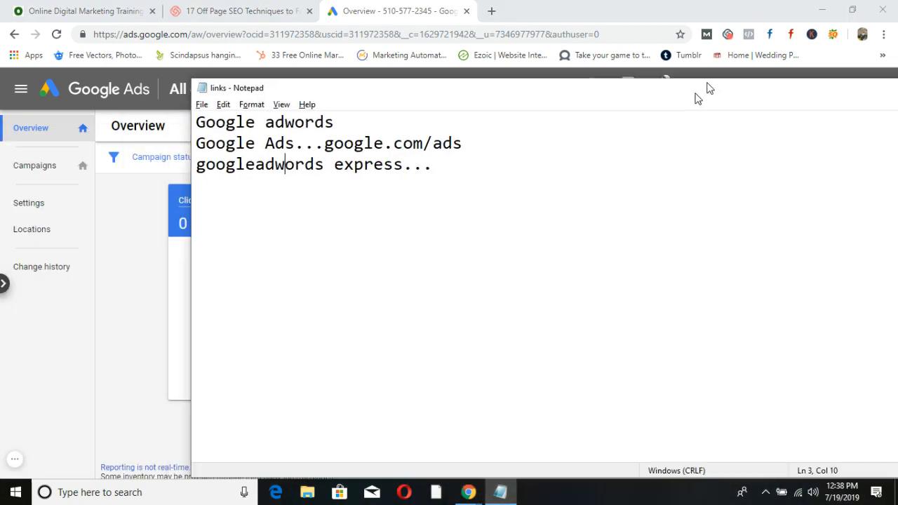
{"action": "left_click", "coordinate": [479, 146]}
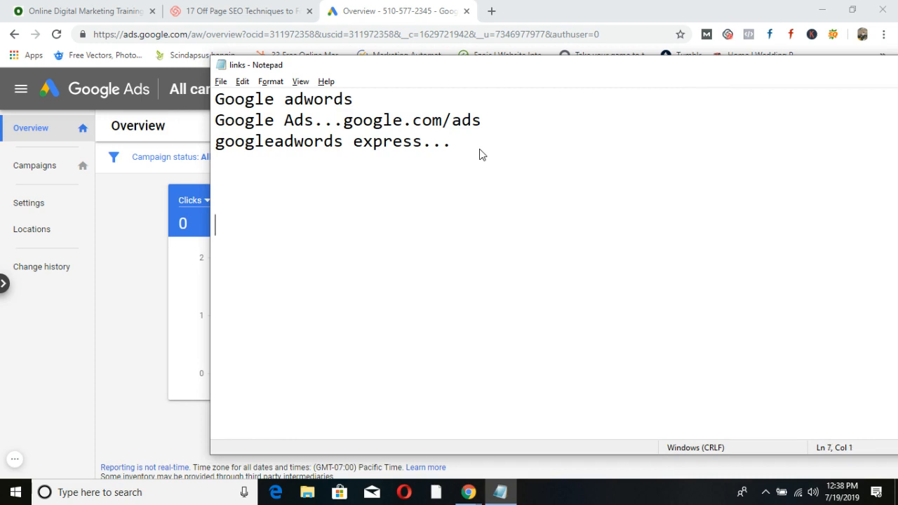
{"action": "type", "text": "ODMT"}
{"action": "key", "text": "Return"}
{"action": "key", "text": "Return"}
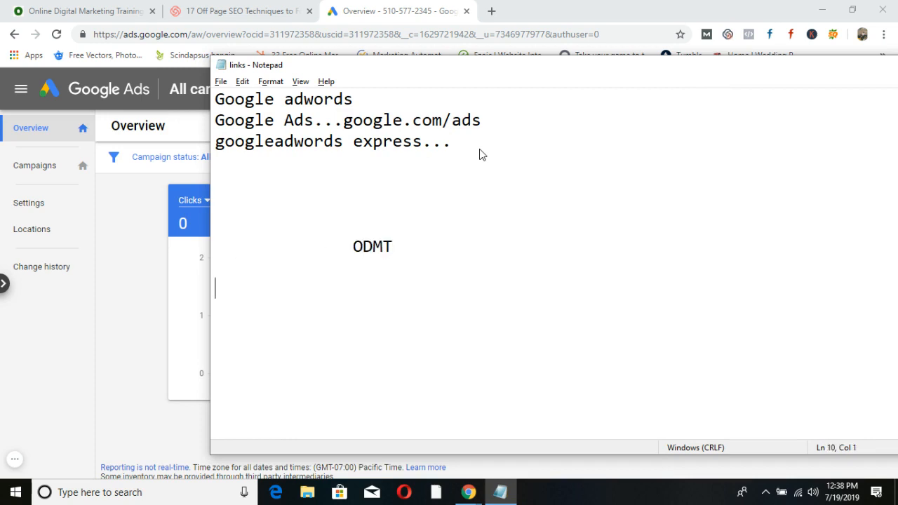
{"action": "type", "text": "Hyd                            Bnle"}
{"action": "key", "text": "Return"}
{"action": "key", "text": "Return"}
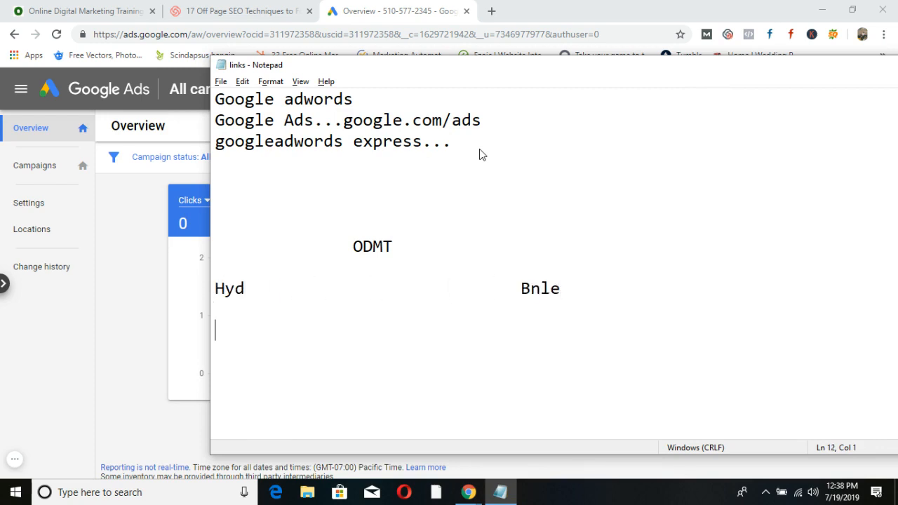
{"action": "type", "text": "SEO  Google Ads   "}
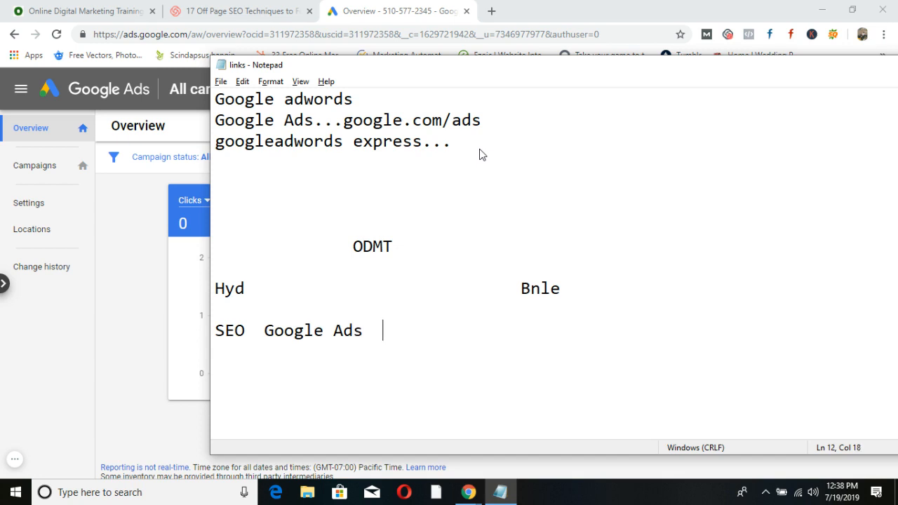
{"action": "type", "text": "Dmarketing"}
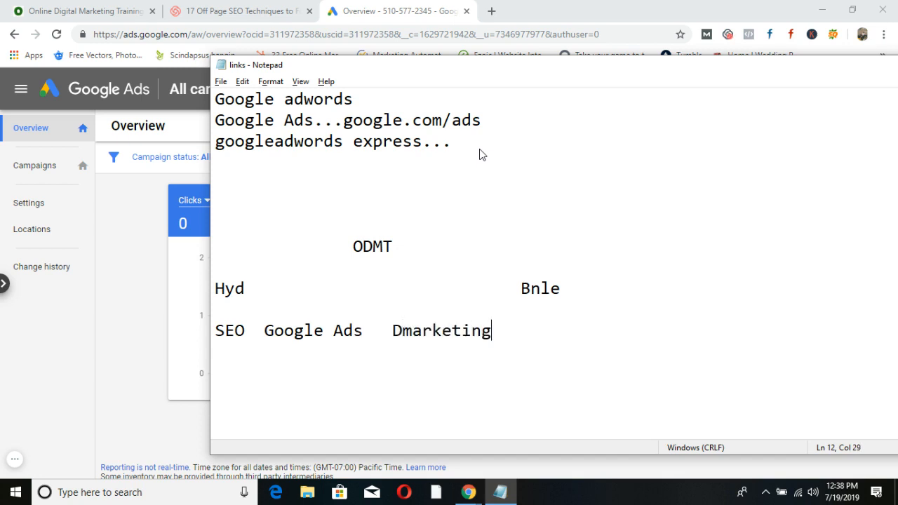
Paste a second copy of the course list after Dmarketing and start a new line below it.
{"action": "left_click", "coordinate": [521, 288]}
{"action": "left_click_drag", "start_coordinate": [493, 331], "coordinate": [203, 338]}
{"action": "key", "text": "ctrl+c"}
{"action": "left_click", "coordinate": [538, 318]}
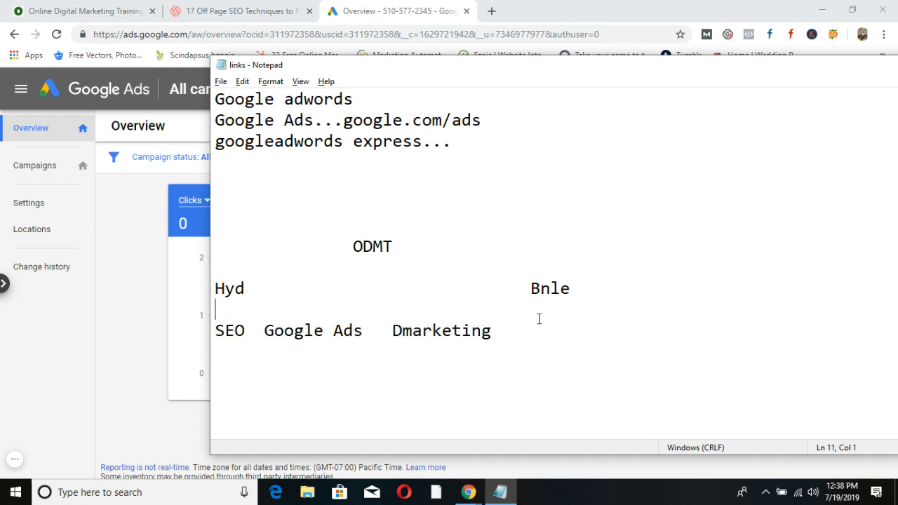
{"action": "left_click", "coordinate": [499, 338]}
{"action": "key", "text": "ctrl+v"}
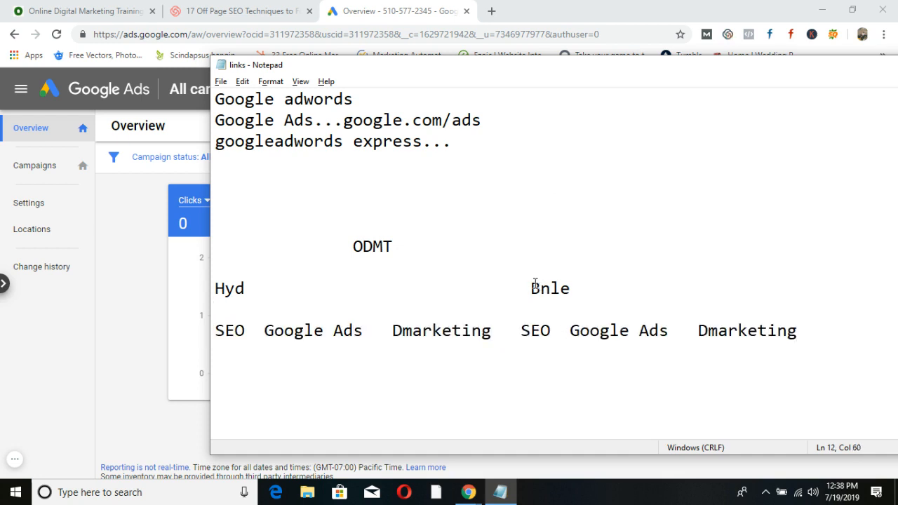
{"action": "left_click", "coordinate": [531, 288]}
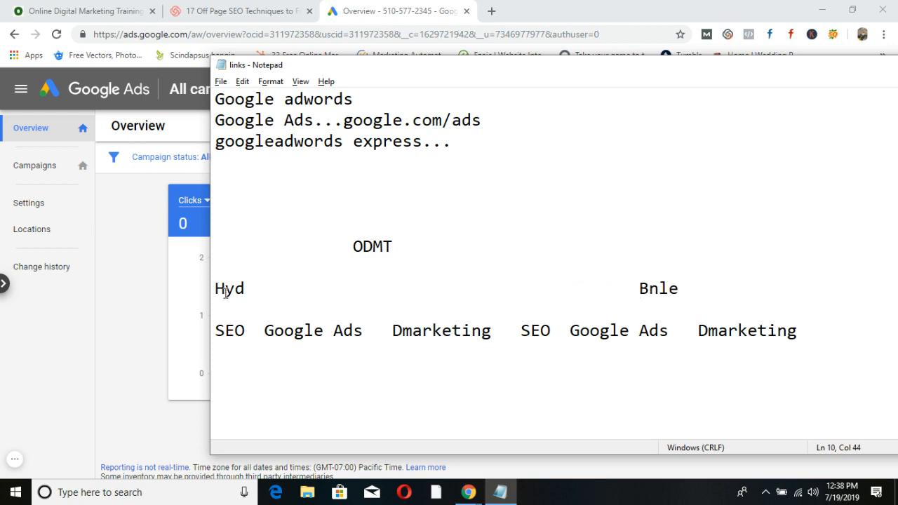
{"action": "left_click", "coordinate": [824, 334]}
{"action": "key", "text": "Return"}
Highlight ODMT, Hyd, Bnle and the SEO, Google Ads, Dmarketing groups to explain the plan.
{"action": "left_click_drag", "start_coordinate": [354, 246], "coordinate": [416, 251]}
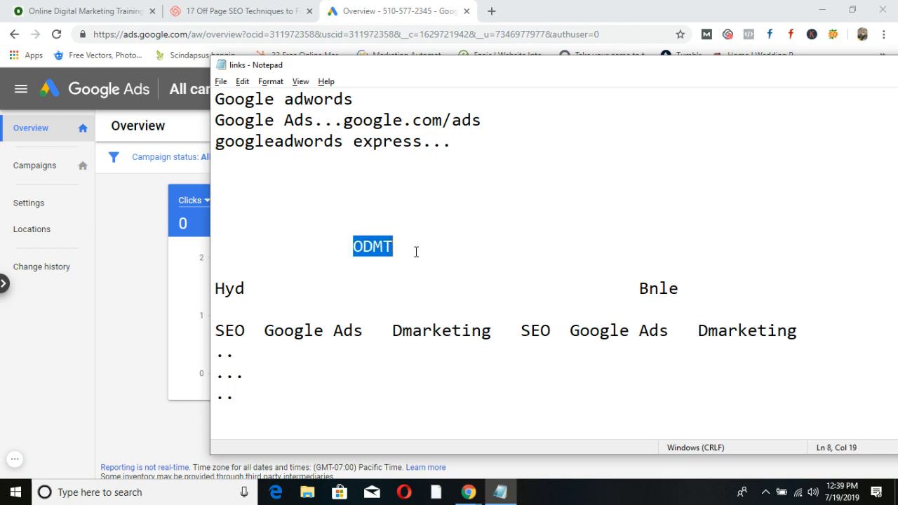
{"action": "left_click", "coordinate": [253, 288]}
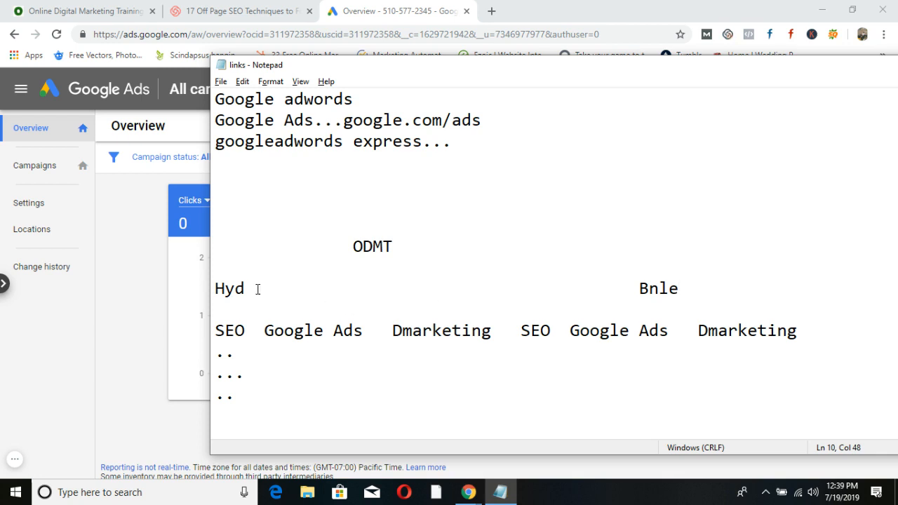
{"action": "left_click_drag", "start_coordinate": [258, 289], "coordinate": [214, 289]}
{"action": "left_click_drag", "start_coordinate": [637, 289], "coordinate": [682, 289]}
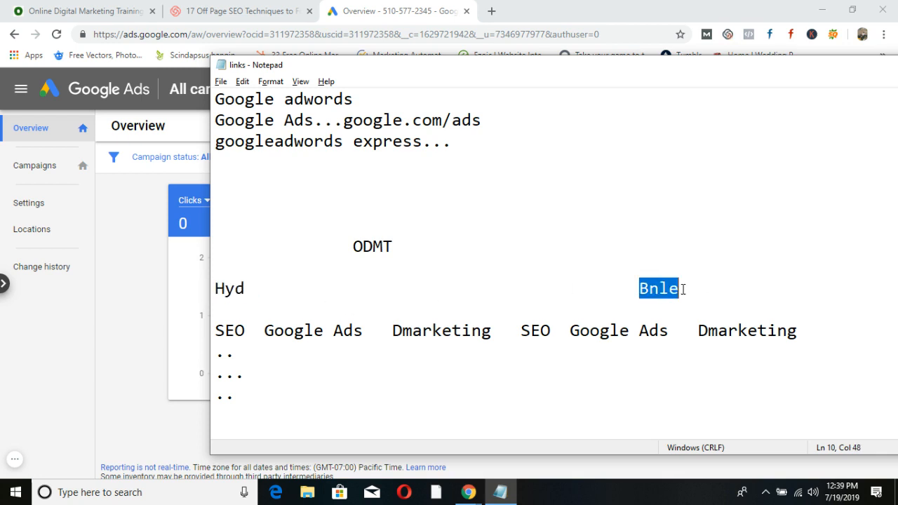
{"action": "left_click_drag", "start_coordinate": [224, 330], "coordinate": [799, 331]}
{"action": "left_click", "coordinate": [598, 378]}
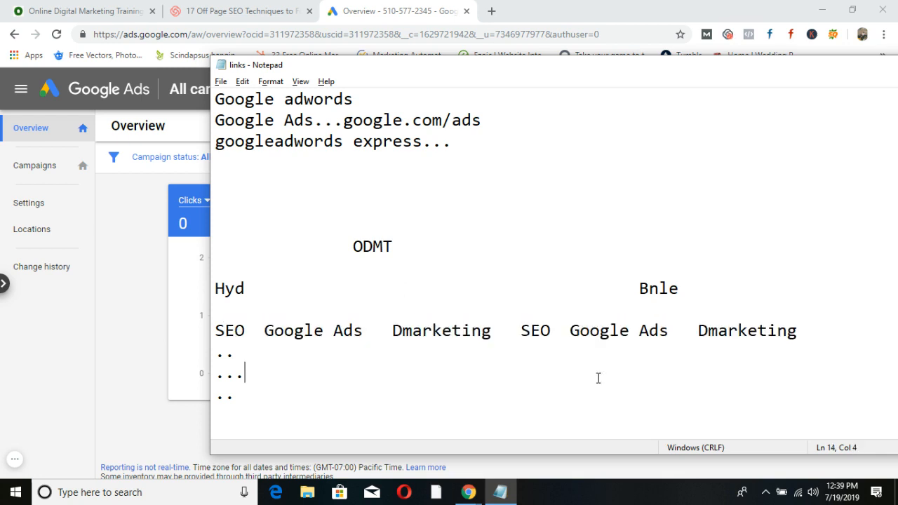
{"action": "left_click_drag", "start_coordinate": [279, 286], "coordinate": [210, 287]}
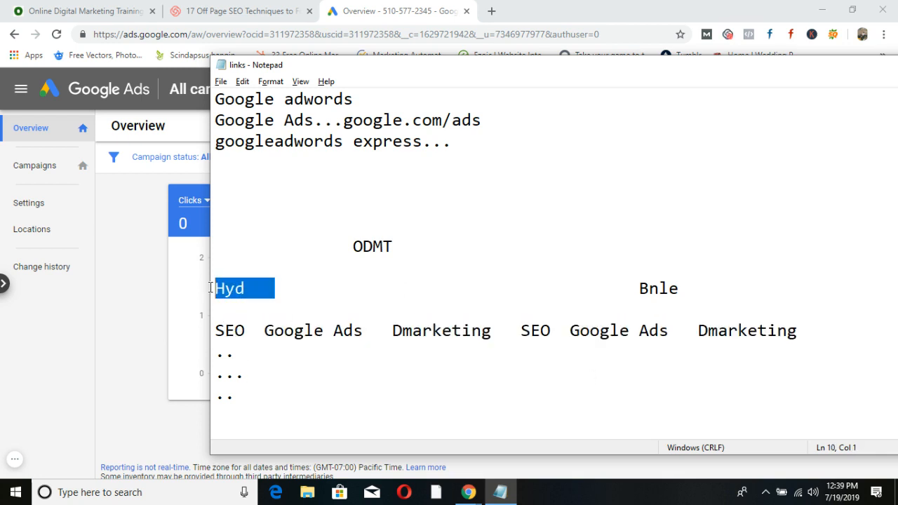
{"action": "left_click_drag", "start_coordinate": [495, 329], "coordinate": [185, 326]}
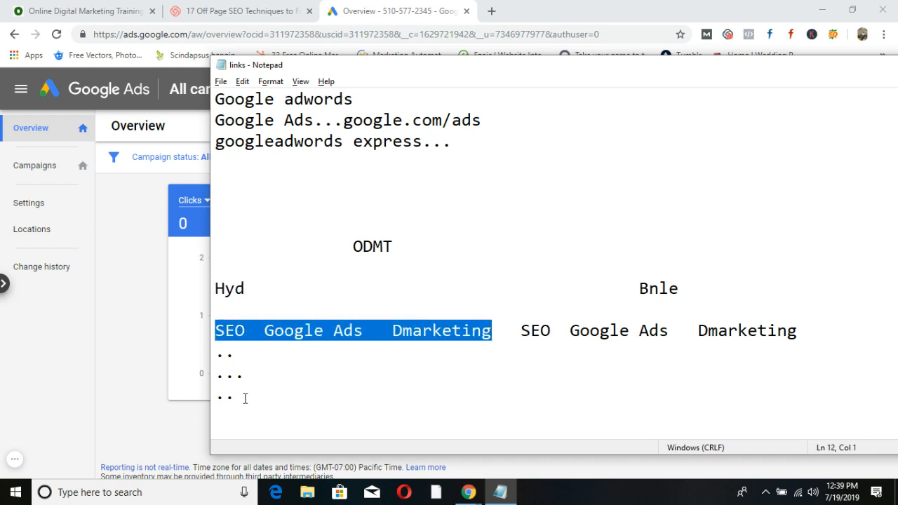
{"action": "left_click_drag", "start_coordinate": [242, 399], "coordinate": [216, 349]}
{"action": "left_click_drag", "start_coordinate": [637, 284], "coordinate": [702, 300]}
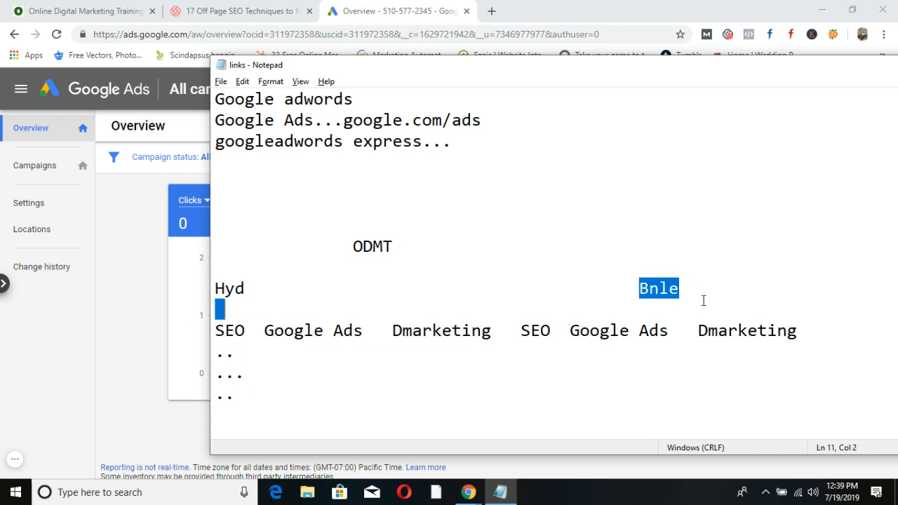
{"action": "left_click", "coordinate": [184, 217]}
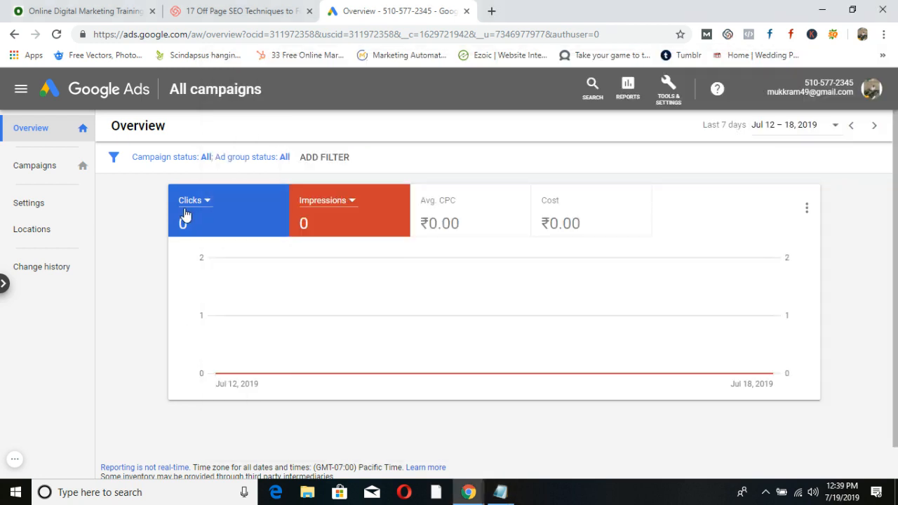
From the Campaigns list, start a new campaign to reach the goal choices.
{"action": "left_click", "coordinate": [46, 170]}
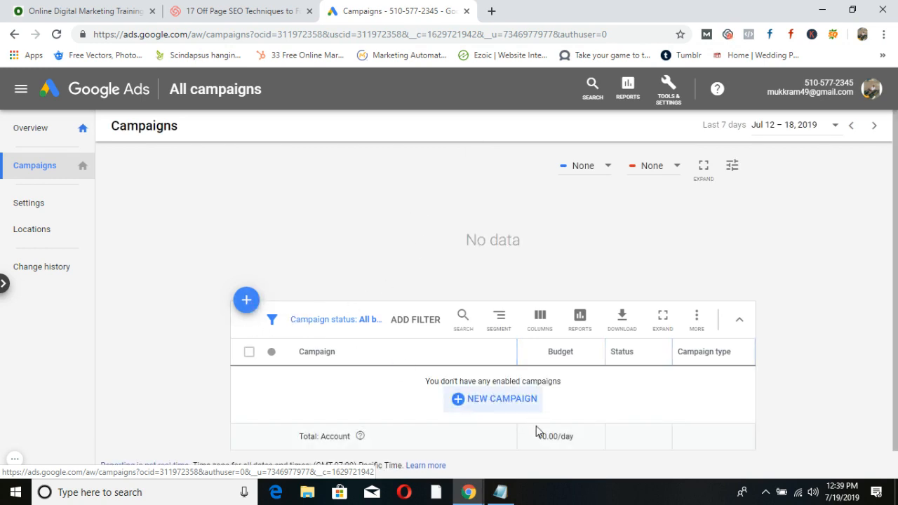
{"action": "left_click", "coordinate": [246, 300]}
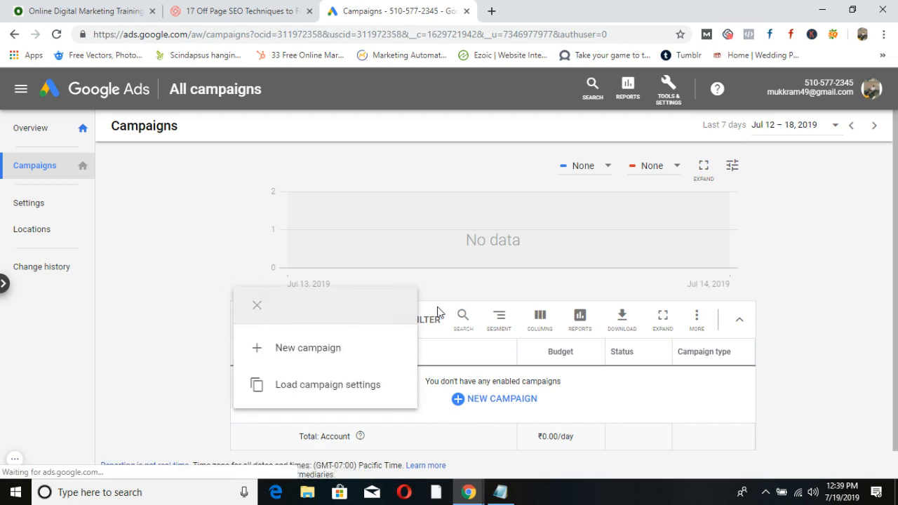
{"action": "left_click", "coordinate": [331, 349]}
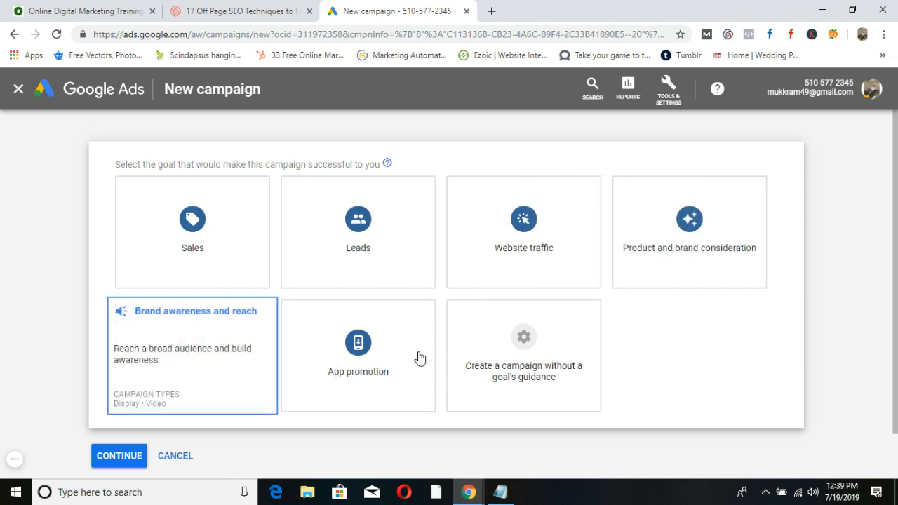
Choose to create the campaign without a goal's guidance.
{"action": "scroll", "coordinate": [711, 356], "scroll_direction": "down", "scroll_amount": 1}
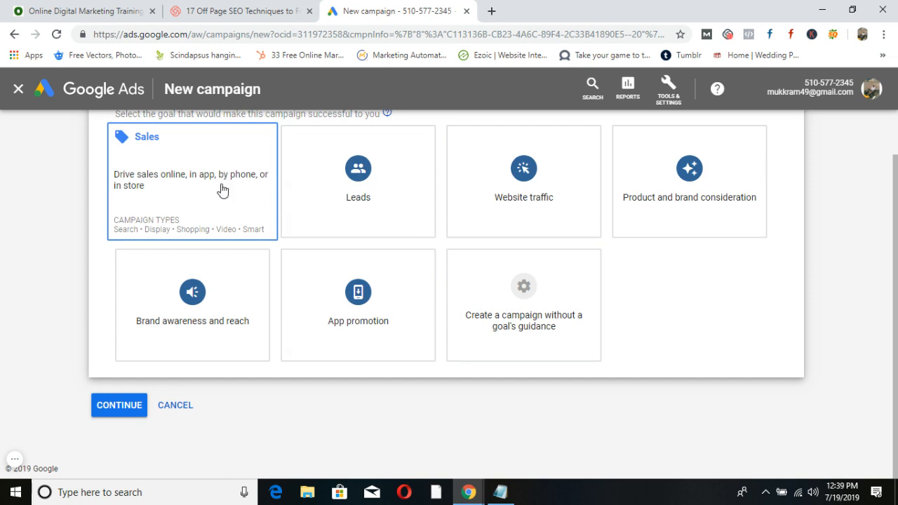
{"action": "left_click", "coordinate": [155, 155]}
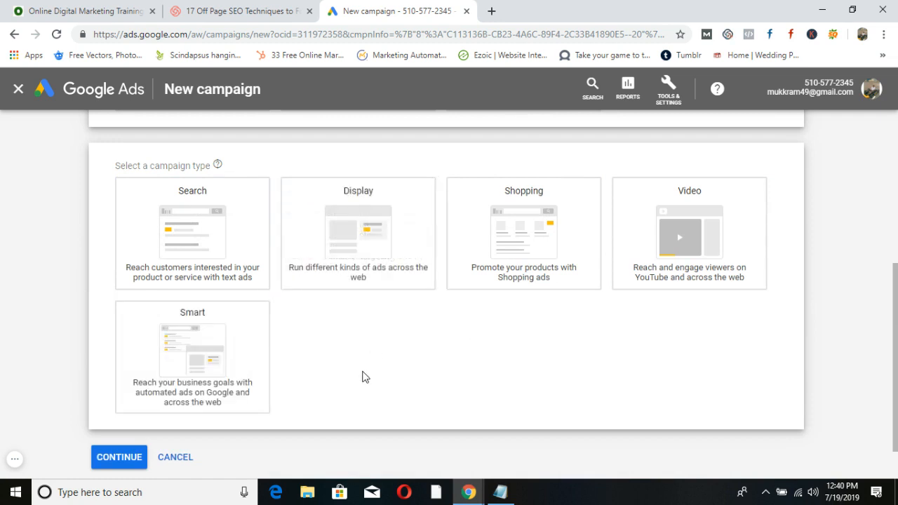
{"action": "scroll", "coordinate": [362, 375], "scroll_direction": "up", "scroll_amount": 3}
{"action": "left_click", "coordinate": [353, 259]}
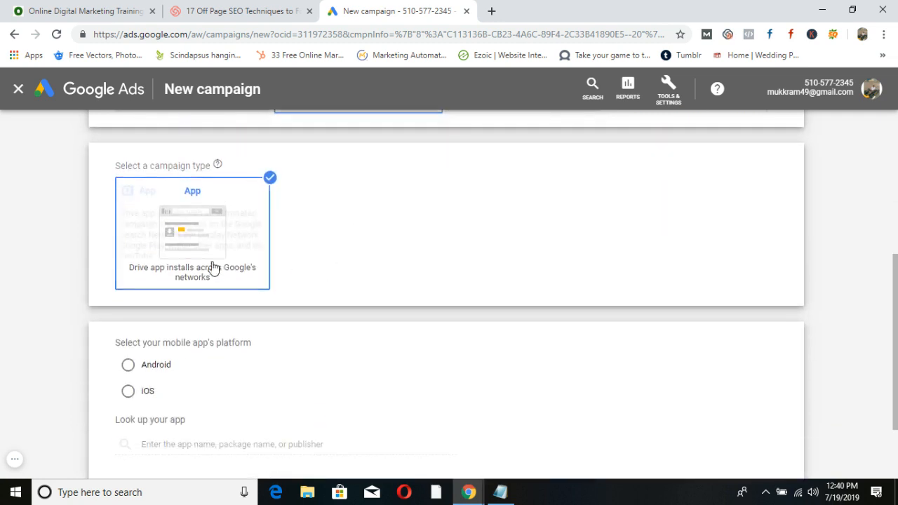
{"action": "scroll", "coordinate": [462, 305], "scroll_direction": "up", "scroll_amount": 3}
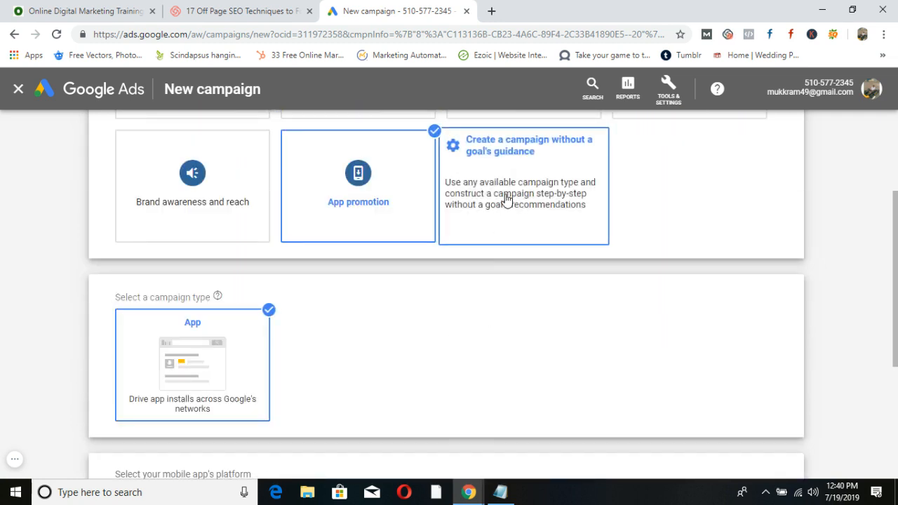
{"action": "left_click", "coordinate": [527, 181]}
{"action": "scroll", "coordinate": [576, 296], "scroll_direction": "down", "scroll_amount": 3}
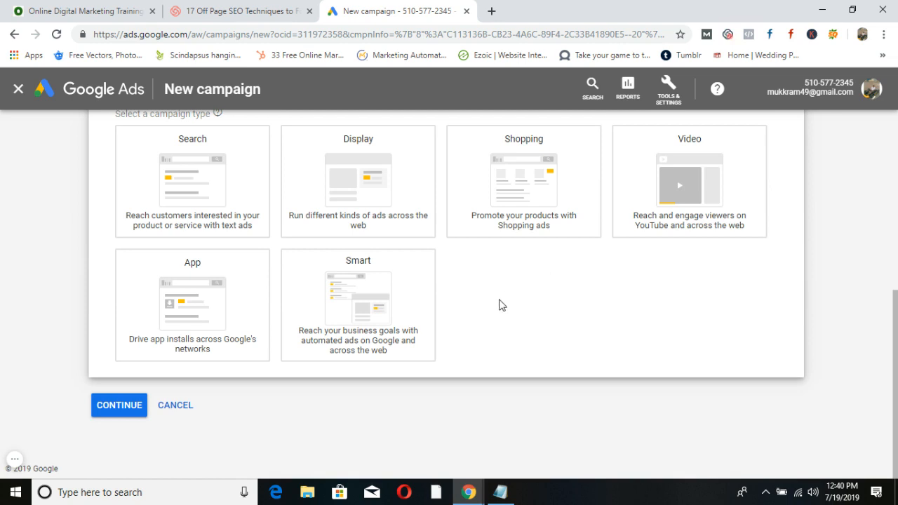
Select Search as the campaign type and continue.
{"action": "left_click", "coordinate": [140, 179]}
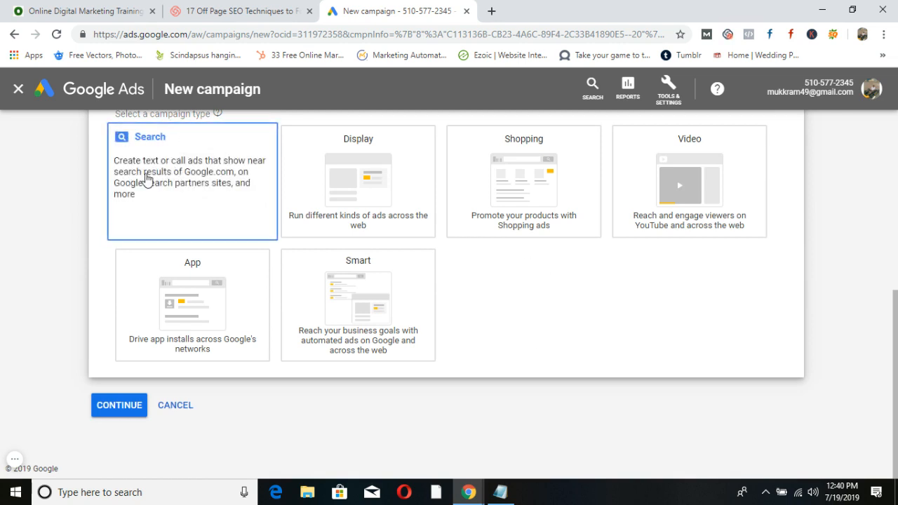
{"action": "scroll", "coordinate": [192, 172], "scroll_direction": "down", "scroll_amount": 2}
{"action": "left_click", "coordinate": [194, 174]}
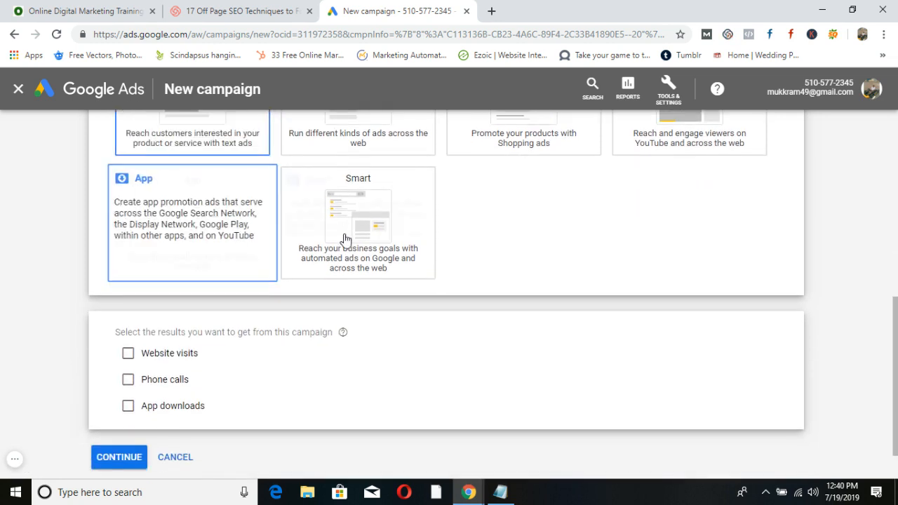
{"action": "scroll", "coordinate": [356, 341], "scroll_direction": "down", "scroll_amount": 1}
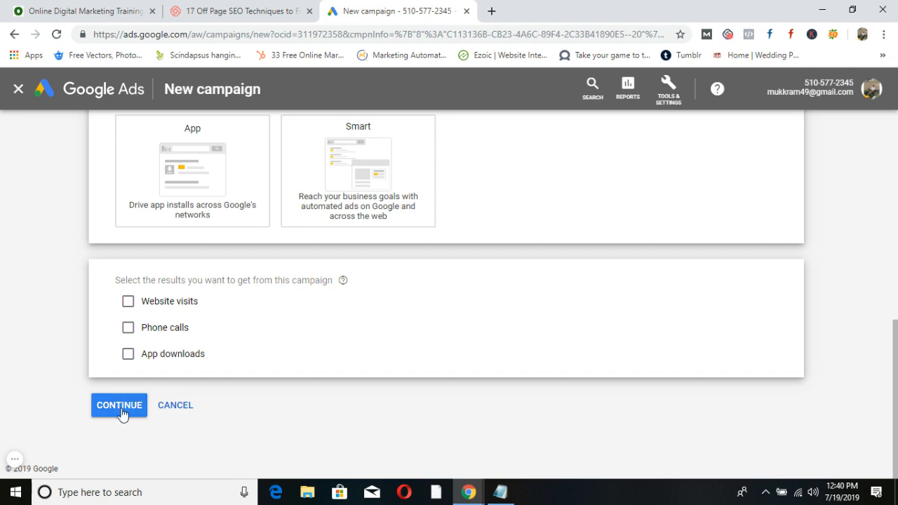
{"action": "scroll", "coordinate": [381, 407], "scroll_direction": "up", "scroll_amount": 7}
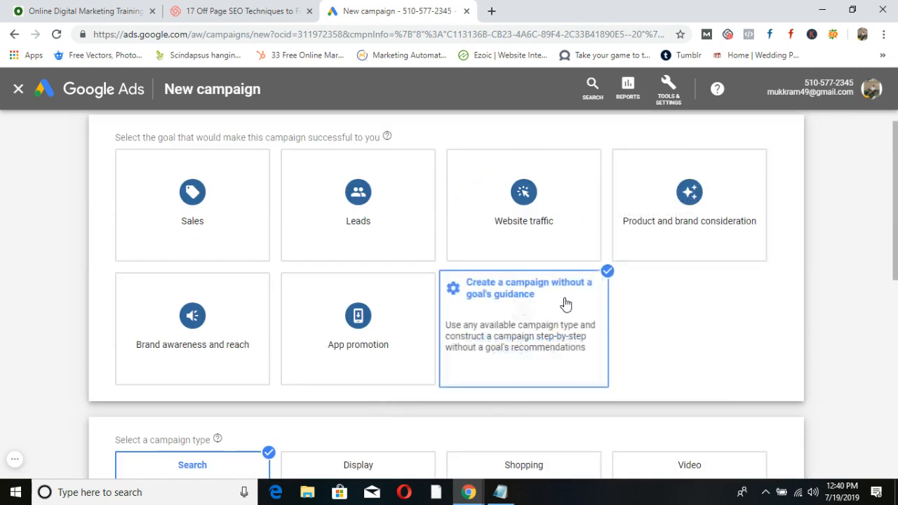
{"action": "scroll", "coordinate": [566, 307], "scroll_direction": "down", "scroll_amount": 7}
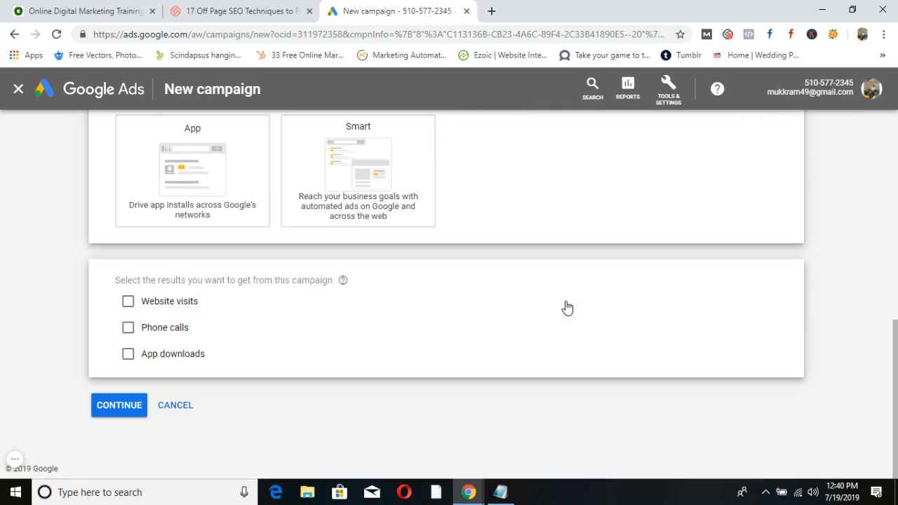
{"action": "left_click", "coordinate": [131, 407]}
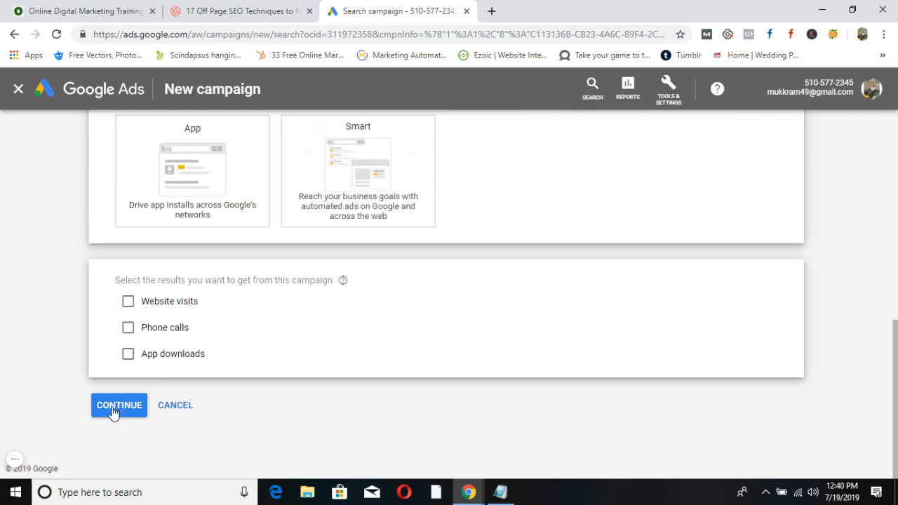
Resubmit with Search kept as the type, reloading the page when it stalls.
{"action": "left_click", "coordinate": [114, 411]}
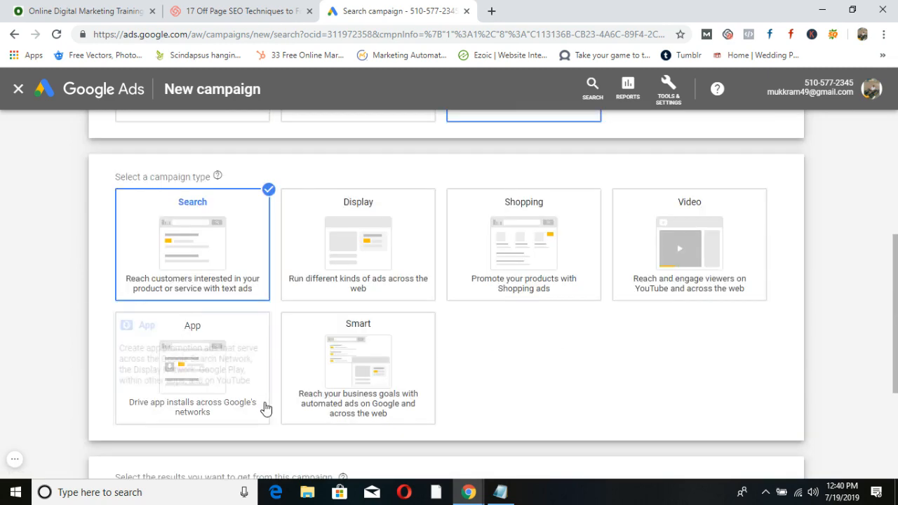
{"action": "scroll", "coordinate": [264, 401], "scroll_direction": "down", "scroll_amount": 7}
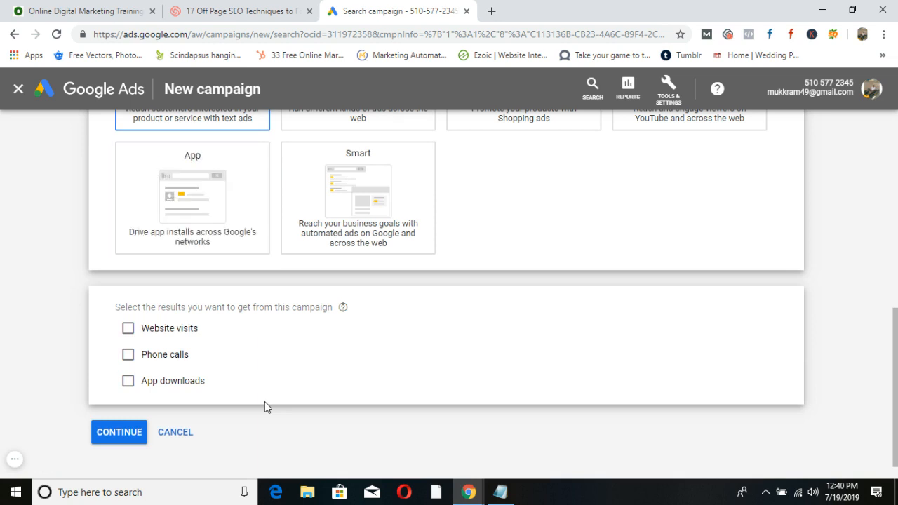
{"action": "left_click", "coordinate": [116, 435]}
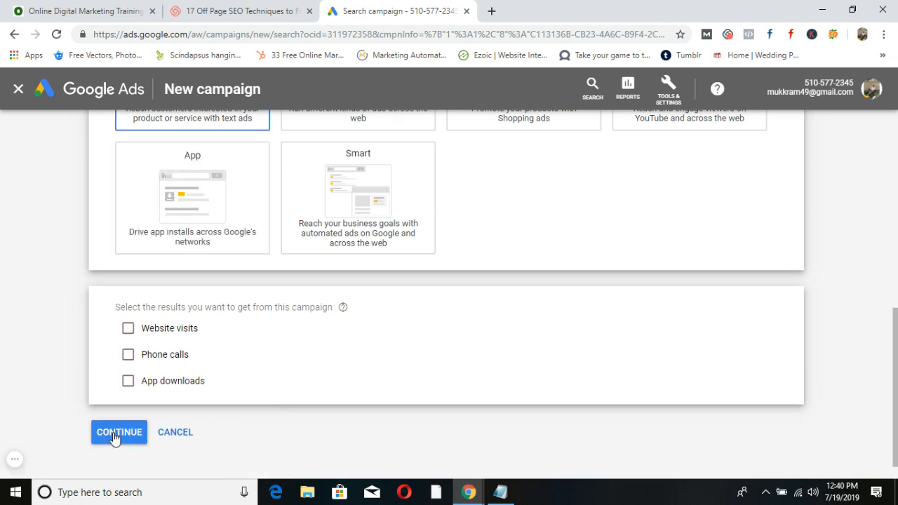
{"action": "scroll", "coordinate": [296, 387], "scroll_direction": "up", "scroll_amount": 2}
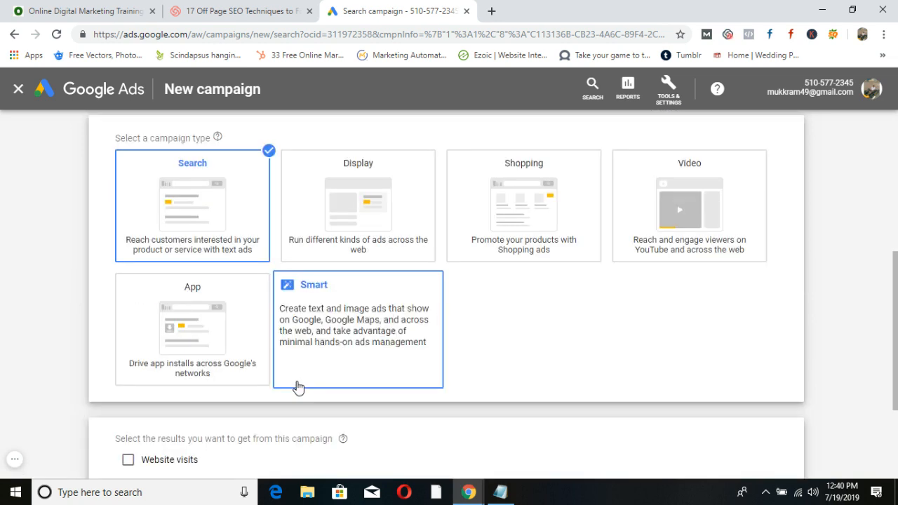
{"action": "left_click", "coordinate": [217, 219]}
{"action": "scroll", "coordinate": [175, 315], "scroll_direction": "down", "scroll_amount": 2}
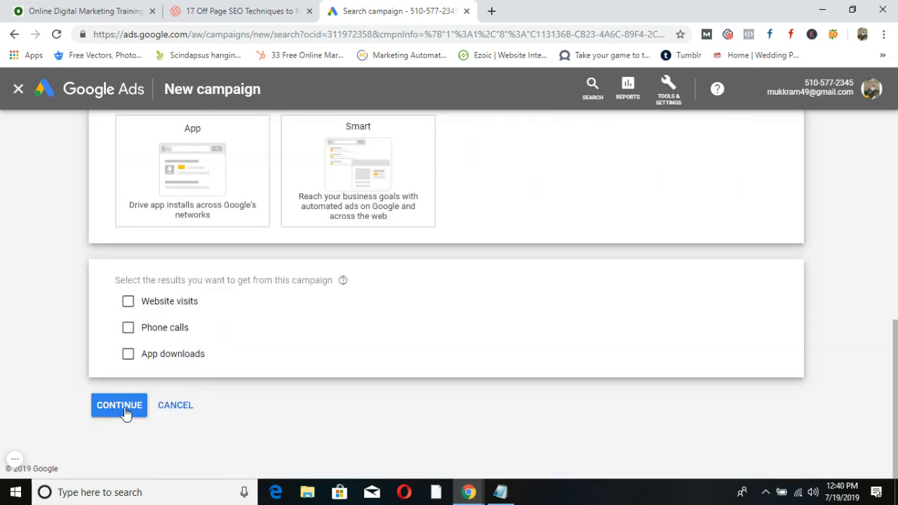
{"action": "left_click", "coordinate": [125, 412]}
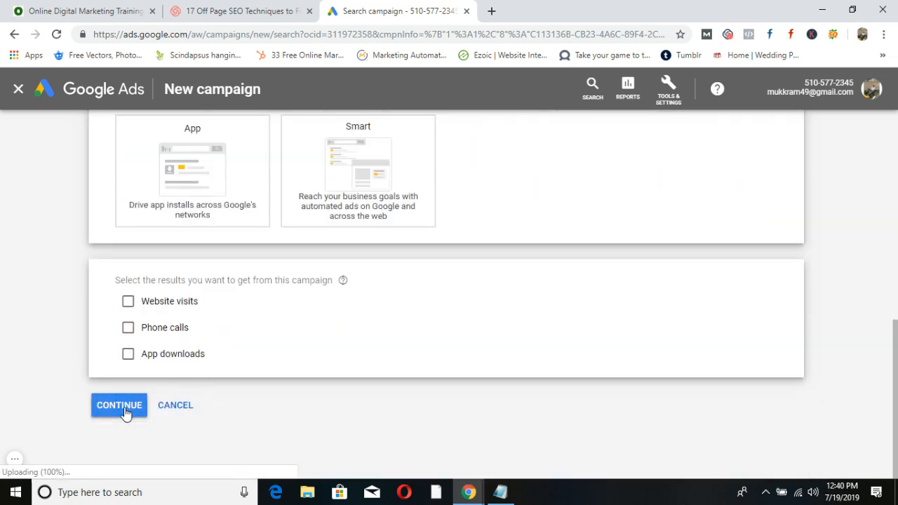
{"action": "left_click", "coordinate": [57, 38]}
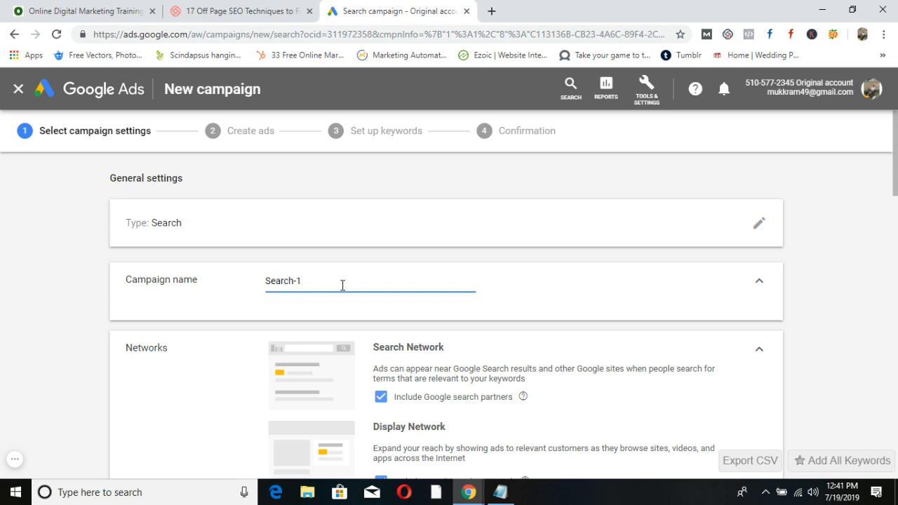
Refer to the ODMT account and Hyd campaign labels in the planning notes.
{"action": "key", "text": "alt+Tab"}
{"action": "left_click_drag", "start_coordinate": [393, 254], "coordinate": [346, 243]}
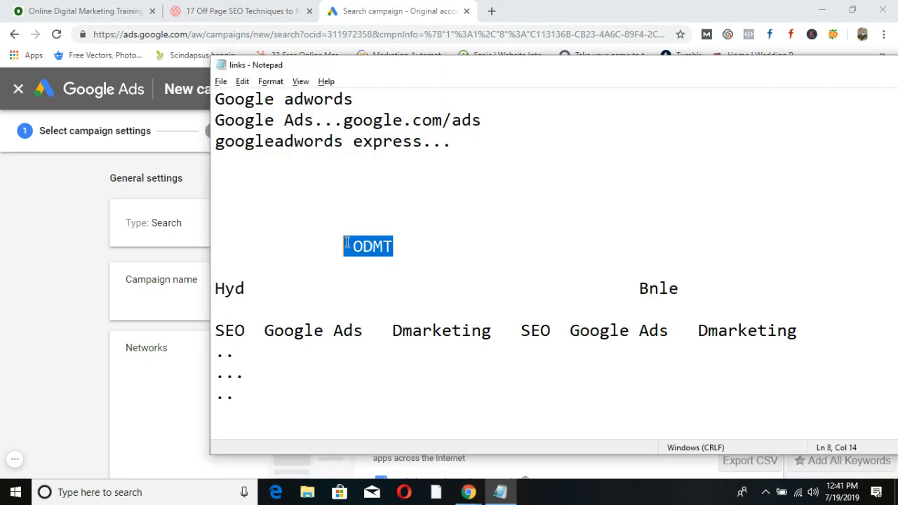
{"action": "left_click", "coordinate": [248, 295]}
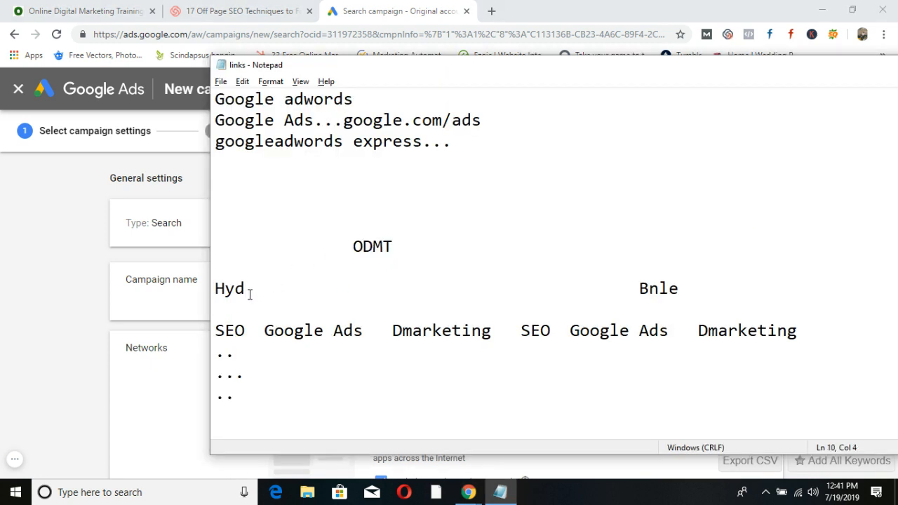
{"action": "key", "text": "alt+Tab"}
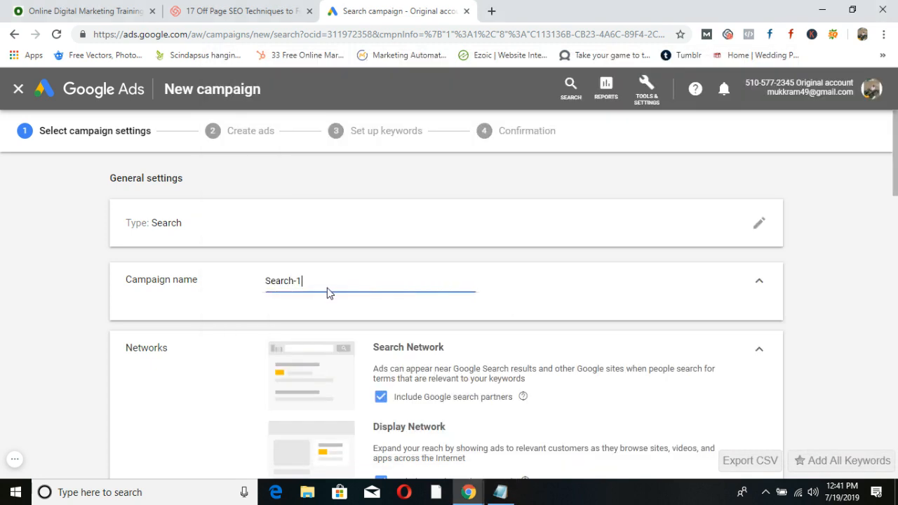
Replace the default campaign name with Search-Hyd.
{"action": "left_click_drag", "start_coordinate": [329, 292], "coordinate": [260, 284]}
{"action": "type", "text": "hyderabad"}
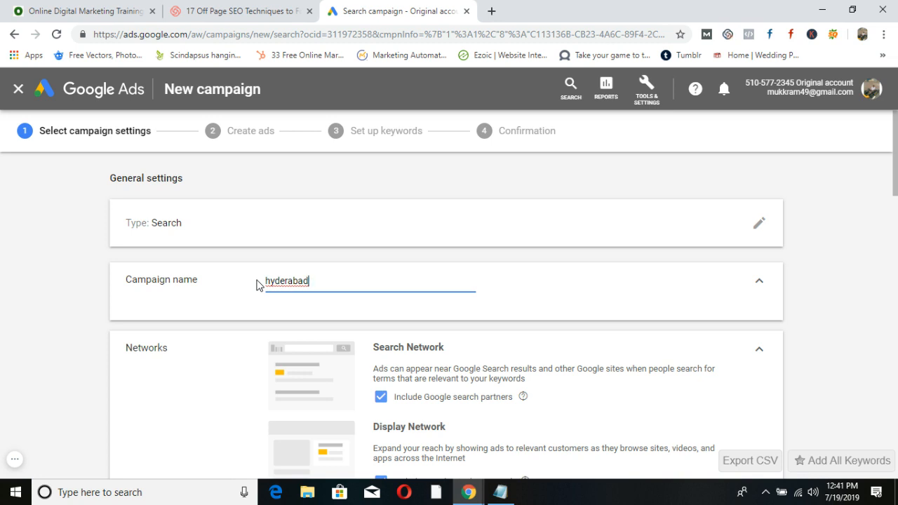
{"action": "key", "text": "BackSpace"}
{"action": "key", "text": "BackSpace"}
{"action": "key", "text": "BackSpace"}
{"action": "key", "text": "BackSpace"}
{"action": "key", "text": "BackSpace"}
{"action": "key", "text": "BackSpace"}
{"action": "key", "text": "BackSpace"}
{"action": "key", "text": "BackSpace"}
{"action": "key", "text": "BackSpace"}
{"action": "type", "text": "Search"}
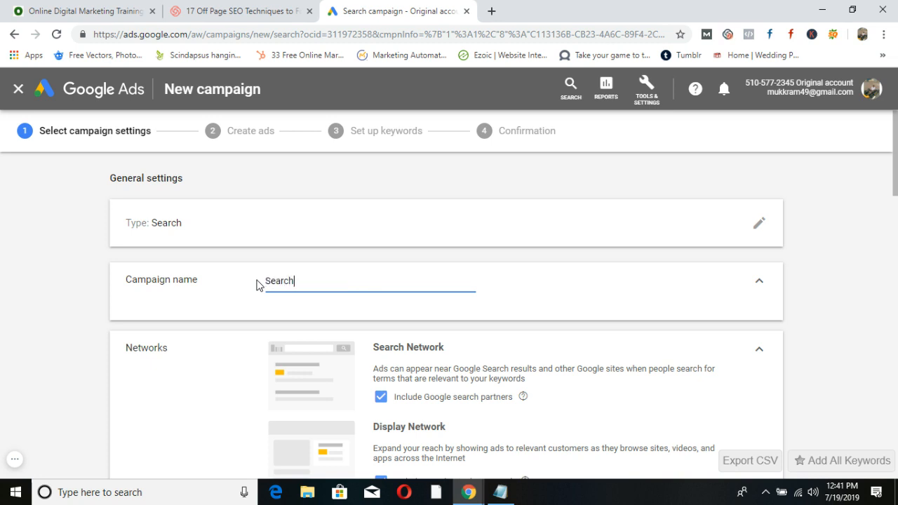
{"action": "type", "text": "-Hyd"}
{"action": "scroll", "coordinate": [299, 306], "scroll_direction": "down", "scroll_amount": 1}
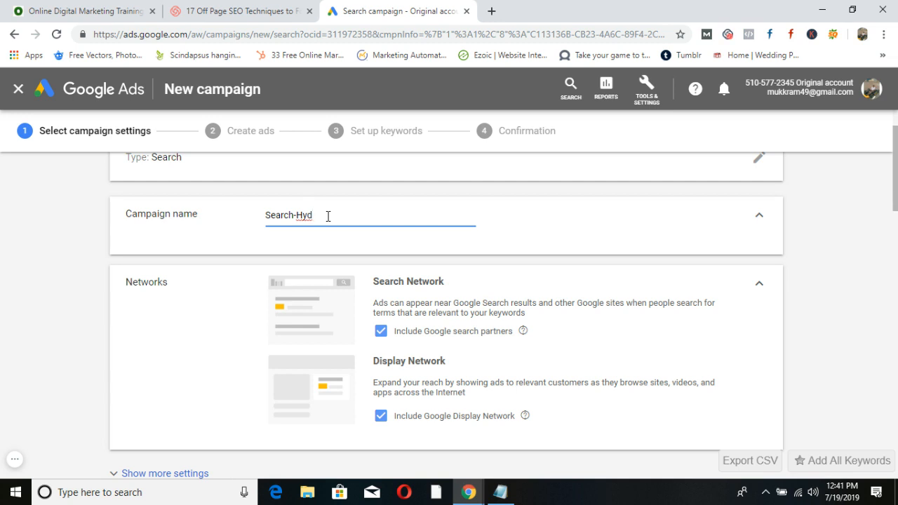
Search Google in a new tab for 'online digital marketing courses'.
{"action": "left_click", "coordinate": [491, 12]}
{"action": "type", "text": "onl"}
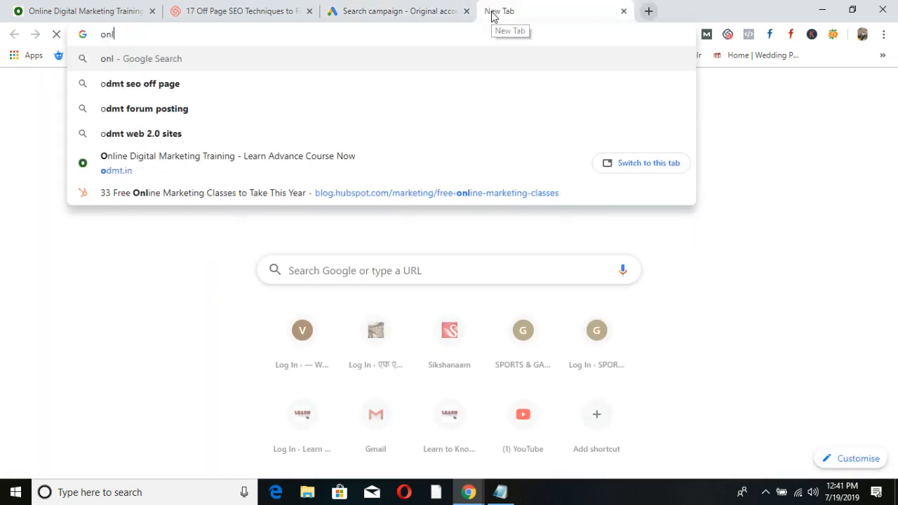
{"action": "type", "text": "ine digital"}
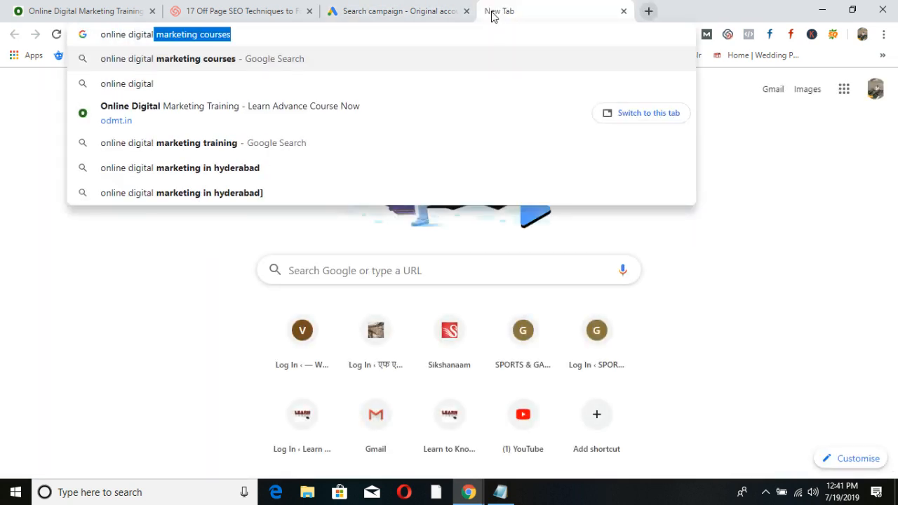
{"action": "key", "text": "Return"}
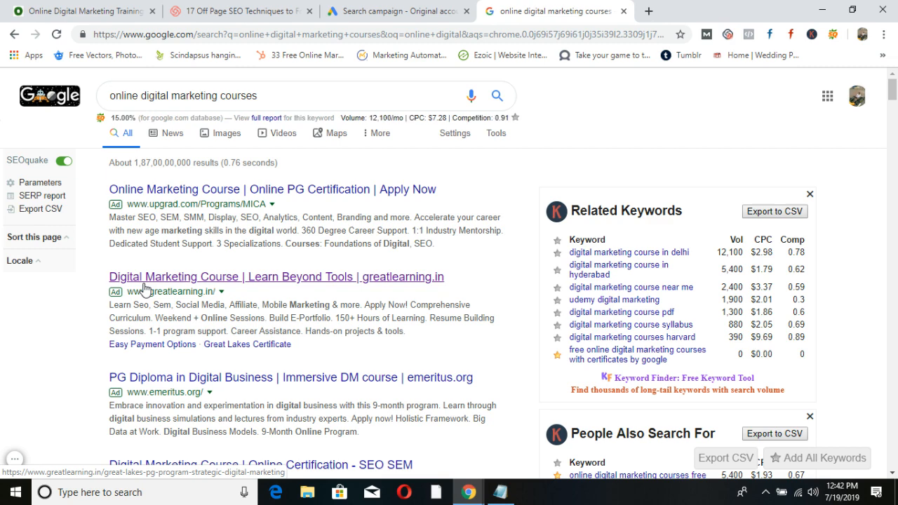
Untick Google search partners and the Display Network, comparing with the course search results.
{"action": "left_click", "coordinate": [362, 8]}
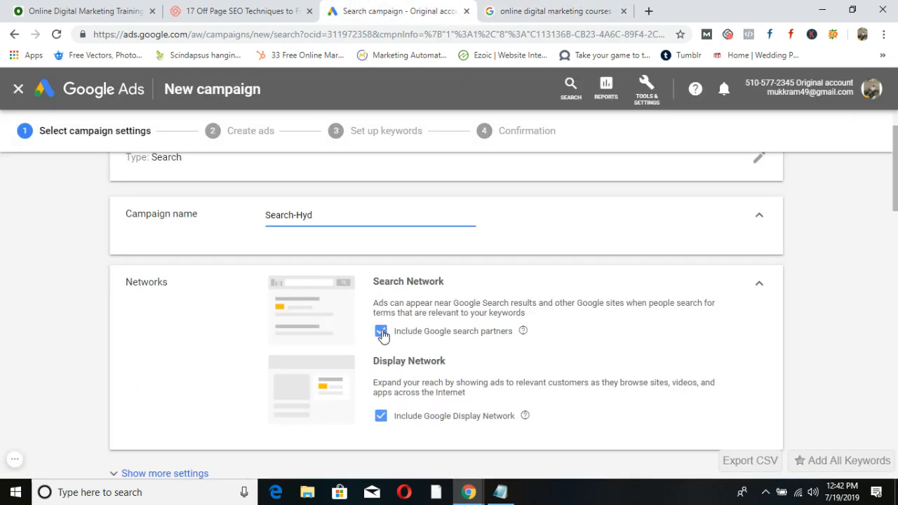
{"action": "left_click", "coordinate": [381, 332]}
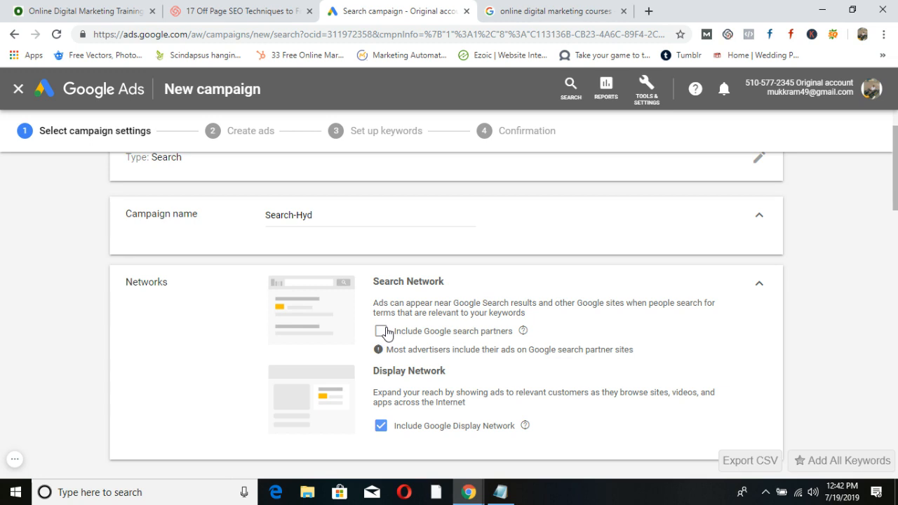
{"action": "left_click", "coordinate": [530, 8]}
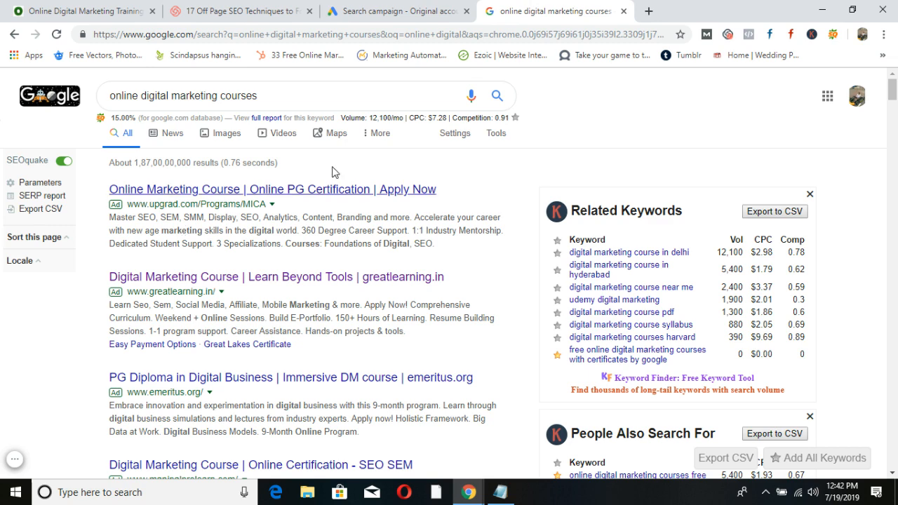
{"action": "left_click", "coordinate": [375, 10]}
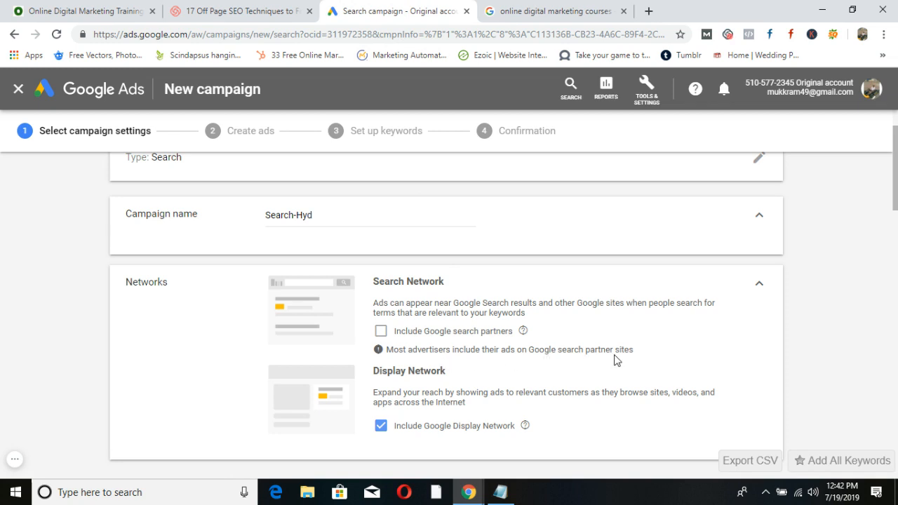
{"action": "scroll", "coordinate": [655, 330], "scroll_direction": "down", "scroll_amount": 1}
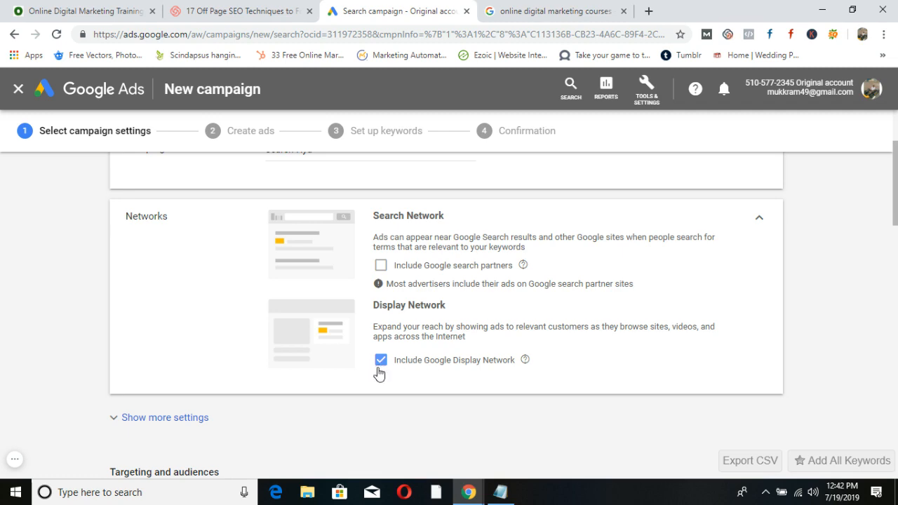
{"action": "left_click", "coordinate": [593, 6]}
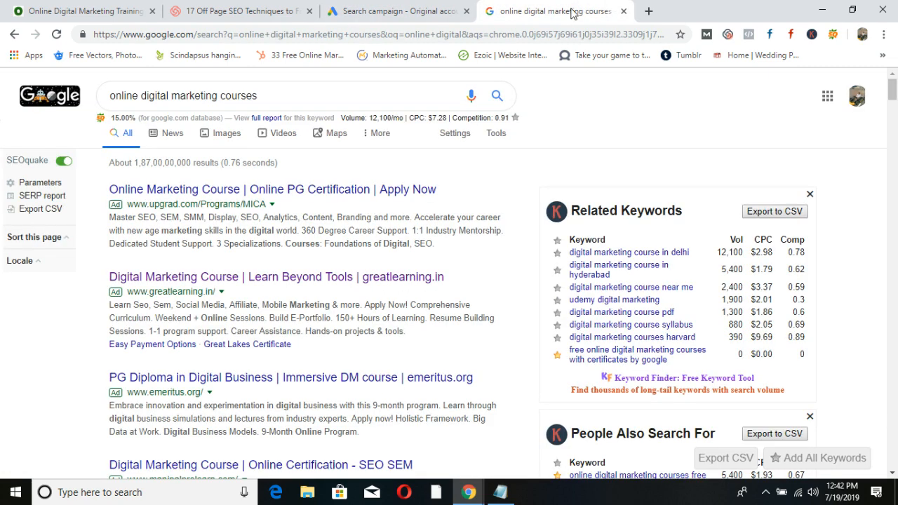
{"action": "left_click", "coordinate": [379, 11]}
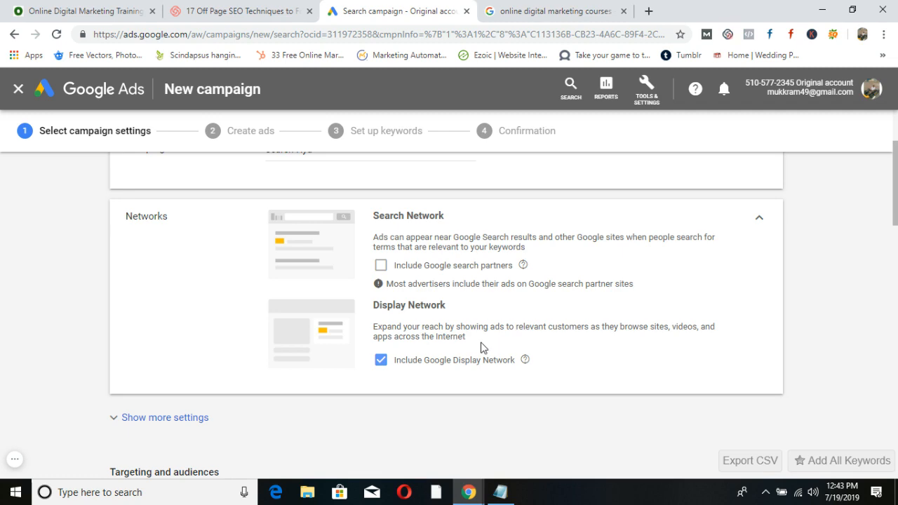
{"action": "left_click", "coordinate": [380, 361]}
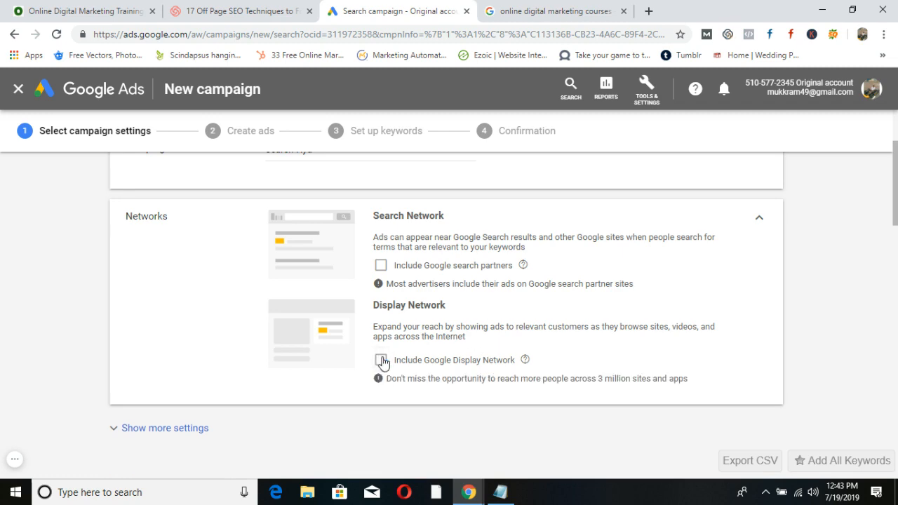
{"action": "left_click", "coordinate": [515, 9]}
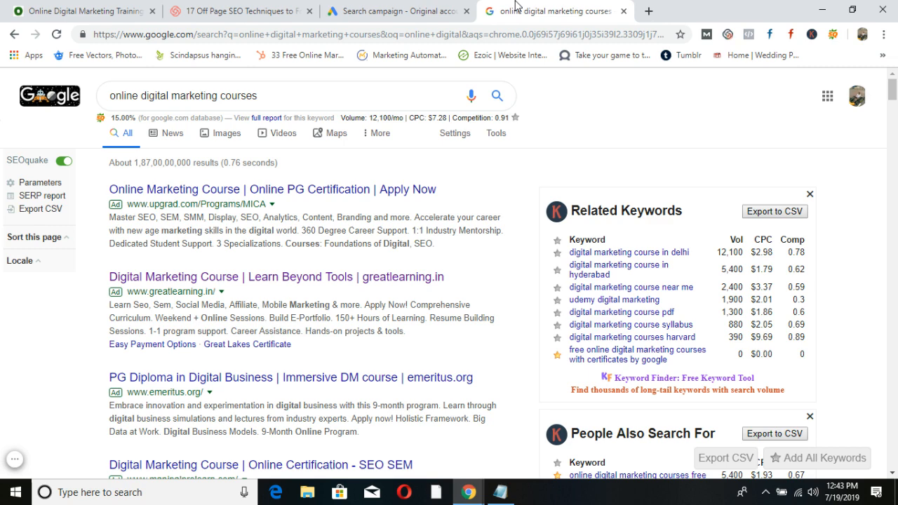
{"action": "left_click", "coordinate": [396, 10]}
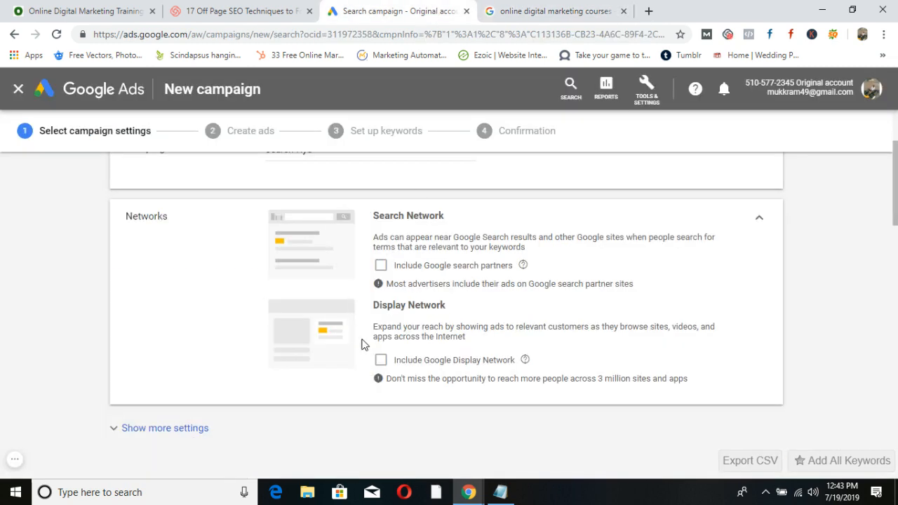
Expand and collapse the additional campaign settings while reviewing the page.
{"action": "scroll", "coordinate": [365, 343], "scroll_direction": "down", "scroll_amount": 3}
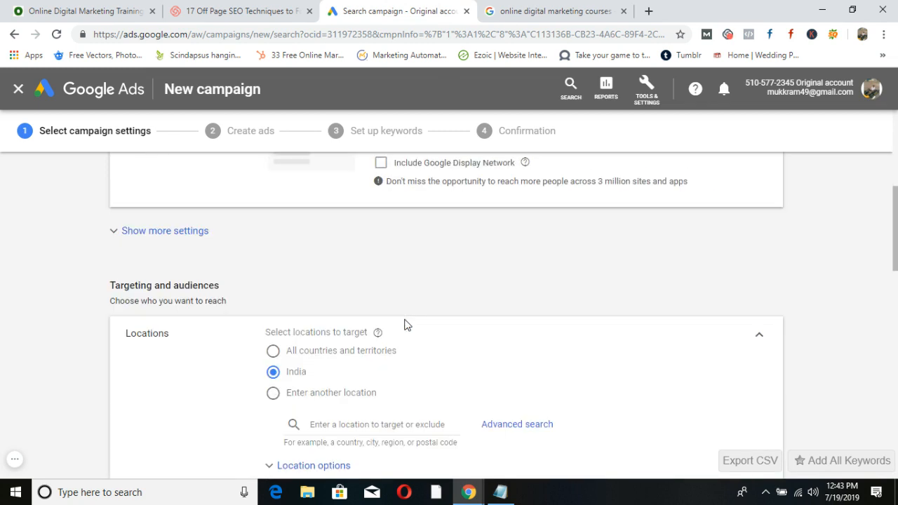
{"action": "left_click", "coordinate": [116, 235]}
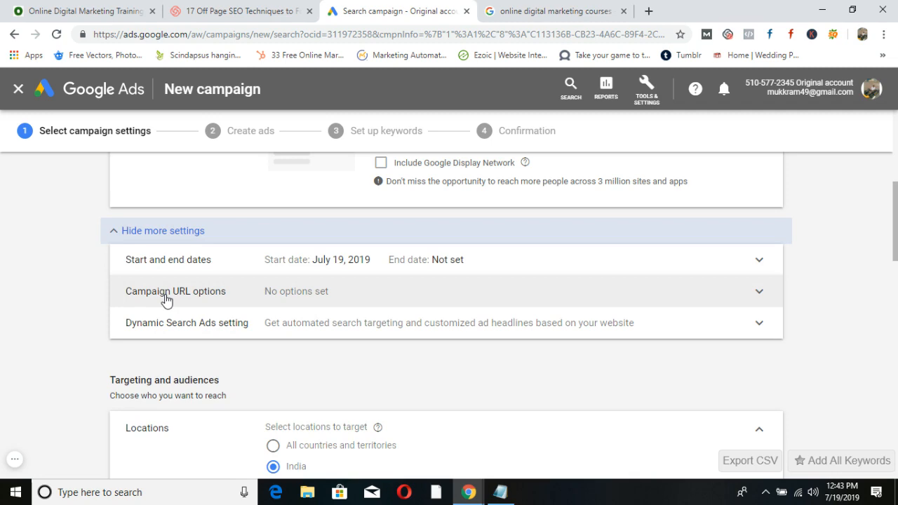
{"action": "left_click", "coordinate": [113, 231]}
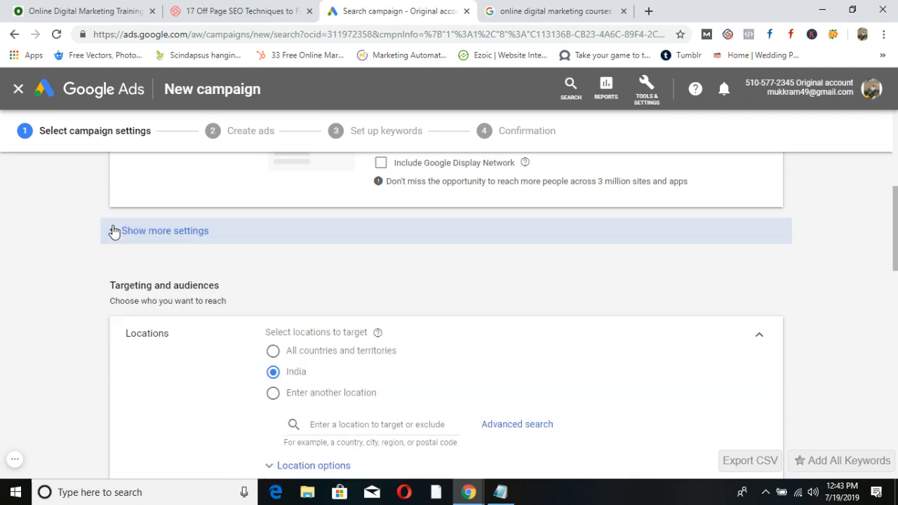
{"action": "scroll", "coordinate": [334, 299], "scroll_direction": "down", "scroll_amount": 1}
{"action": "scroll", "coordinate": [344, 310], "scroll_direction": "up", "scroll_amount": 6}
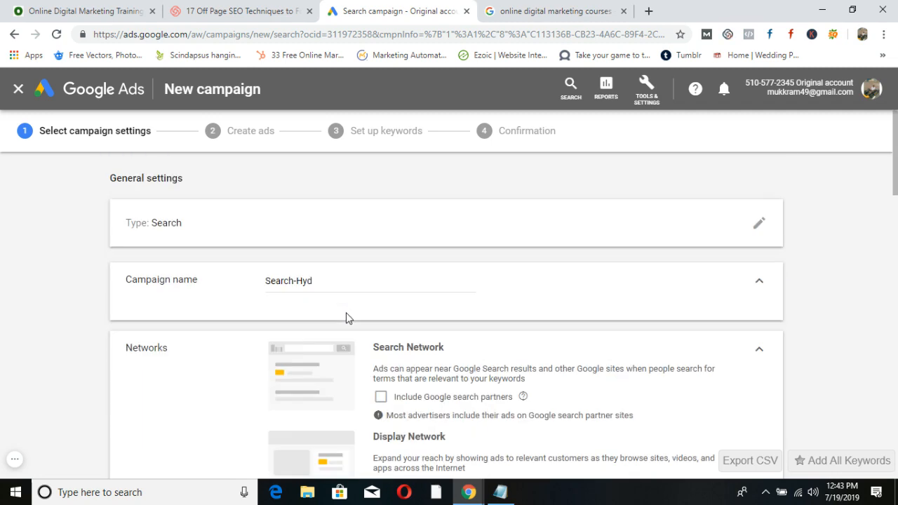
{"action": "scroll", "coordinate": [357, 379], "scroll_direction": "down", "scroll_amount": 7}
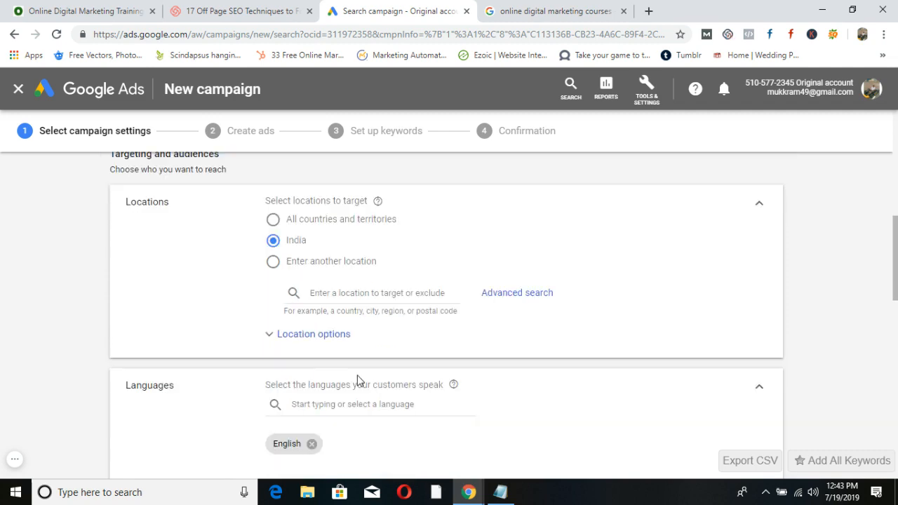
{"action": "scroll", "coordinate": [358, 376], "scroll_direction": "up", "scroll_amount": 7}
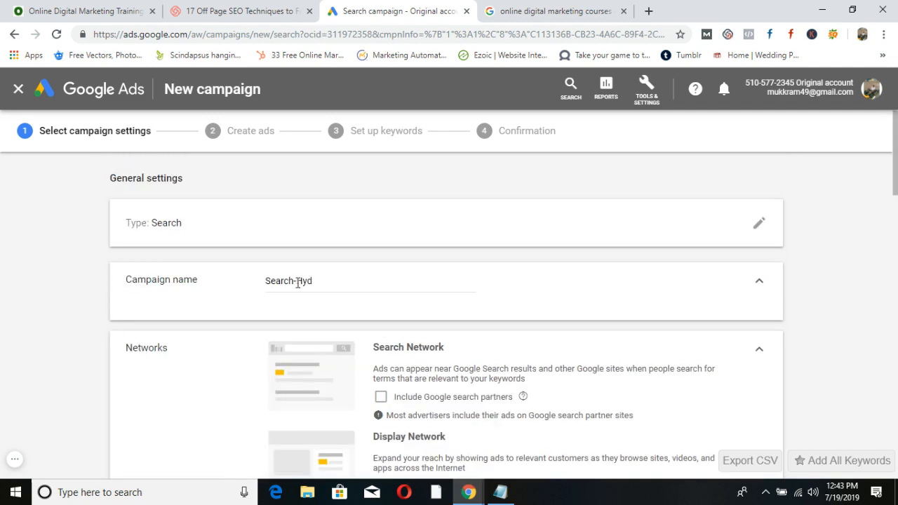
{"action": "scroll", "coordinate": [366, 324], "scroll_direction": "down", "scroll_amount": 7}
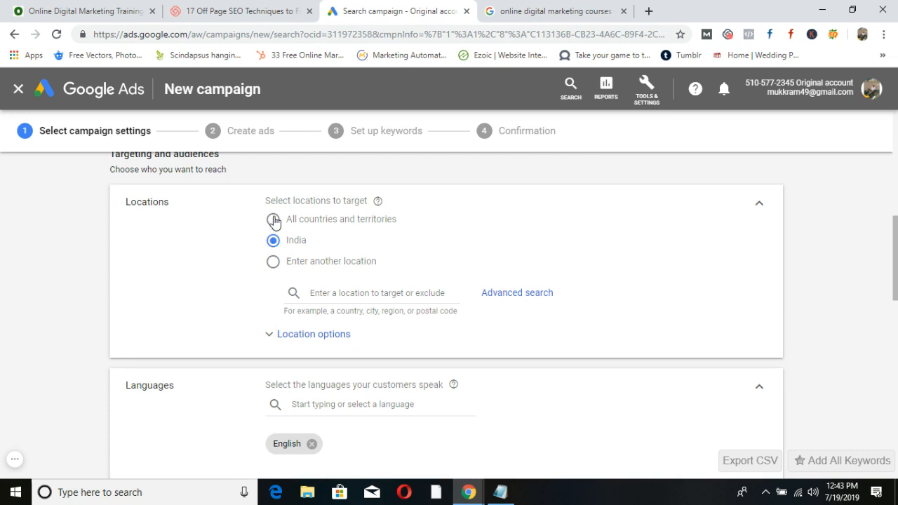
Target Hyderabad, Telangana, India as the location instead of all of India.
{"action": "left_click", "coordinate": [273, 261]}
{"action": "left_click", "coordinate": [336, 292]}
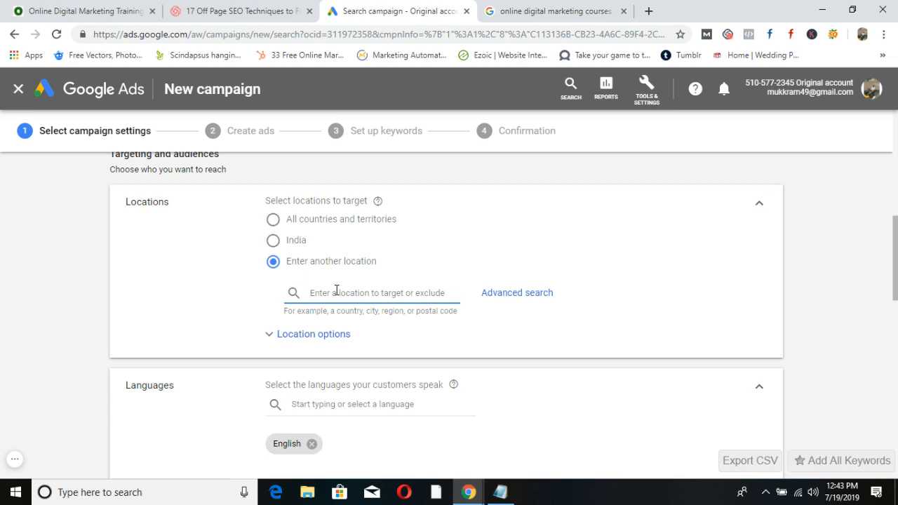
{"action": "type", "text": "Hyderabad"}
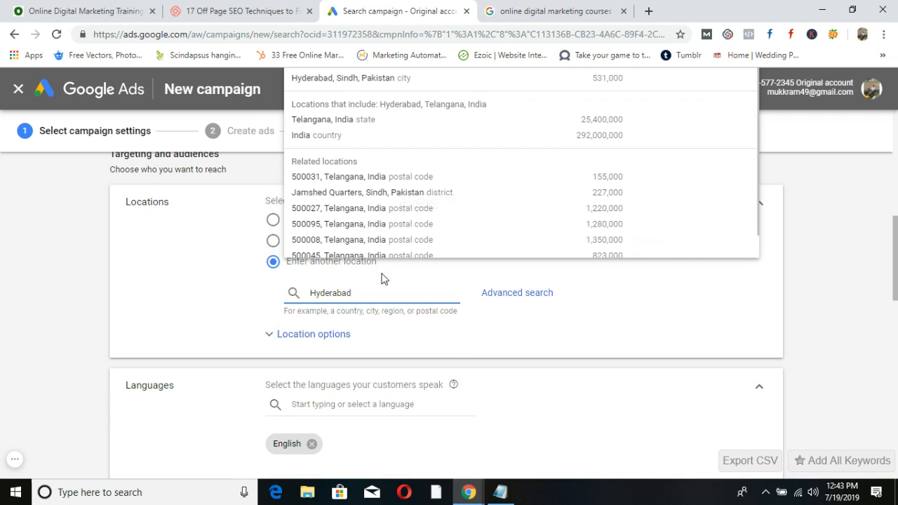
{"action": "scroll", "coordinate": [437, 192], "scroll_direction": "down", "scroll_amount": 1}
{"action": "scroll", "coordinate": [407, 224], "scroll_direction": "up", "scroll_amount": 1}
{"action": "left_click_drag", "start_coordinate": [896, 249], "coordinate": [897, 182]}
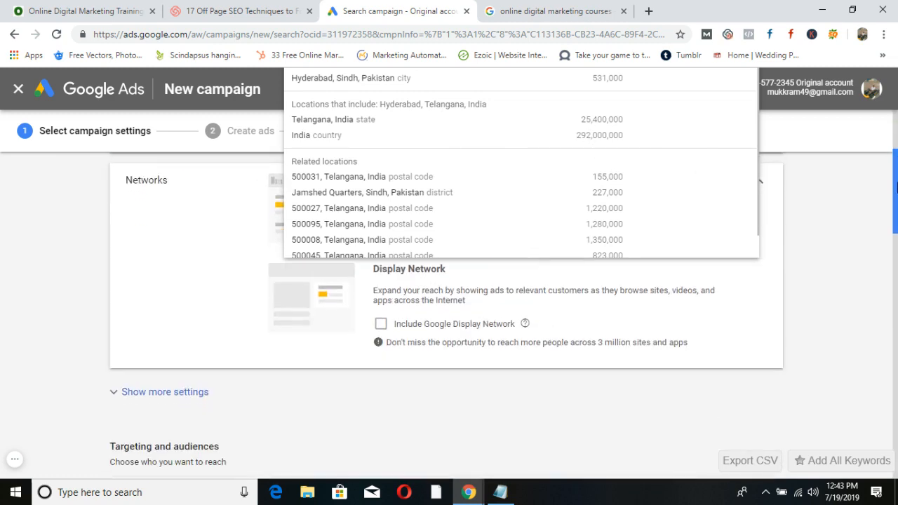
{"action": "scroll", "coordinate": [467, 289], "scroll_direction": "down", "scroll_amount": 3}
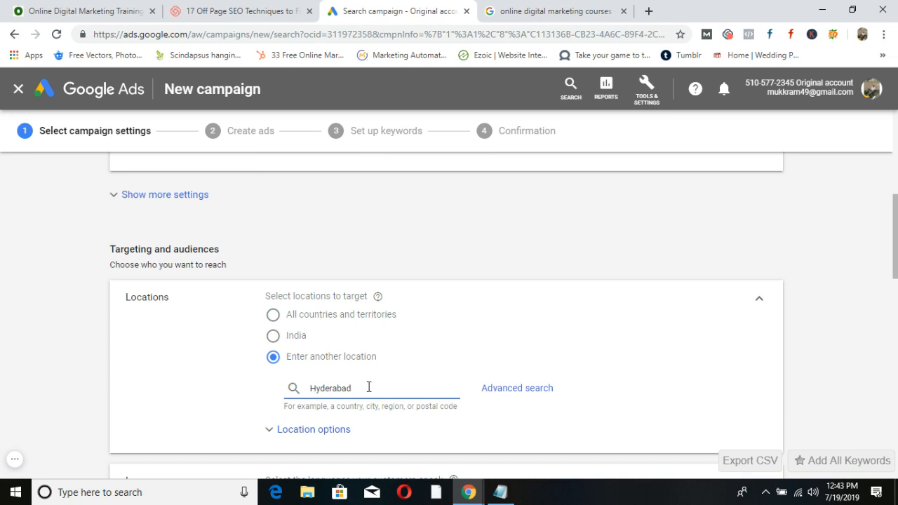
{"action": "key", "text": "BackSpace"}
{"action": "key", "text": "BackSpace"}
{"action": "key", "text": "BackSpace"}
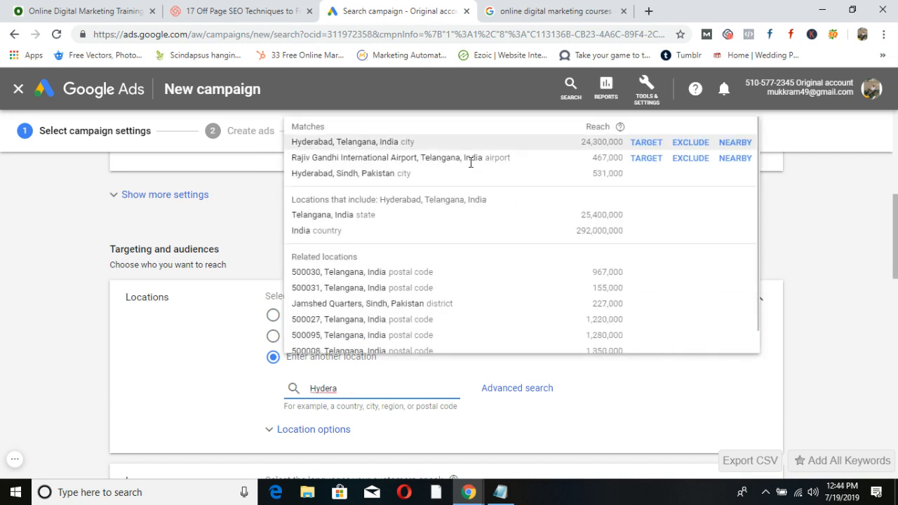
{"action": "left_click", "coordinate": [650, 143]}
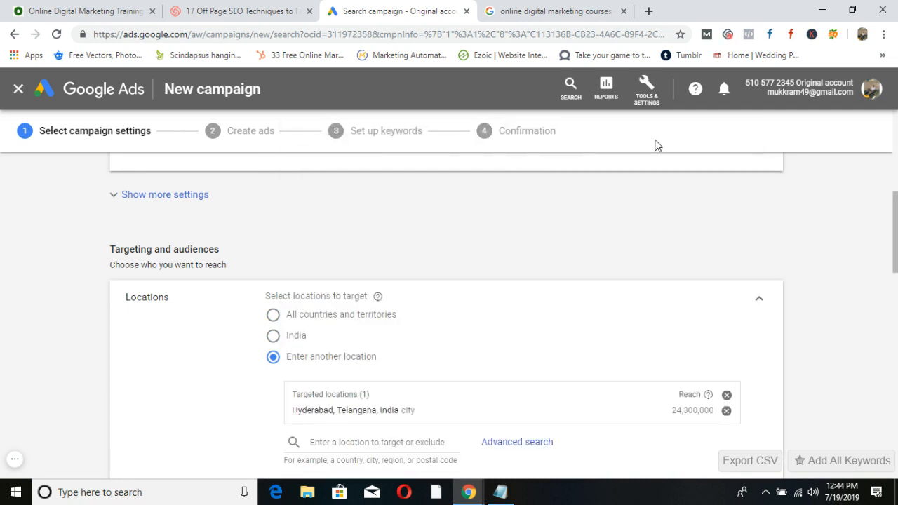
{"action": "scroll", "coordinate": [493, 341], "scroll_direction": "down", "scroll_amount": 2}
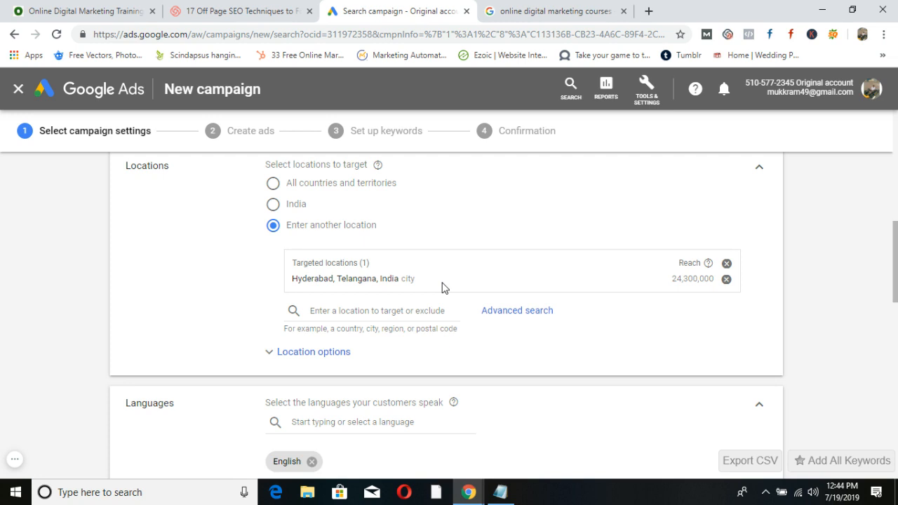
Replace the Hyderabad city target with a 10 km radius around Panjagutta, Hyderabad, Telangana.
{"action": "left_click", "coordinate": [726, 279]}
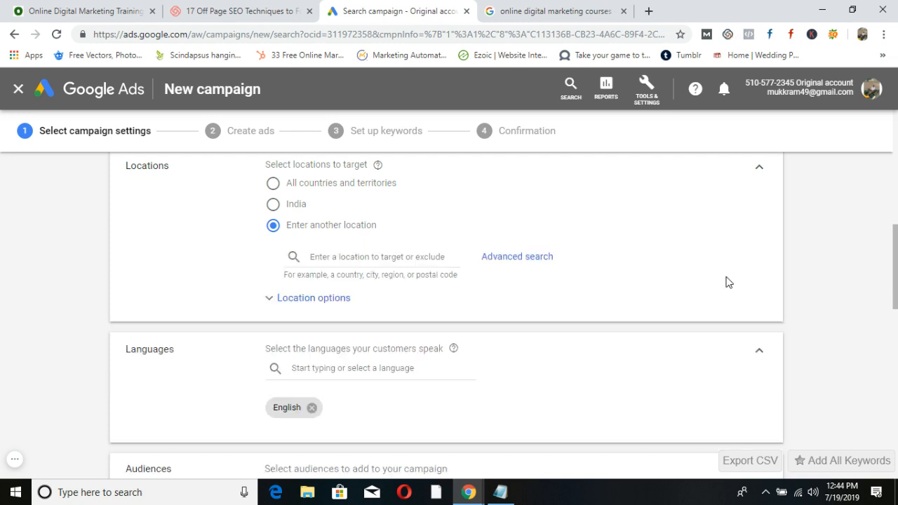
{"action": "left_click", "coordinate": [503, 258]}
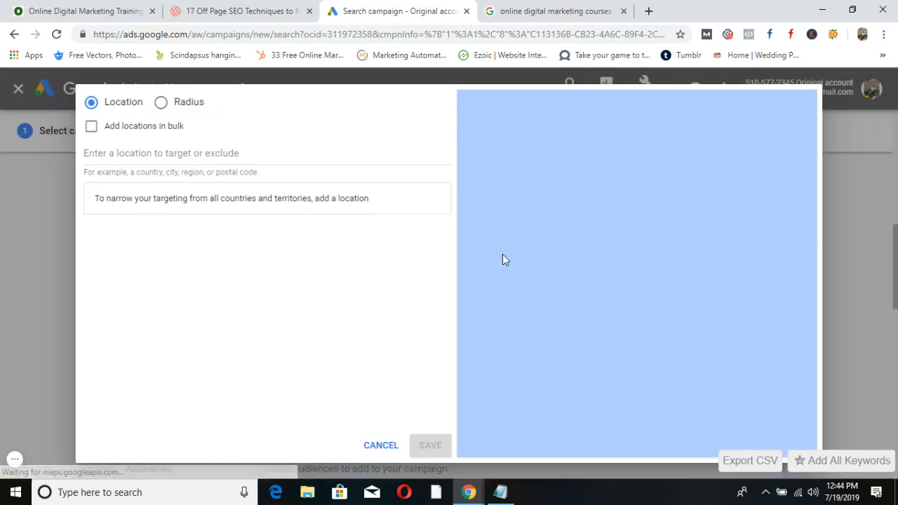
{"action": "left_click", "coordinate": [161, 103]}
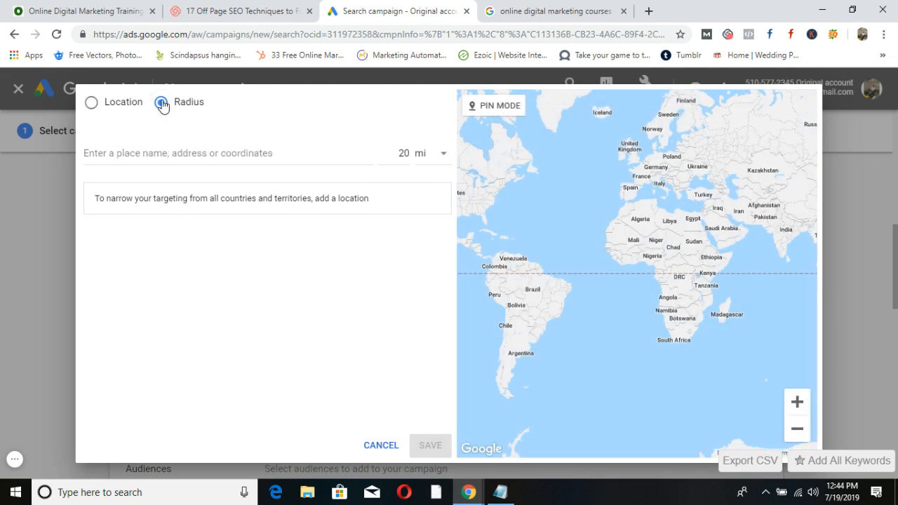
{"action": "left_click", "coordinate": [436, 159]}
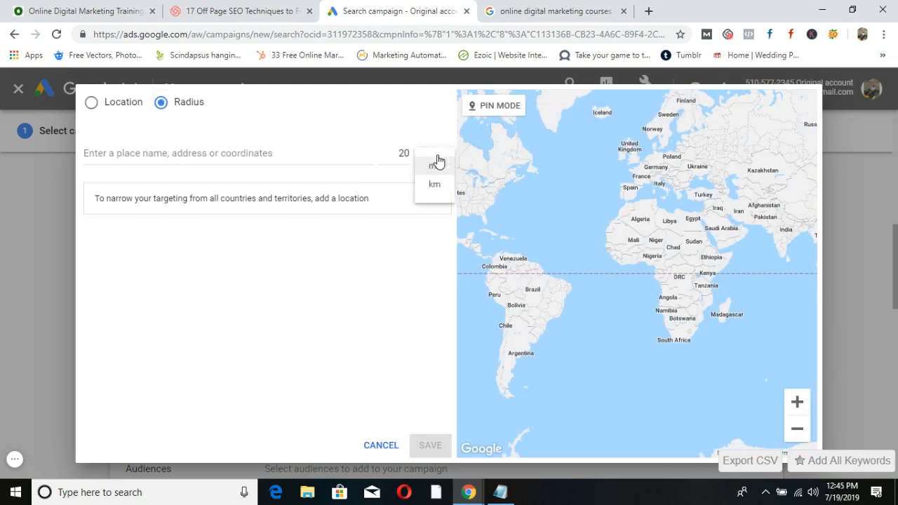
{"action": "left_click", "coordinate": [435, 190]}
{"action": "left_click", "coordinate": [404, 153]}
{"action": "key", "text": "BackSpace"}
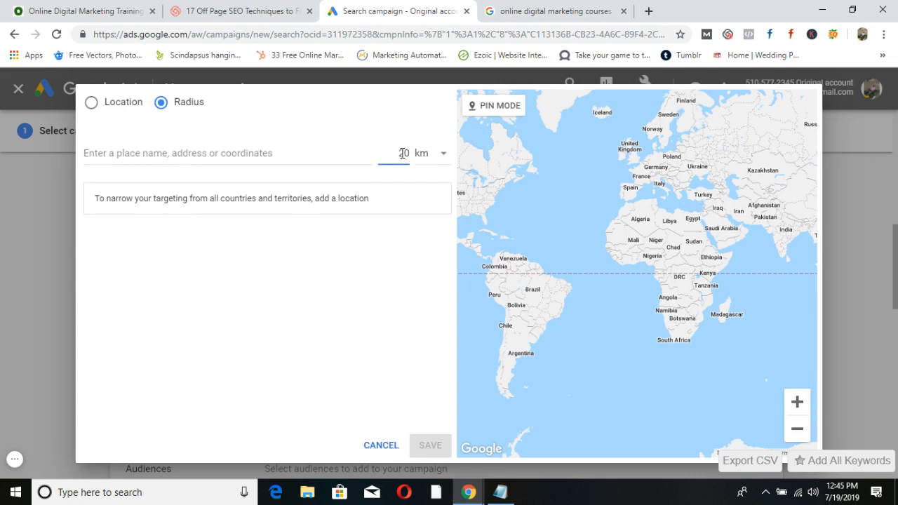
{"action": "type", "text": "1"}
{"action": "left_click", "coordinate": [187, 153]}
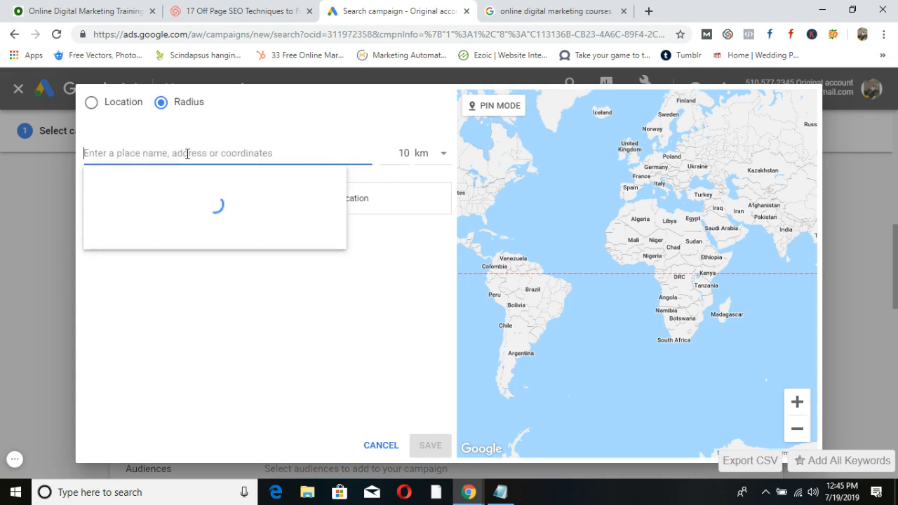
{"action": "type", "text": "panjagutta"}
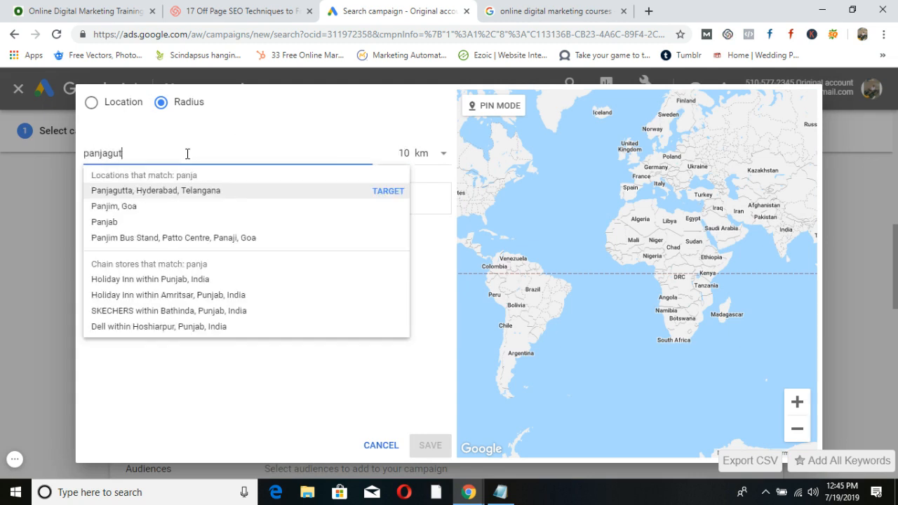
{"action": "left_click", "coordinate": [169, 197]}
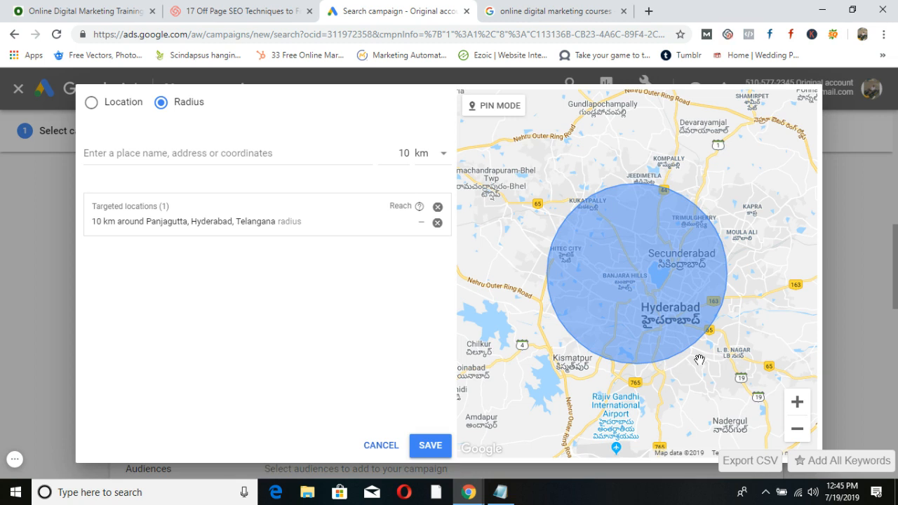
{"action": "left_click", "coordinate": [428, 451]}
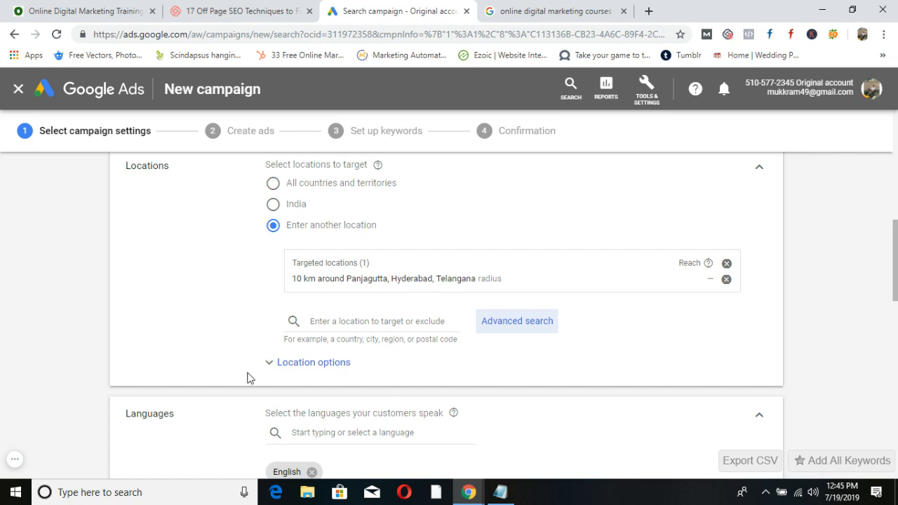
{"action": "left_click", "coordinate": [270, 363]}
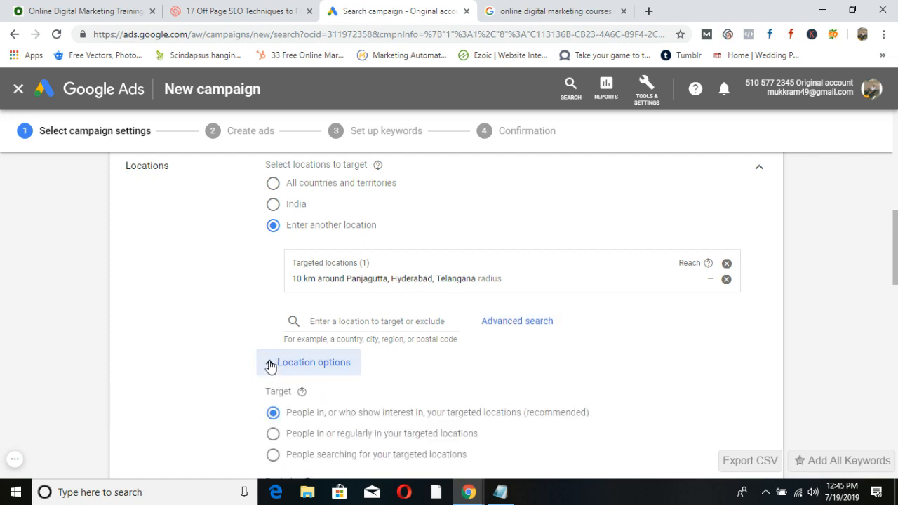
{"action": "left_click", "coordinate": [270, 365]}
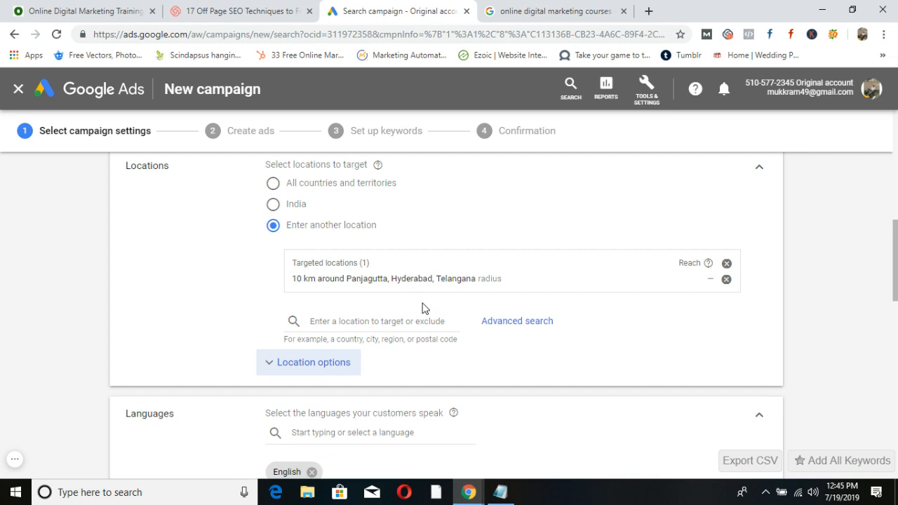
{"action": "scroll", "coordinate": [463, 296], "scroll_direction": "down", "scroll_amount": 1}
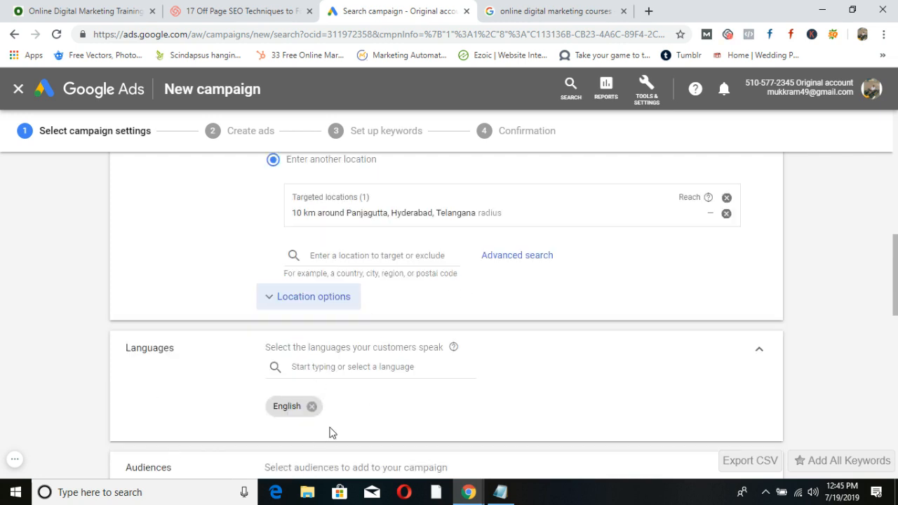
{"action": "left_click", "coordinate": [549, 10]}
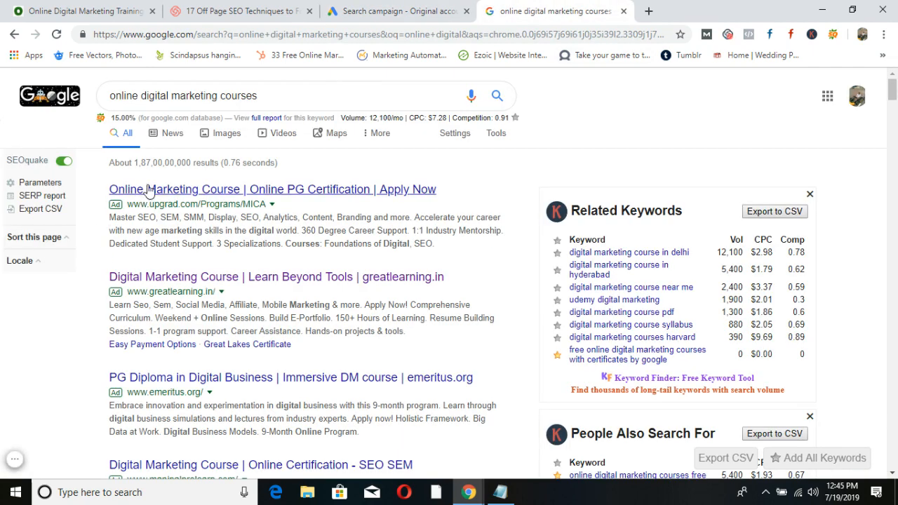
{"action": "left_click", "coordinate": [396, 20]}
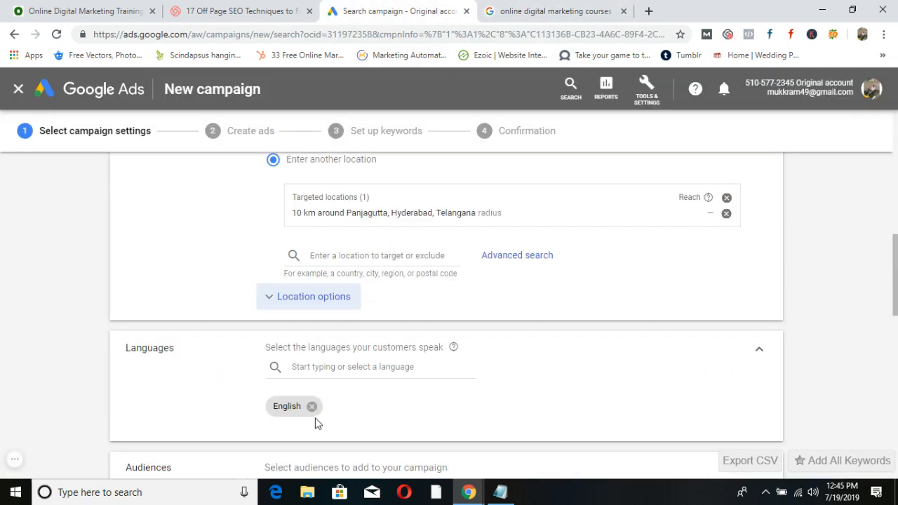
{"action": "left_click", "coordinate": [332, 366]}
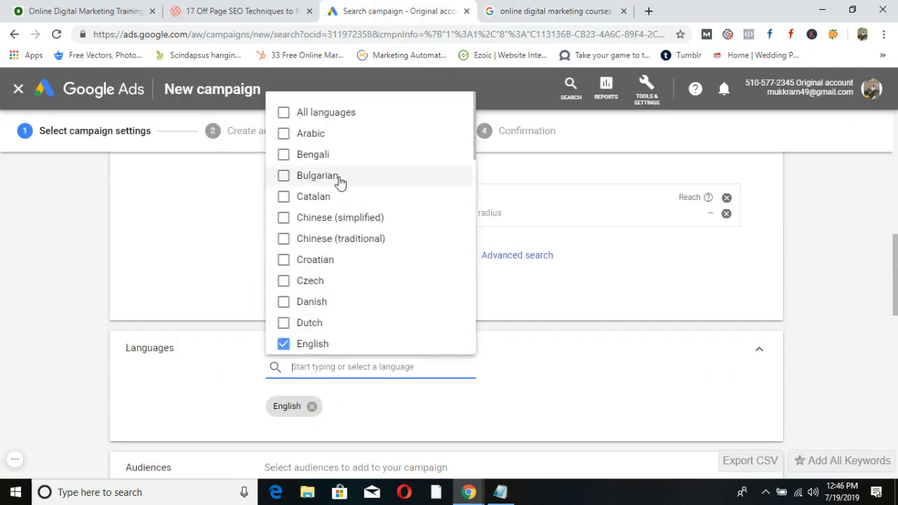
{"action": "scroll", "coordinate": [336, 249], "scroll_direction": "down", "scroll_amount": 1}
{"action": "scroll", "coordinate": [337, 247], "scroll_direction": "down", "scroll_amount": 10}
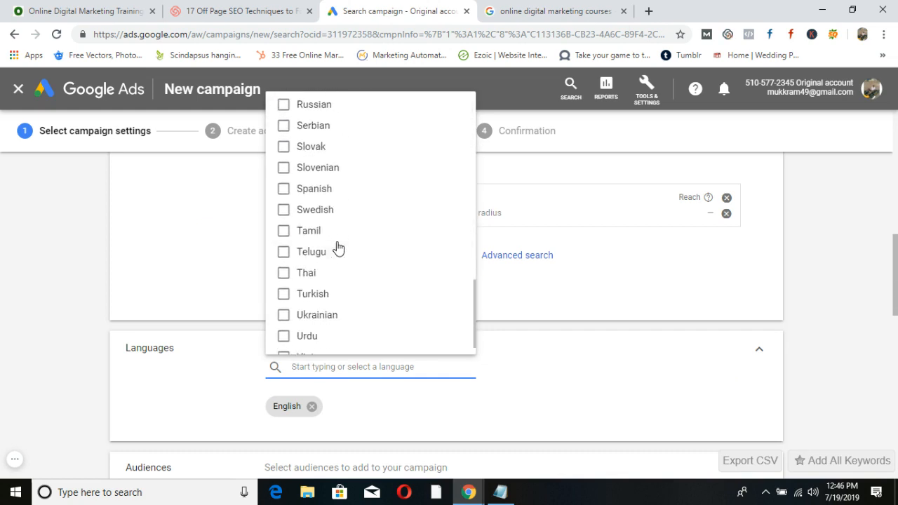
{"action": "left_click", "coordinate": [821, 301]}
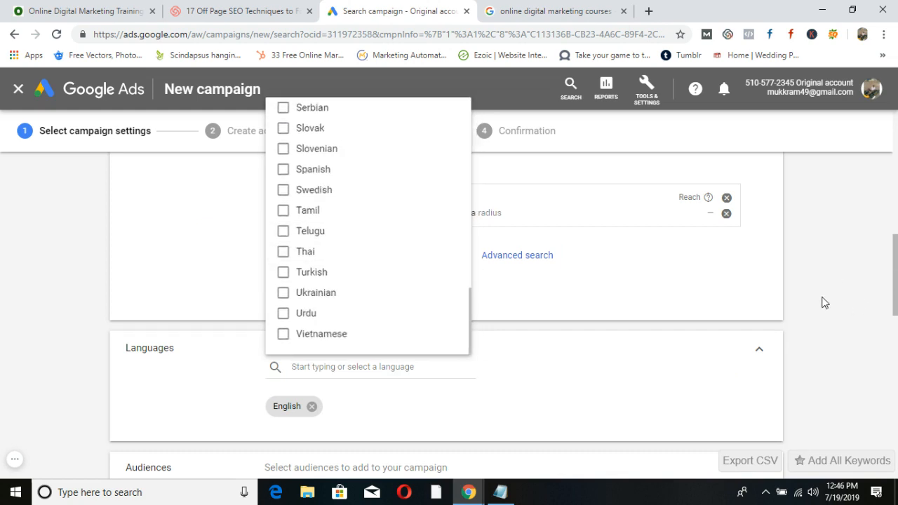
{"action": "scroll", "coordinate": [623, 324], "scroll_direction": "down", "scroll_amount": 3}
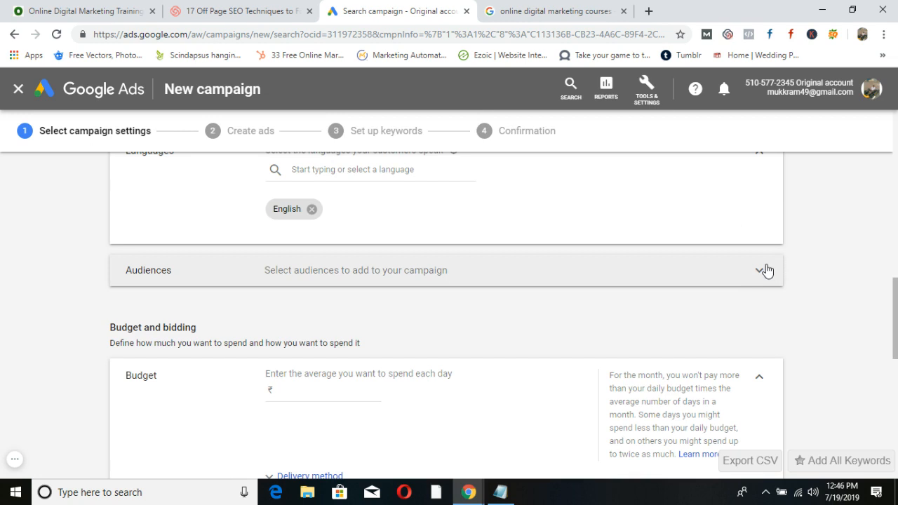
Enter 1000 as the average daily budget (₹1,000), then bring the links notes forward.
{"action": "left_click", "coordinate": [763, 270]}
{"action": "left_click", "coordinate": [759, 279]}
{"action": "scroll", "coordinate": [805, 272], "scroll_direction": "down", "scroll_amount": 2}
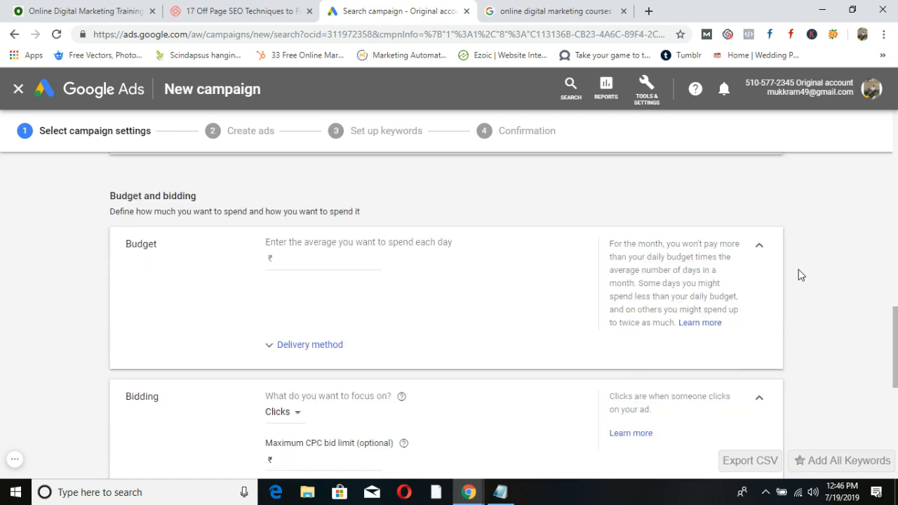
{"action": "left_click", "coordinate": [321, 257]}
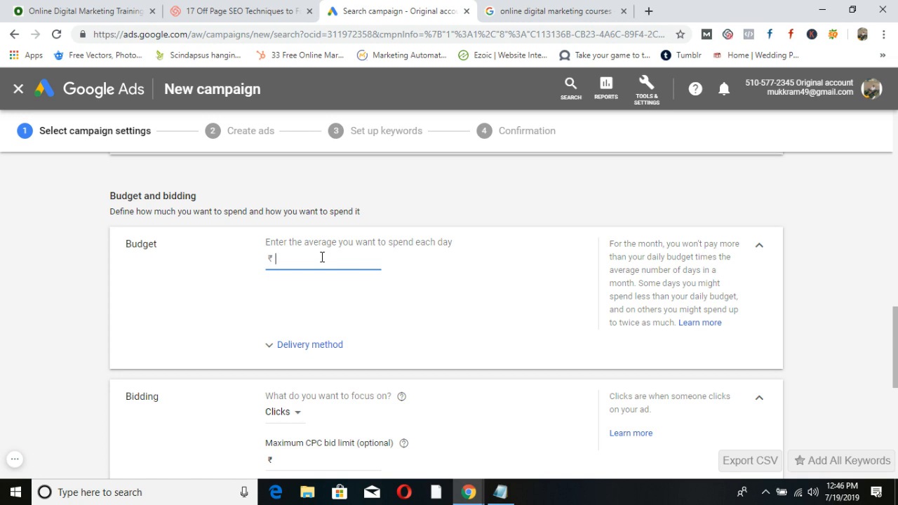
{"action": "type", "text": "1000"}
{"action": "left_click", "coordinate": [271, 354]}
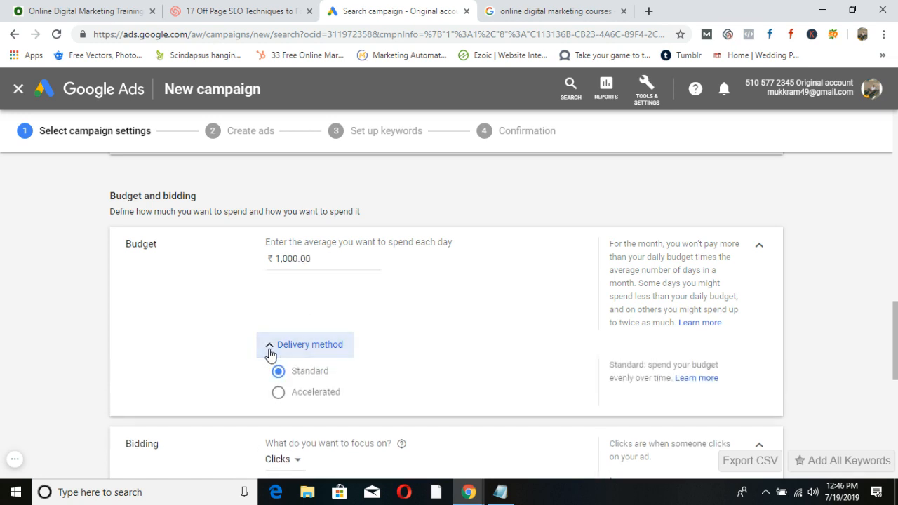
{"action": "left_click", "coordinate": [270, 354]}
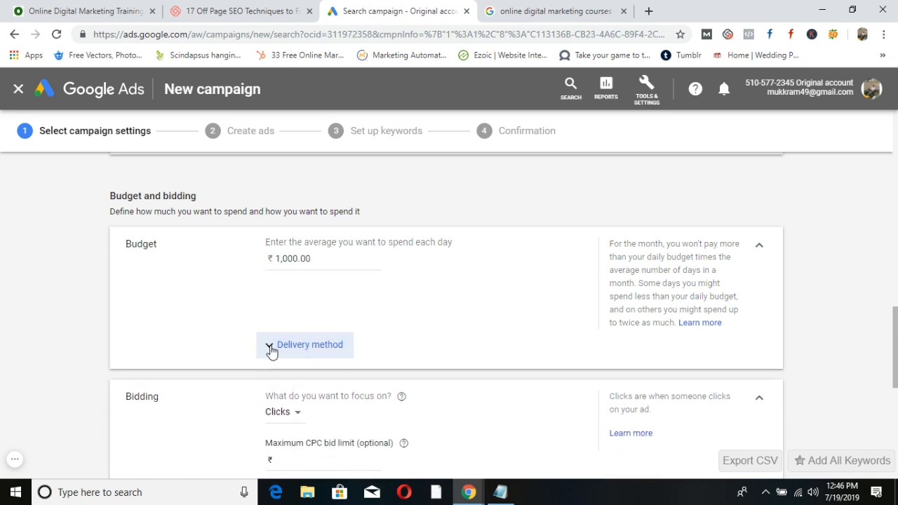
{"action": "scroll", "coordinate": [271, 351], "scroll_direction": "down", "scroll_amount": 1}
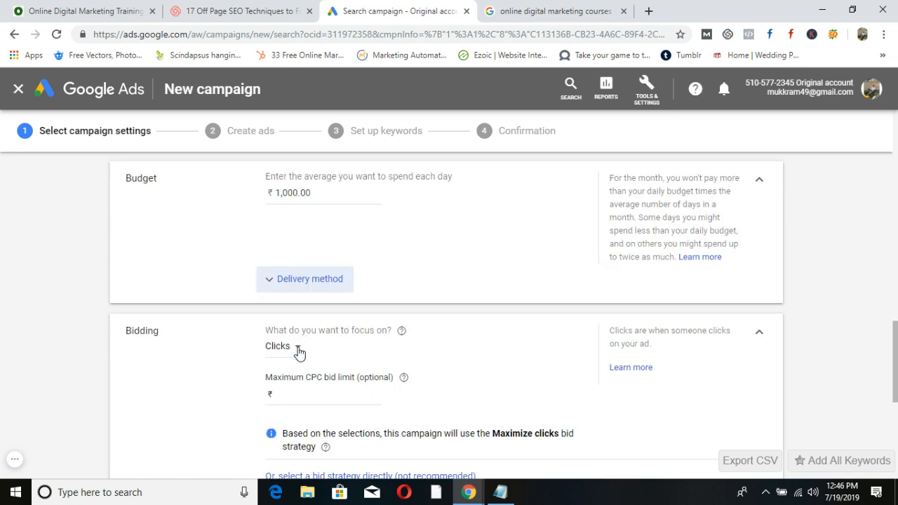
{"action": "left_click", "coordinate": [500, 492]}
Type 'Bidding', 'Manual Bidding' and 'Automatics Bidding' on new lines at the end of the notes.
{"action": "left_click", "coordinate": [267, 397]}
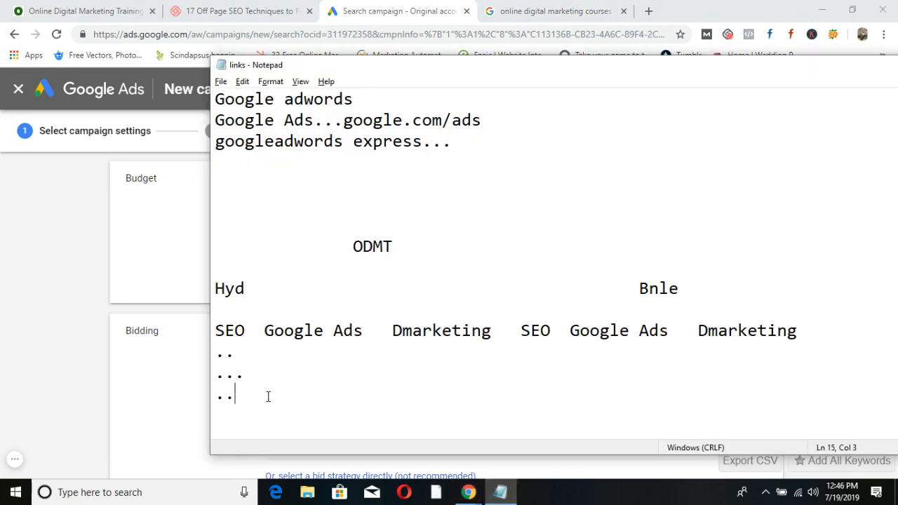
{"action": "key", "text": "Return"}
{"action": "key", "text": "Return"}
{"action": "key", "text": "Return"}
{"action": "key", "text": "Return"}
{"action": "type", "text": "Bidding"}
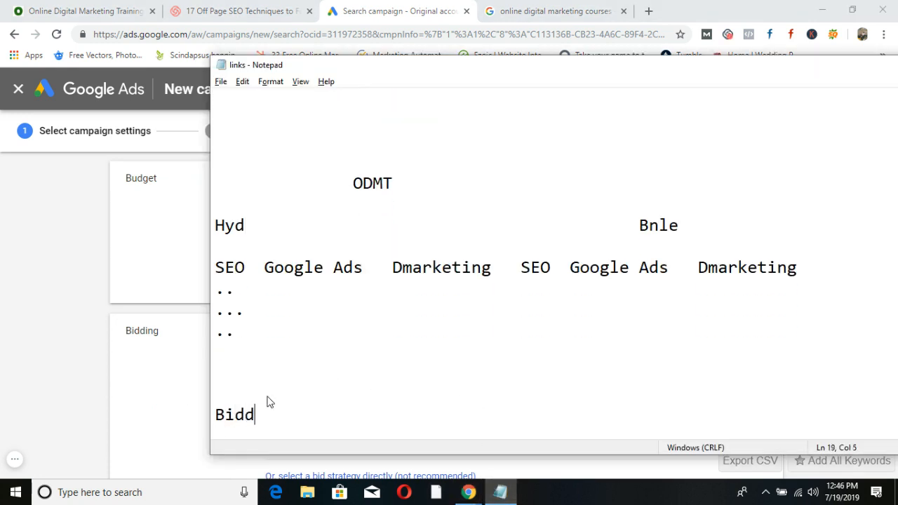
{"action": "key", "text": "Return"}
{"action": "key", "text": "Return"}
{"action": "key", "text": "Return"}
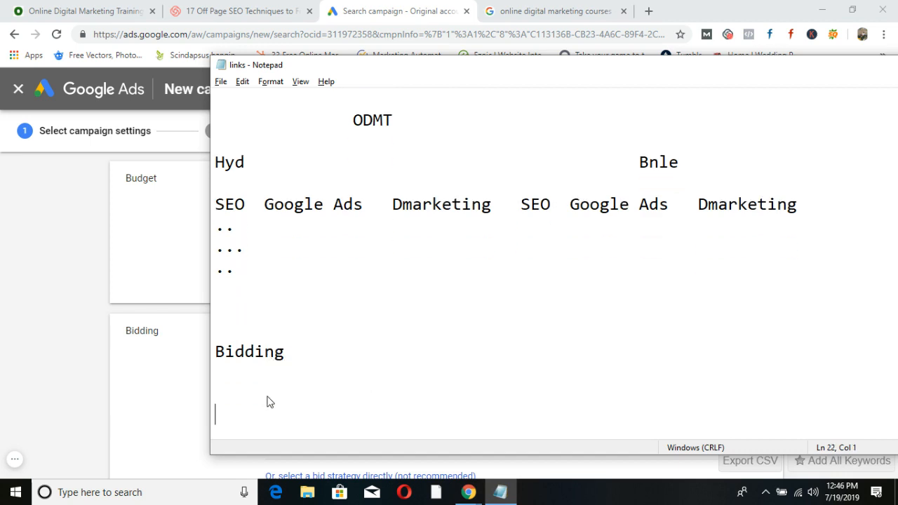
{"action": "type", "text": "Manual Bidding"}
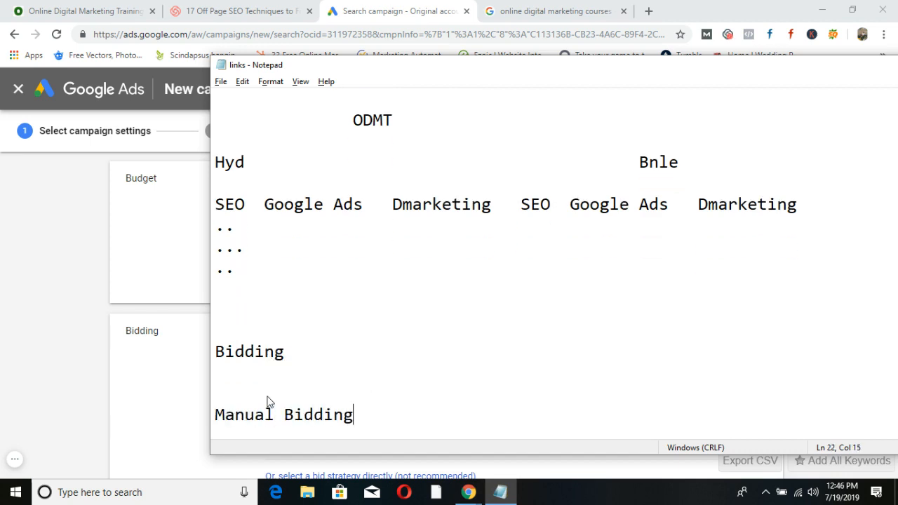
{"action": "key", "text": "Return"}
{"action": "type", "text": "Automa"}
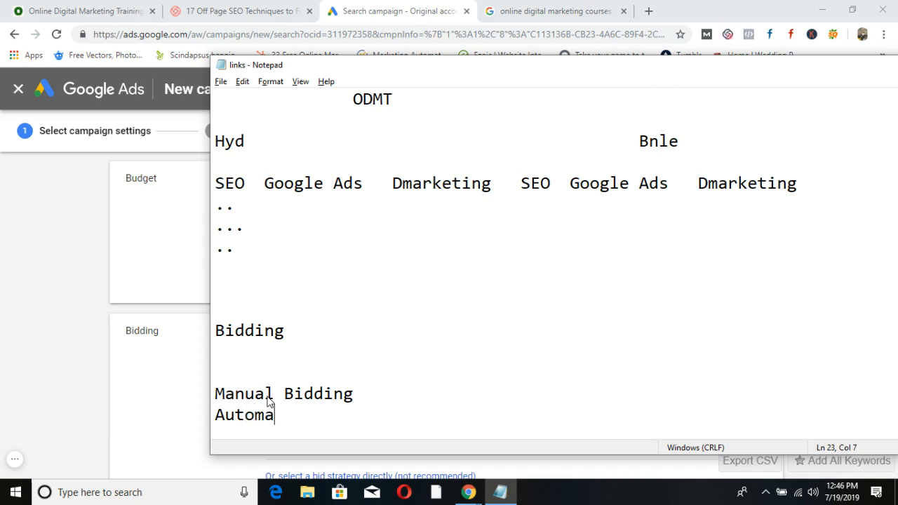
{"action": "type", "text": "tics Bidding"}
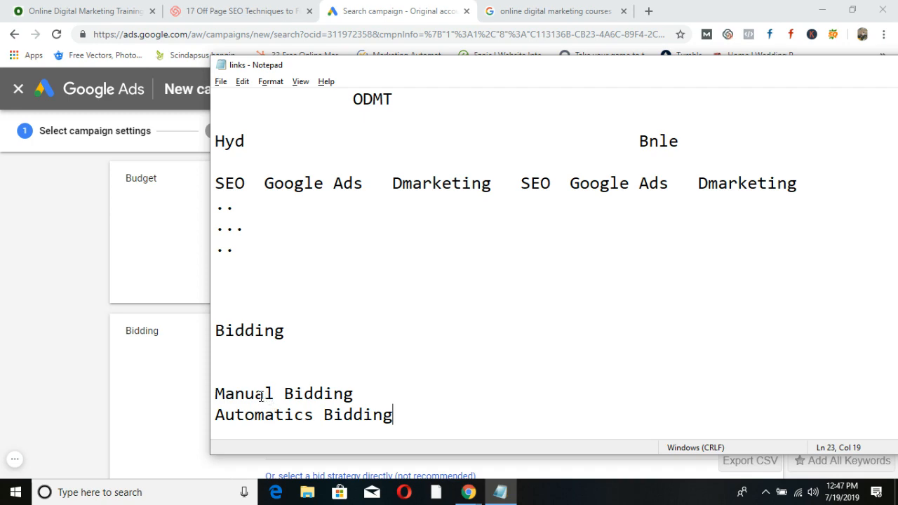
{"action": "left_click_drag", "start_coordinate": [765, 74], "coordinate": [441, 123]}
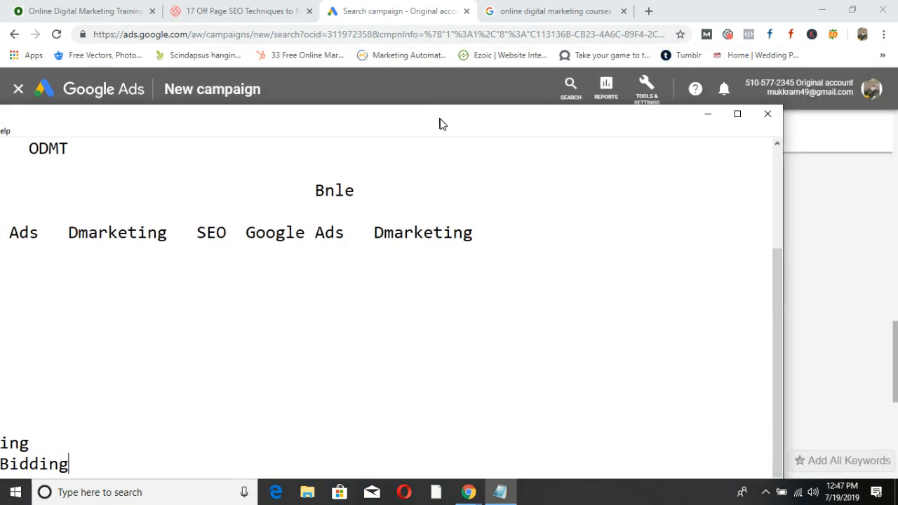
Switch Search-Hyd's bid strategy from Maximize clicks to Manual CPC, leaving Enhanced CPC unchecked.
{"action": "left_click", "coordinate": [709, 119]}
{"action": "scroll", "coordinate": [290, 421], "scroll_direction": "down", "scroll_amount": 1}
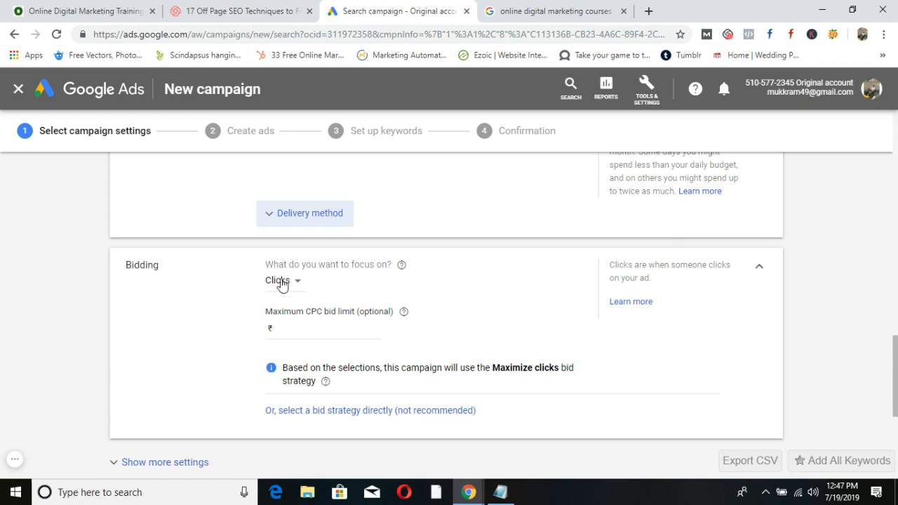
{"action": "left_click", "coordinate": [287, 326]}
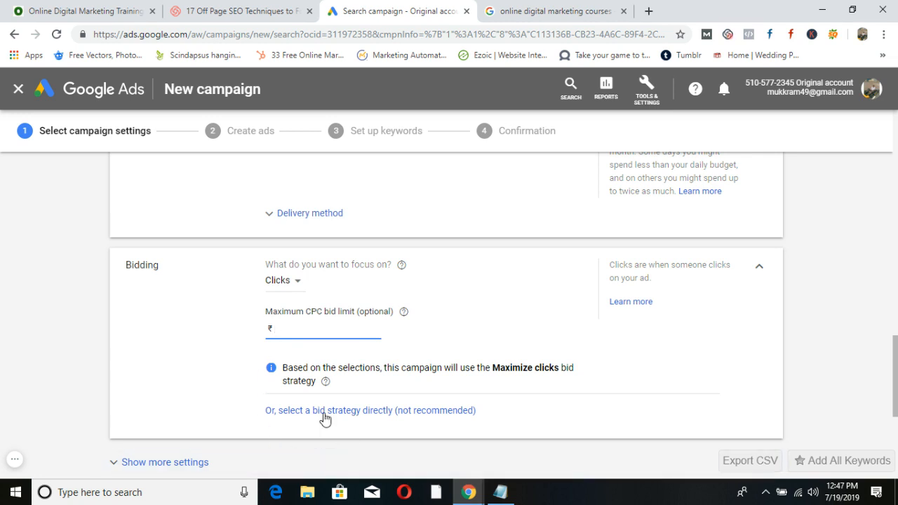
{"action": "left_click", "coordinate": [371, 413]}
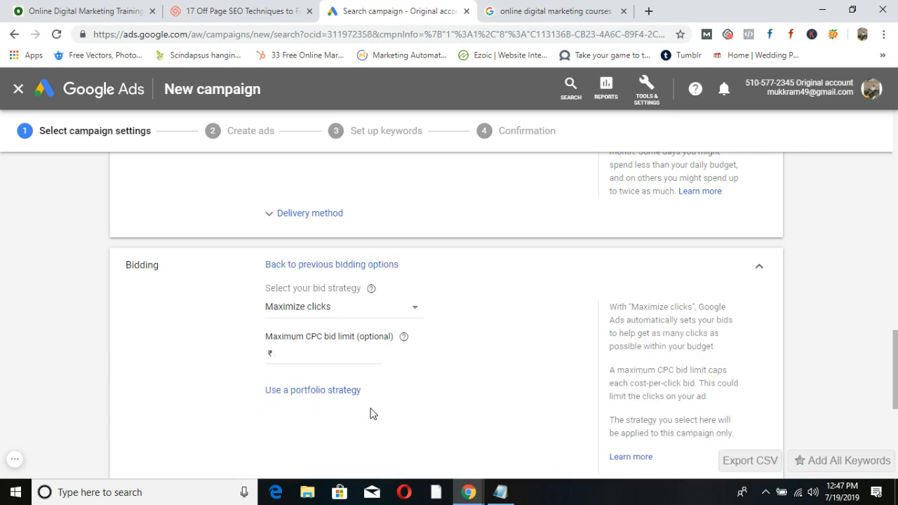
{"action": "left_click", "coordinate": [417, 311]}
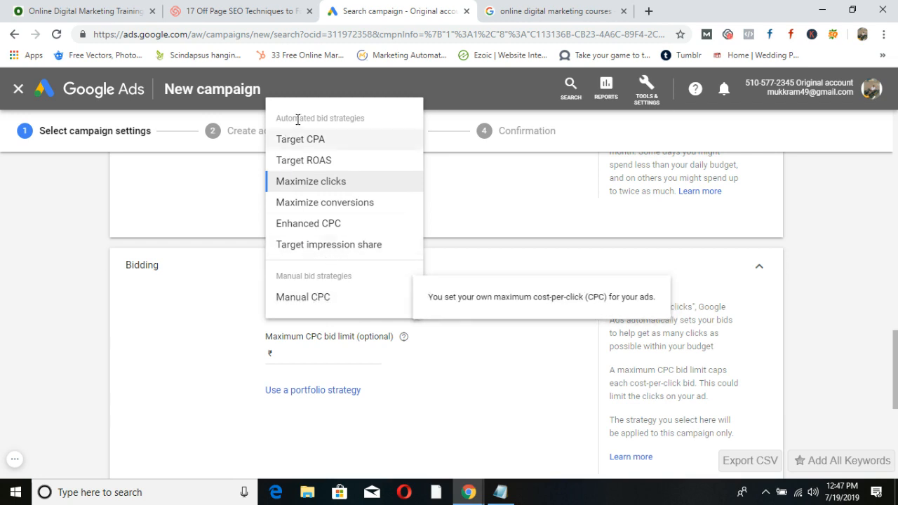
{"action": "left_click", "coordinate": [303, 307]}
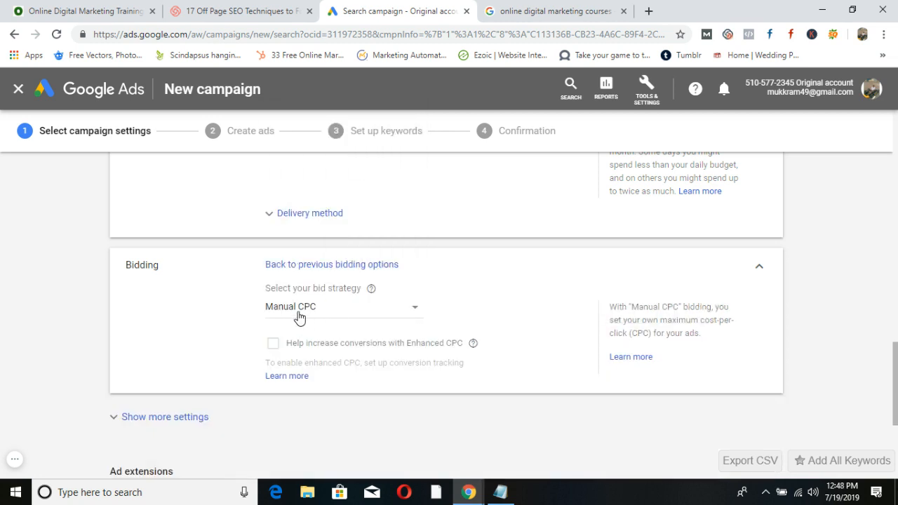
{"action": "scroll", "coordinate": [362, 360], "scroll_direction": "down", "scroll_amount": 1}
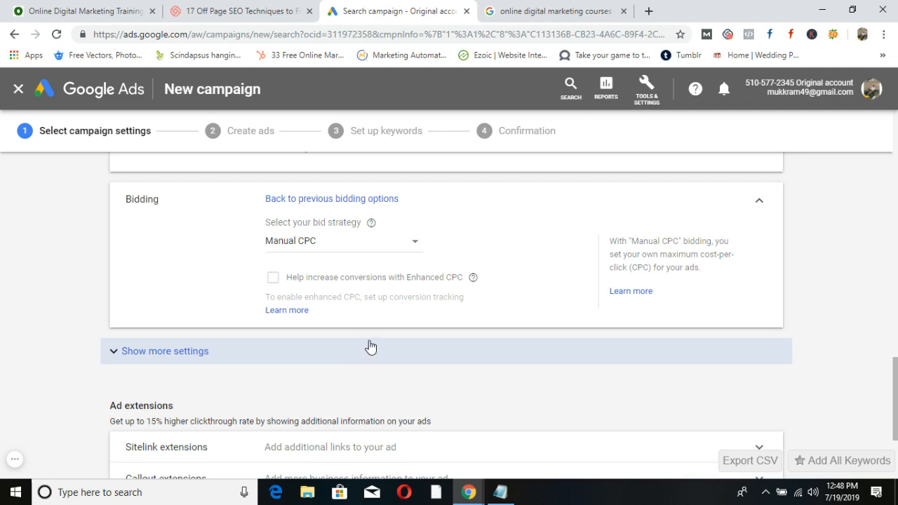
Review the Search-Hyd campaign settings and save them to reach the Create ads step.
{"action": "scroll", "coordinate": [393, 326], "scroll_direction": "up", "scroll_amount": 9}
{"action": "scroll", "coordinate": [414, 306], "scroll_direction": "up", "scroll_amount": 8}
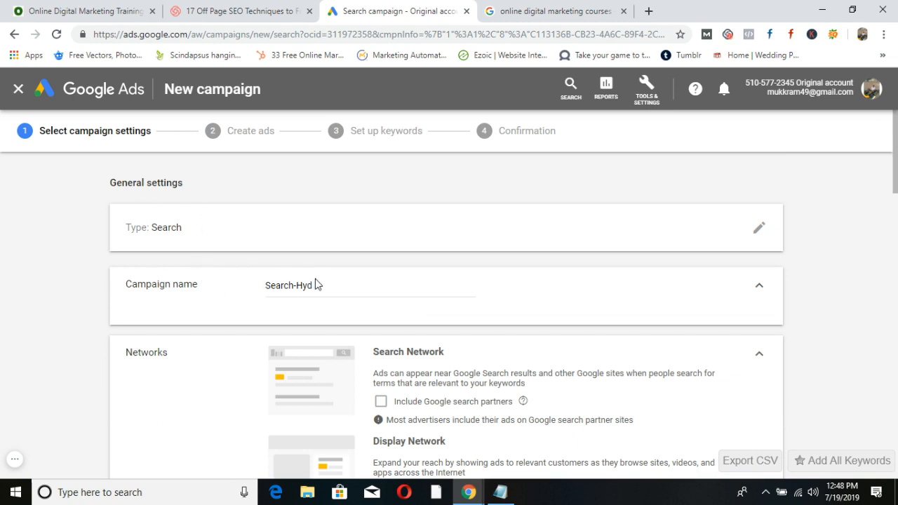
{"action": "scroll", "coordinate": [364, 267], "scroll_direction": "down", "scroll_amount": 2}
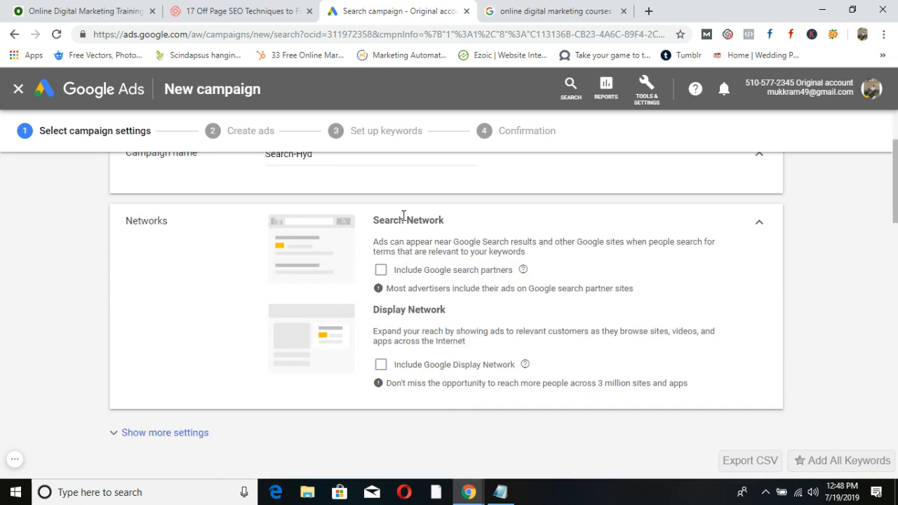
{"action": "scroll", "coordinate": [435, 294], "scroll_direction": "down", "scroll_amount": 4}
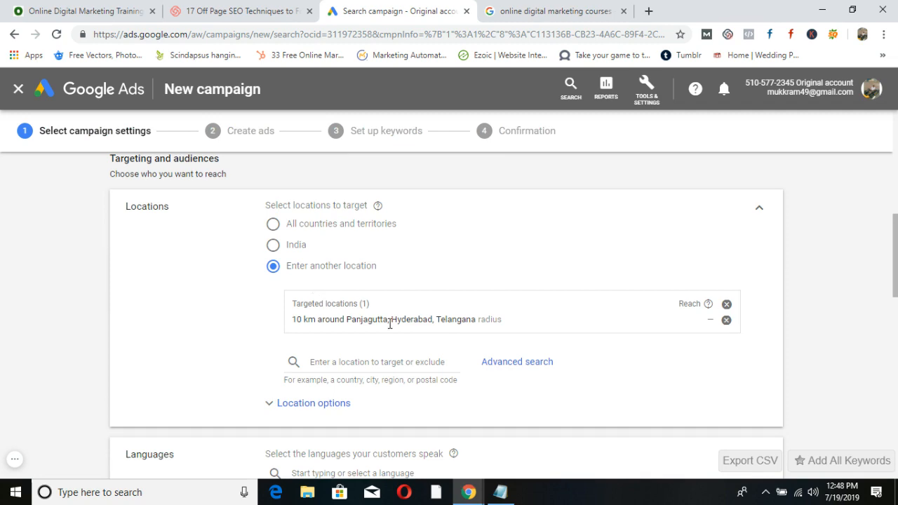
{"action": "scroll", "coordinate": [421, 322], "scroll_direction": "down", "scroll_amount": 4}
{"action": "scroll", "coordinate": [393, 330], "scroll_direction": "down", "scroll_amount": 1}
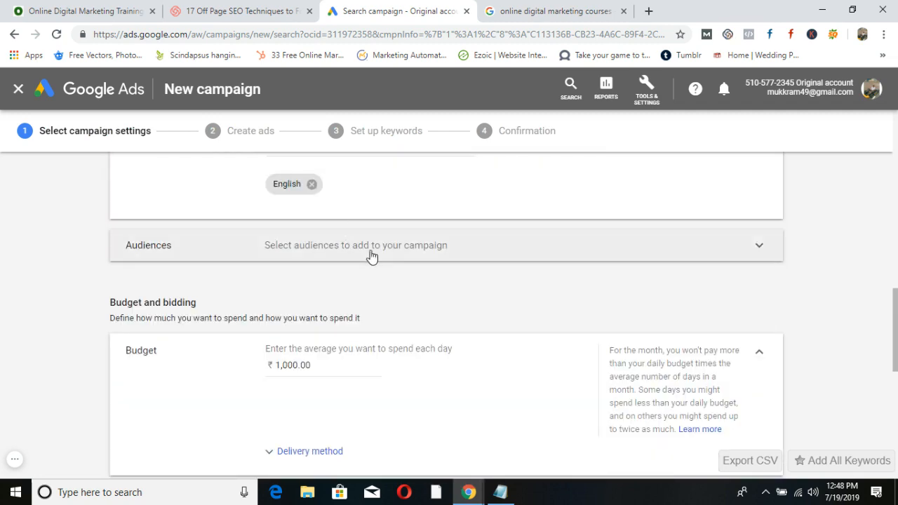
{"action": "scroll", "coordinate": [368, 255], "scroll_direction": "down", "scroll_amount": 2}
{"action": "scroll", "coordinate": [400, 251], "scroll_direction": "down", "scroll_amount": 3}
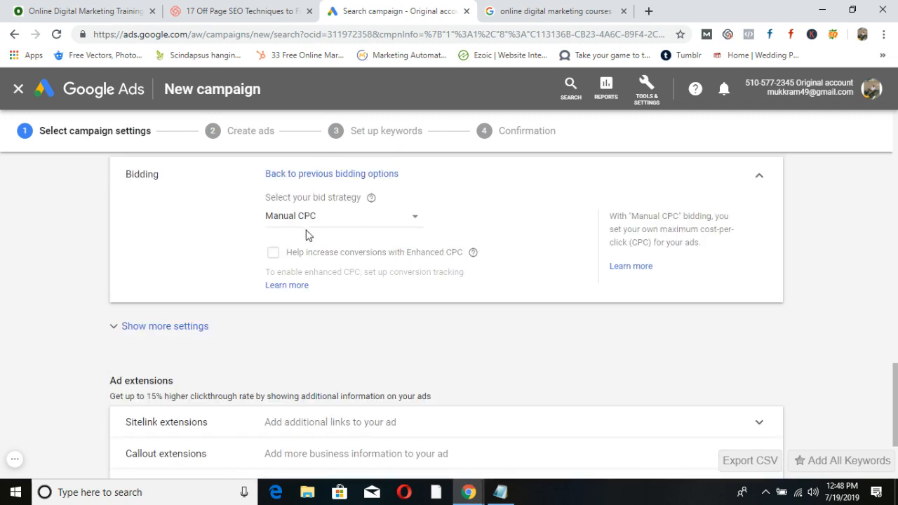
{"action": "scroll", "coordinate": [360, 255], "scroll_direction": "down", "scroll_amount": 2}
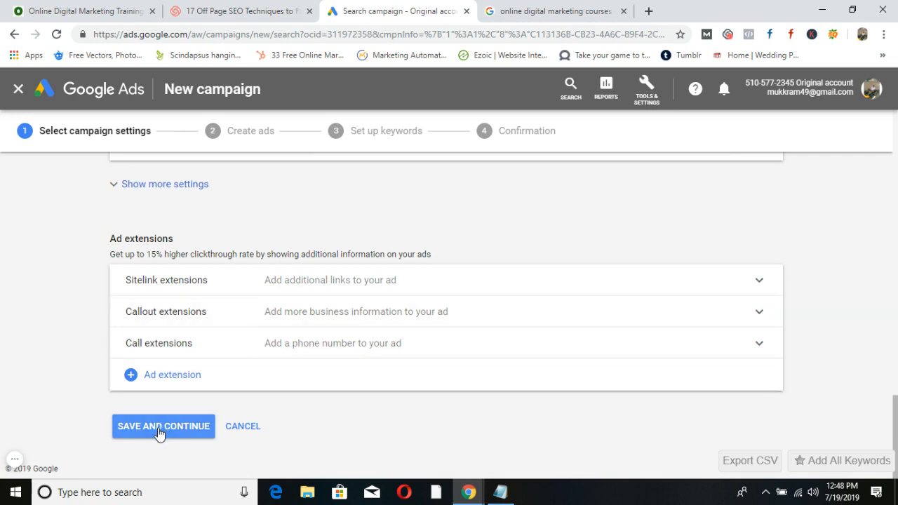
{"action": "left_click", "coordinate": [160, 428]}
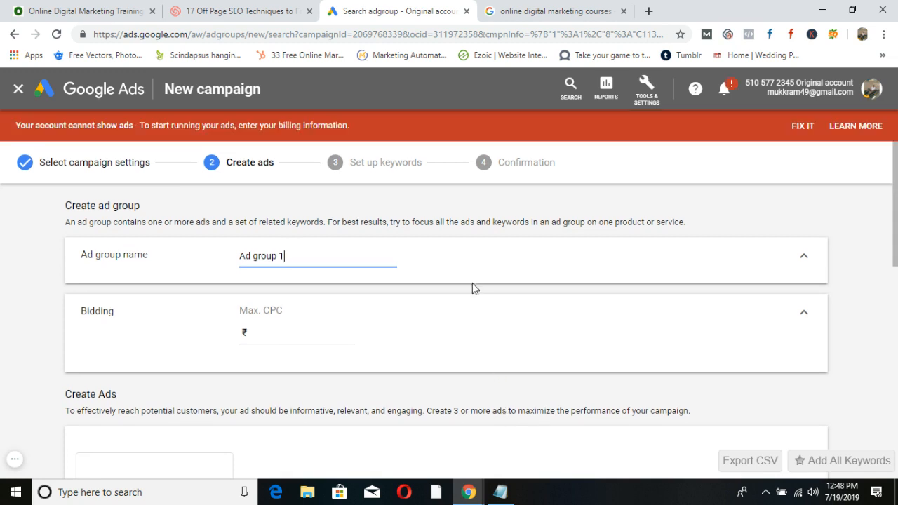
Check the campaign plan in the Notepad notes, then hide them.
{"action": "left_click", "coordinate": [506, 491]}
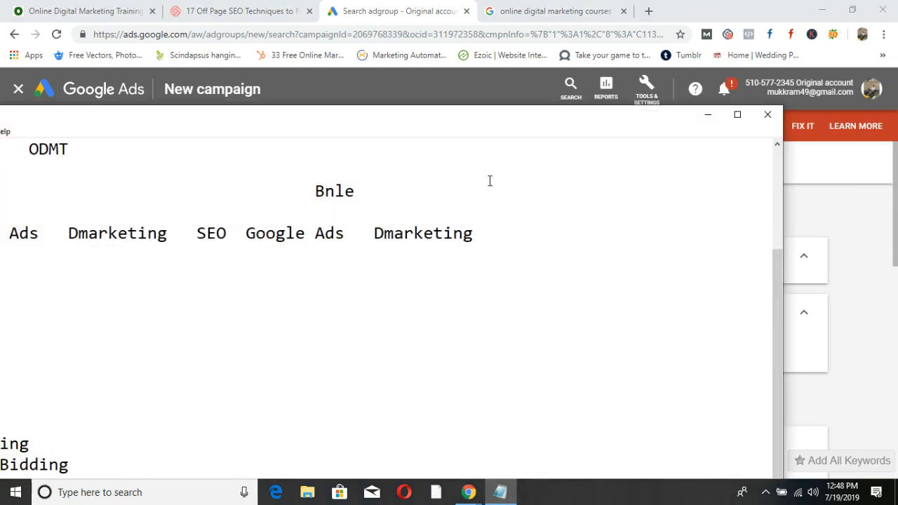
{"action": "left_click_drag", "start_coordinate": [471, 123], "coordinate": [663, 126]}
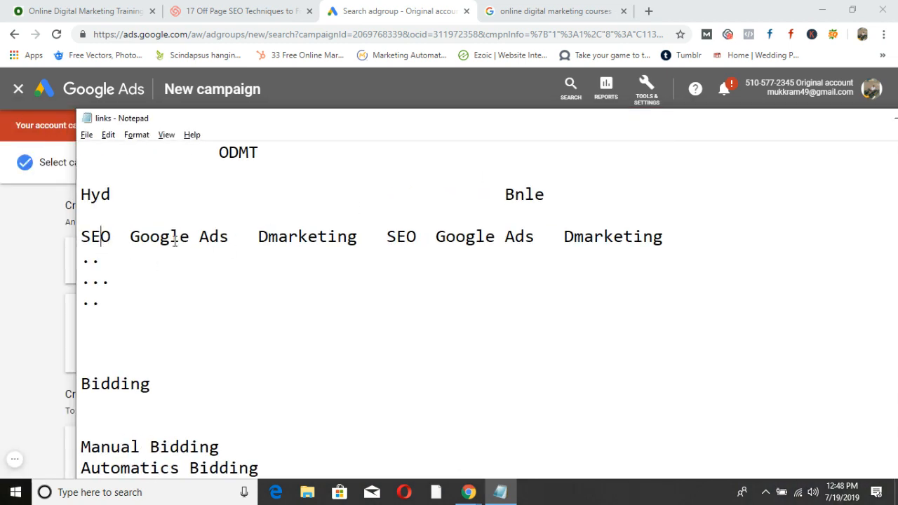
{"action": "left_click_drag", "start_coordinate": [868, 121], "coordinate": [722, 150]}
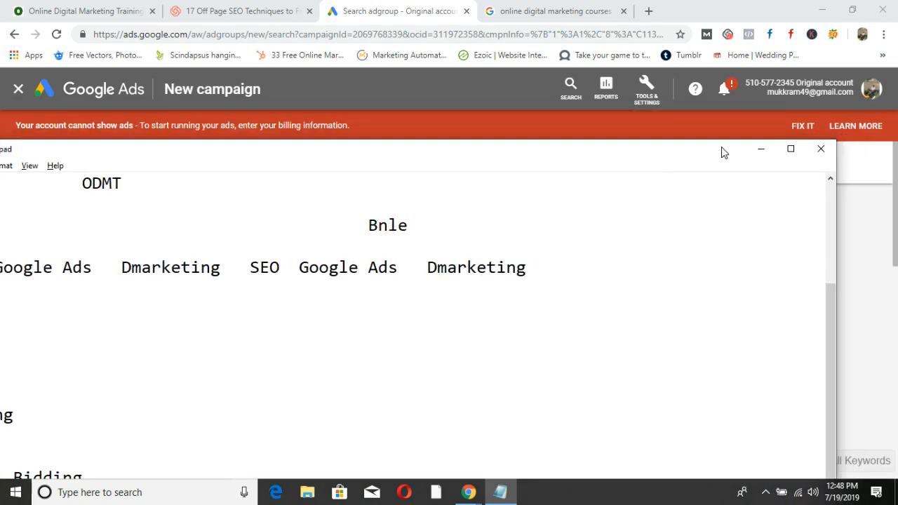
{"action": "left_click", "coordinate": [763, 155]}
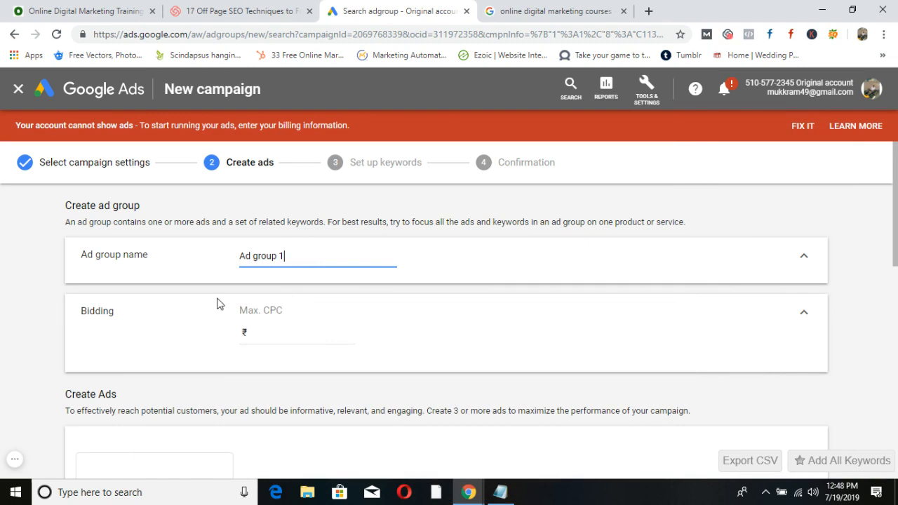
Rename the ad group from 'Ad group 1' to 'SEO'.
{"action": "scroll", "coordinate": [219, 303], "scroll_direction": "down", "scroll_amount": 12}
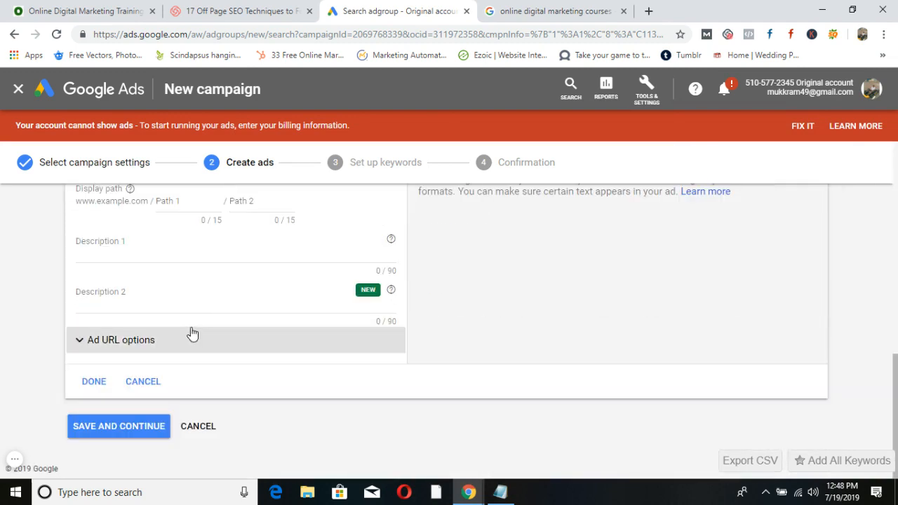
{"action": "scroll", "coordinate": [213, 387], "scroll_direction": "up", "scroll_amount": 2}
{"action": "scroll", "coordinate": [213, 387], "scroll_direction": "up", "scroll_amount": 10}
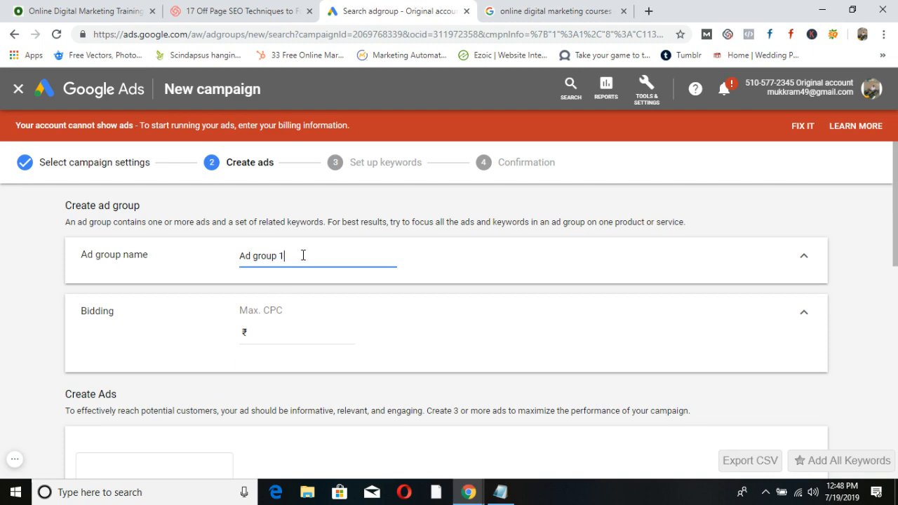
{"action": "left_click_drag", "start_coordinate": [304, 255], "coordinate": [235, 255]}
{"action": "type", "text": "SEO"}
Enter a Max. CPC of 10 for the SEO ad group, then switch to the course search results.
{"action": "scroll", "coordinate": [249, 278], "scroll_direction": "down", "scroll_amount": 10}
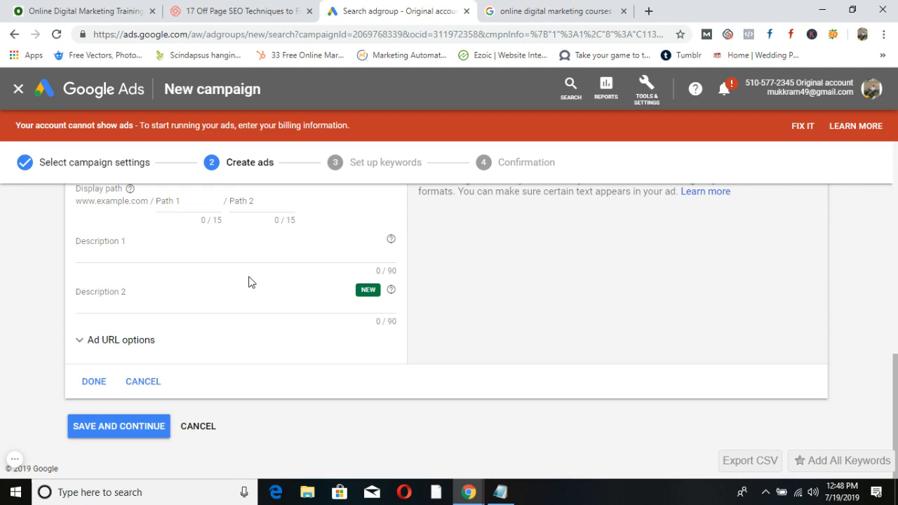
{"action": "scroll", "coordinate": [247, 294], "scroll_direction": "up", "scroll_amount": 2}
{"action": "scroll", "coordinate": [246, 296], "scroll_direction": "down", "scroll_amount": 2}
{"action": "scroll", "coordinate": [246, 302], "scroll_direction": "up", "scroll_amount": 10}
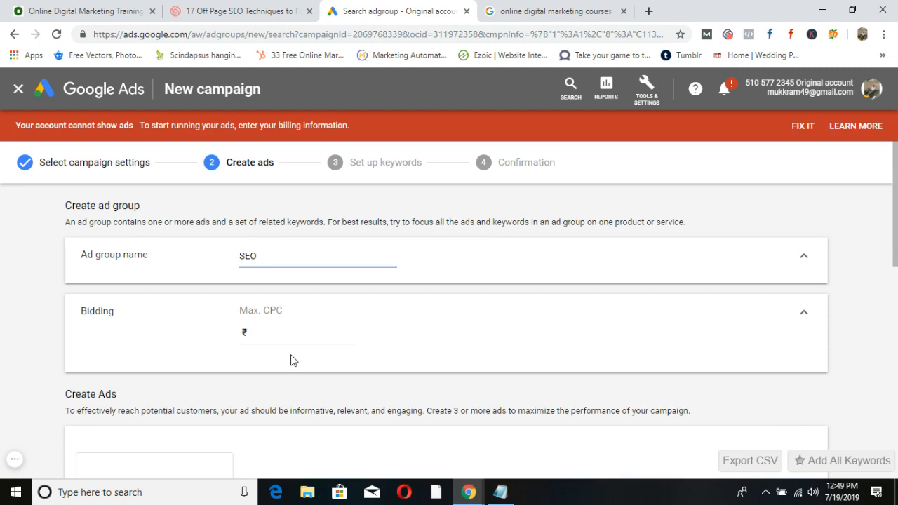
{"action": "scroll", "coordinate": [293, 360], "scroll_direction": "down", "scroll_amount": 3}
{"action": "scroll", "coordinate": [293, 359], "scroll_direction": "down", "scroll_amount": 6}
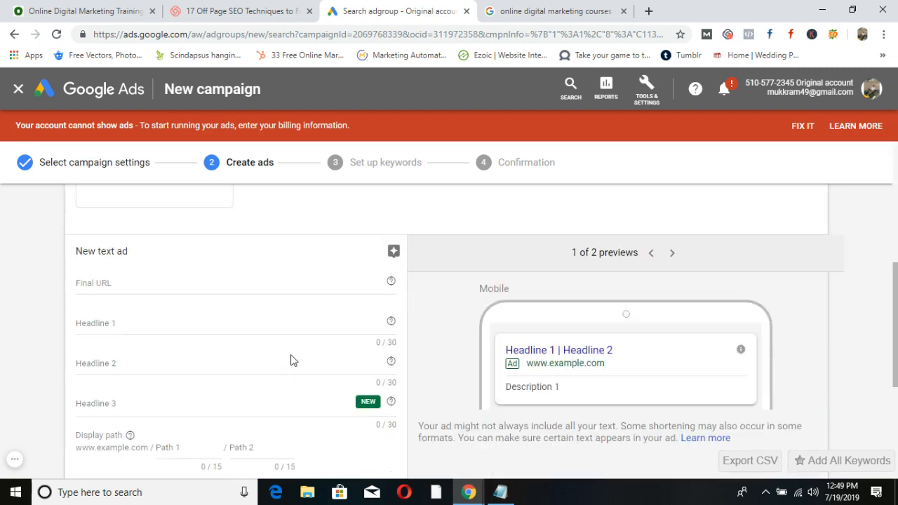
{"action": "scroll", "coordinate": [293, 360], "scroll_direction": "up", "scroll_amount": 1}
{"action": "scroll", "coordinate": [293, 360], "scroll_direction": "up", "scroll_amount": 6}
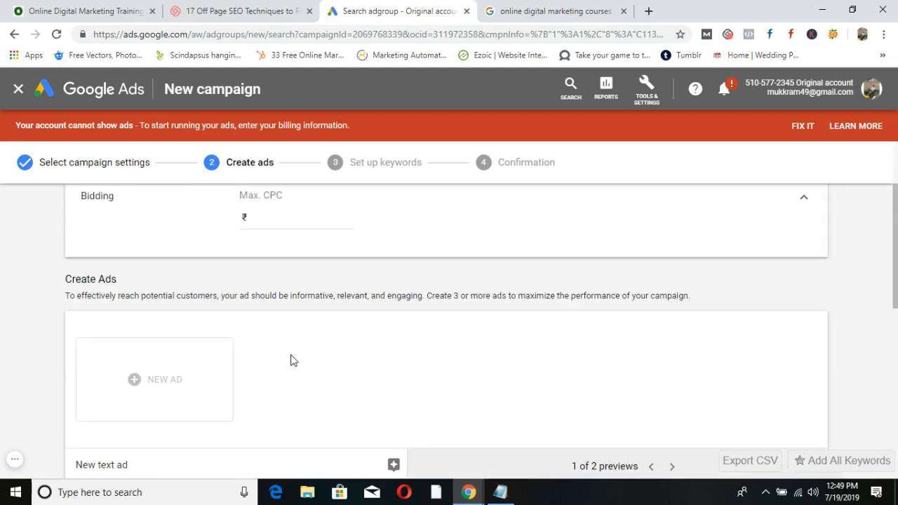
{"action": "scroll", "coordinate": [293, 360], "scroll_direction": "up", "scroll_amount": 2}
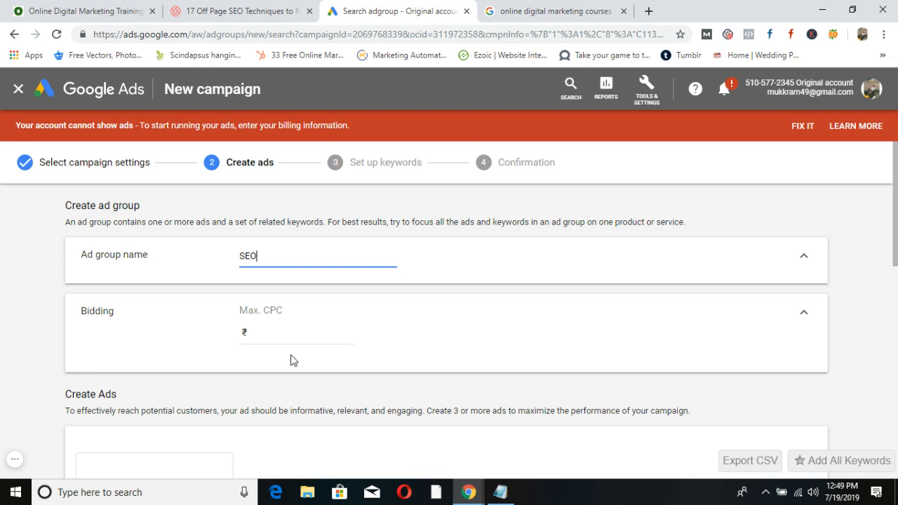
{"action": "scroll", "coordinate": [293, 359], "scroll_direction": "down", "scroll_amount": 8}
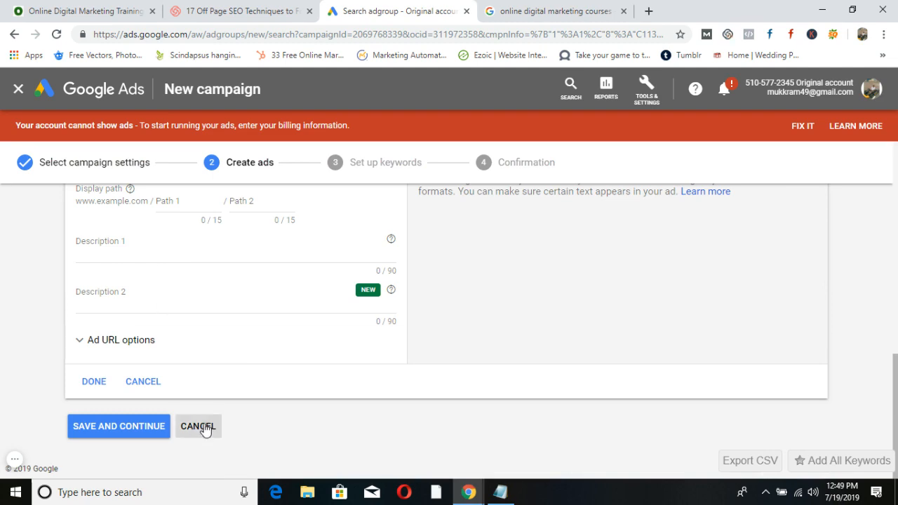
{"action": "key", "text": "ctrl+minus"}
{"action": "key", "text": "ctrl+minus"}
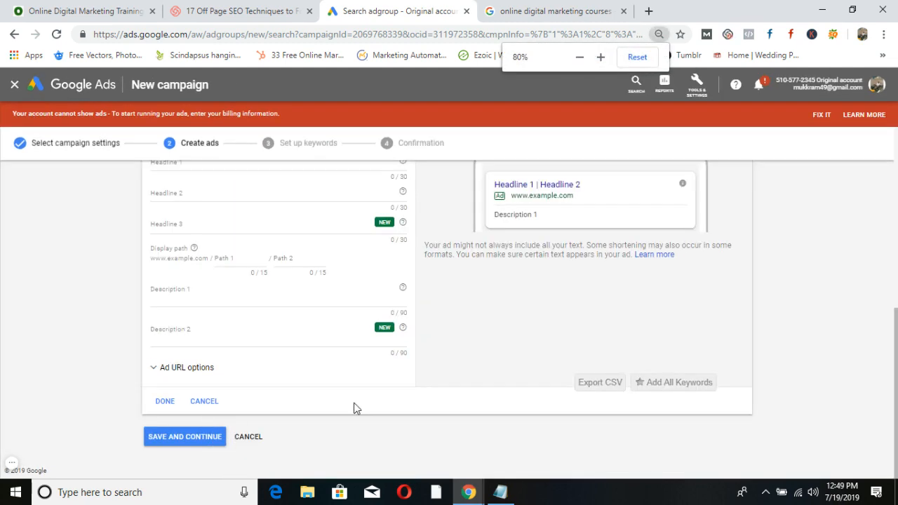
{"action": "scroll", "coordinate": [404, 388], "scroll_direction": "up", "scroll_amount": 4}
{"action": "scroll", "coordinate": [403, 388], "scroll_direction": "up", "scroll_amount": 2}
{"action": "key", "text": "ctrl+plus"}
{"action": "key", "text": "ctrl+plus"}
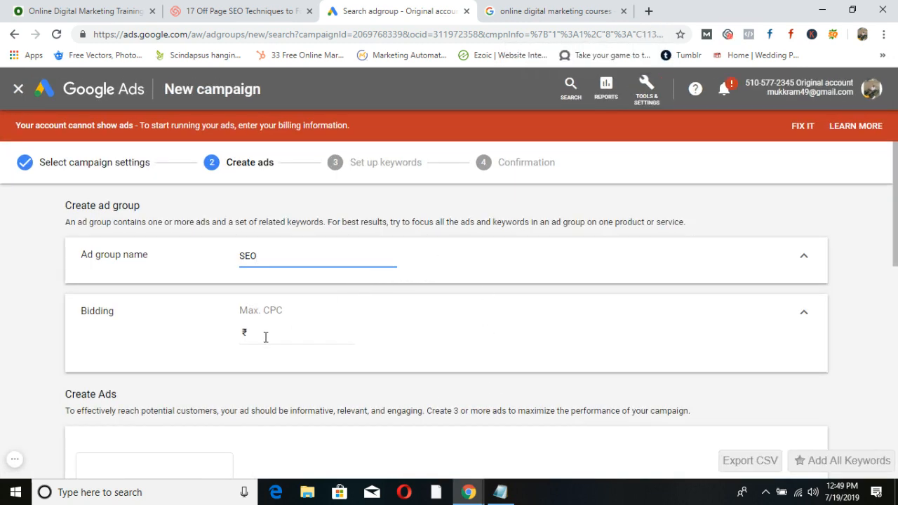
{"action": "left_click", "coordinate": [265, 335]}
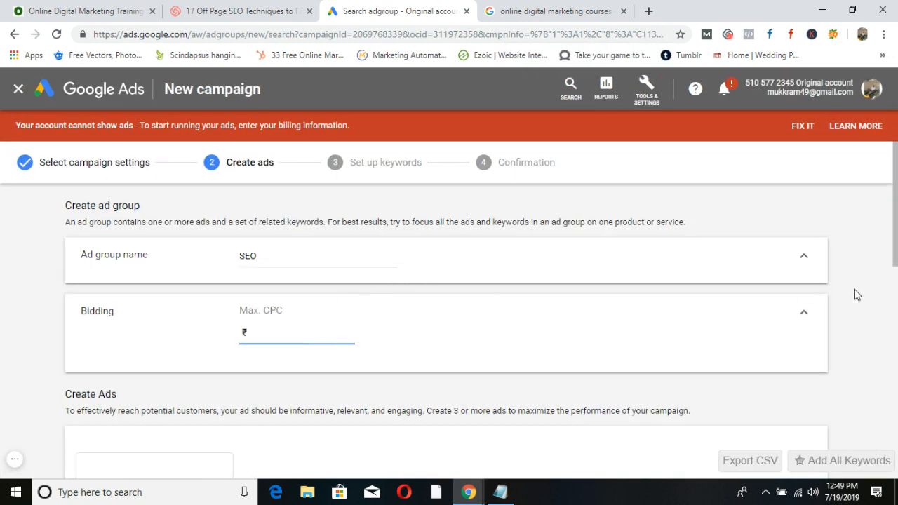
{"action": "left_click", "coordinate": [800, 317]}
{"action": "left_click", "coordinate": [801, 315]}
{"action": "left_click", "coordinate": [294, 336]}
{"action": "type", "text": "10"}
{"action": "left_click", "coordinate": [540, 10]}
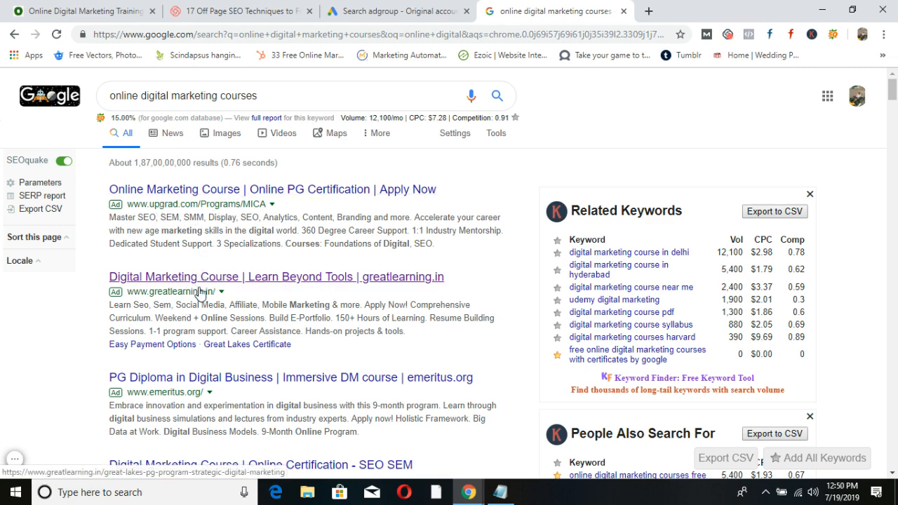
Back in the ad group setup, change the Max. CPC to 1.
{"action": "left_click", "coordinate": [379, 11]}
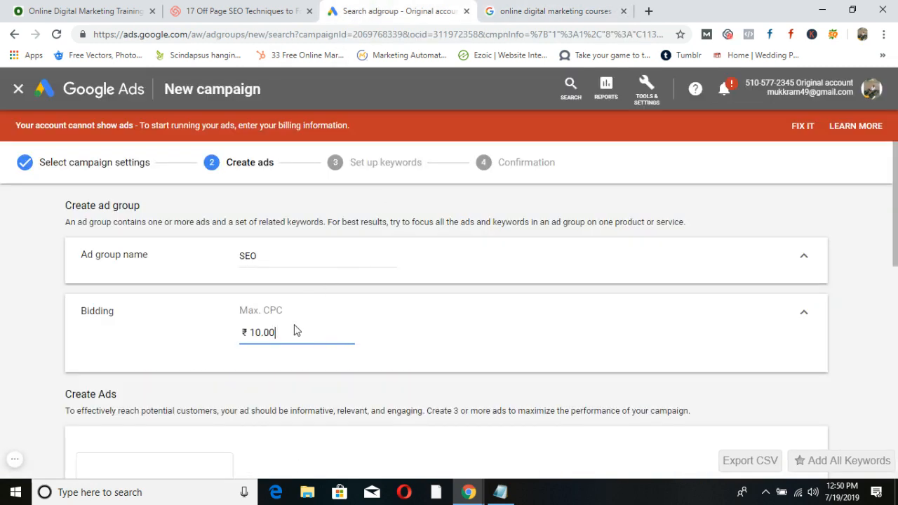
{"action": "left_click_drag", "start_coordinate": [292, 332], "coordinate": [243, 333]}
{"action": "type", "text": "1"}
Discard the empty text ad and save the SEO ad group.
{"action": "scroll", "coordinate": [142, 267], "scroll_direction": "down", "scroll_amount": 5}
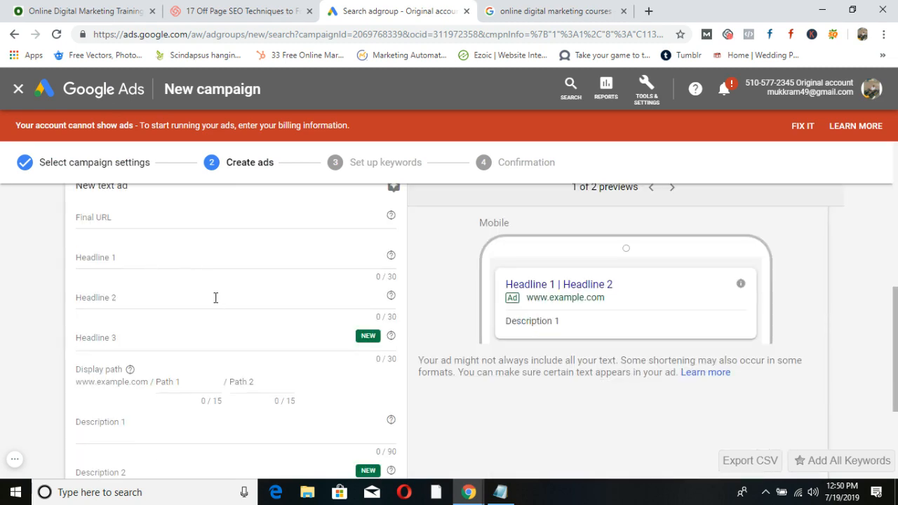
{"action": "scroll", "coordinate": [215, 294], "scroll_direction": "down", "scroll_amount": 3}
{"action": "scroll", "coordinate": [216, 293], "scroll_direction": "up", "scroll_amount": 6}
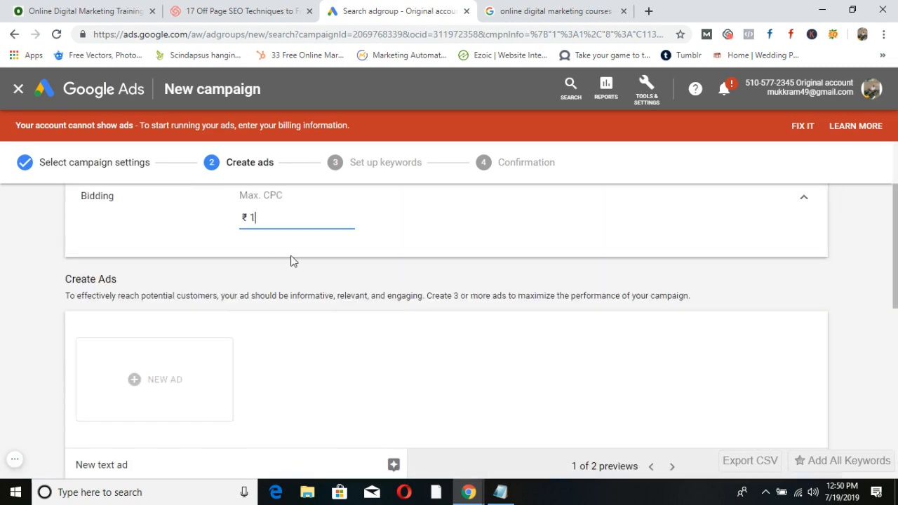
{"action": "scroll", "coordinate": [257, 255], "scroll_direction": "down", "scroll_amount": 6}
{"action": "left_click", "coordinate": [143, 391]}
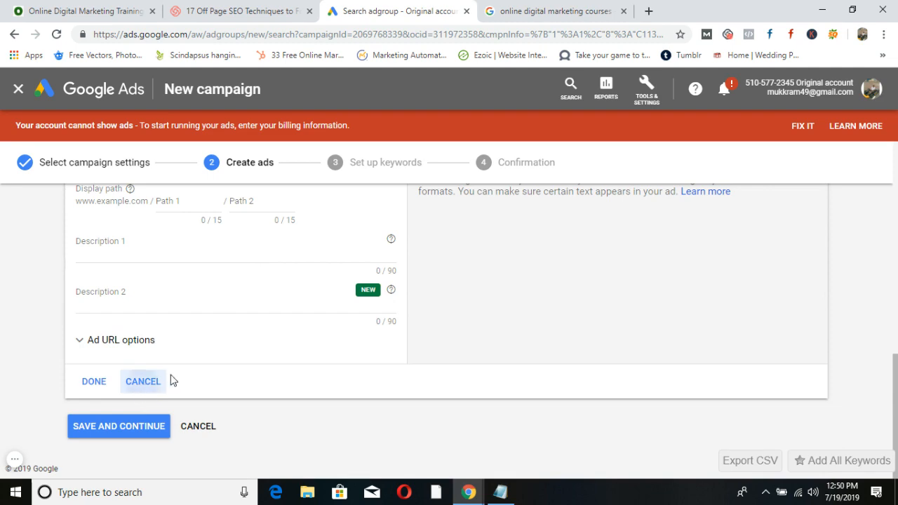
{"action": "scroll", "coordinate": [256, 338], "scroll_direction": "up", "scroll_amount": 2}
{"action": "scroll", "coordinate": [263, 330], "scroll_direction": "down", "scroll_amount": 2}
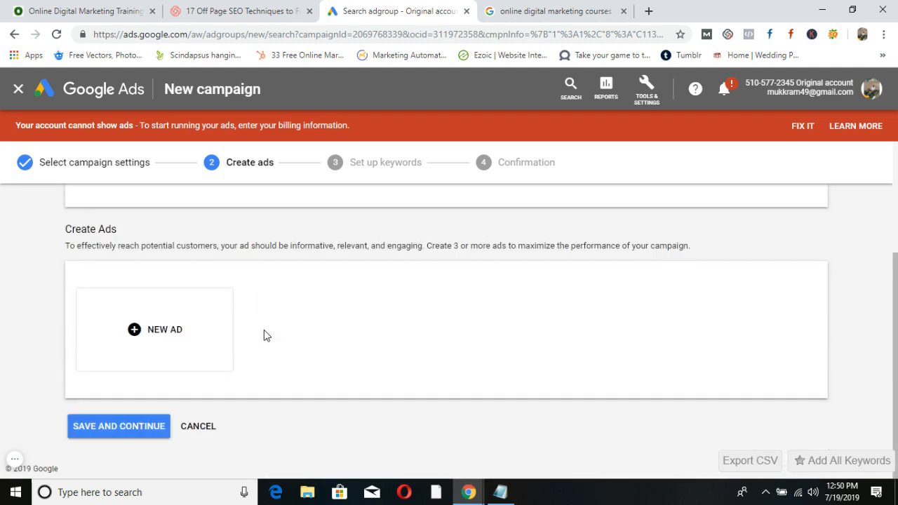
{"action": "left_click", "coordinate": [124, 426]}
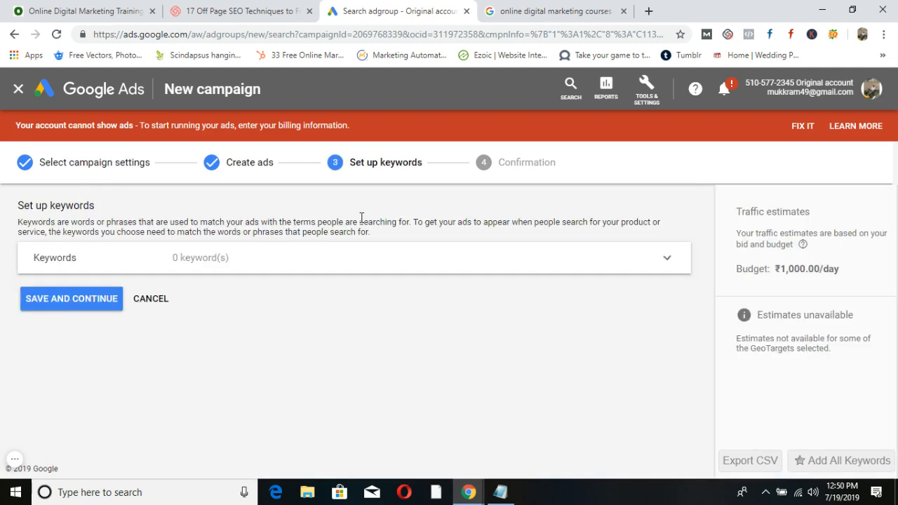
Enter 'seo training in hyderabad' as the first keyword.
{"action": "scroll", "coordinate": [268, 303], "scroll_direction": "down", "scroll_amount": 2}
{"action": "scroll", "coordinate": [268, 303], "scroll_direction": "up", "scroll_amount": 2}
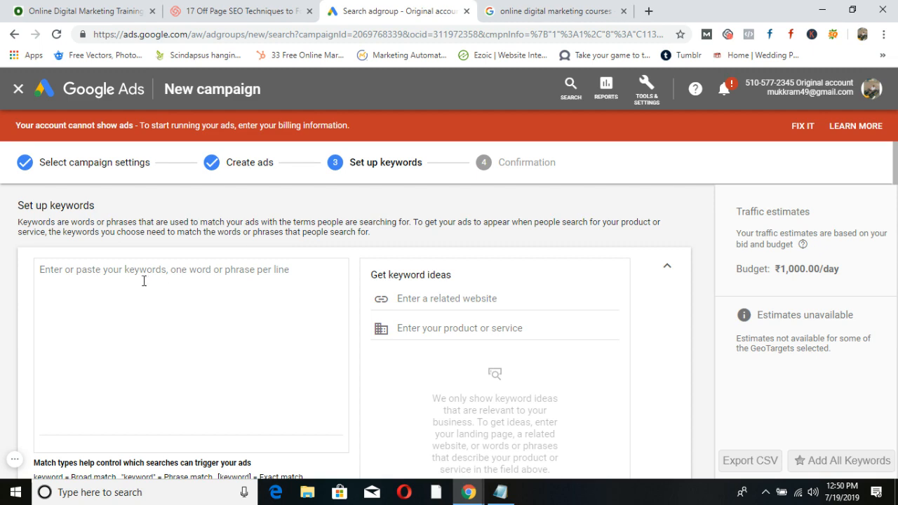
{"action": "left_click", "coordinate": [103, 275]}
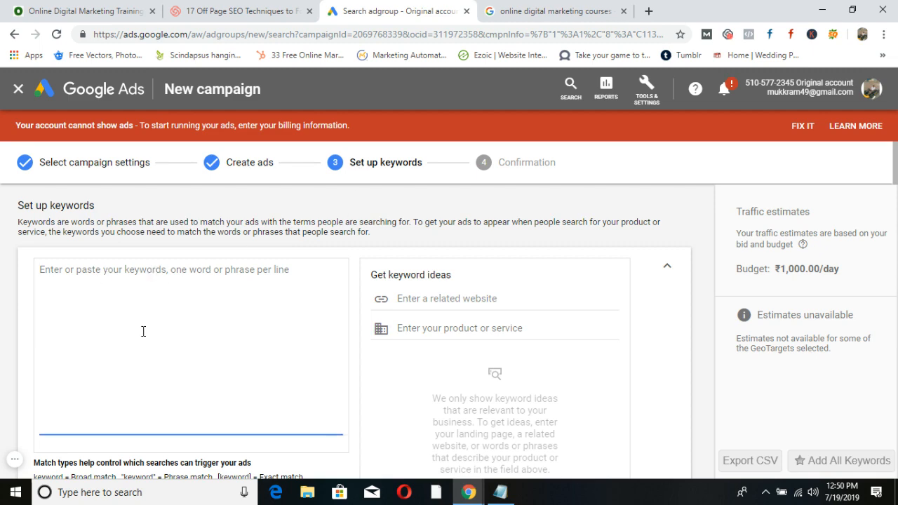
{"action": "scroll", "coordinate": [143, 332], "scroll_direction": "down", "scroll_amount": 2}
{"action": "scroll", "coordinate": [142, 330], "scroll_direction": "up", "scroll_amount": 2}
{"action": "type", "text": "seo trai"}
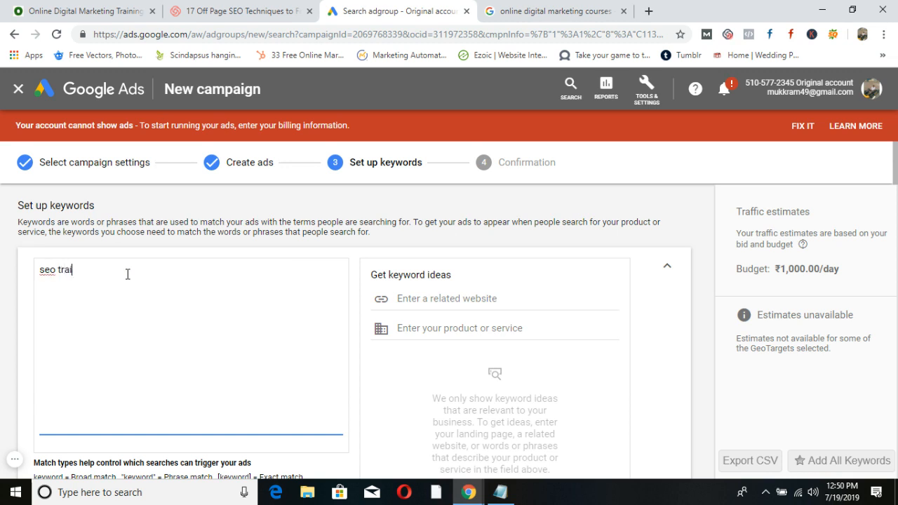
{"action": "type", "text": "ning in hyderabad"}
{"action": "key", "text": "Return"}
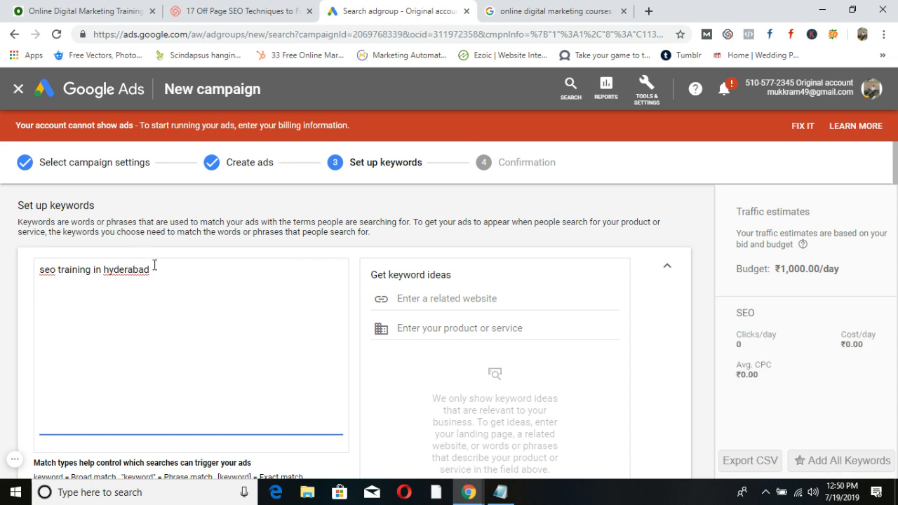
Paste that keyword as the product to get ideas, adding seo institute in hyderabad, seo training in ameerpet, seo training institutes in hyderabad.
{"action": "left_click_drag", "start_coordinate": [161, 268], "coordinate": [32, 278]}
{"action": "key", "text": "ctrl+c"}
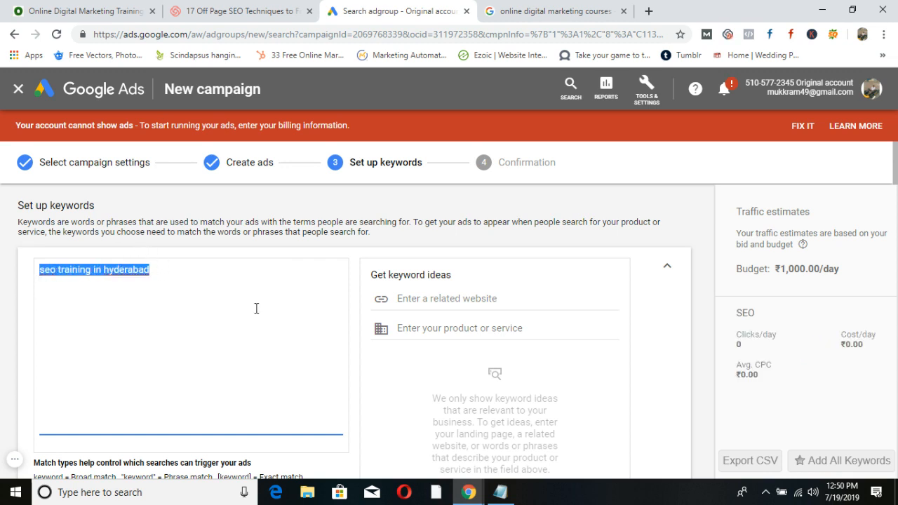
{"action": "left_click", "coordinate": [419, 330]}
{"action": "key", "text": "ctrl+v"}
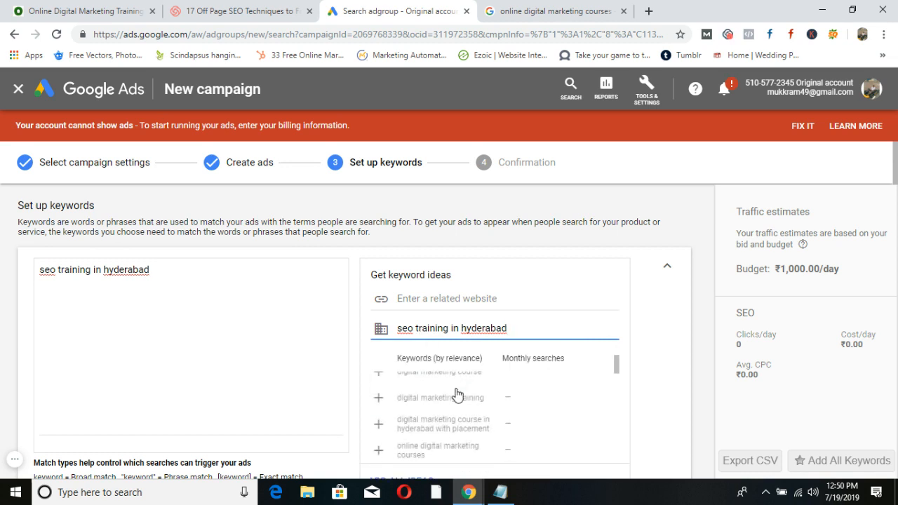
{"action": "scroll", "coordinate": [432, 412], "scroll_direction": "down", "scroll_amount": 5}
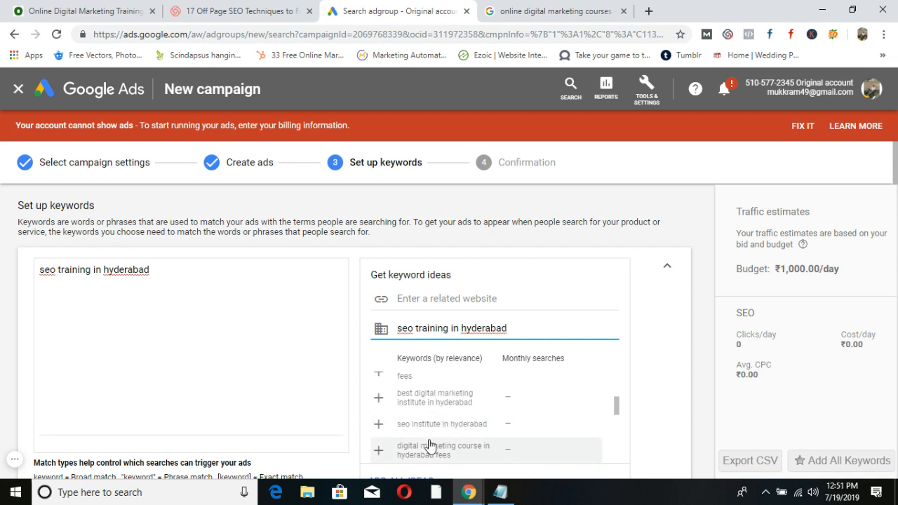
{"action": "left_click", "coordinate": [378, 424]}
{"action": "scroll", "coordinate": [420, 436], "scroll_direction": "down", "scroll_amount": 2}
{"action": "scroll", "coordinate": [418, 440], "scroll_direction": "down", "scroll_amount": 2}
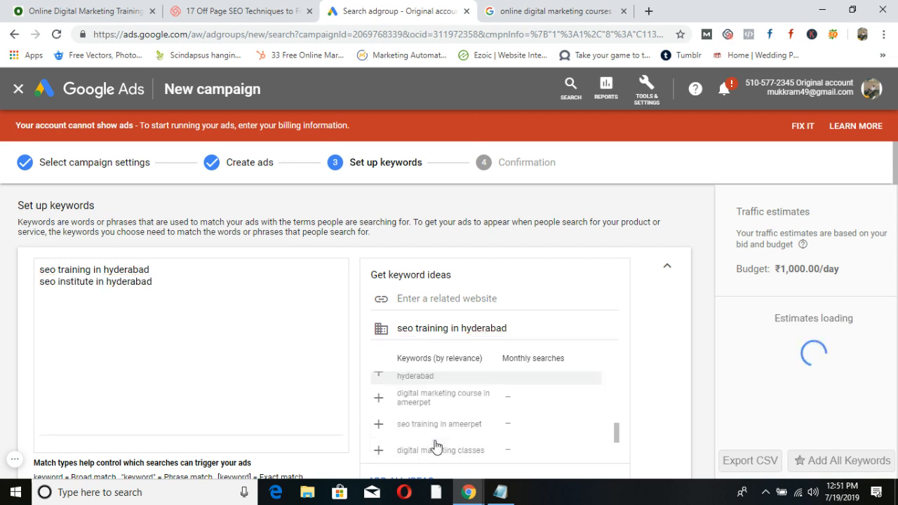
{"action": "left_click", "coordinate": [378, 425]}
{"action": "scroll", "coordinate": [456, 431], "scroll_direction": "down", "scroll_amount": 2}
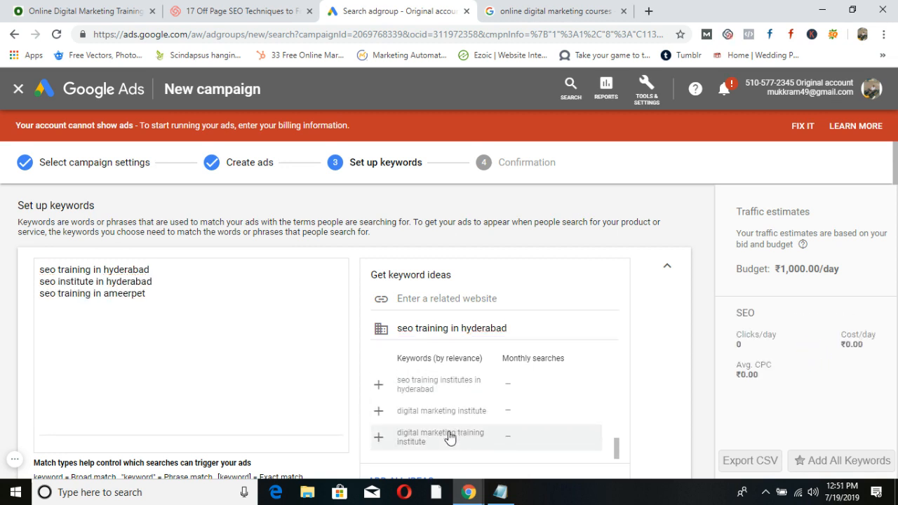
{"action": "left_click", "coordinate": [378, 383]}
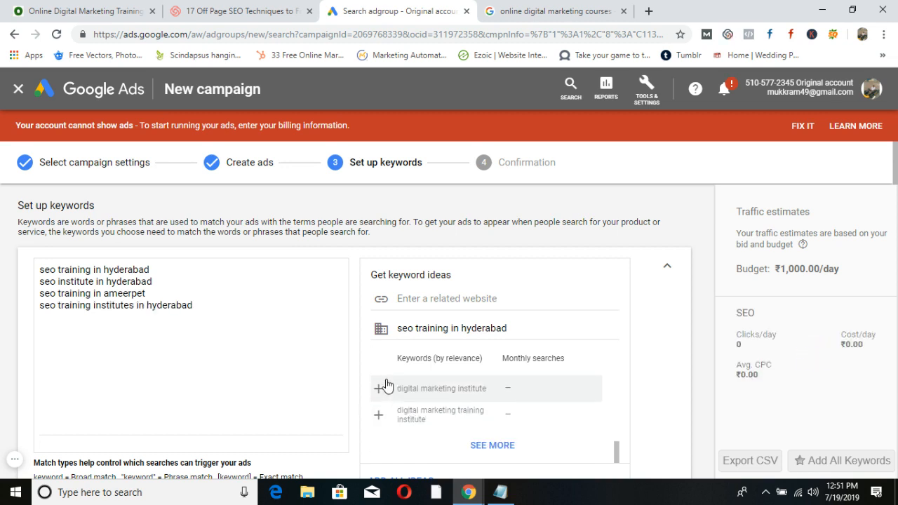
Review the four keywords and save them to reach the Confirmation step.
{"action": "left_click_drag", "start_coordinate": [210, 307], "coordinate": [34, 268]}
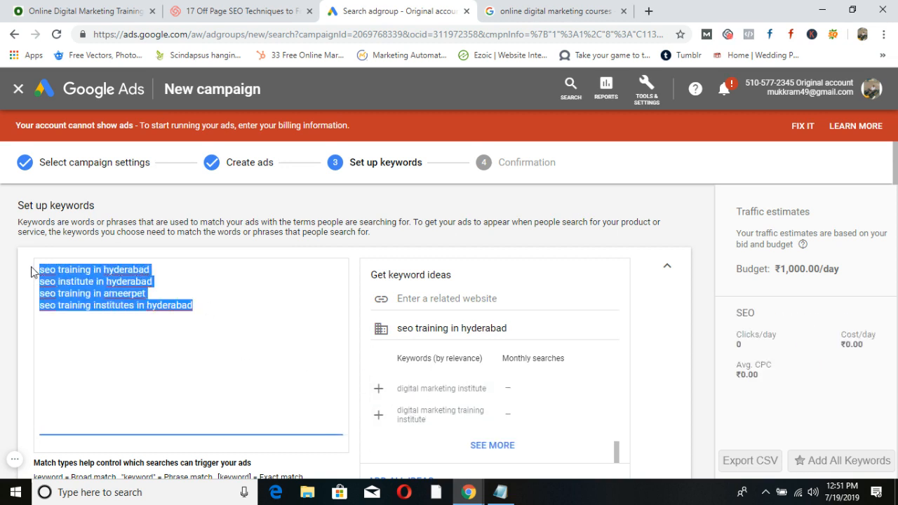
{"action": "left_click", "coordinate": [150, 337]}
{"action": "scroll", "coordinate": [212, 333], "scroll_direction": "down", "scroll_amount": 2}
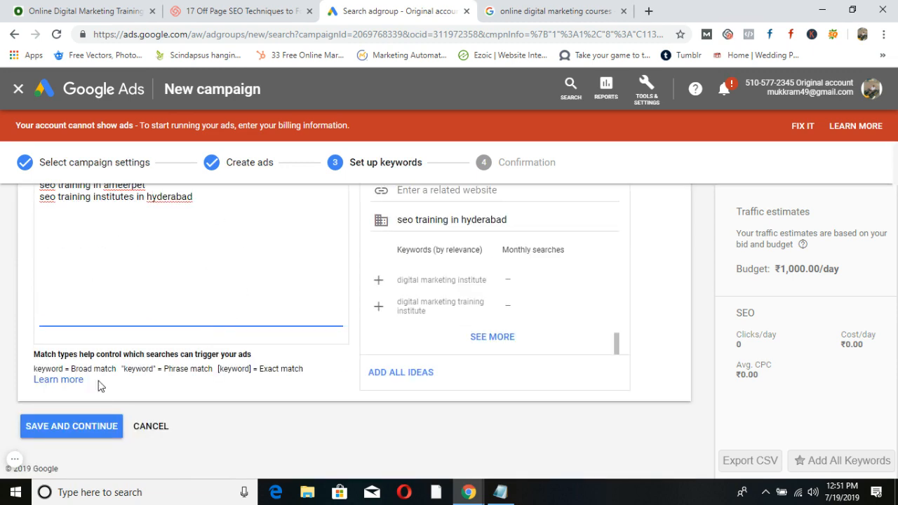
{"action": "left_click", "coordinate": [77, 426]}
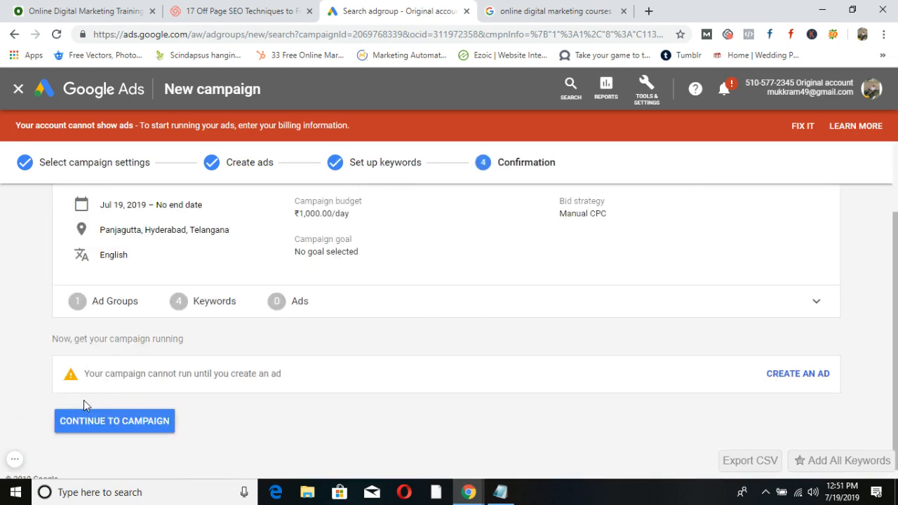
Review the summary's start date, location, English language and ₹1,000.00/day budget, then go create an ad.
{"action": "scroll", "coordinate": [85, 399], "scroll_direction": "up", "scroll_amount": 2}
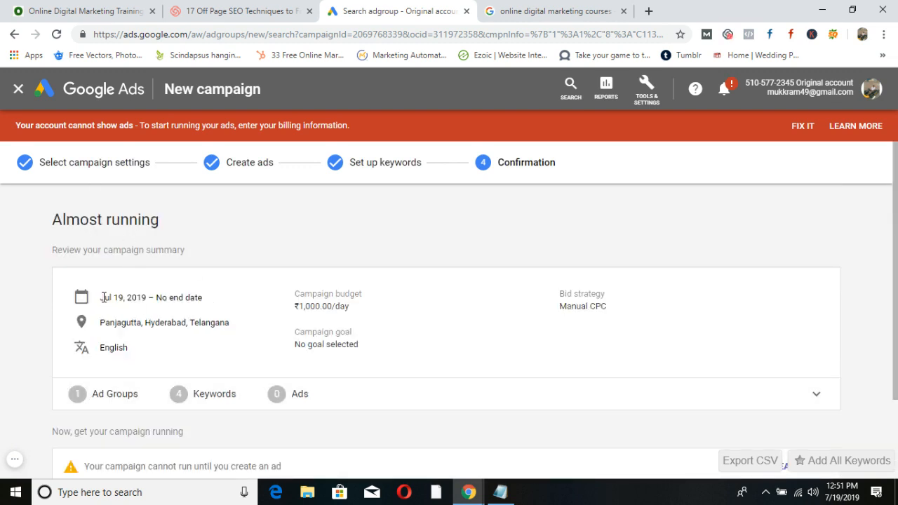
{"action": "left_click_drag", "start_coordinate": [101, 298], "coordinate": [215, 303]}
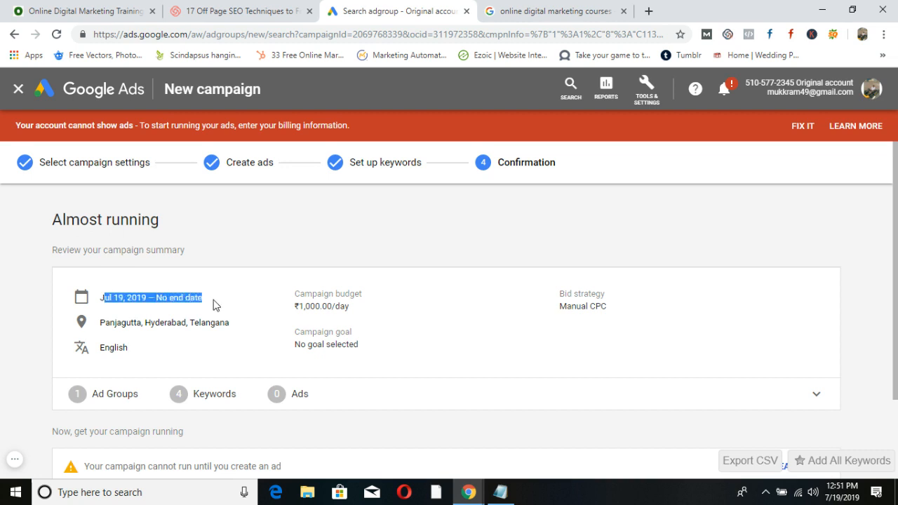
{"action": "left_click_drag", "start_coordinate": [99, 323], "coordinate": [192, 323]}
{"action": "left_click_drag", "start_coordinate": [140, 350], "coordinate": [91, 350]}
{"action": "left_click", "coordinate": [129, 322]}
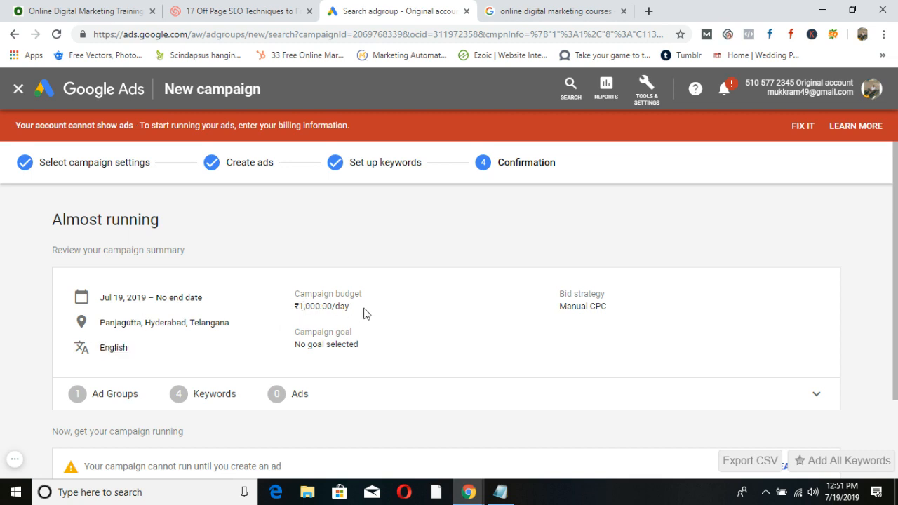
{"action": "left_click_drag", "start_coordinate": [364, 313], "coordinate": [294, 313]}
{"action": "left_click_drag", "start_coordinate": [616, 306], "coordinate": [565, 308]}
{"action": "scroll", "coordinate": [566, 342], "scroll_direction": "down", "scroll_amount": 1}
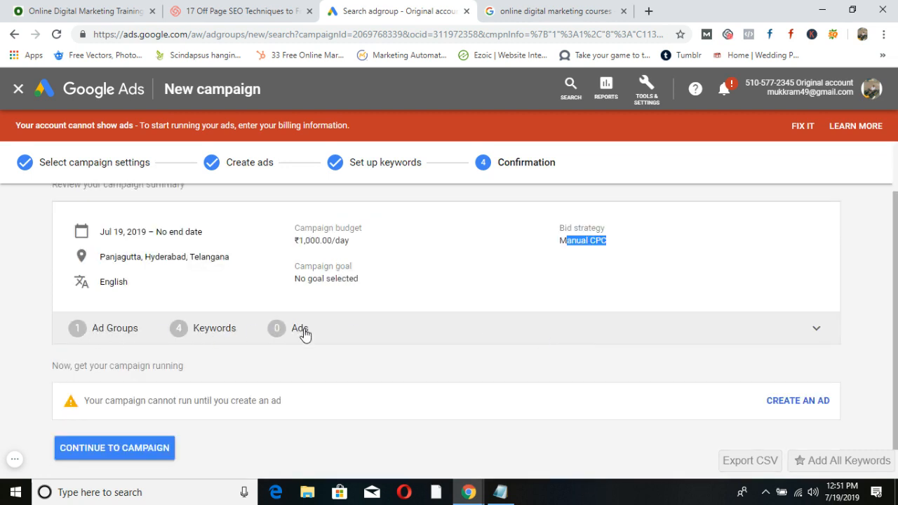
{"action": "scroll", "coordinate": [304, 334], "scroll_direction": "down", "scroll_amount": 1}
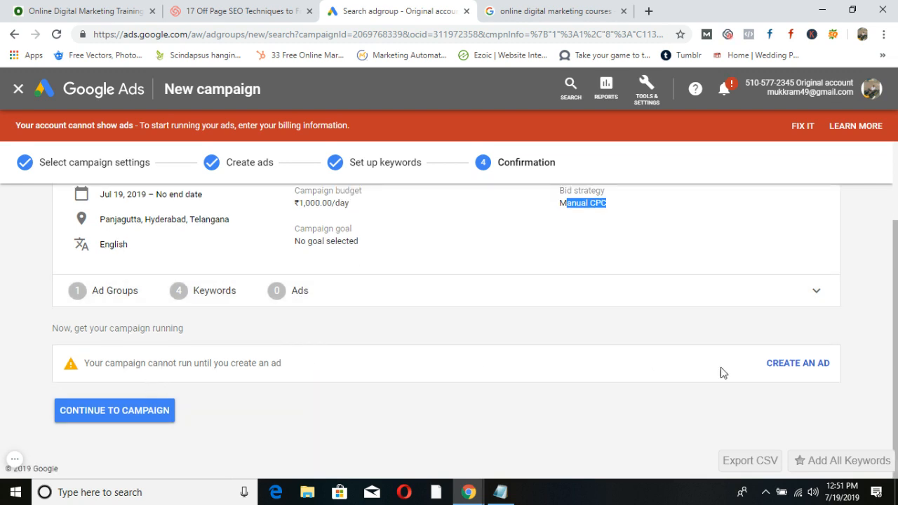
{"action": "left_click", "coordinate": [802, 371]}
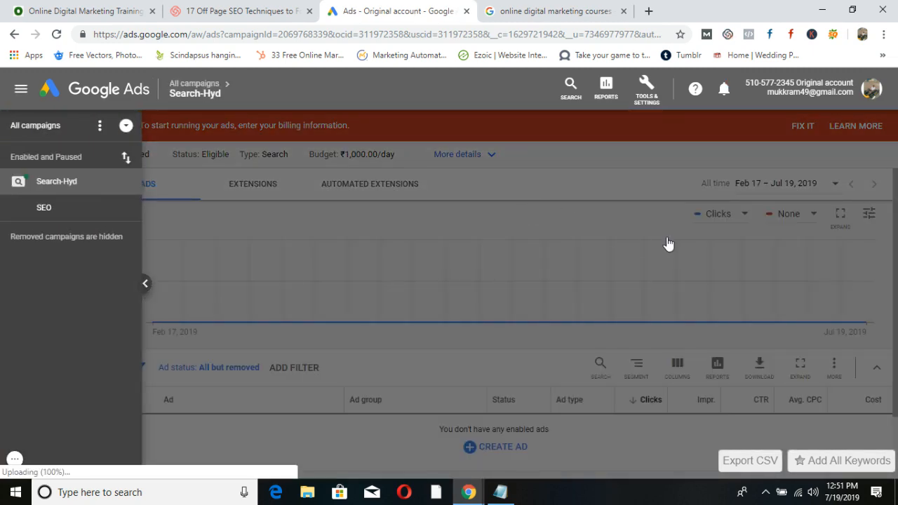
Start a new text ad for the SEO ad group, then switch back to the course search results.
{"action": "left_click", "coordinate": [145, 284]}
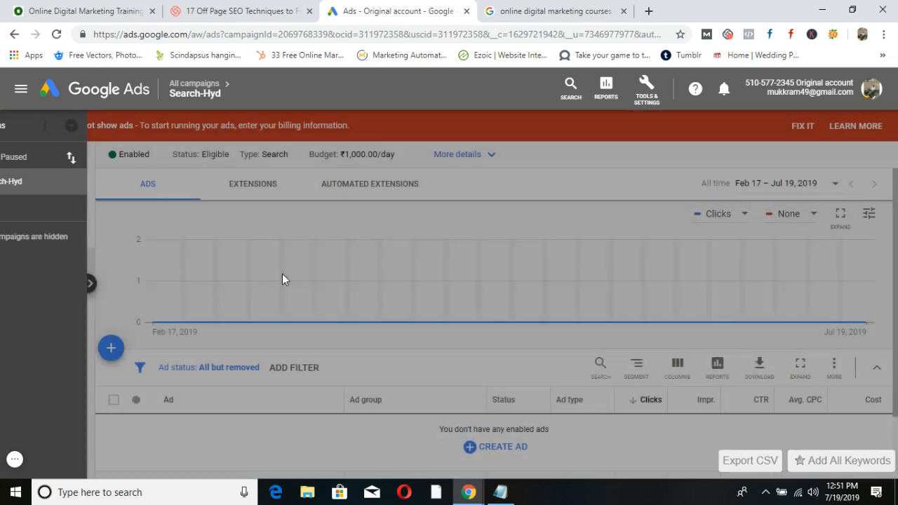
{"action": "scroll", "coordinate": [155, 290], "scroll_direction": "down", "scroll_amount": 1}
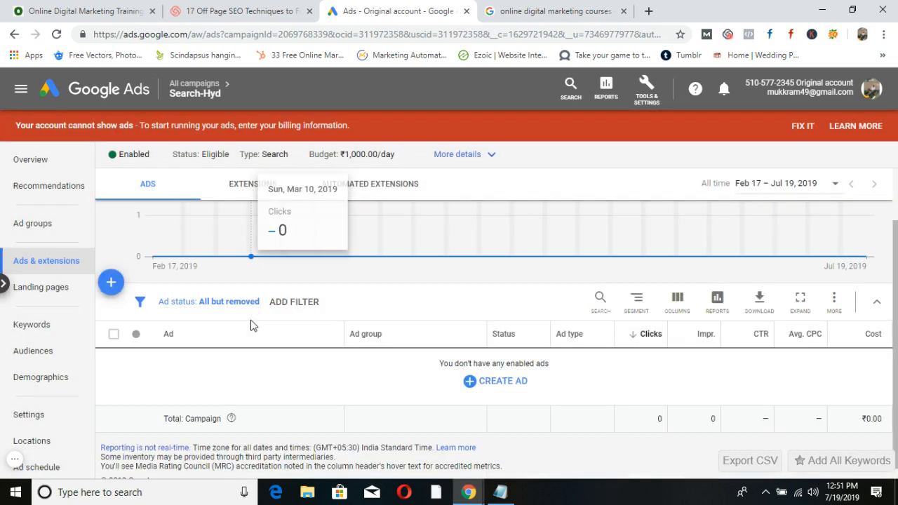
{"action": "left_click", "coordinate": [119, 291]}
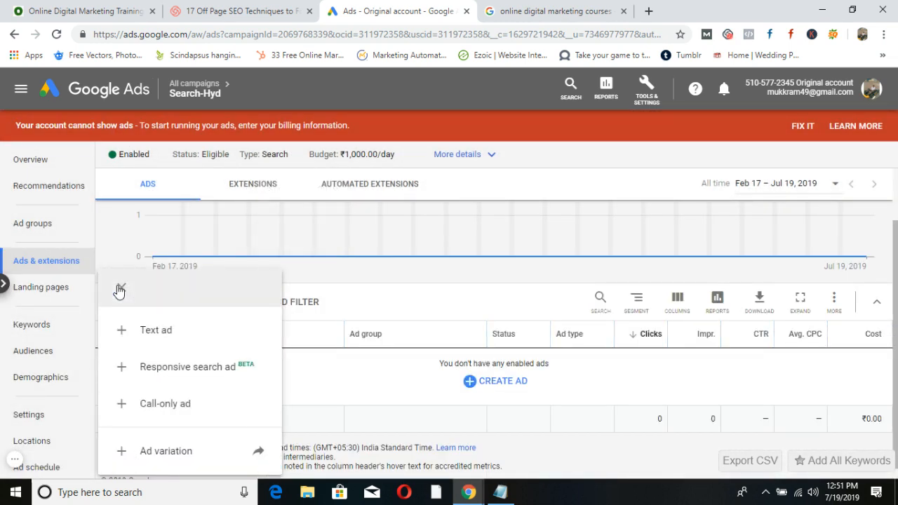
{"action": "left_click", "coordinate": [153, 331]}
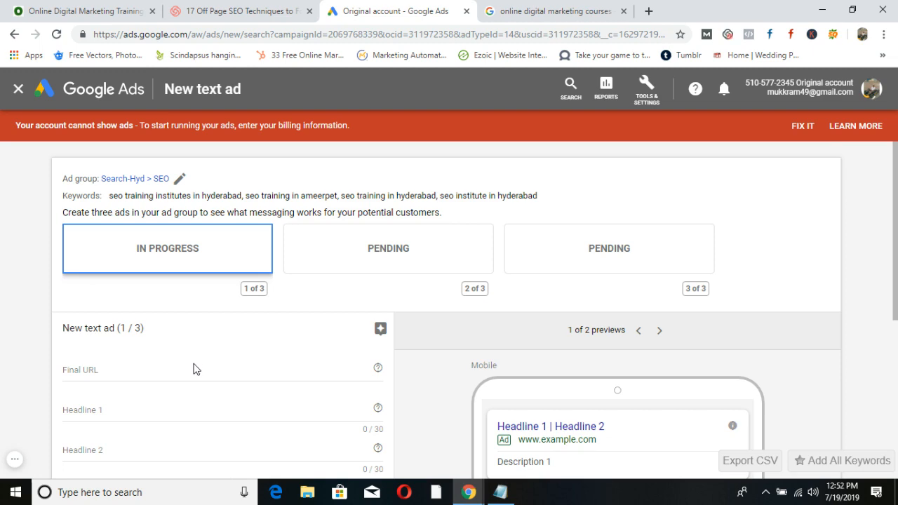
{"action": "left_click", "coordinate": [522, 7]}
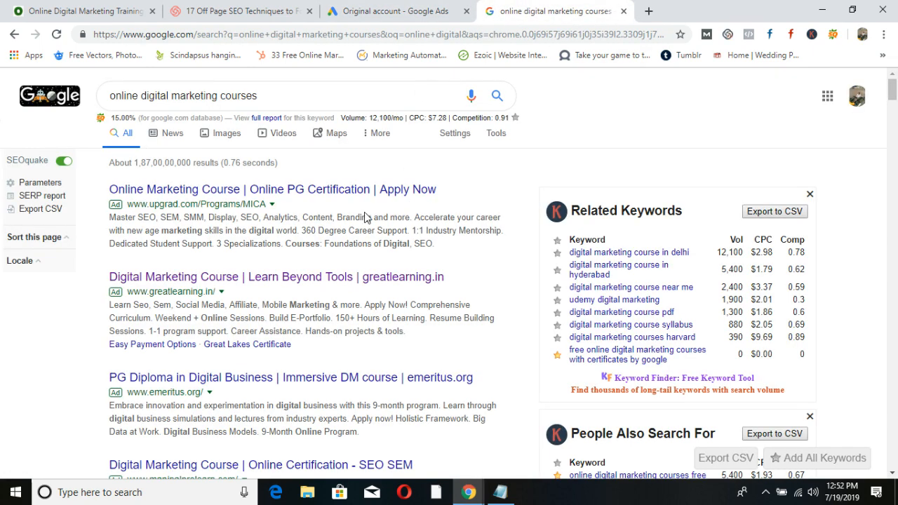
Search Google for 'digital marketing training in hyderabad' using the autocomplete suggestion.
{"action": "left_click_drag", "start_coordinate": [286, 97], "coordinate": [92, 96]}
{"action": "type", "text": "d"}
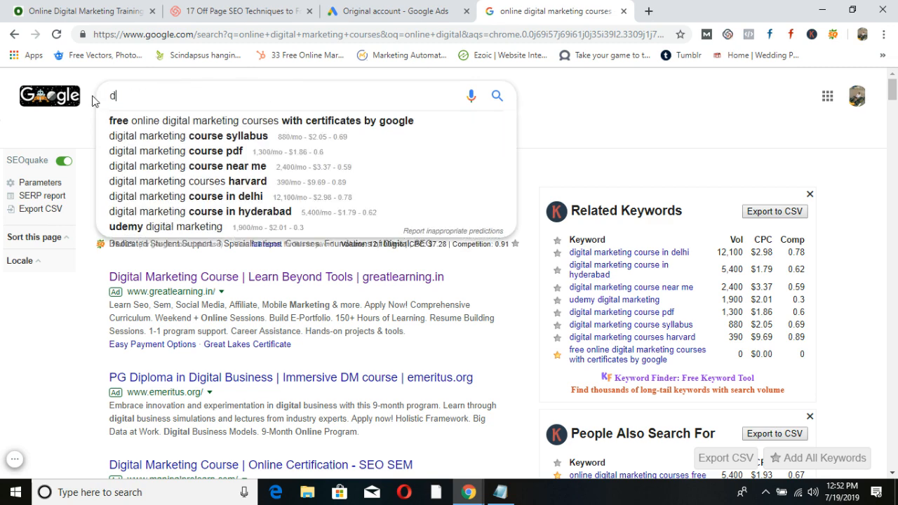
{"action": "type", "text": "igital mark"}
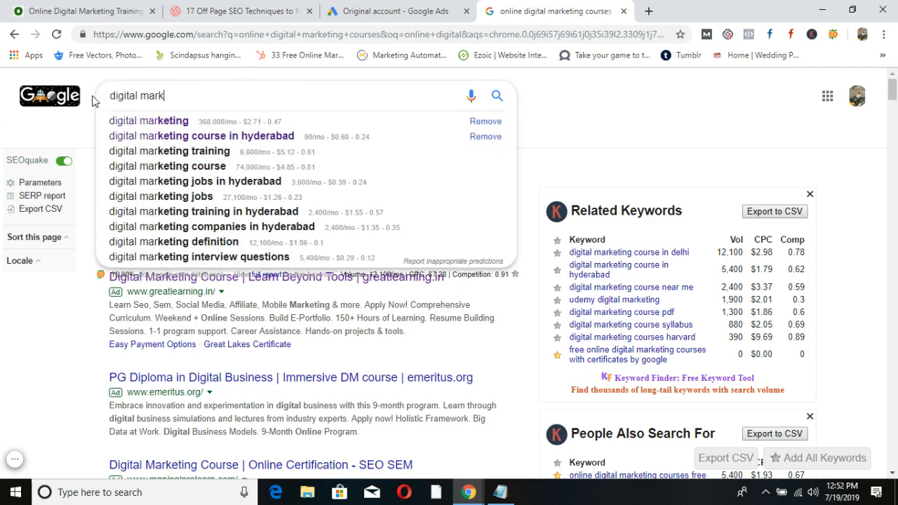
{"action": "type", "text": "eting tra"}
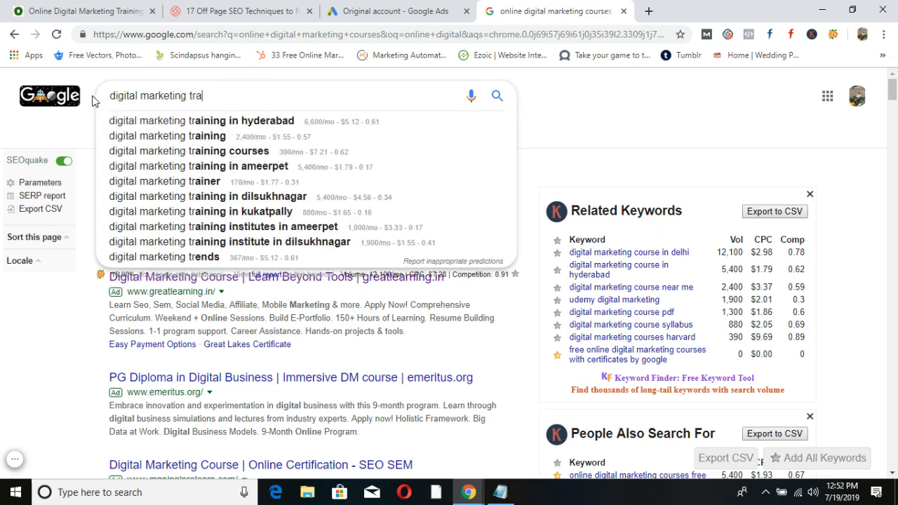
{"action": "type", "text": "ining in"}
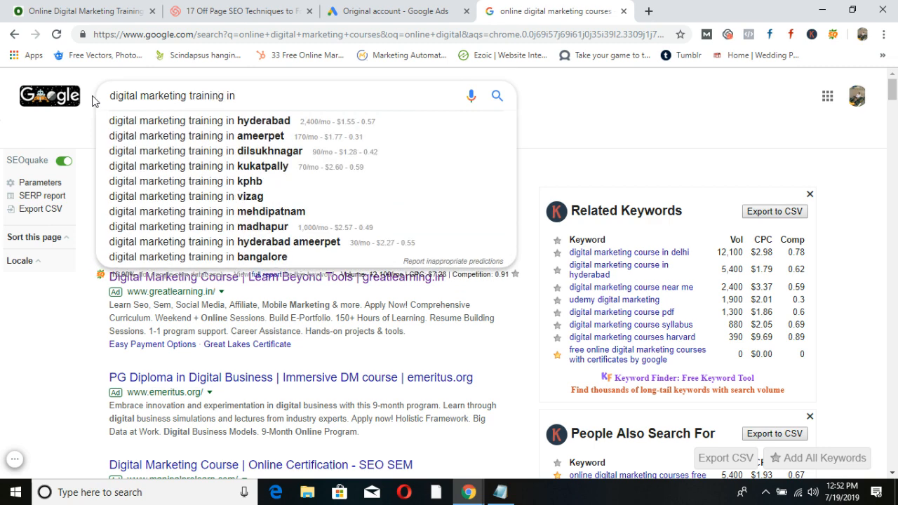
{"action": "key", "text": "Down"}
{"action": "key", "text": "Return"}
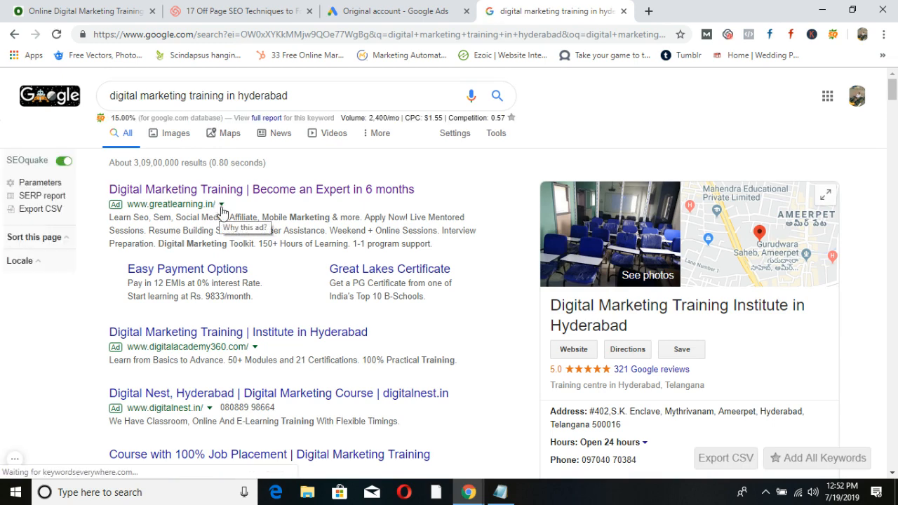
{"action": "scroll", "coordinate": [232, 379], "scroll_direction": "down", "scroll_amount": 1}
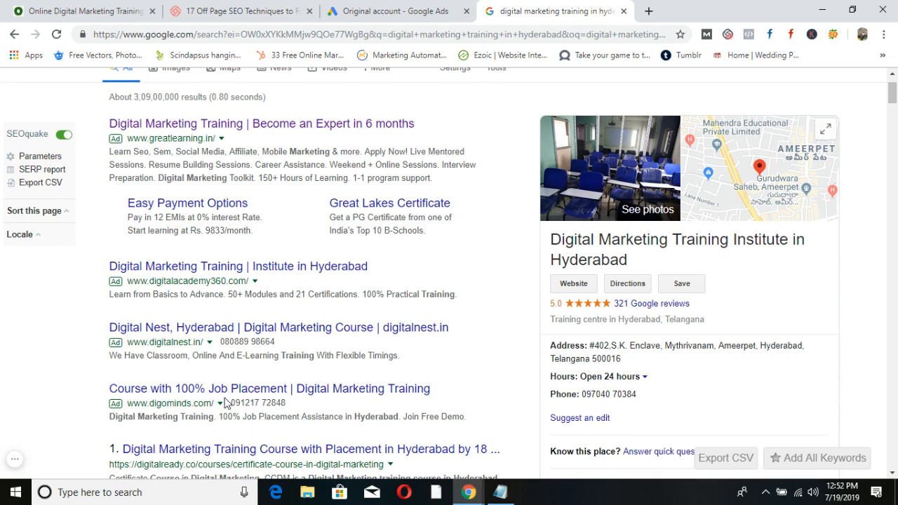
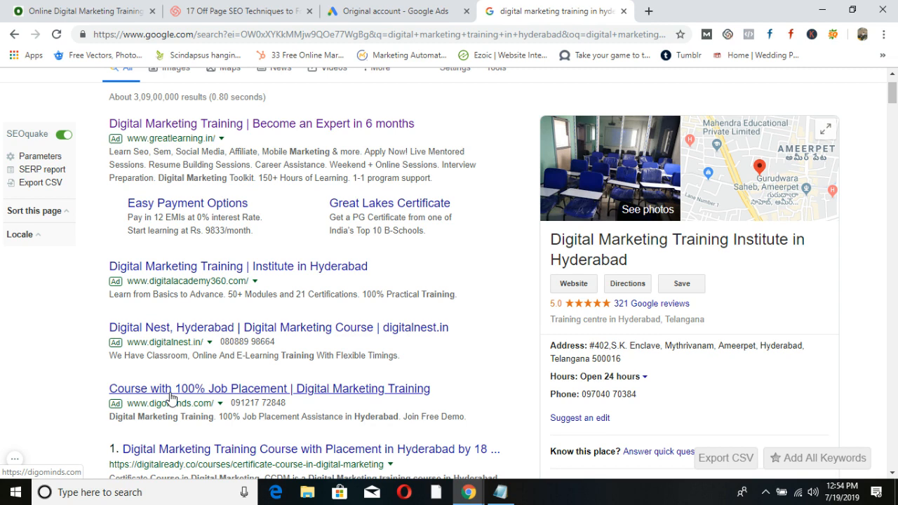
Look over the new text ad's headline fields in Google Ads.
{"action": "left_click", "coordinate": [380, 7]}
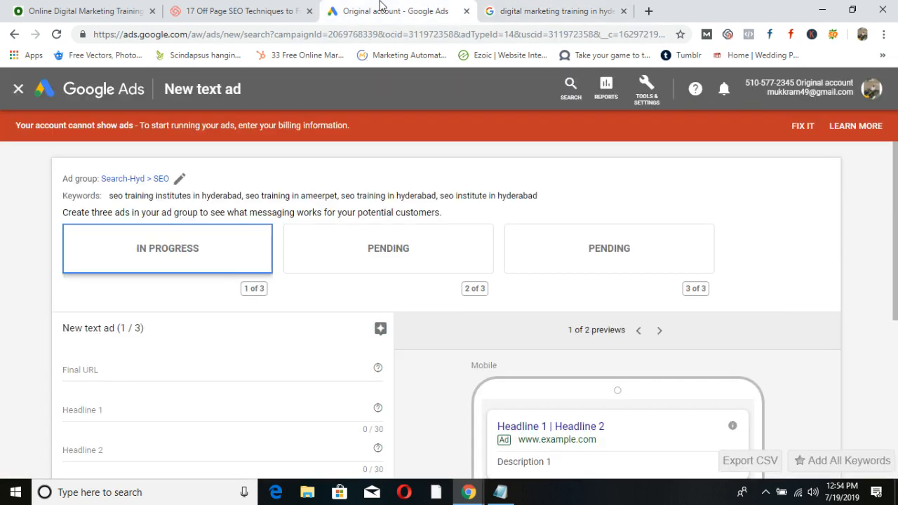
{"action": "scroll", "coordinate": [254, 286], "scroll_direction": "down", "scroll_amount": 1}
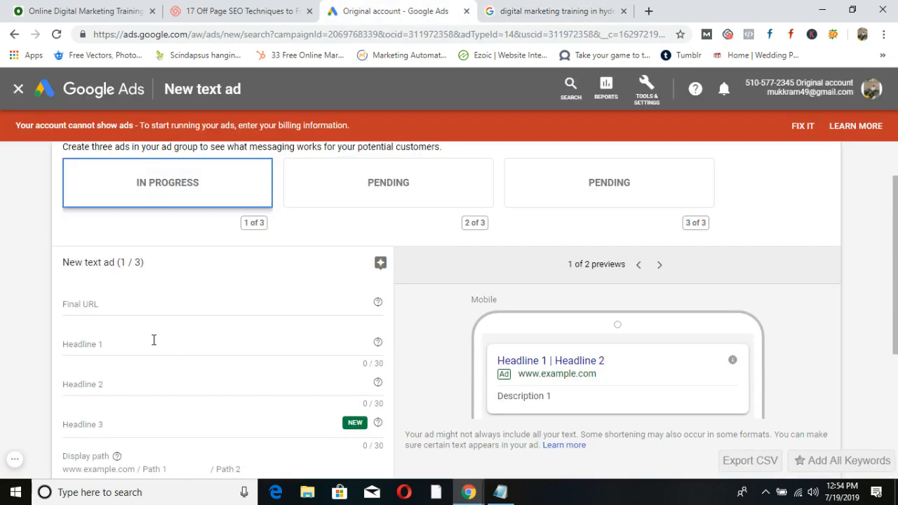
{"action": "left_click", "coordinate": [153, 340]}
{"action": "key", "text": "Tab"}
{"action": "key", "text": "Tab"}
{"action": "scroll", "coordinate": [195, 411], "scroll_direction": "down", "scroll_amount": 4}
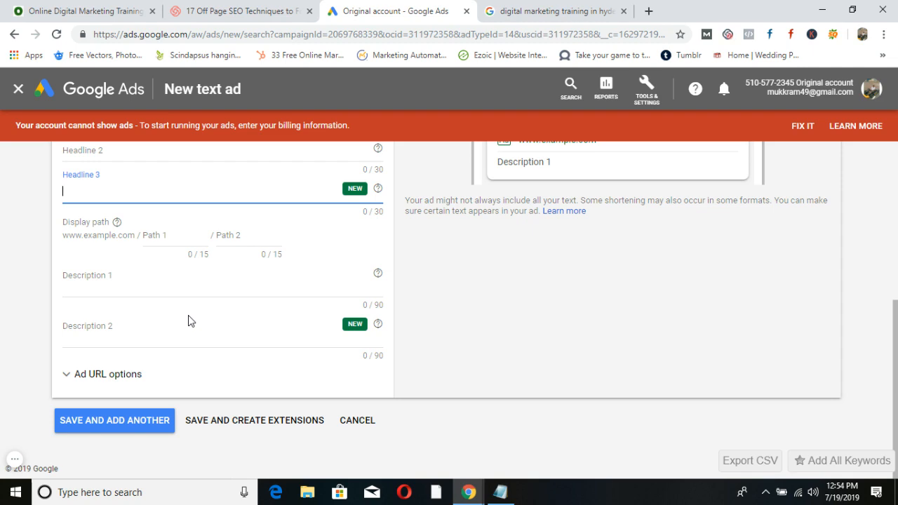
Check the competitor search results, then bring up the ODMT website for its address.
{"action": "left_click", "coordinate": [514, 7]}
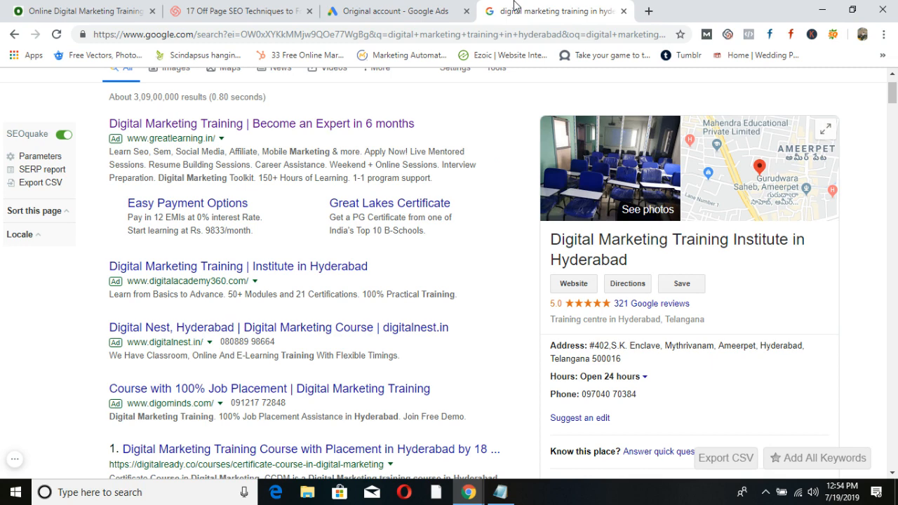
{"action": "left_click", "coordinate": [459, 7]}
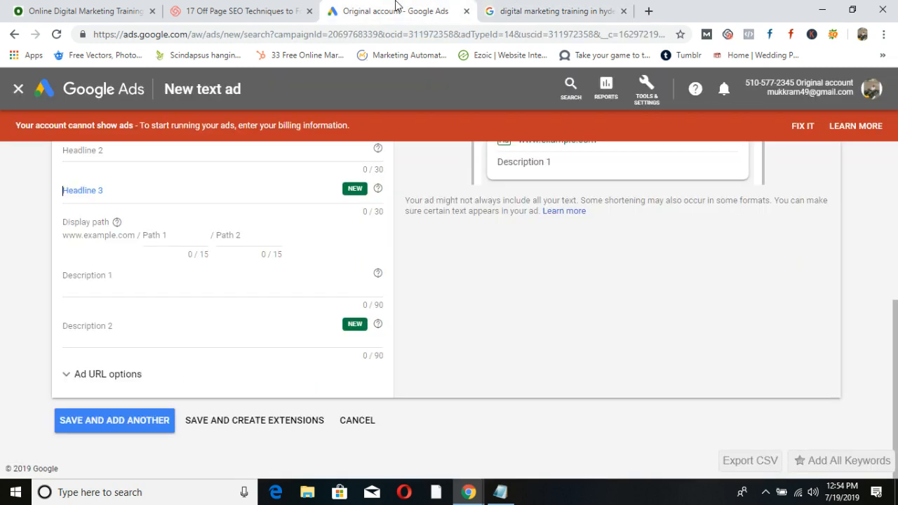
{"action": "scroll", "coordinate": [180, 253], "scroll_direction": "up", "scroll_amount": 3}
{"action": "scroll", "coordinate": [180, 252], "scroll_direction": "up", "scroll_amount": 2}
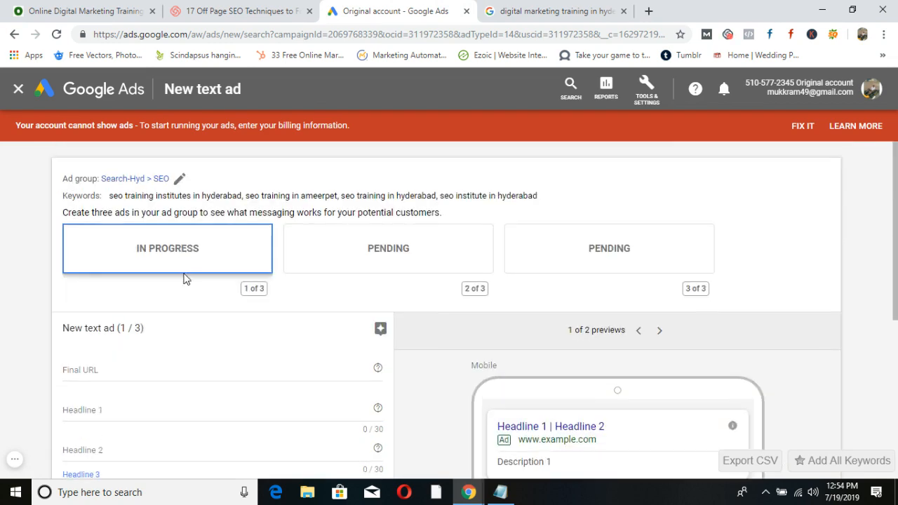
{"action": "left_click", "coordinate": [101, 369]}
{"action": "left_click", "coordinate": [83, 9]}
{"action": "left_click", "coordinate": [215, 34]}
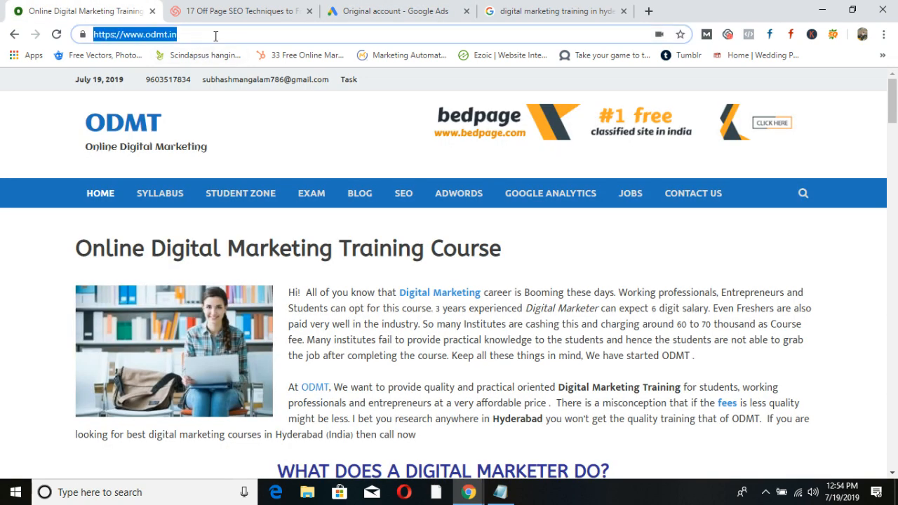
{"action": "left_click", "coordinate": [378, 14]}
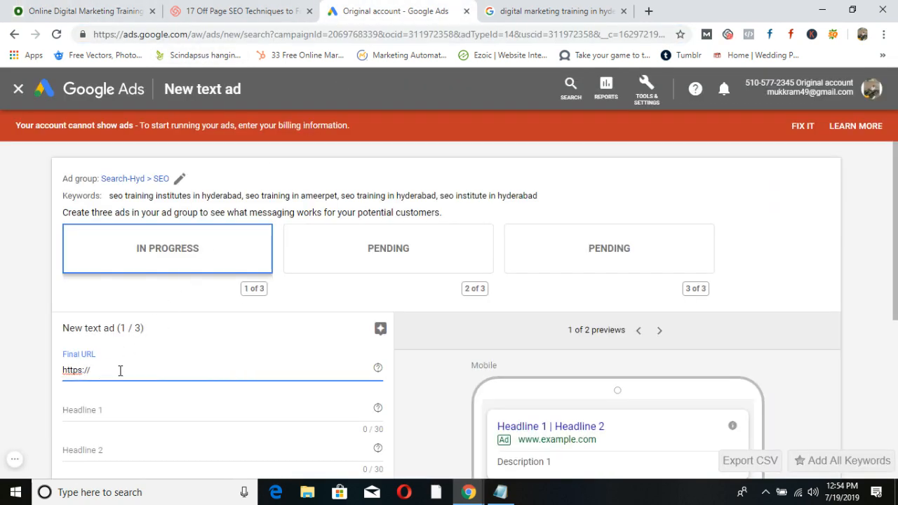
{"action": "left_click_drag", "start_coordinate": [119, 369], "coordinate": [51, 372]}
{"action": "type", "text": "https://www.odmt.in/"}
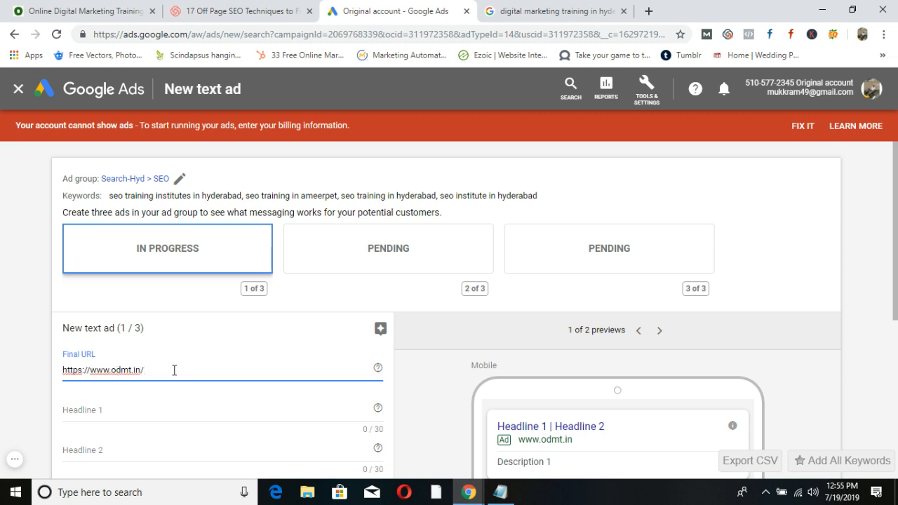
{"action": "type", "text": "/"}
{"action": "left_click", "coordinate": [34, 5]}
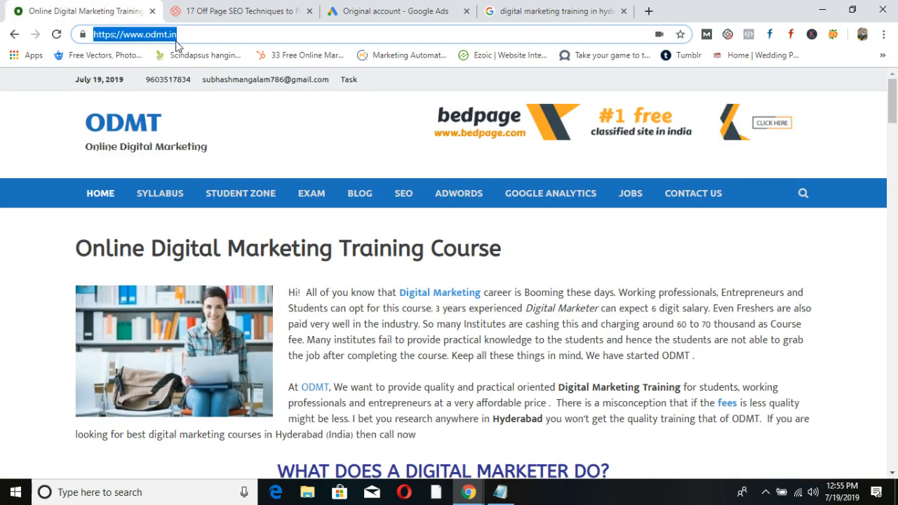
{"action": "left_click", "coordinate": [415, 10]}
{"action": "left_click", "coordinate": [122, 413]}
Enter Headline 1 as 'Best SEO Training in Hyderabad'.
{"action": "scroll", "coordinate": [150, 421], "scroll_direction": "down", "scroll_amount": 2}
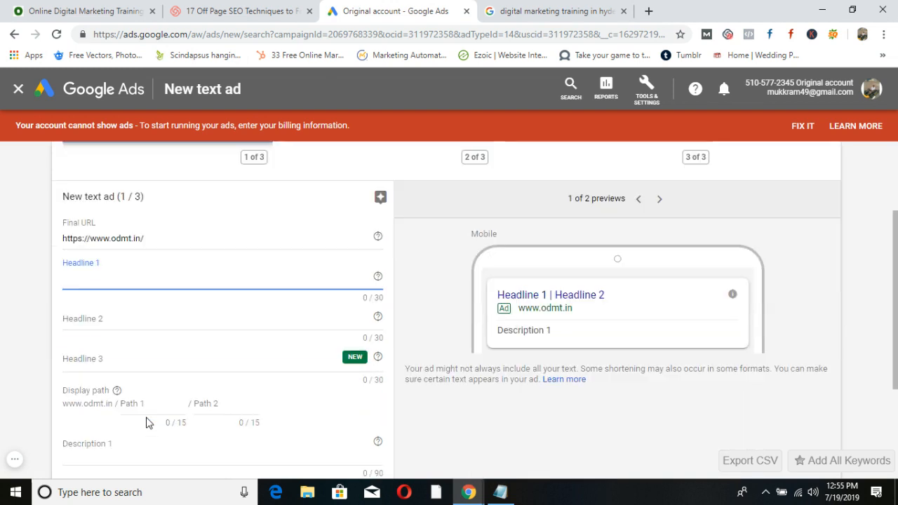
{"action": "type", "text": "S"}
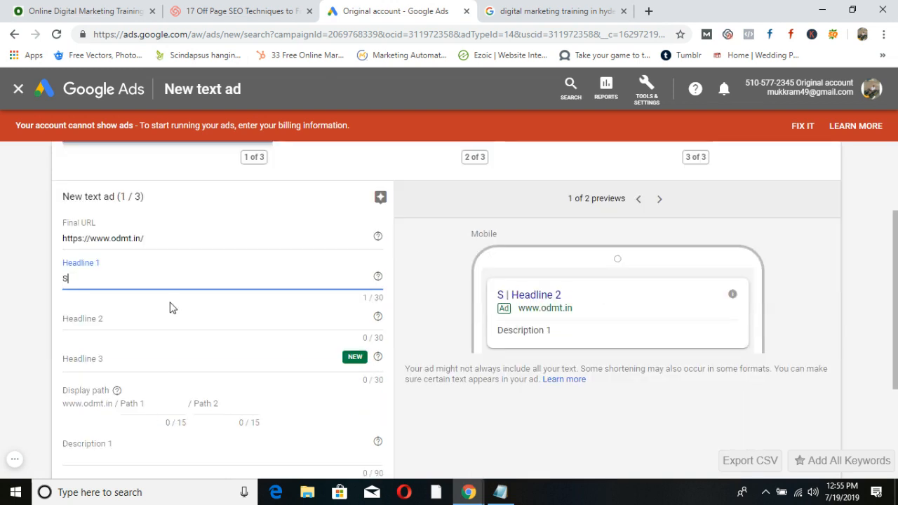
{"action": "type", "text": "EO Trainin"}
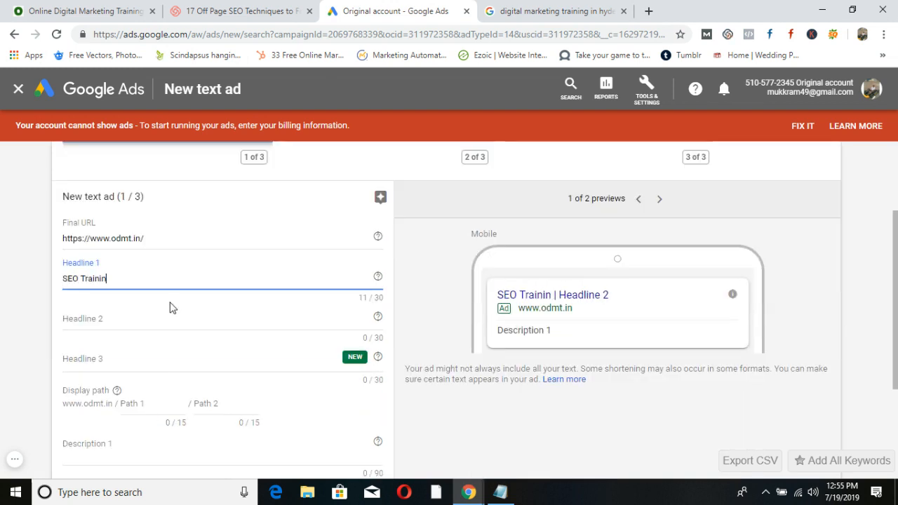
{"action": "type", "text": "g in Hyderabad"}
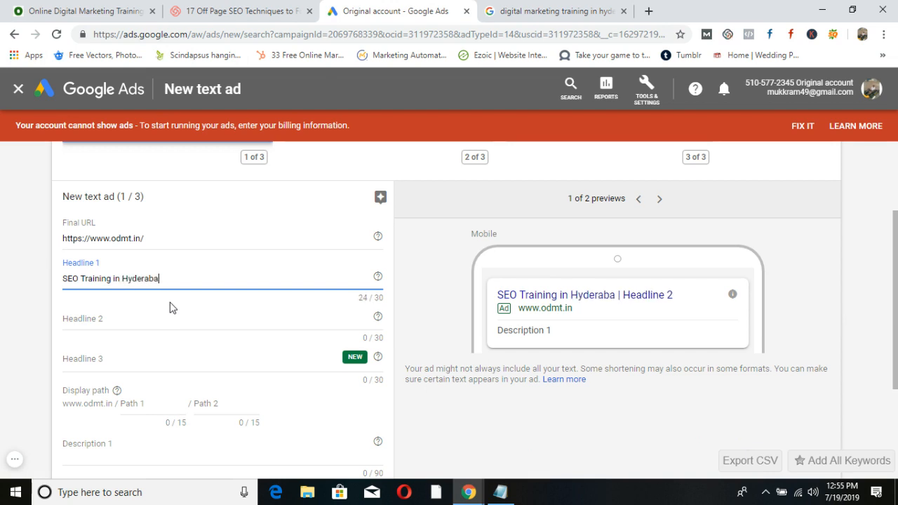
{"action": "key", "text": "ctrl+Left"}
{"action": "key", "text": "ctrl+Left"}
{"action": "key", "text": "ctrl+Left"}
{"action": "key", "text": "ctrl+Left"}
{"action": "type", "text": "Best"}
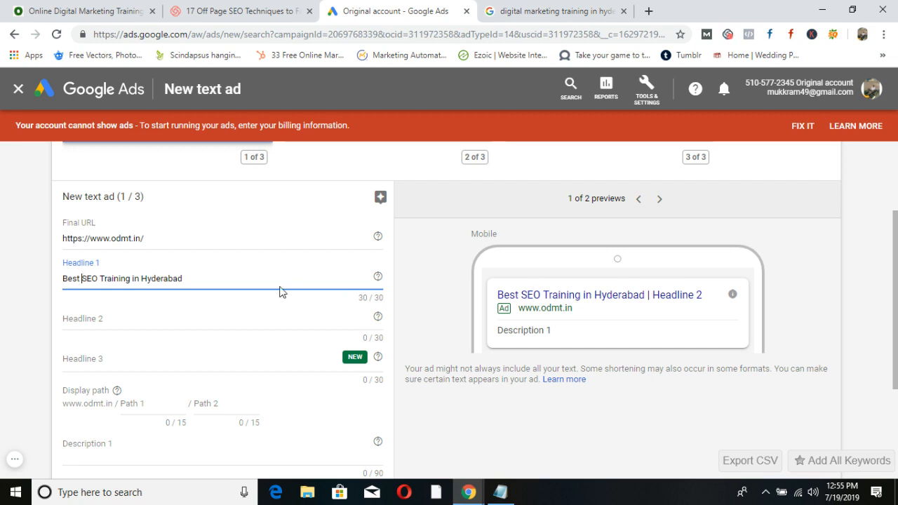
{"action": "left_click", "coordinate": [231, 278]}
{"action": "type", "text": "g"}
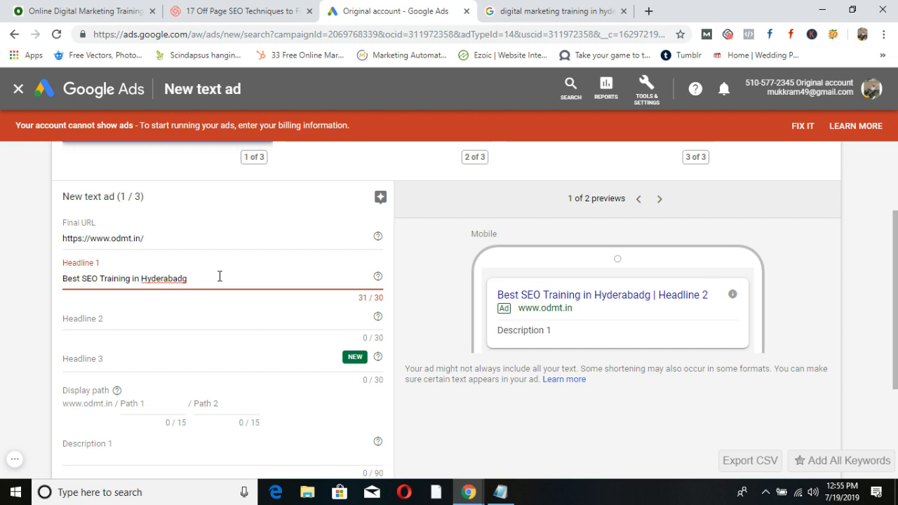
{"action": "key", "text": "BackSpace"}
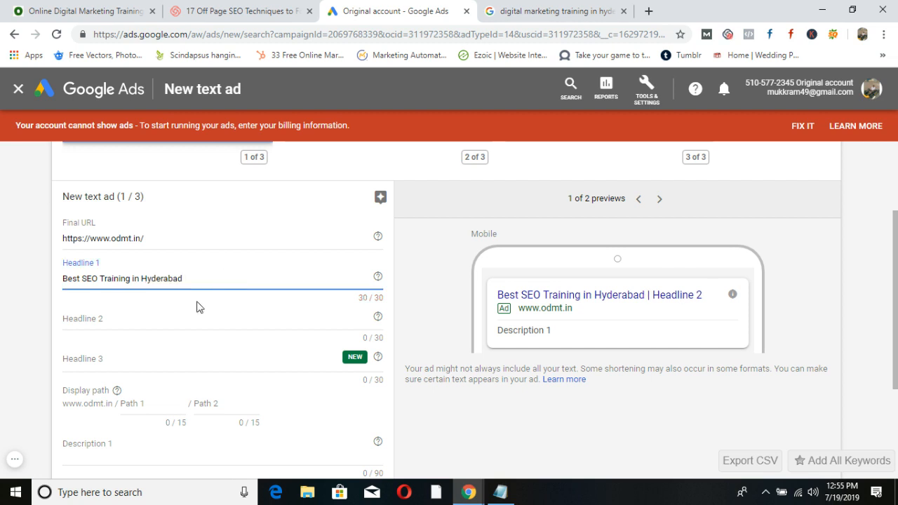
Enter headlines 'Get Job Ready in 2 Months' and '100% Job Placement in 2 Months', then review all three.
{"action": "left_click", "coordinate": [151, 320]}
{"action": "type", "text": "Get"}
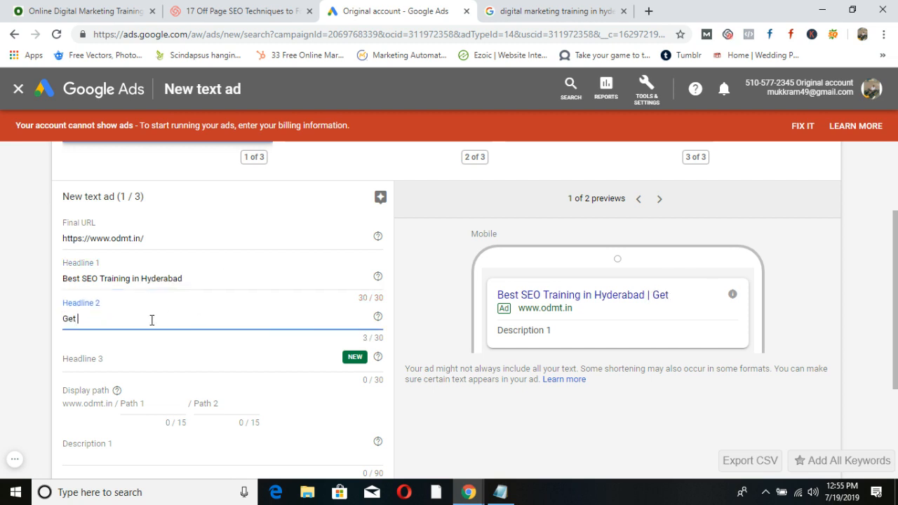
{"action": "type", "text": " Job Ready "}
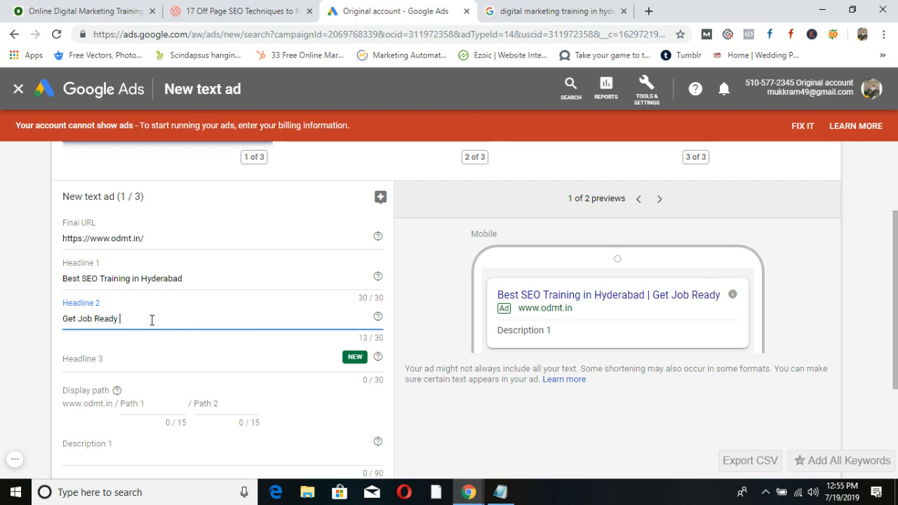
{"action": "type", "text": "in 2 Months"}
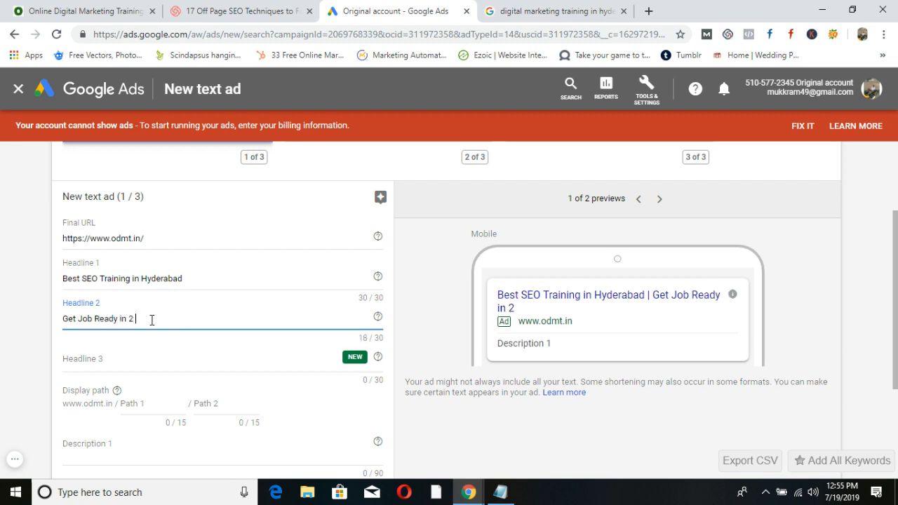
{"action": "left_click", "coordinate": [132, 356]}
{"action": "type", "text": "100% "}
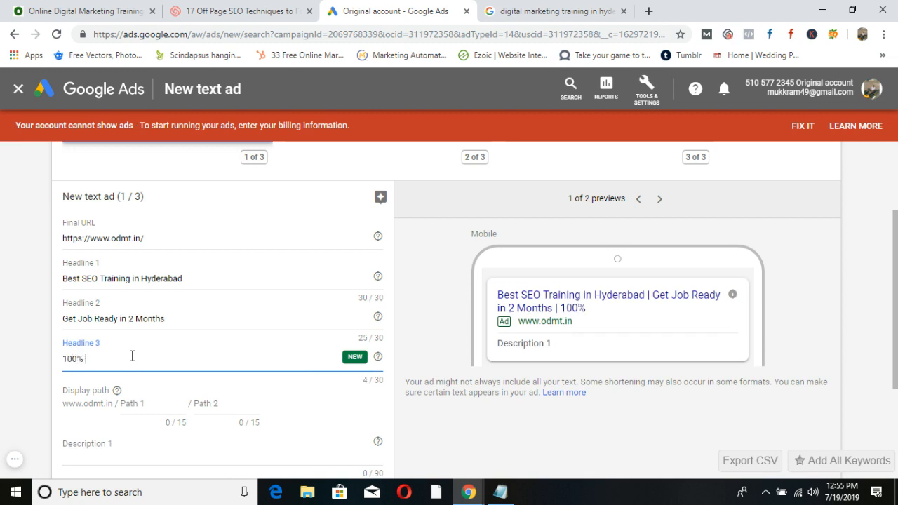
{"action": "type", "text": "Job Placement"}
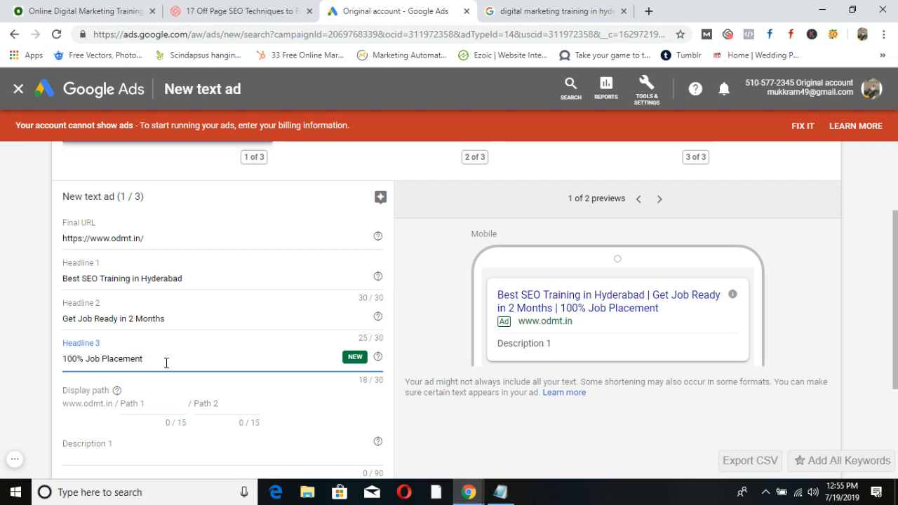
{"action": "type", "text": " in  2 Months"}
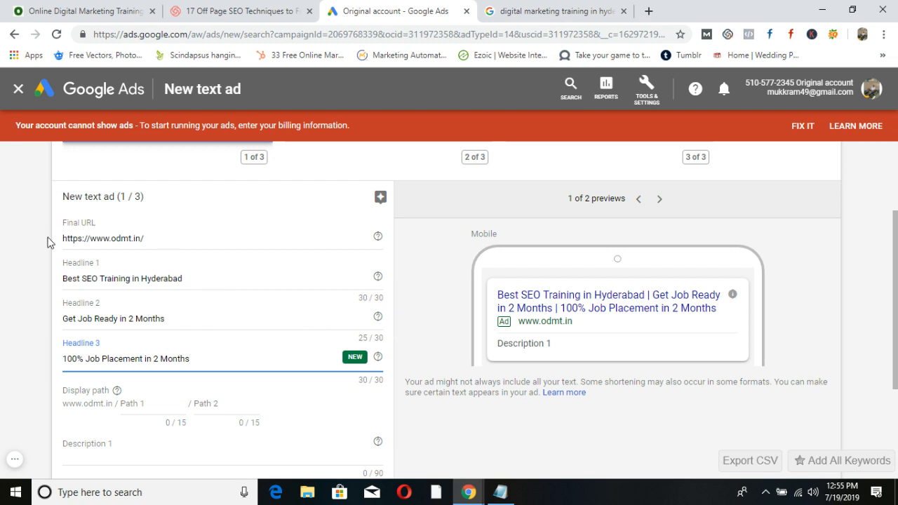
{"action": "left_click_drag", "start_coordinate": [199, 281], "coordinate": [48, 283]}
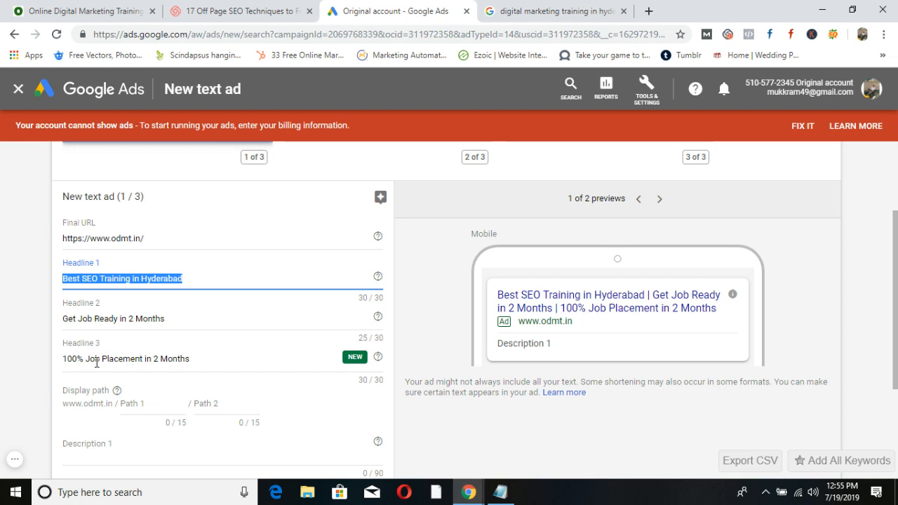
{"action": "left_click_drag", "start_coordinate": [177, 319], "coordinate": [49, 324]}
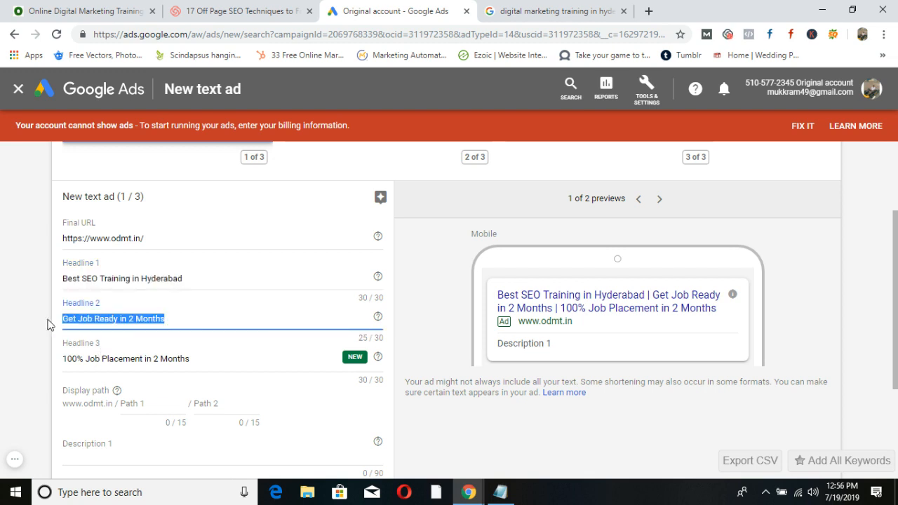
{"action": "left_click_drag", "start_coordinate": [232, 358], "coordinate": [72, 356]}
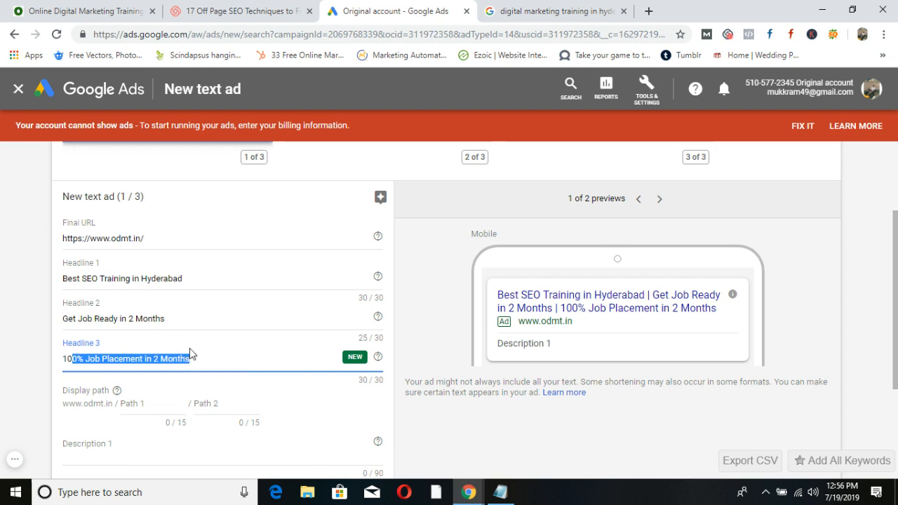
{"action": "left_click_drag", "start_coordinate": [211, 324], "coordinate": [185, 288]}
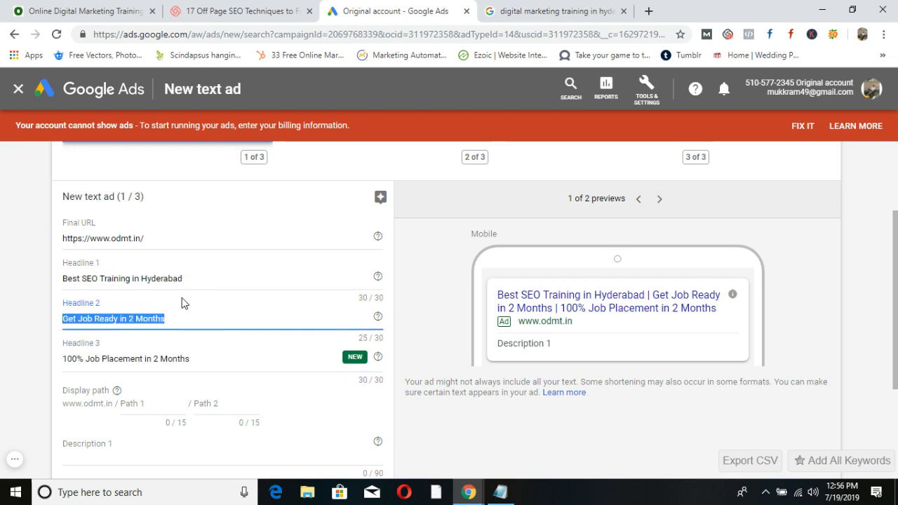
{"action": "left_click", "coordinate": [202, 356]}
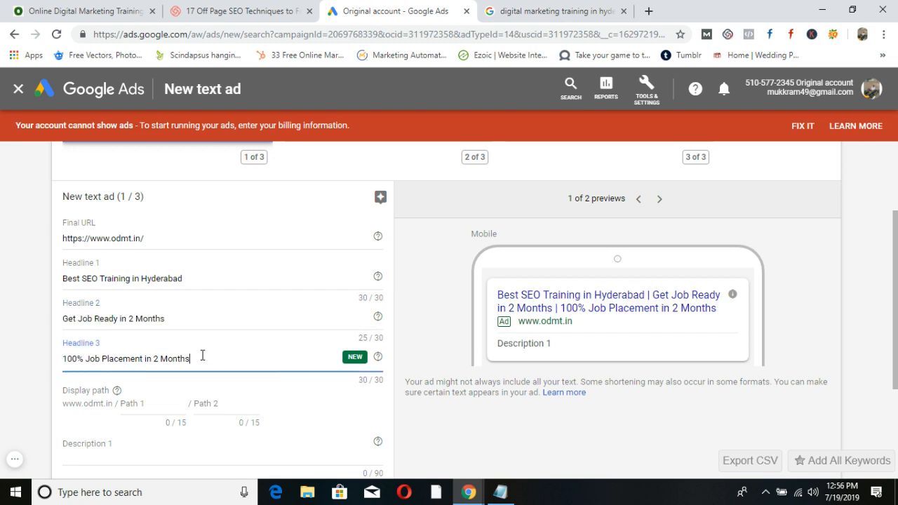
{"action": "scroll", "coordinate": [202, 356], "scroll_direction": "down", "scroll_amount": 1}
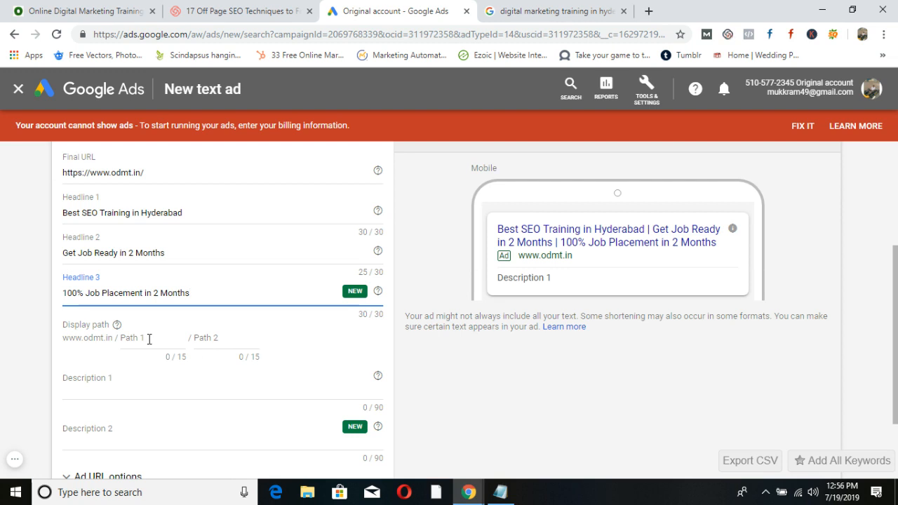
Write Description 1: 'Get Trained By industry expert and Get Job Ready in Less than 2 Months. Call us for Demo'.
{"action": "left_click", "coordinate": [111, 384]}
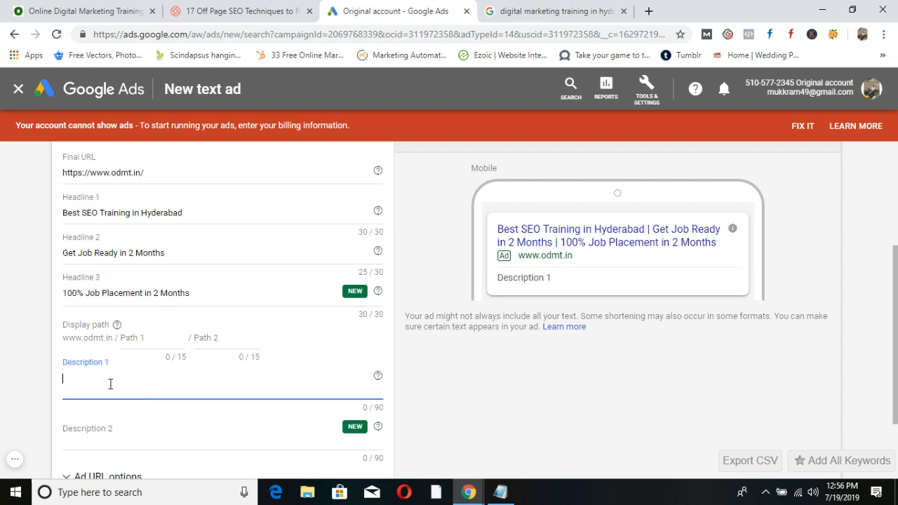
{"action": "left_click", "coordinate": [120, 435]}
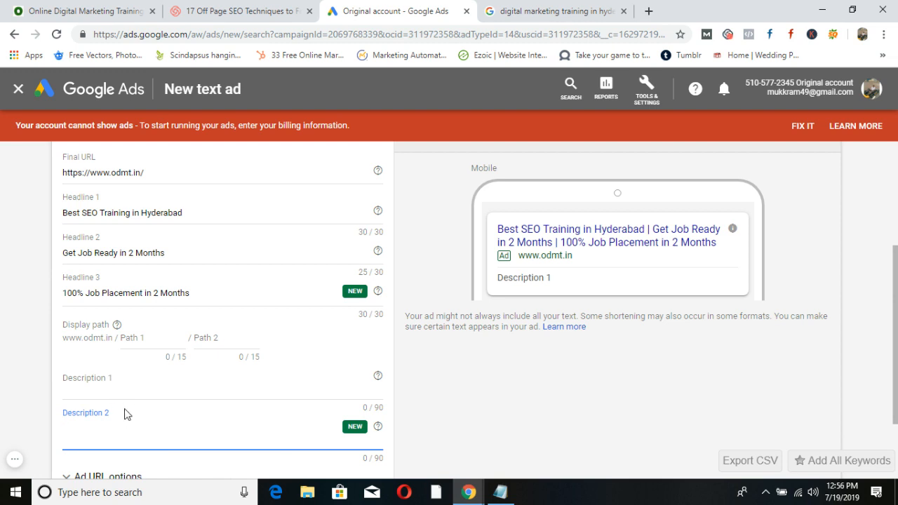
{"action": "left_click", "coordinate": [126, 382]}
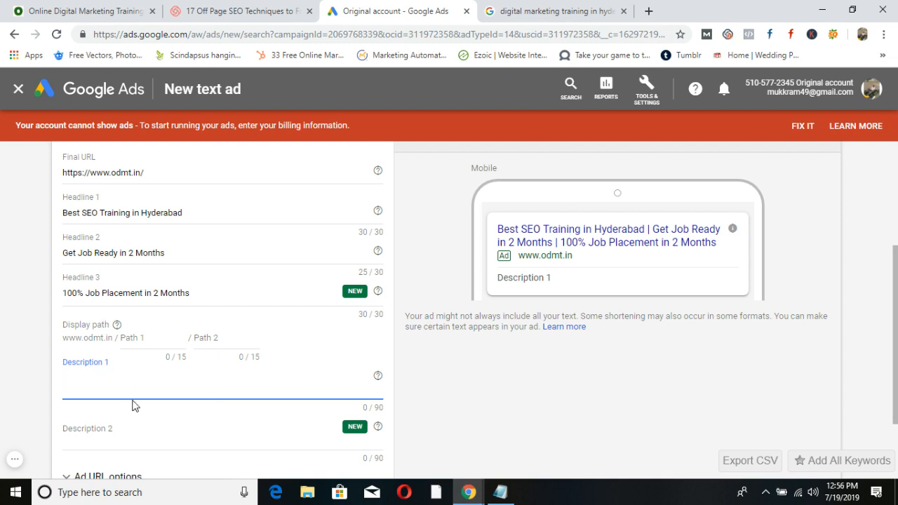
{"action": "type", "text": "Get Traind"}
{"action": "key", "text": "BackSpace"}
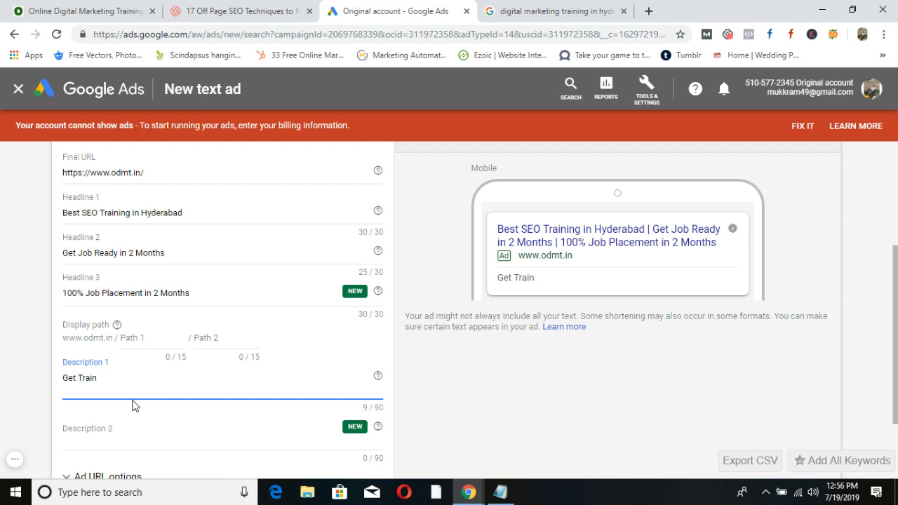
{"action": "type", "text": "ed By indu"}
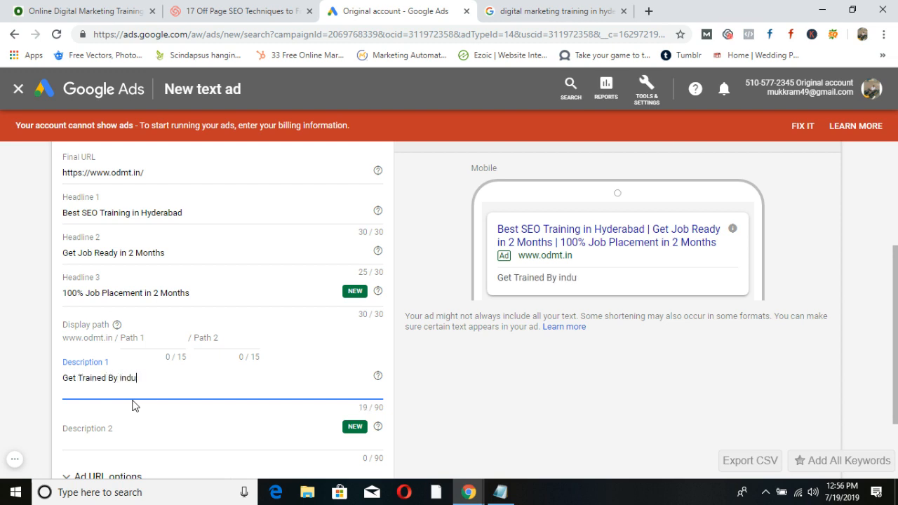
{"action": "type", "text": "stry expert"}
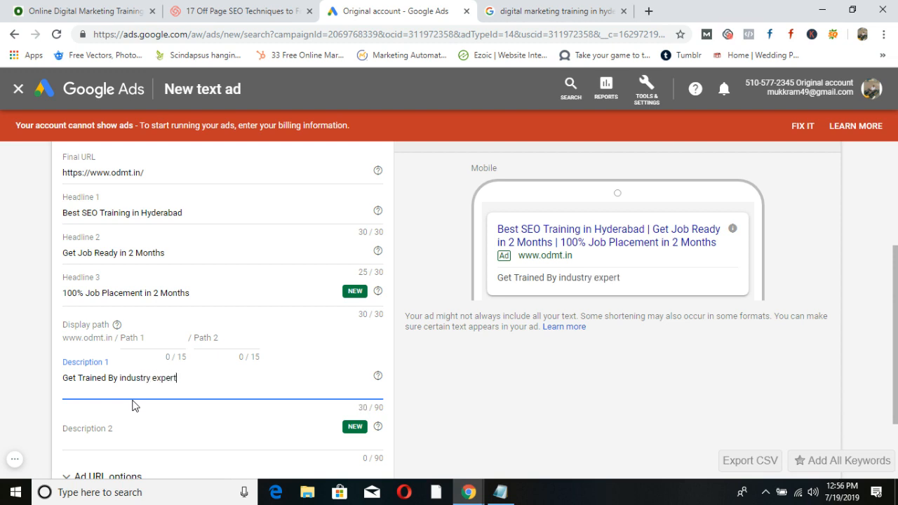
{"action": "type", "text": " and g"}
{"action": "key", "text": "BackSpace"}
{"action": "type", "text": "Get Job Ready"}
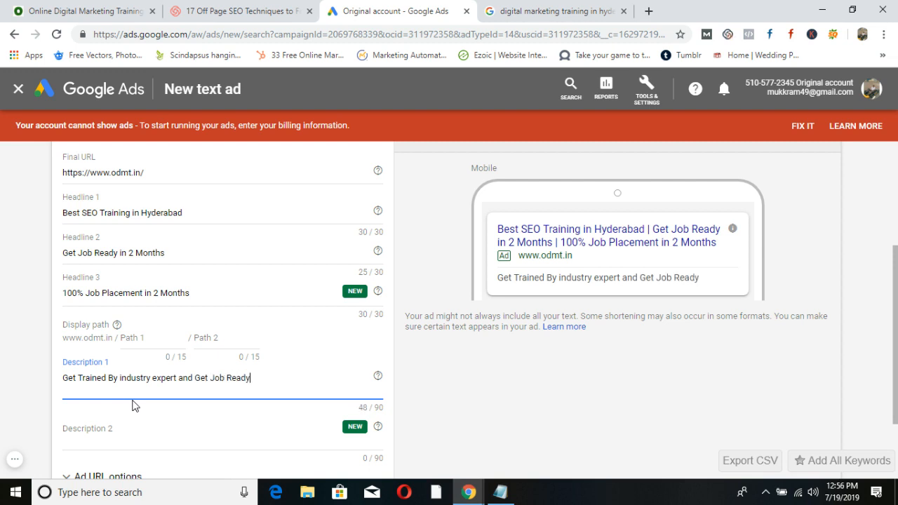
{"action": "type", "text": " in Less tha"}
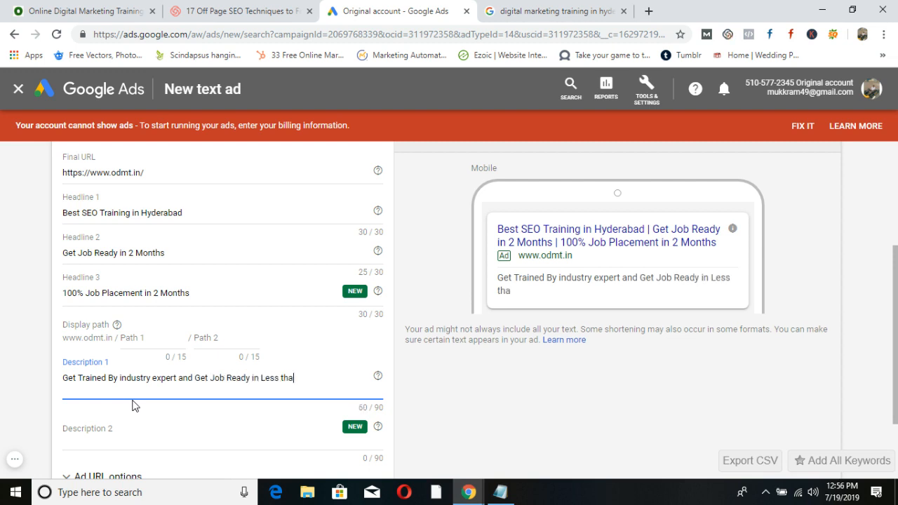
{"action": "type", "text": "n 2 Months,"}
{"action": "key", "text": "BackSpace"}
{"action": "type", "text": "."}
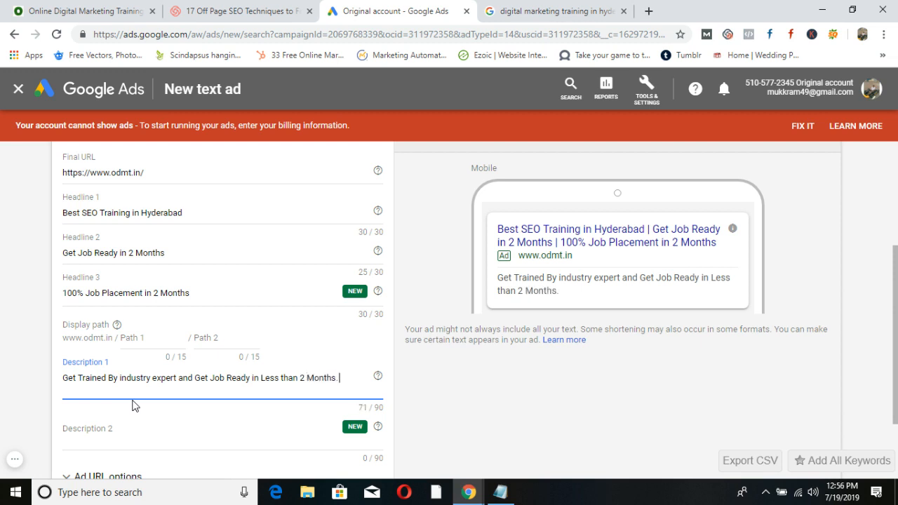
{"action": "type", "text": " Call us for Demo"}
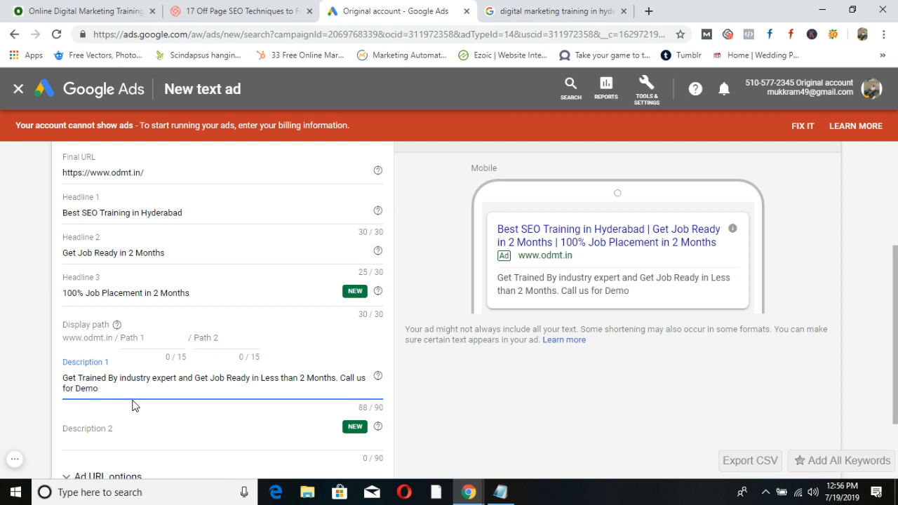
{"action": "left_click", "coordinate": [87, 436]}
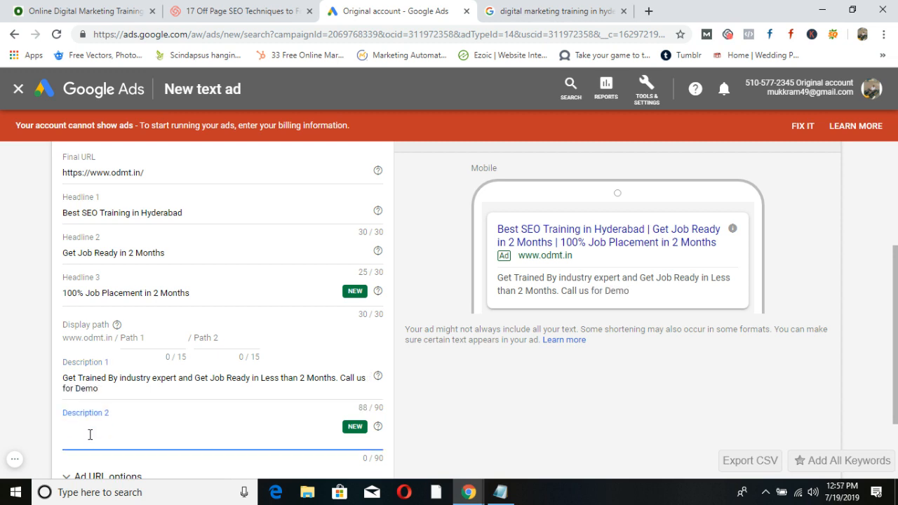
Write Description 2 about live projects, a One Month Internship Opportunity and course material.
{"action": "type", "text": "Get Trained on live"}
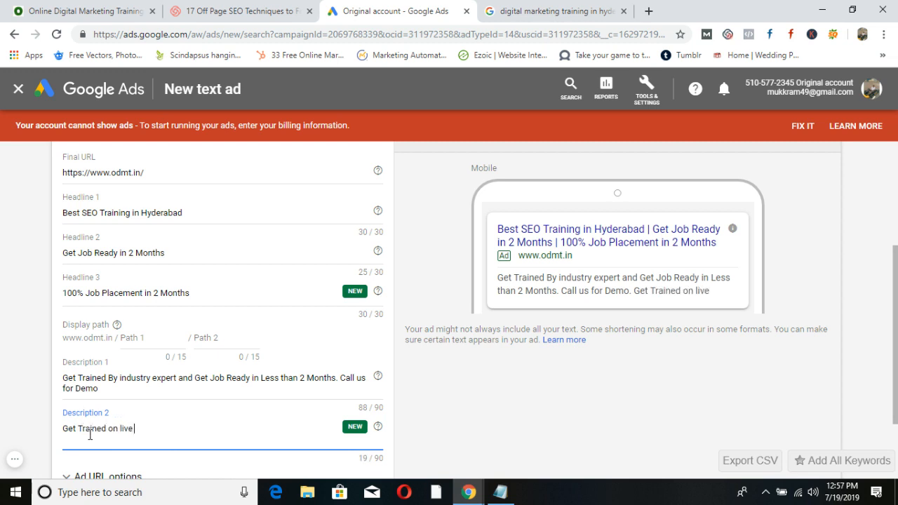
{"action": "type", "text": " projects"}
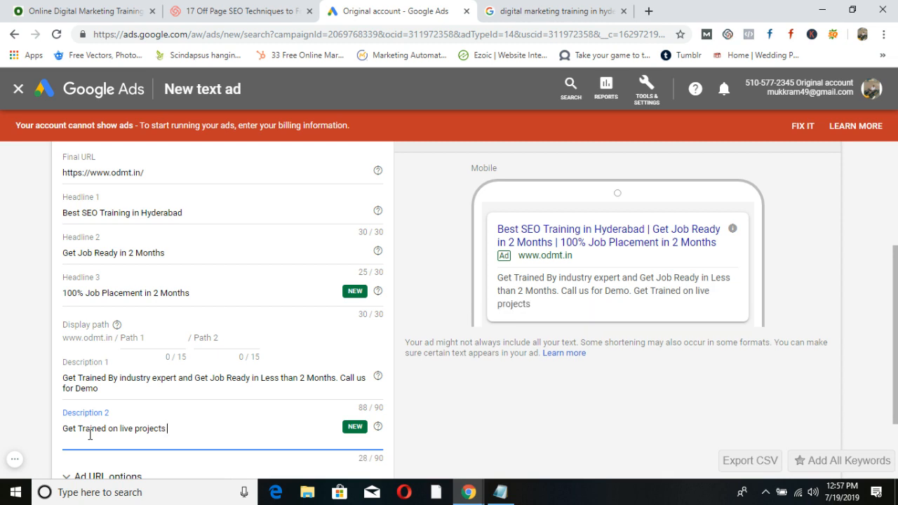
{"action": "type", "text": " with One Onth"}
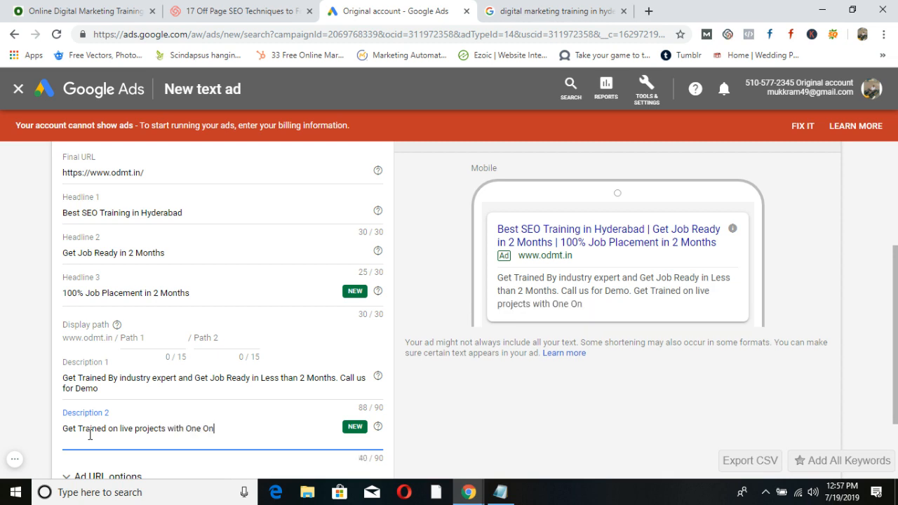
{"action": "key", "text": "BackSpace"}
{"action": "key", "text": "BackSpace"}
{"action": "key", "text": "BackSpace"}
{"action": "key", "text": "BackSpace"}
{"action": "type", "text": "Month Internsh"}
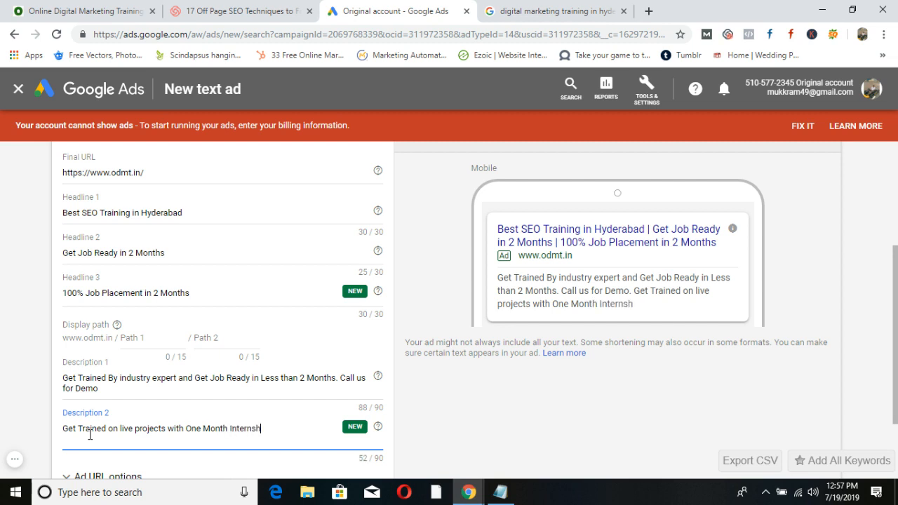
{"action": "type", "text": "ip Opportunity"}
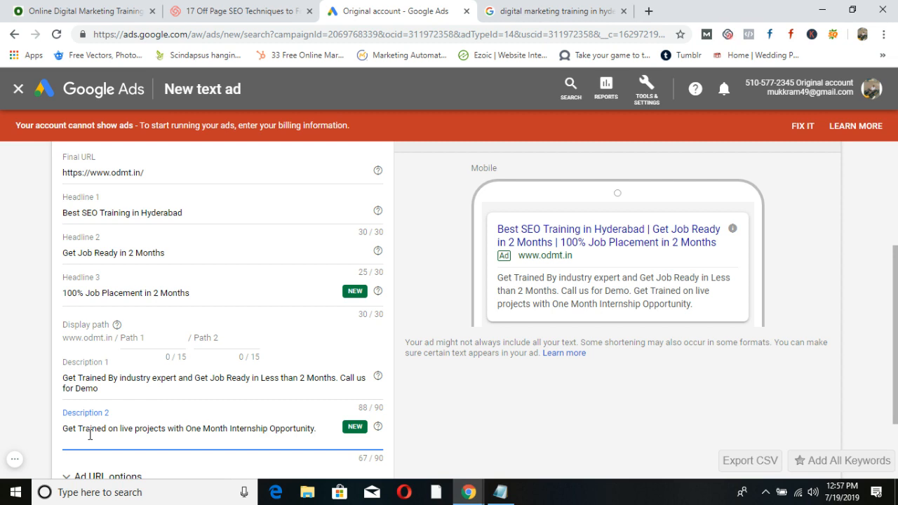
{"action": "type", "text": ". Course ma"}
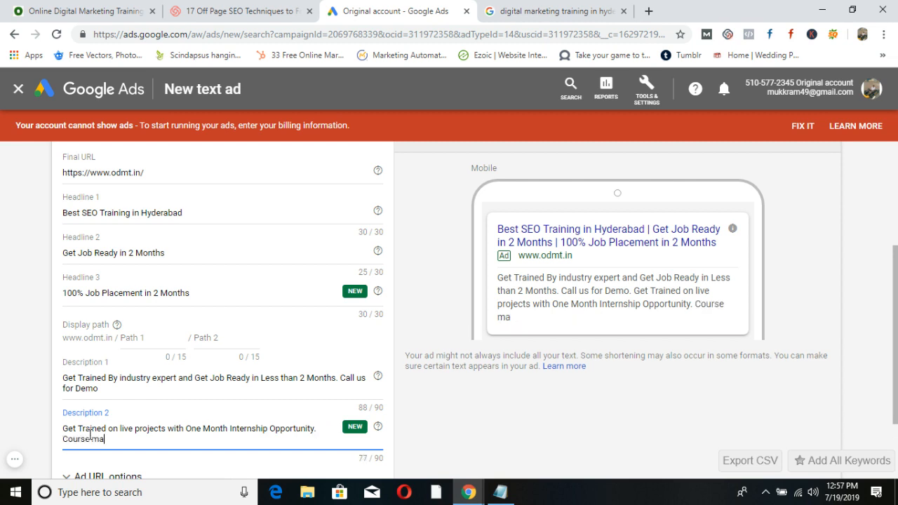
{"action": "type", "text": "terial and Lab"}
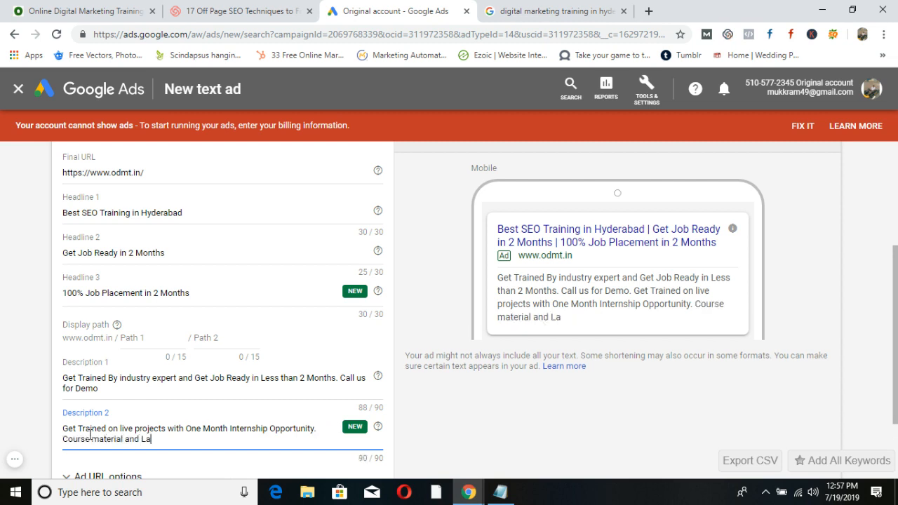
{"action": "key", "text": "BackSpace"}
{"action": "key", "text": "BackSpace"}
{"action": "key", "text": "BackSpace"}
{"action": "key", "text": "BackSpace"}
{"action": "key", "text": "BackSpace"}
{"action": "key", "text": "BackSpace"}
{"action": "key", "text": "BackSpace"}
{"action": "key", "text": "BackSpace"}
{"action": "type", "text": "."}
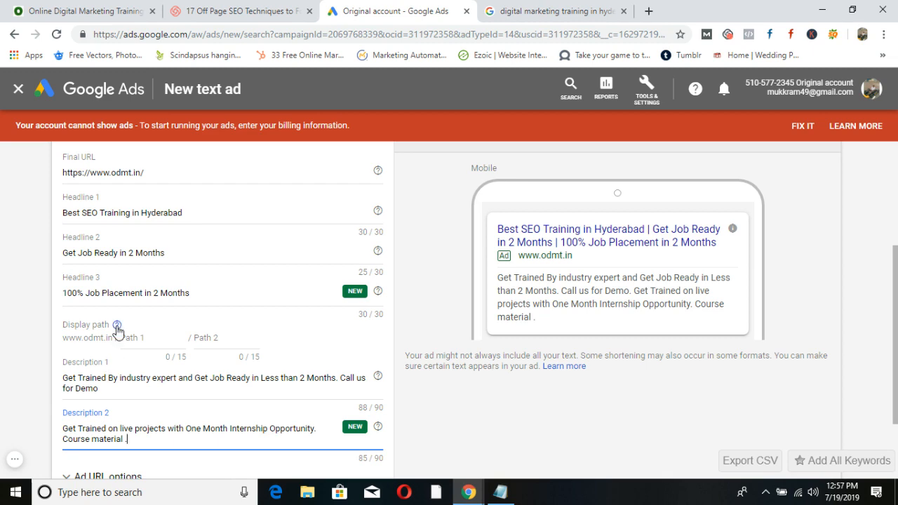
Revisit the first headline, then go back to the competitor search results.
{"action": "scroll", "coordinate": [117, 330], "scroll_direction": "up", "scroll_amount": 2}
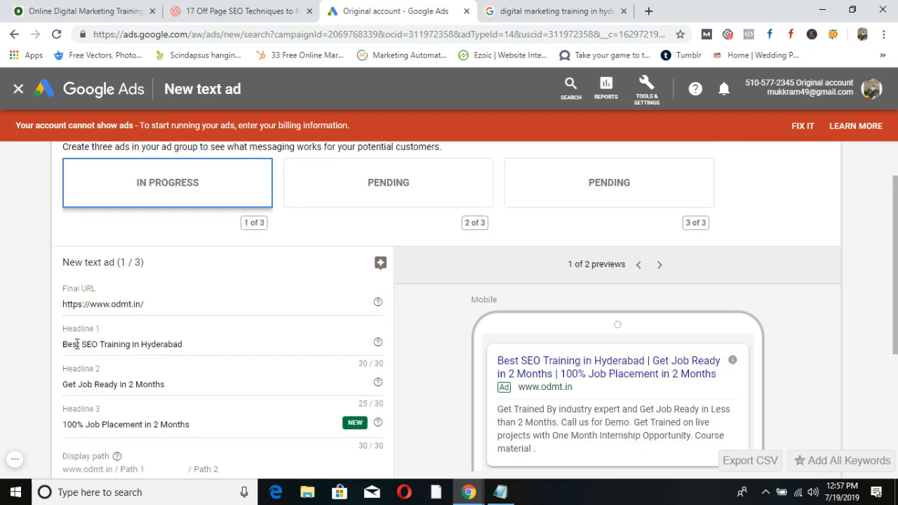
{"action": "left_click", "coordinate": [67, 344]}
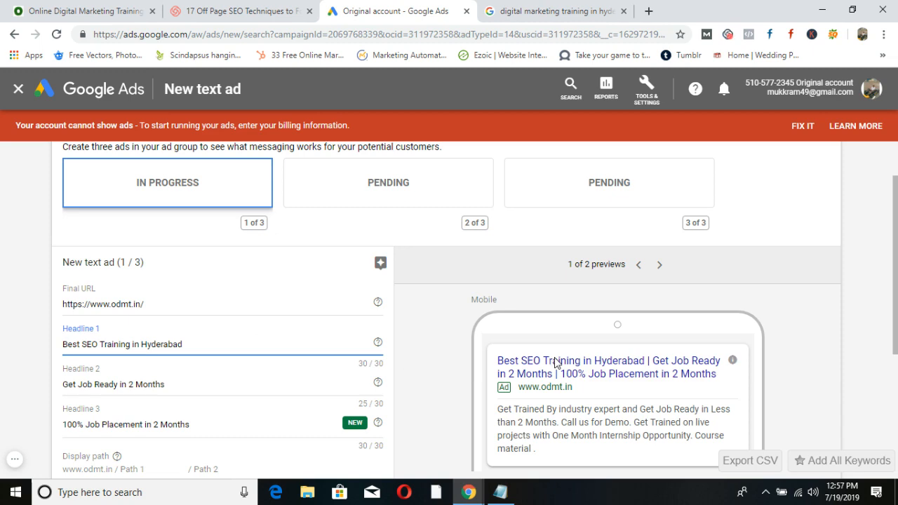
{"action": "scroll", "coordinate": [176, 383], "scroll_direction": "down", "scroll_amount": 1}
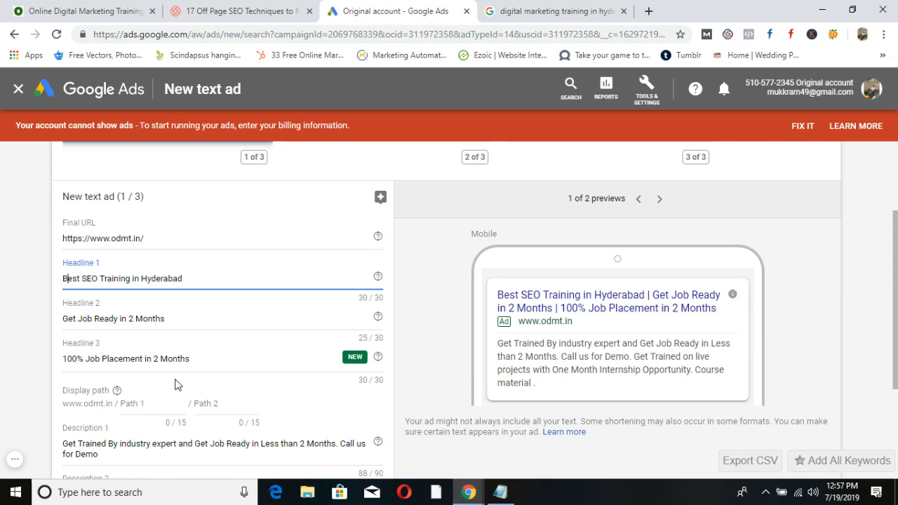
{"action": "left_click", "coordinate": [511, 9]}
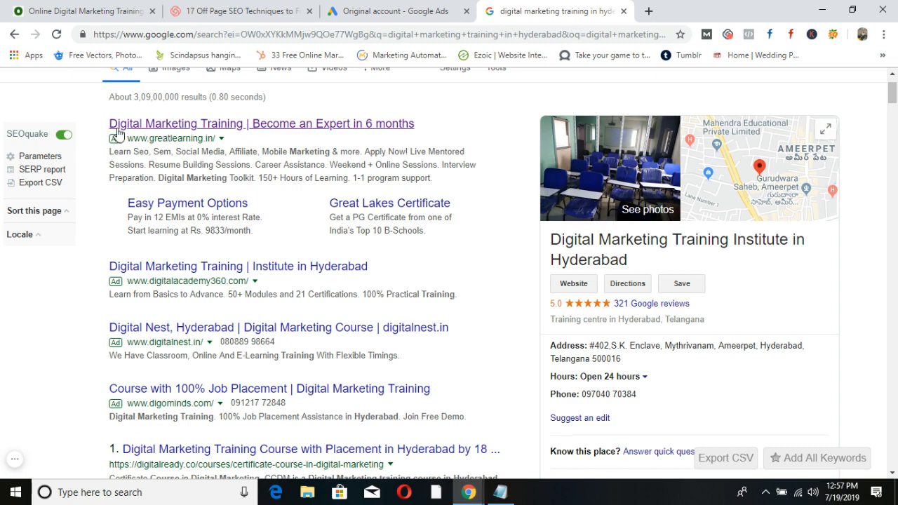
Scroll through the search results reviewing competitor ads such as iide.co and dsim.in.
{"action": "scroll", "coordinate": [260, 274], "scroll_direction": "down", "scroll_amount": 1}
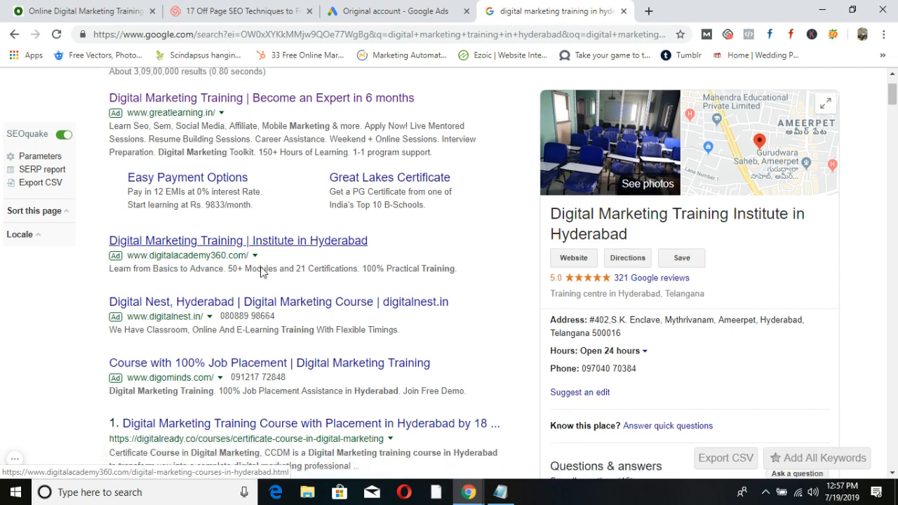
{"action": "scroll", "coordinate": [407, 285], "scroll_direction": "down", "scroll_amount": 20}
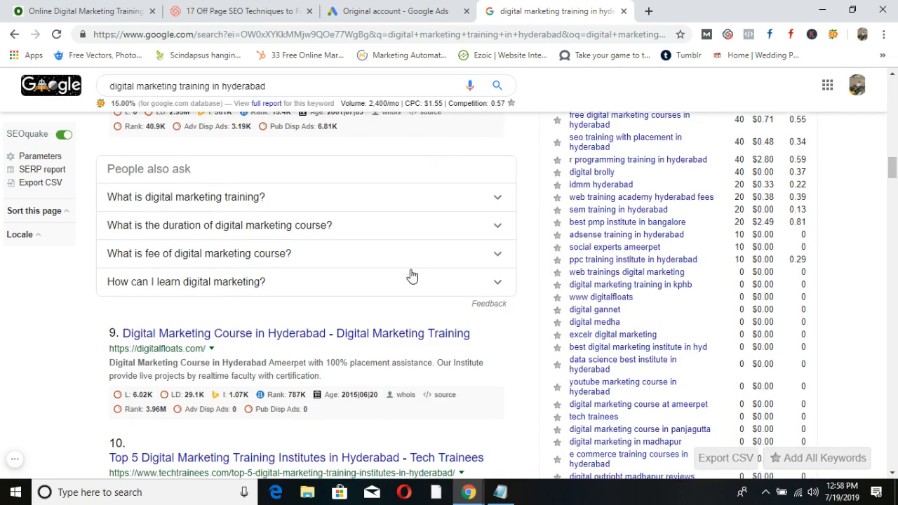
{"action": "scroll", "coordinate": [406, 260], "scroll_direction": "down", "scroll_amount": 20}
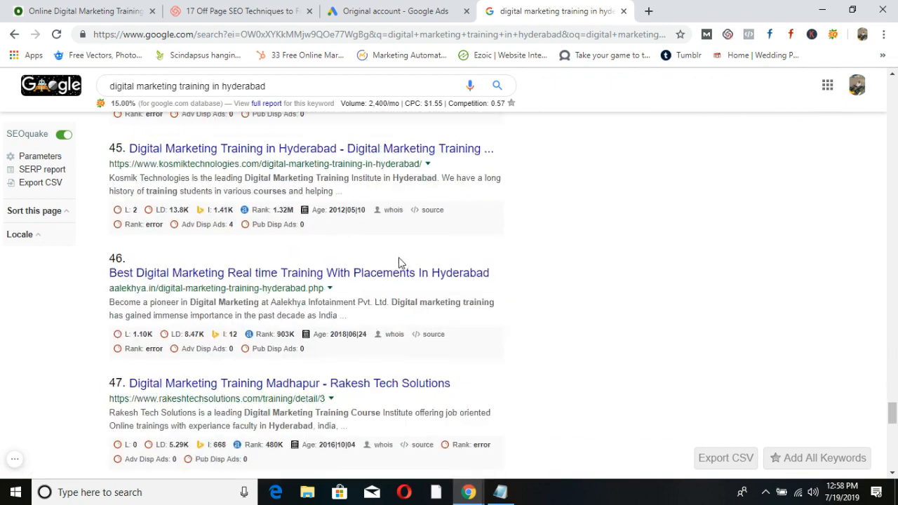
{"action": "scroll", "coordinate": [404, 284], "scroll_direction": "up", "scroll_amount": 3}
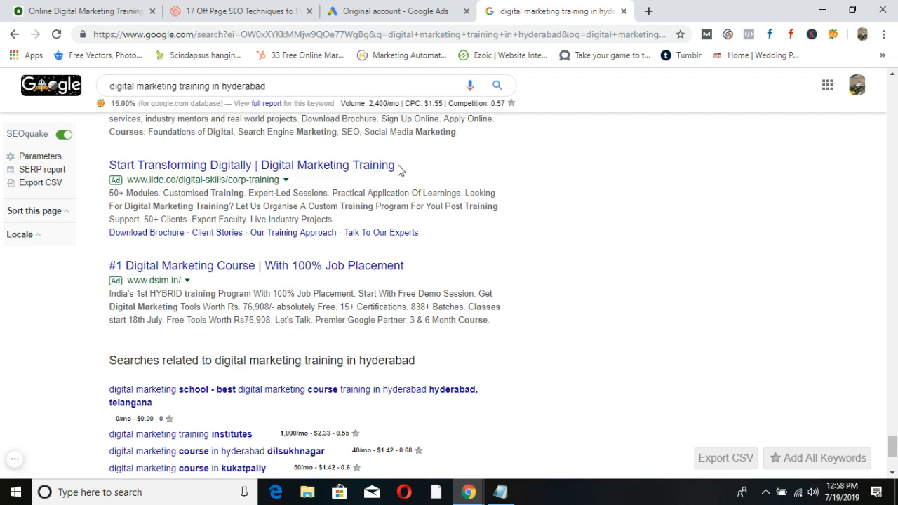
Return to the ad draft and use SAVE AND ADD ANOTHER to begin the second ad.
{"action": "left_click", "coordinate": [421, 11]}
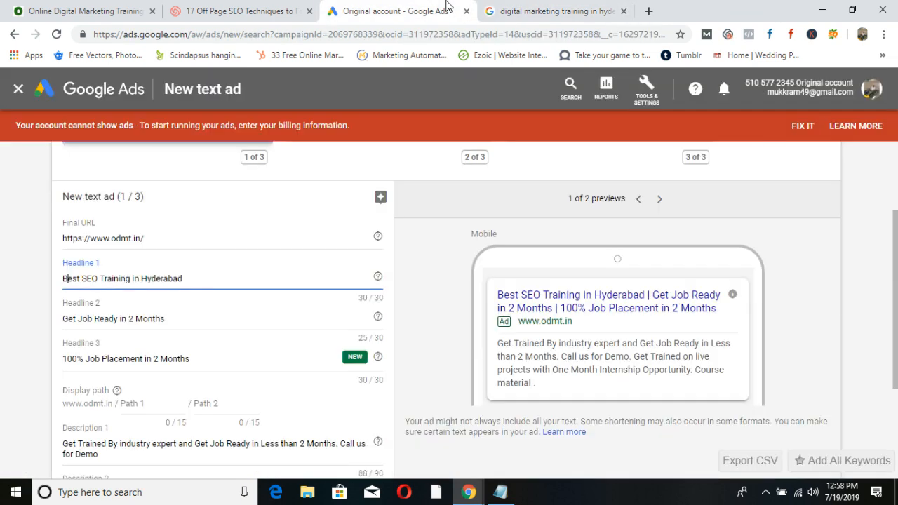
{"action": "scroll", "coordinate": [232, 321], "scroll_direction": "down", "scroll_amount": 2}
{"action": "scroll", "coordinate": [232, 321], "scroll_direction": "up", "scroll_amount": 2}
{"action": "scroll", "coordinate": [232, 321], "scroll_direction": "down", "scroll_amount": 3}
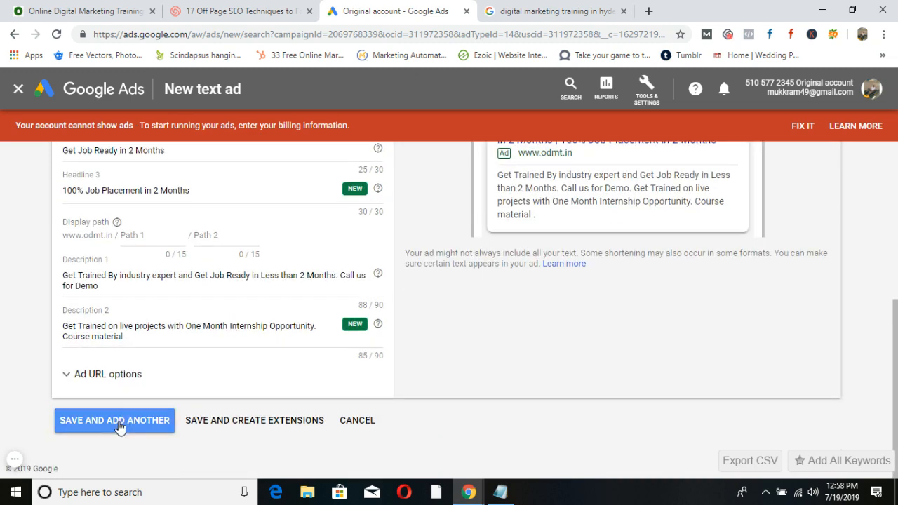
{"action": "left_click", "coordinate": [115, 421]}
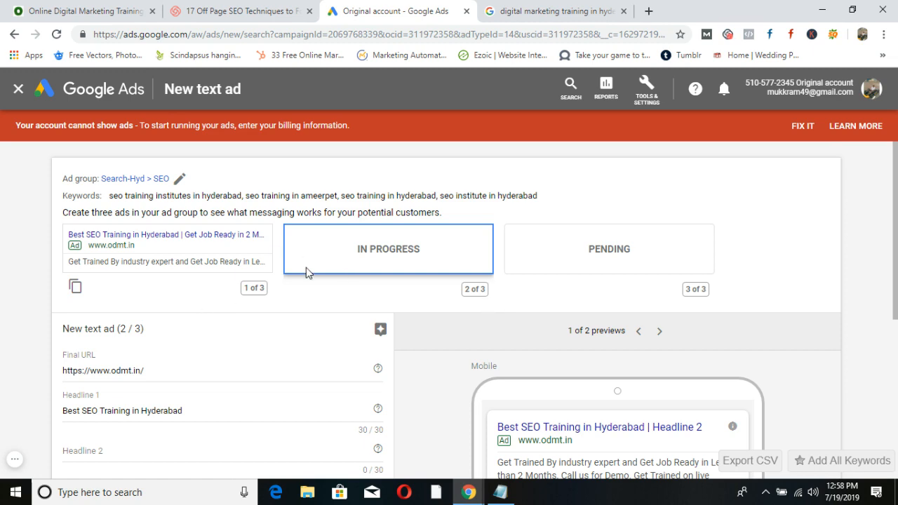
{"action": "scroll", "coordinate": [305, 272], "scroll_direction": "down", "scroll_amount": 3}
{"action": "scroll", "coordinate": [305, 267], "scroll_direction": "down", "scroll_amount": 1}
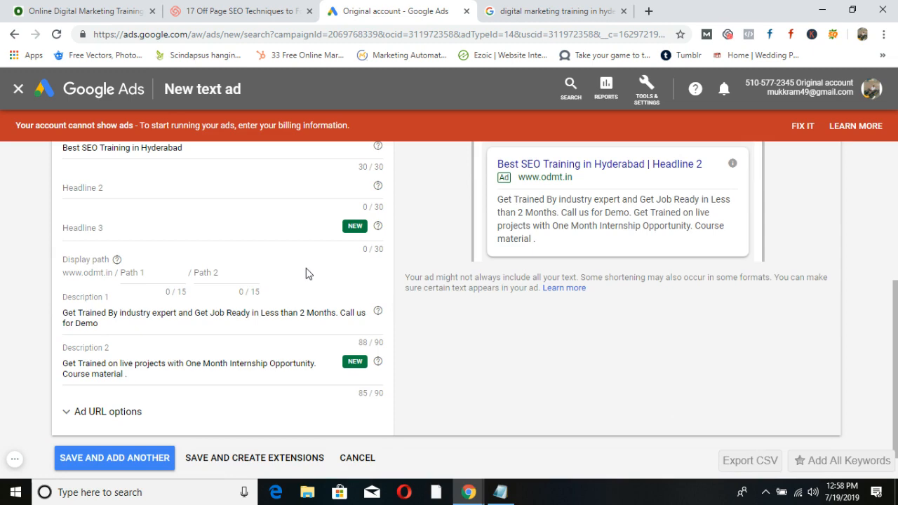
{"action": "scroll", "coordinate": [306, 268], "scroll_direction": "up", "scroll_amount": 4}
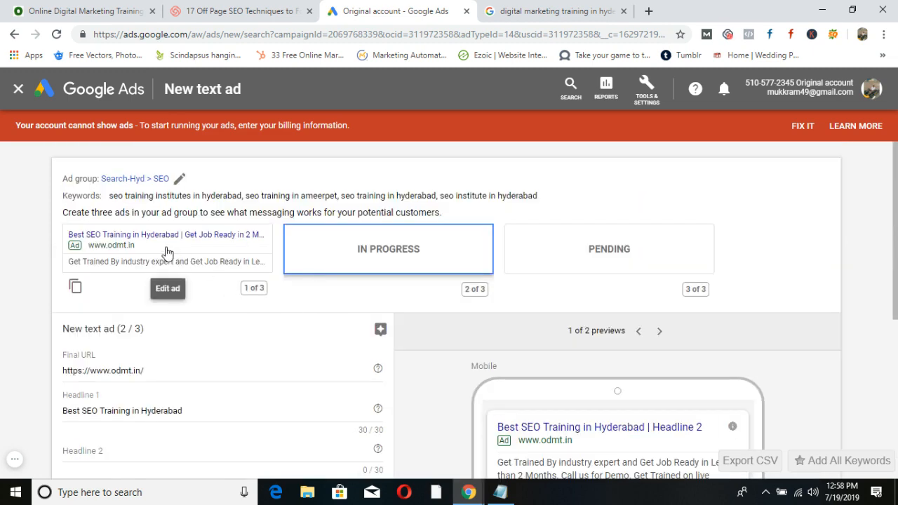
{"action": "scroll", "coordinate": [157, 403], "scroll_direction": "down", "scroll_amount": 4}
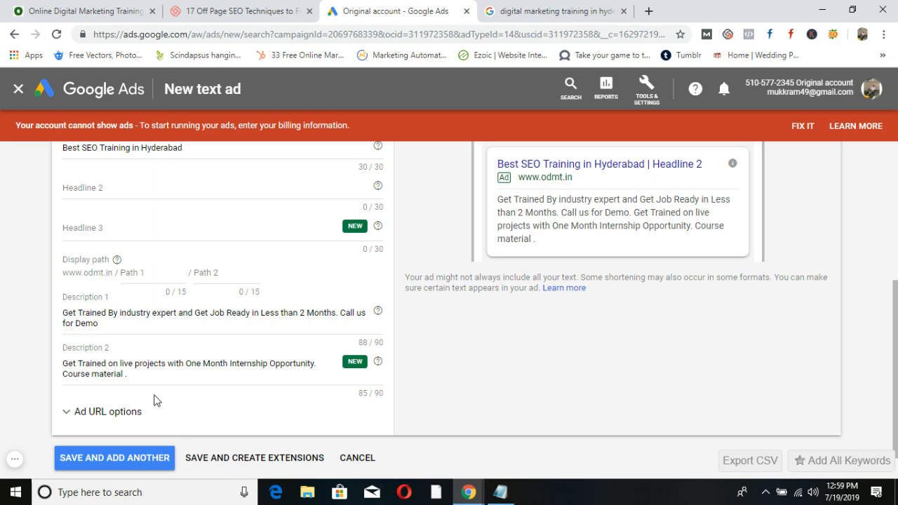
{"action": "scroll", "coordinate": [156, 400], "scroll_direction": "down", "scroll_amount": 1}
{"action": "left_click", "coordinate": [352, 423]}
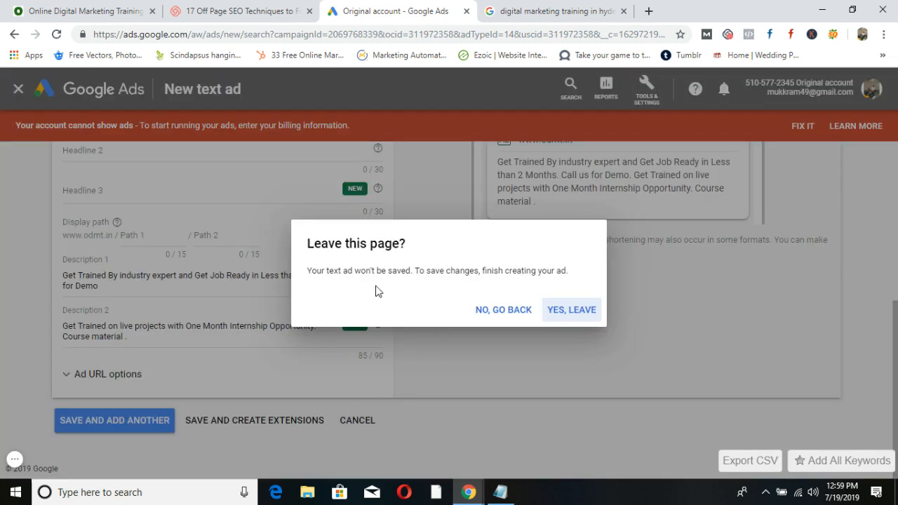
{"action": "left_click", "coordinate": [573, 311]}
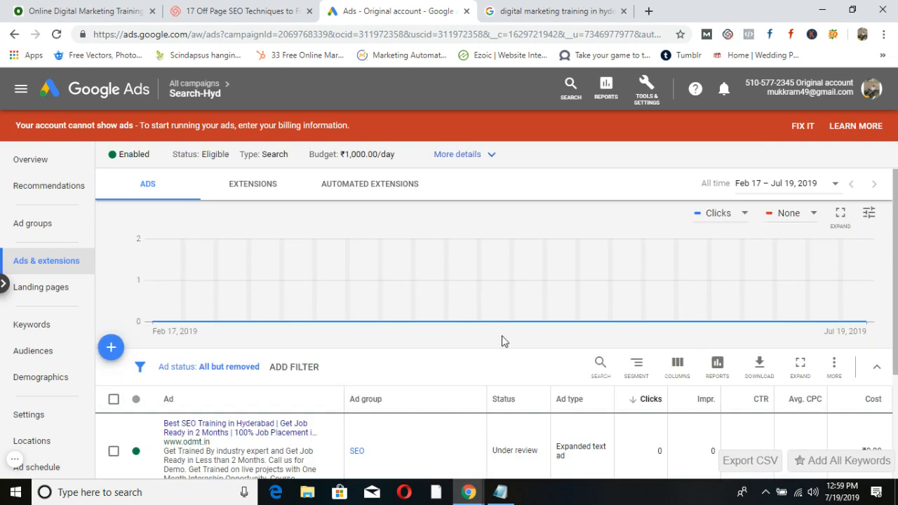
{"action": "scroll", "coordinate": [277, 435], "scroll_direction": "down", "scroll_amount": 1}
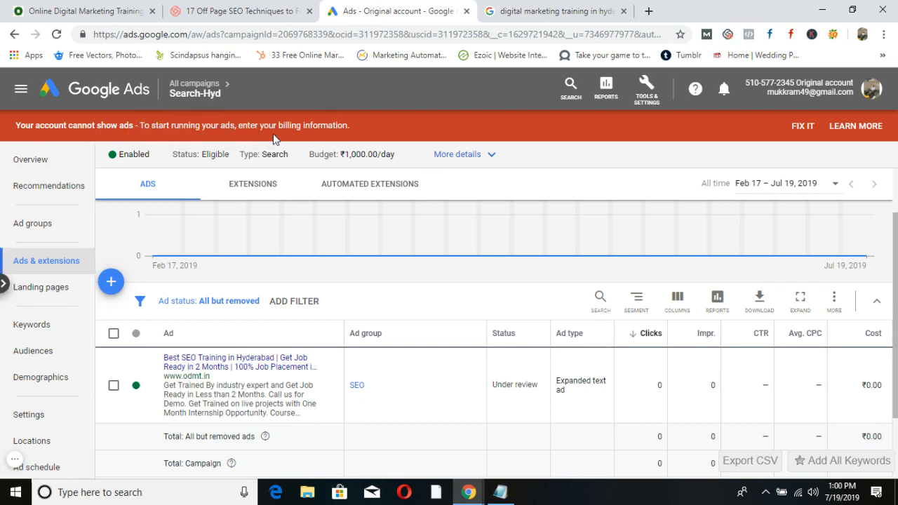
Open billing setup via FIX IT and review the Automatic payments page alongside the Notepad notes.
{"action": "left_click", "coordinate": [800, 127]}
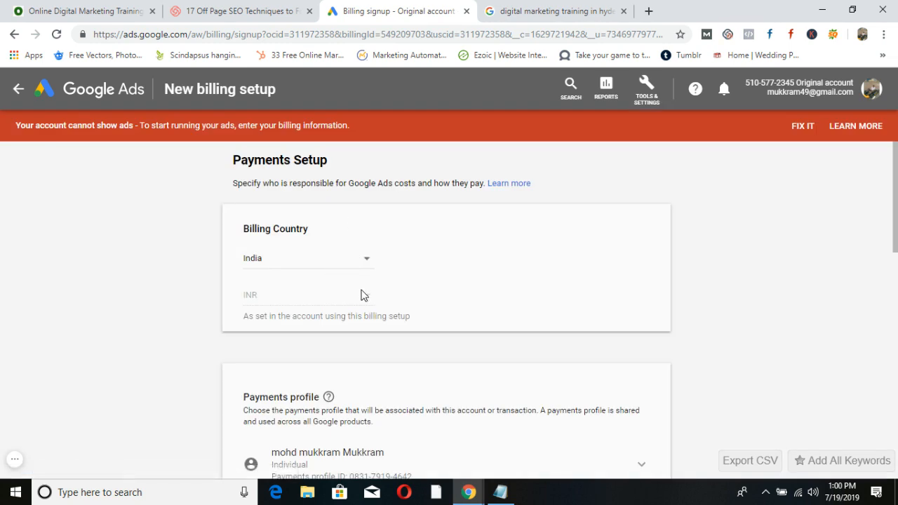
{"action": "scroll", "coordinate": [346, 315], "scroll_direction": "down", "scroll_amount": 4}
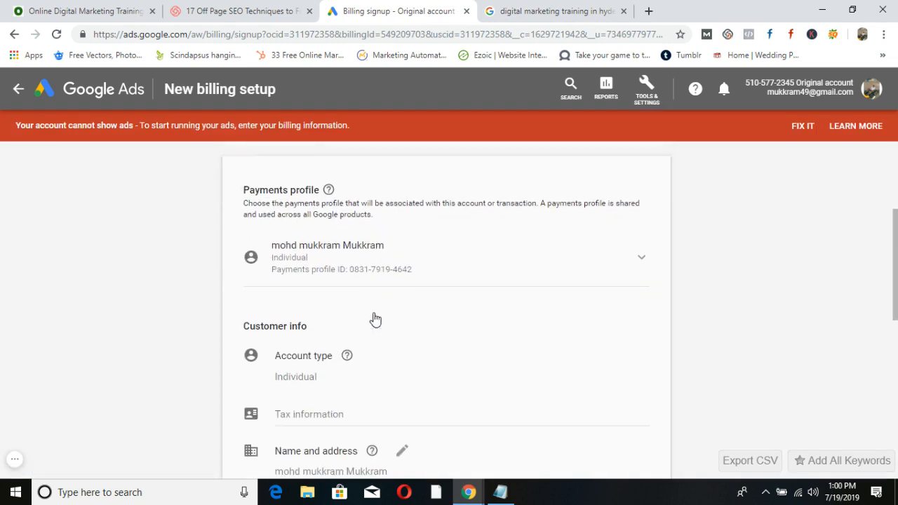
{"action": "scroll", "coordinate": [371, 287], "scroll_direction": "down", "scroll_amount": 1}
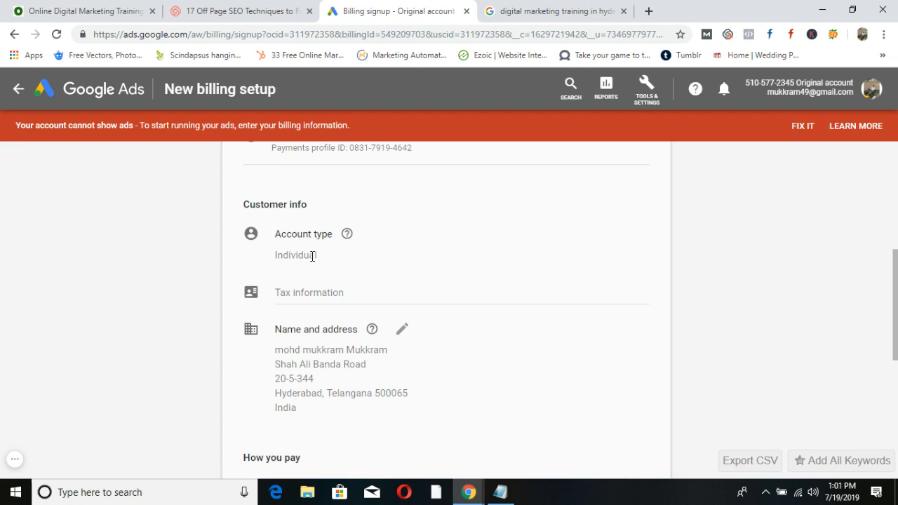
{"action": "scroll", "coordinate": [313, 256], "scroll_direction": "down", "scroll_amount": 2}
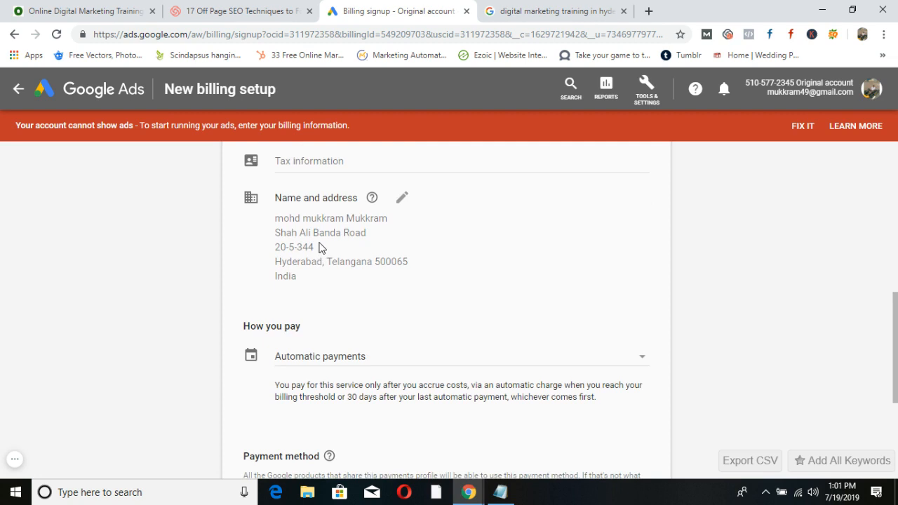
{"action": "scroll", "coordinate": [320, 253], "scroll_direction": "up", "scroll_amount": 4}
{"action": "scroll", "coordinate": [323, 247], "scroll_direction": "up", "scroll_amount": 3}
{"action": "scroll", "coordinate": [323, 247], "scroll_direction": "down", "scroll_amount": 7}
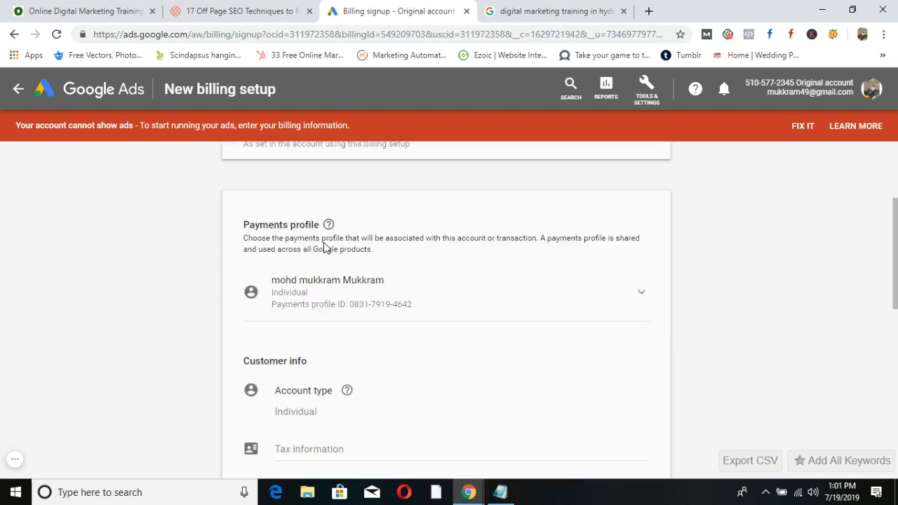
{"action": "scroll", "coordinate": [323, 246], "scroll_direction": "down", "scroll_amount": 1}
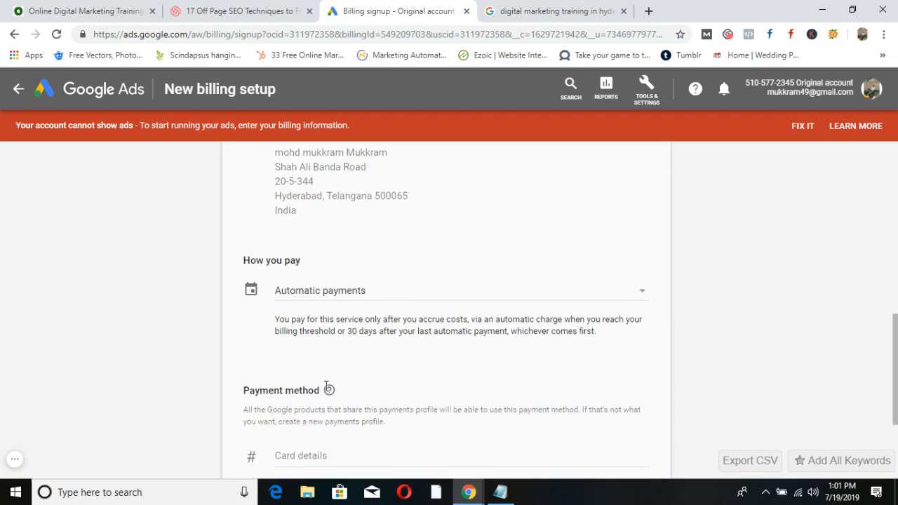
{"action": "left_click", "coordinate": [500, 492]}
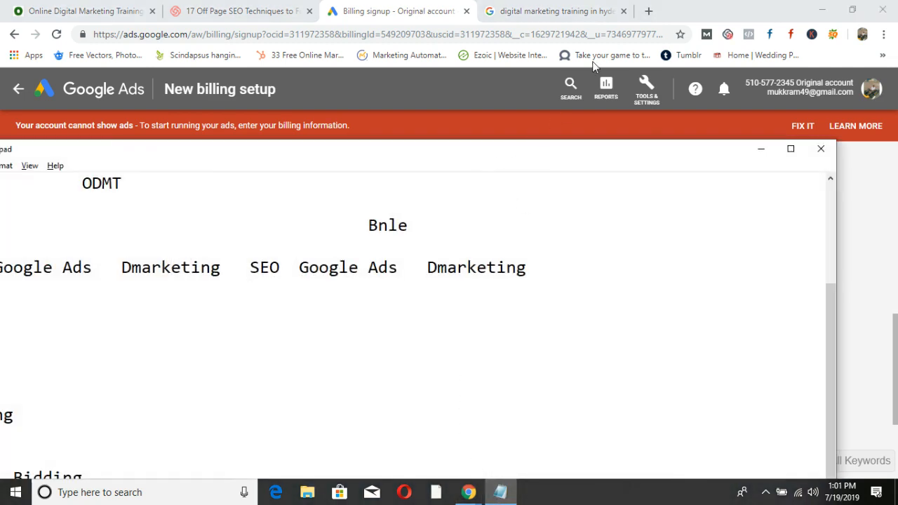
Add 'Manual Payment' and 'Automatic Payment' lines below 'Automatics Bidding' in the notes.
{"action": "left_click_drag", "start_coordinate": [442, 156], "coordinate": [608, 34]}
{"action": "left_click", "coordinate": [316, 382]}
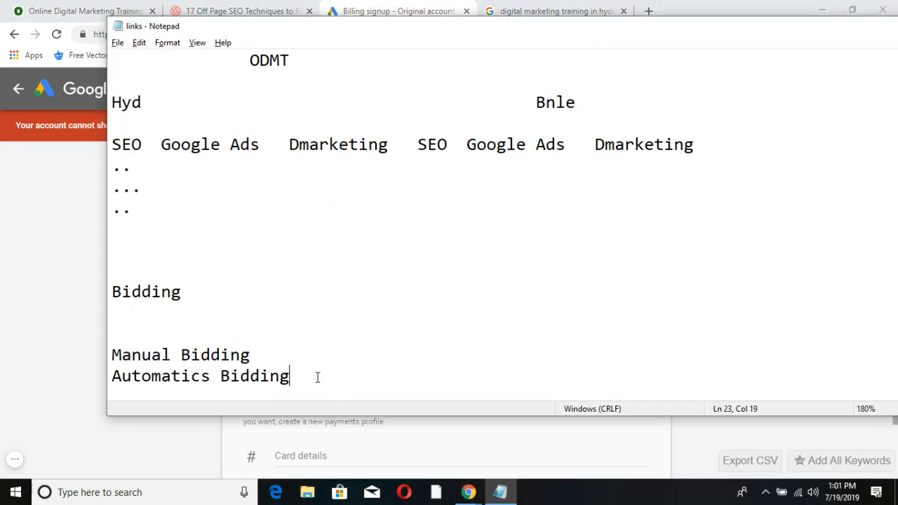
{"action": "key", "text": "Return"}
{"action": "key", "text": "Return"}
{"action": "key", "text": "Return"}
{"action": "key", "text": "Return"}
{"action": "type", "text": "Manual "}
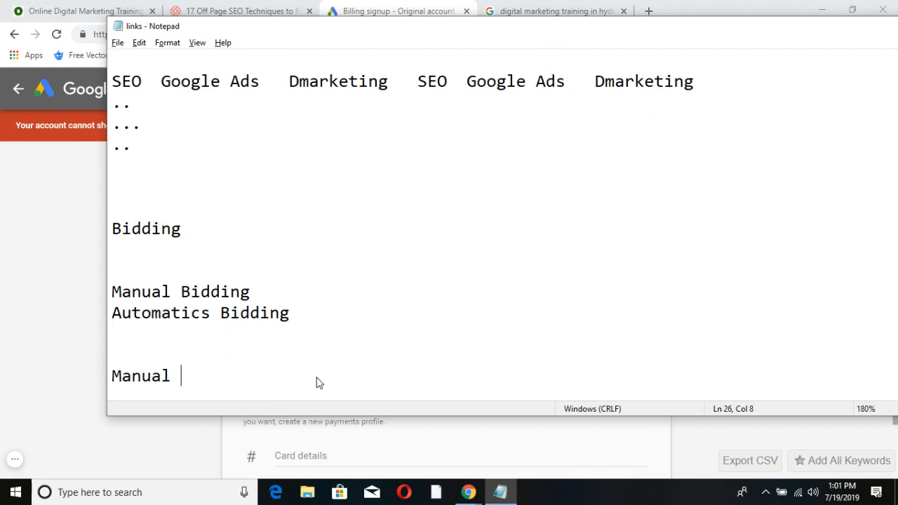
{"action": "type", "text": "Payment"}
{"action": "key", "text": "Return"}
{"action": "type", "text": "A"}
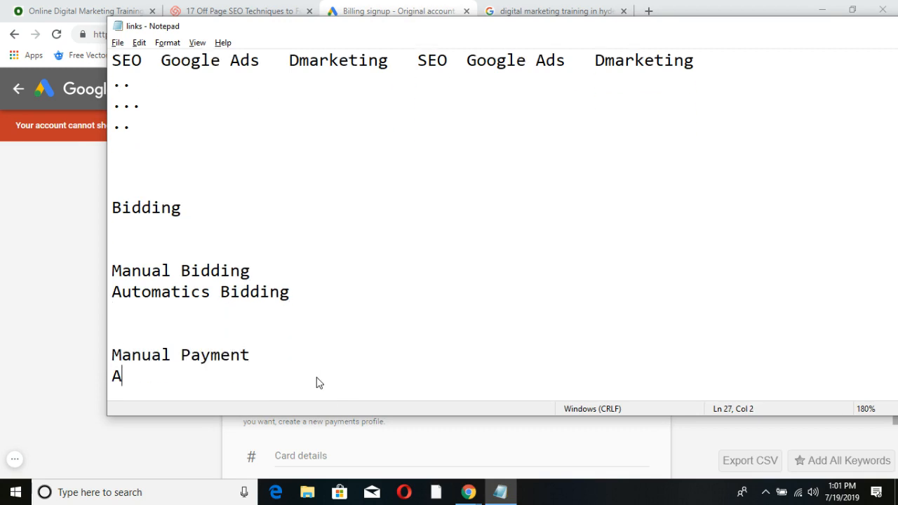
{"action": "type", "text": "utomatic "}
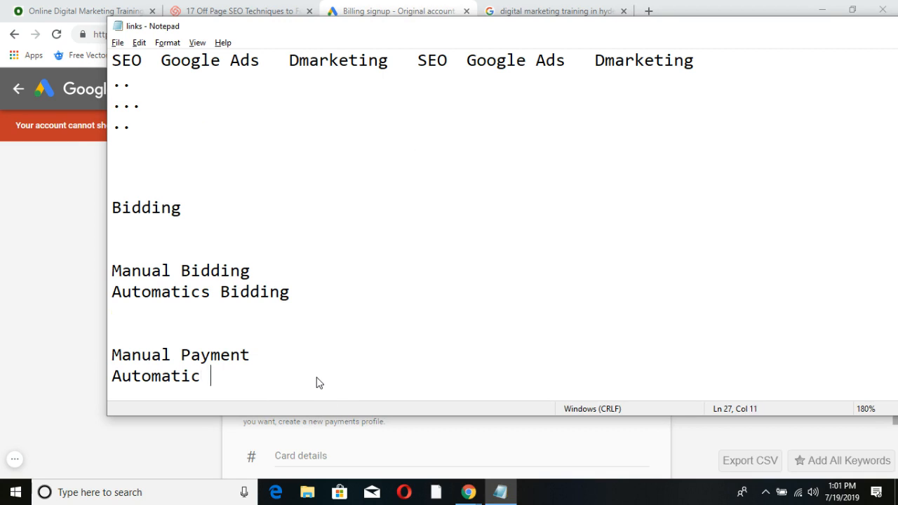
{"action": "type", "text": "Payment"}
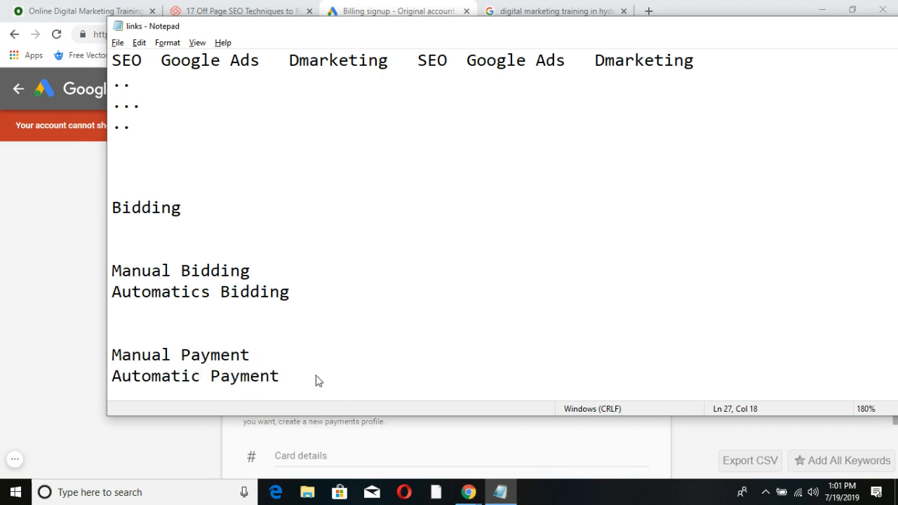
{"action": "key", "text": "alt+Tab"}
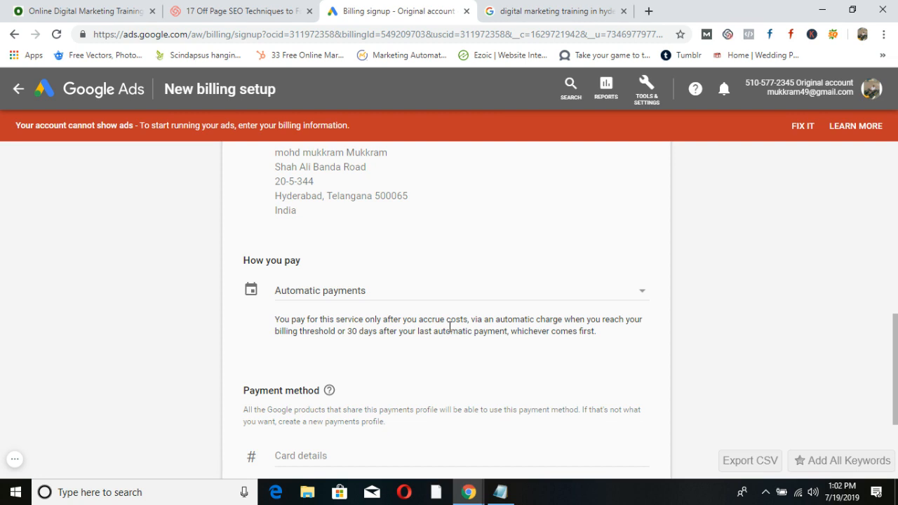
Switch How you pay to Manual payments and enter a 30000 payment amount.
{"action": "left_click", "coordinate": [643, 291]}
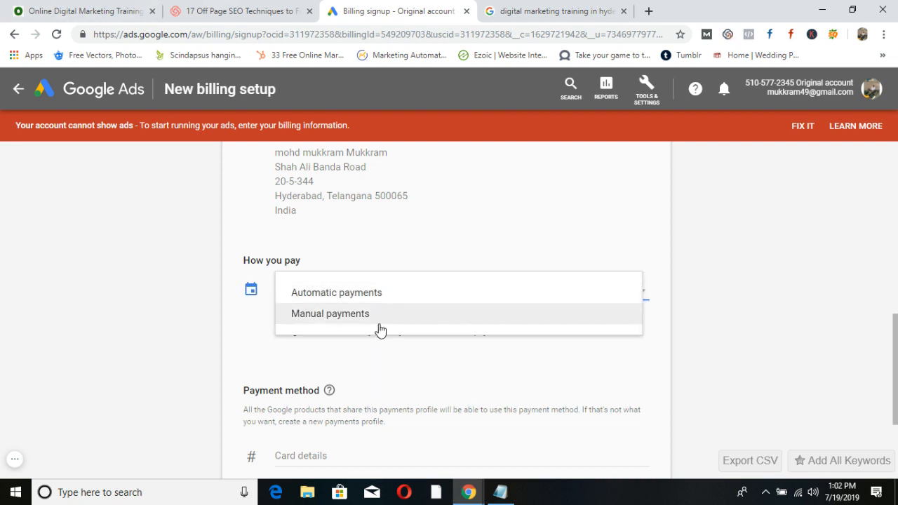
{"action": "left_click", "coordinate": [347, 320]}
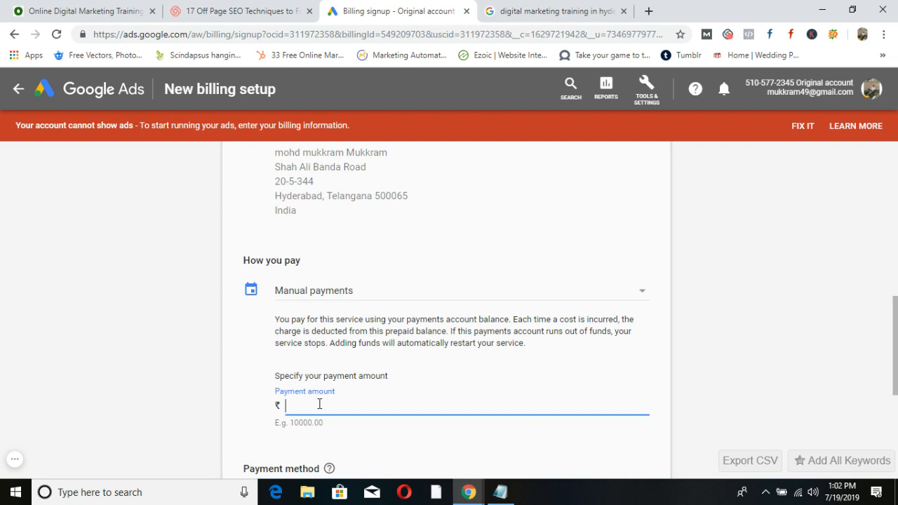
{"action": "type", "text": "300000"}
{"action": "scroll", "coordinate": [347, 390], "scroll_direction": "down", "scroll_amount": 2}
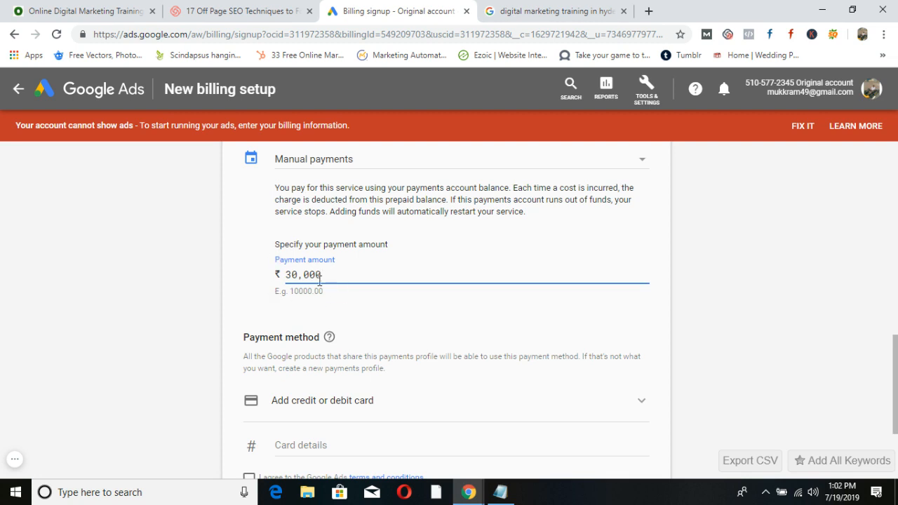
{"action": "left_click", "coordinate": [499, 491]}
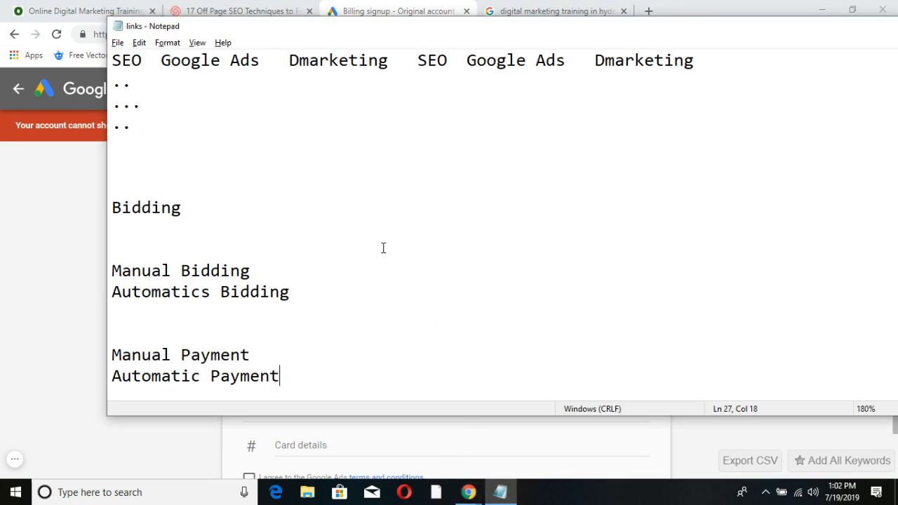
Write budget notes: Campaign 1 and Campaign2 at 1000 each, 30 days, total 30000.
{"action": "key", "text": "Return"}
{"action": "key", "text": "Return"}
{"action": "key", "text": "Return"}
{"action": "key", "text": "Return"}
{"action": "type", "text": "C"}
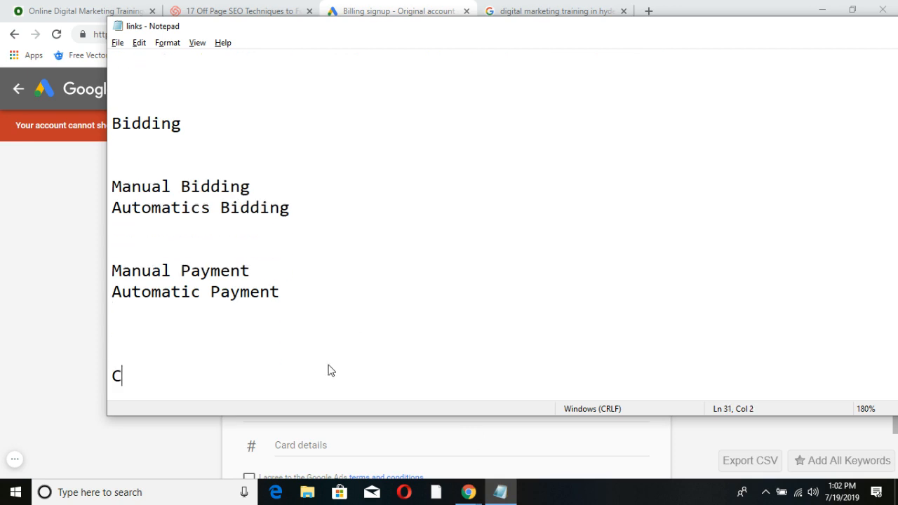
{"action": "type", "text": "ampaign 11"}
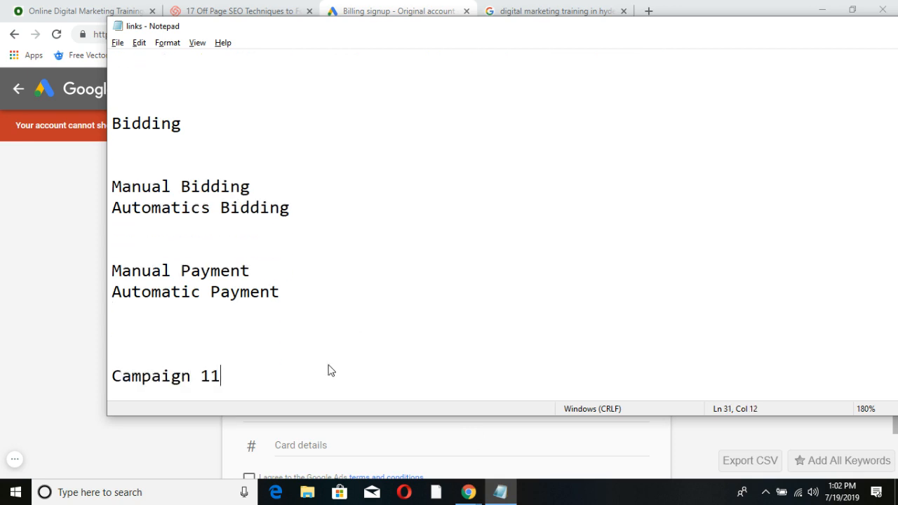
{"action": "key", "text": "BackSpace"}
{"action": "type", "text": "....1000"}
{"action": "key", "text": "Return"}
{"action": "type", "text": "Ca"}
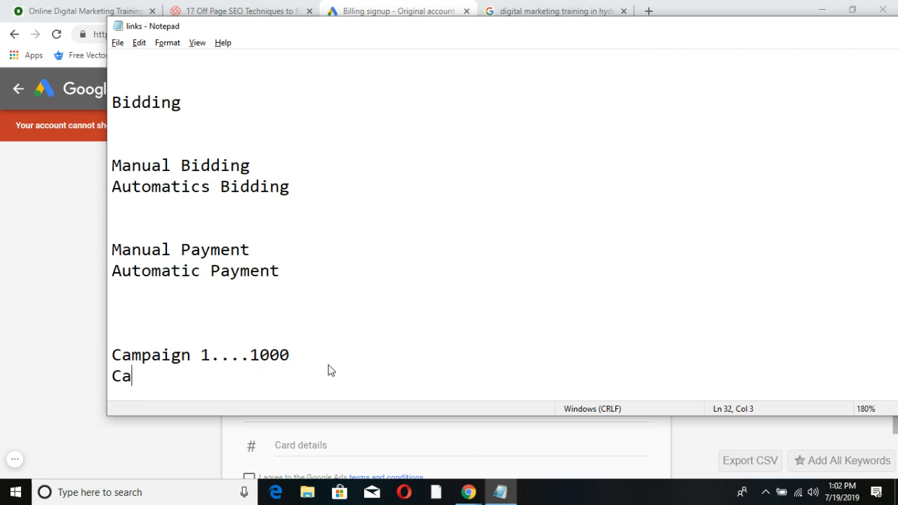
{"action": "type", "text": "mpaign2"}
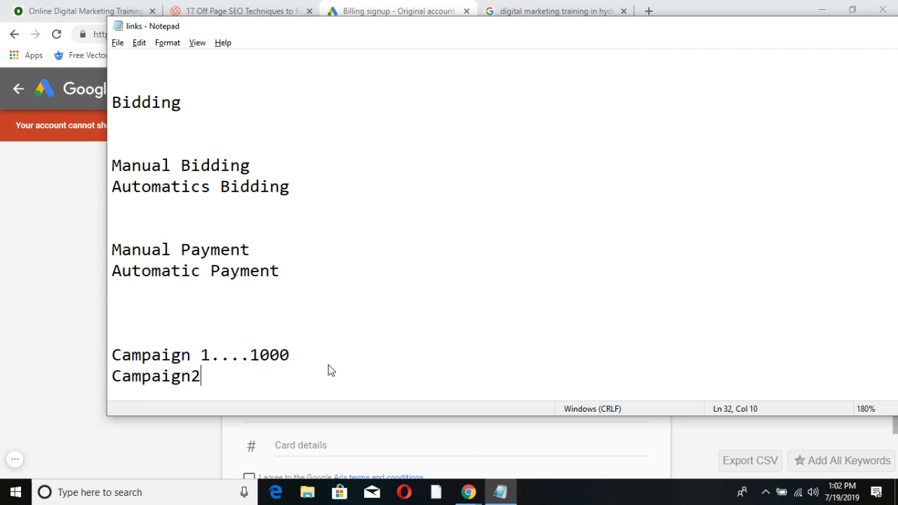
{"action": "type", "text": "....1000"}
{"action": "key", "text": "Return"}
{"action": "key", "text": "Return"}
{"action": "key", "text": "Return"}
{"action": "key", "text": "Return"}
{"action": "type", "text": "tota"}
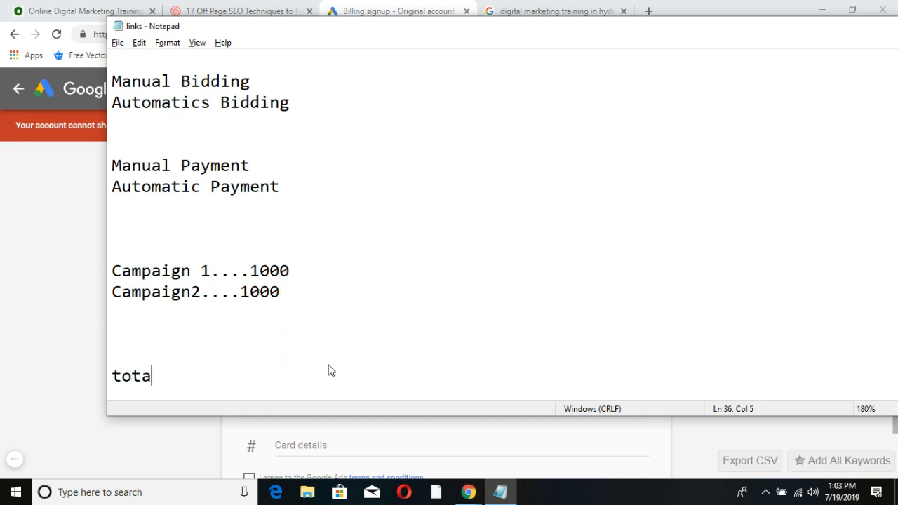
{"action": "type", "text": "l 3000"}
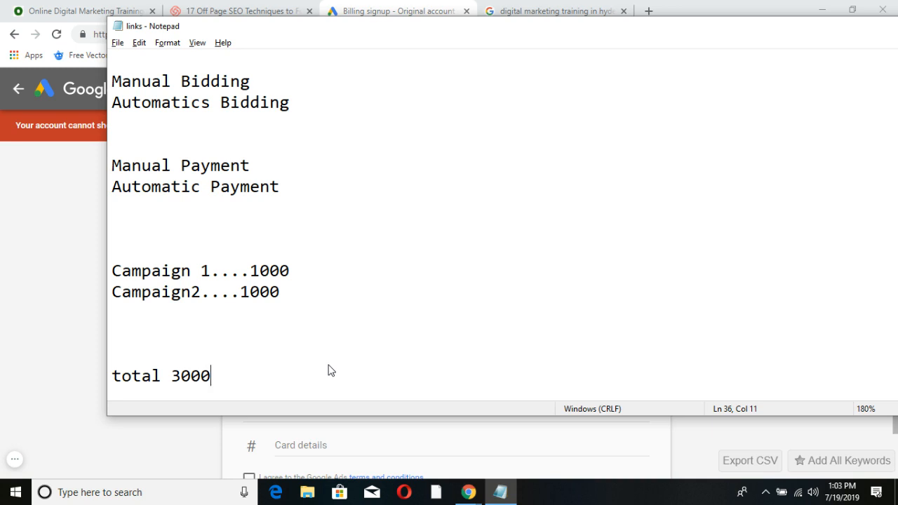
{"action": "type", "text": "0"}
{"action": "left_click", "coordinate": [128, 336]}
{"action": "type", "text": "30 d"}
{"action": "key", "text": "BackSpace"}
{"action": "key", "text": "BackSpace"}
{"action": "key", "text": "BackSpace"}
{"action": "type", "text": "0 days"}
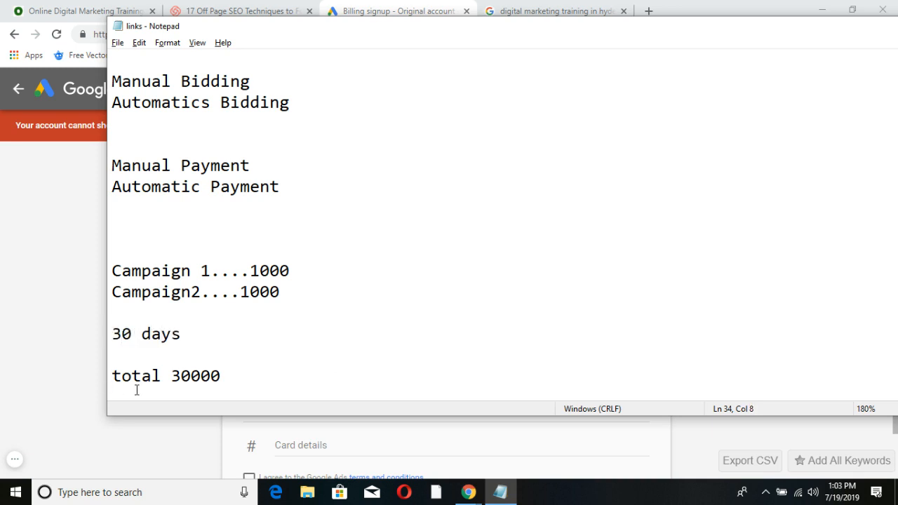
Highlight the budget lines, finish with 'total 30000' selected, and return to the billing page.
{"action": "left_click_drag", "start_coordinate": [223, 375], "coordinate": [96, 374]}
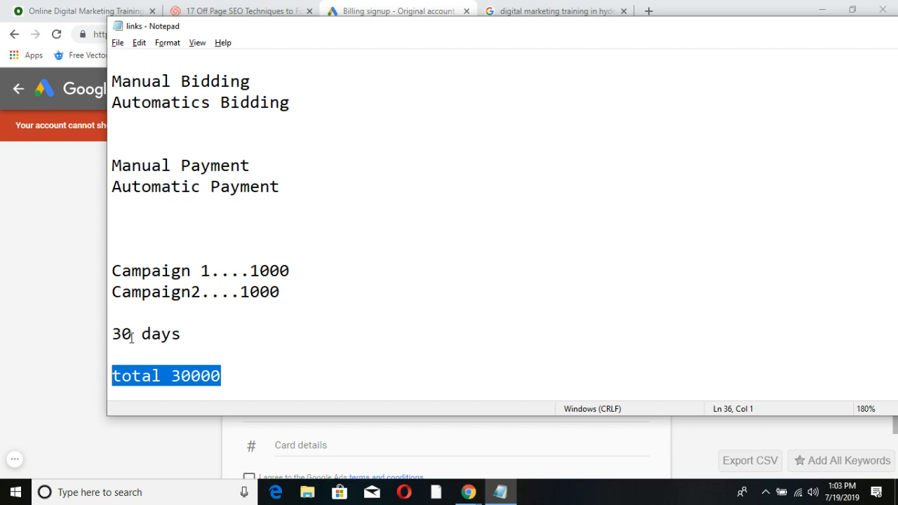
{"action": "left_click", "coordinate": [178, 335]}
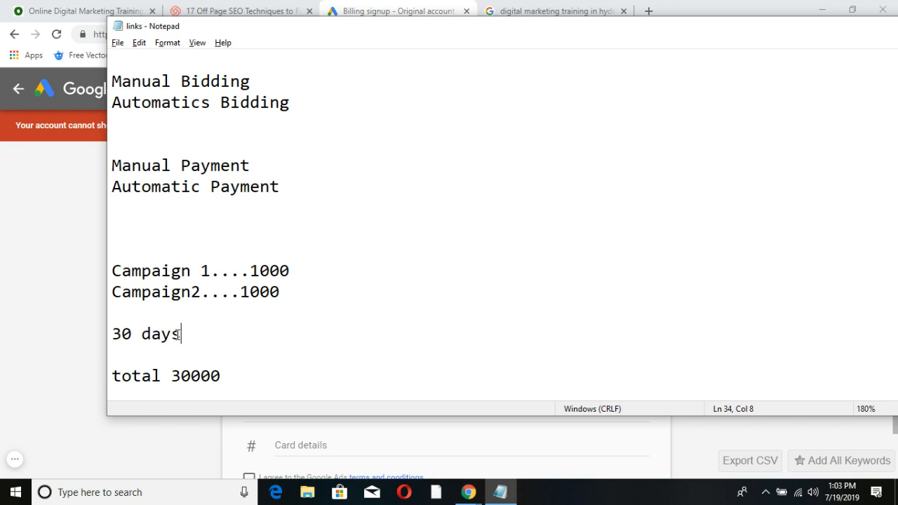
{"action": "left_click", "coordinate": [224, 375]}
{"action": "left_click", "coordinate": [179, 335]}
{"action": "left_click_drag", "start_coordinate": [303, 271], "coordinate": [111, 250]}
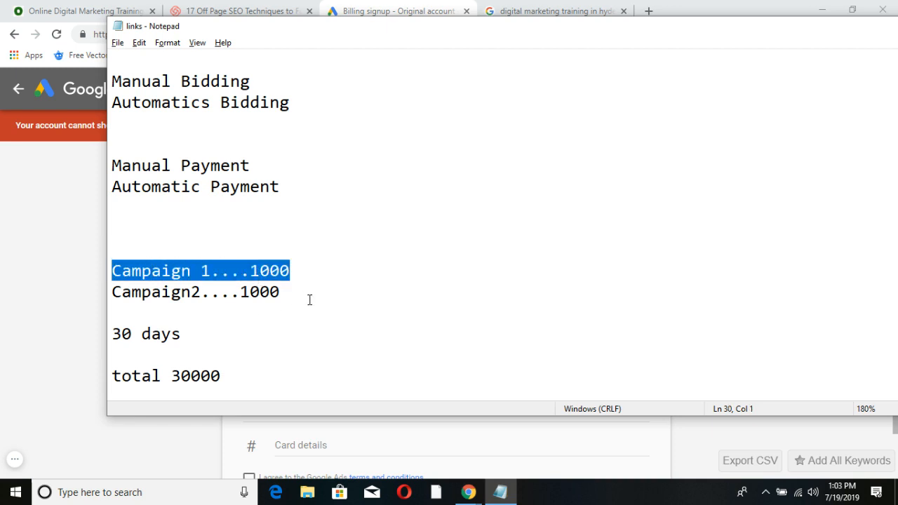
{"action": "left_click_drag", "start_coordinate": [310, 300], "coordinate": [88, 296]}
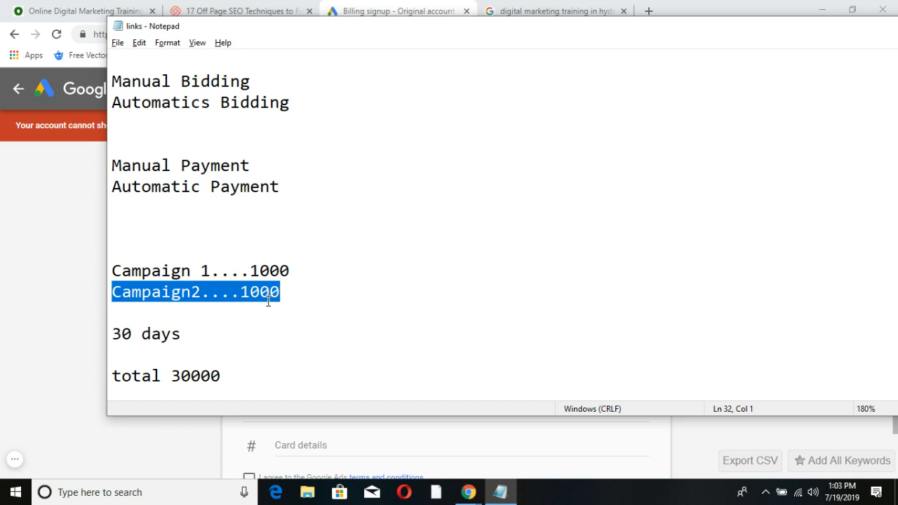
{"action": "left_click_drag", "start_coordinate": [223, 373], "coordinate": [105, 378]}
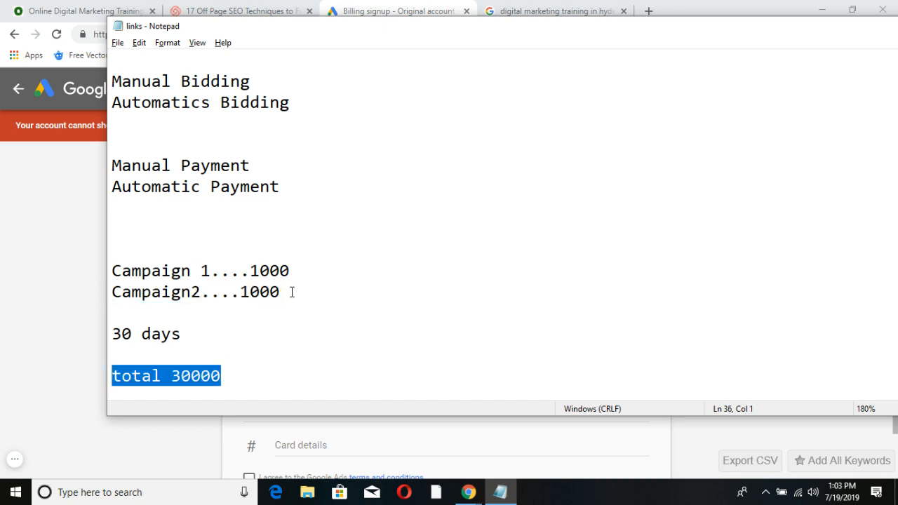
{"action": "left_click_drag", "start_coordinate": [291, 291], "coordinate": [100, 267]}
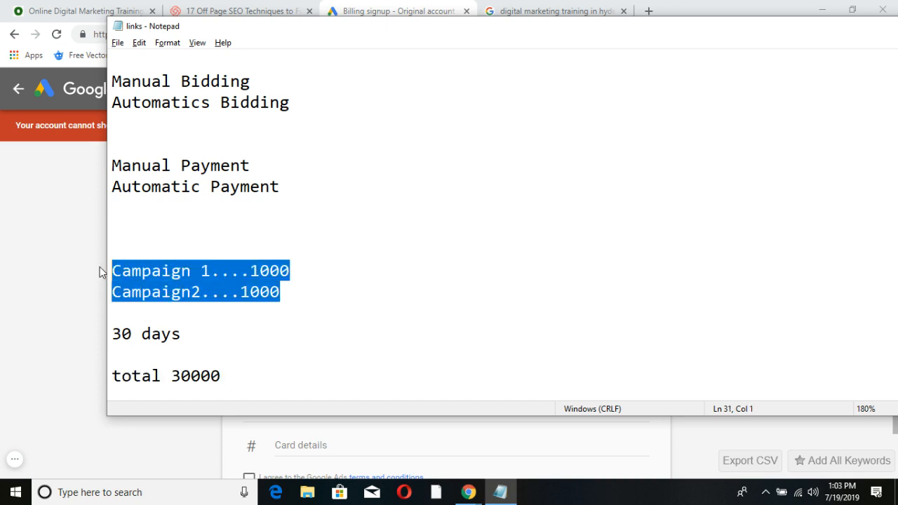
{"action": "left_click", "coordinate": [119, 314]}
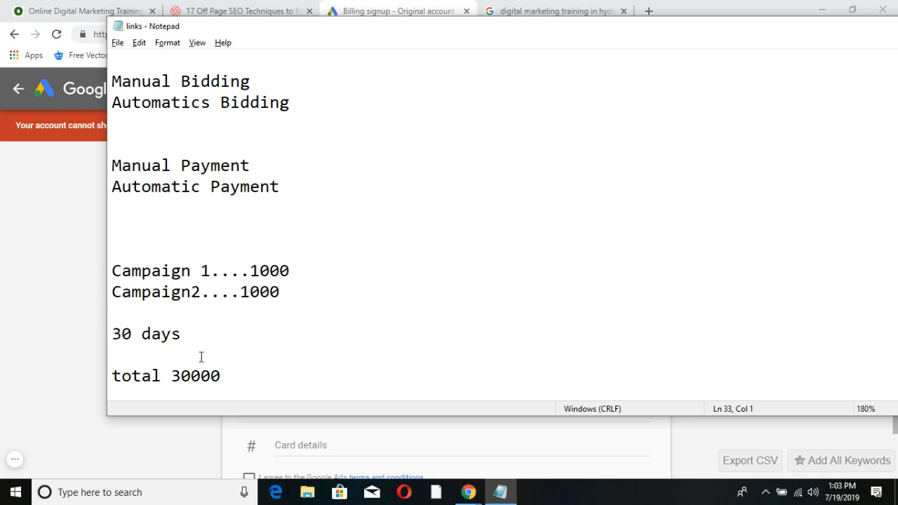
{"action": "left_click_drag", "start_coordinate": [223, 376], "coordinate": [109, 375]}
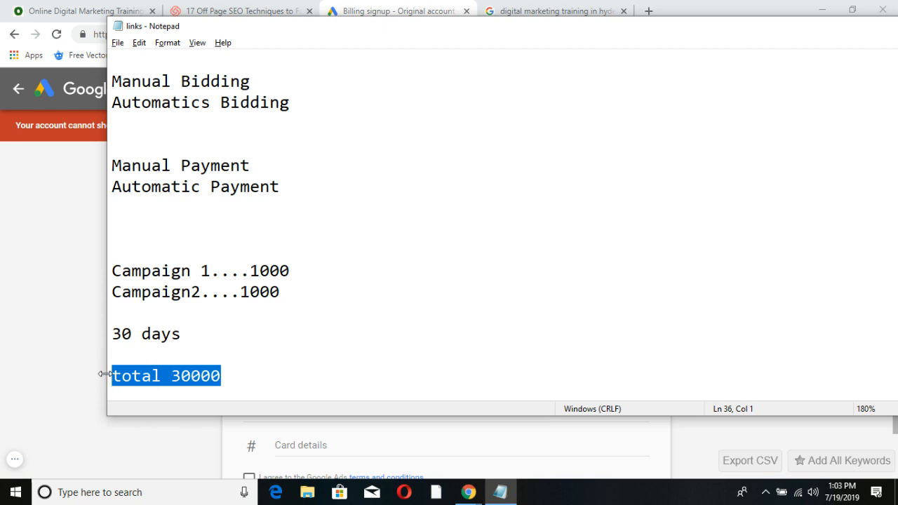
{"action": "left_click", "coordinate": [102, 376]}
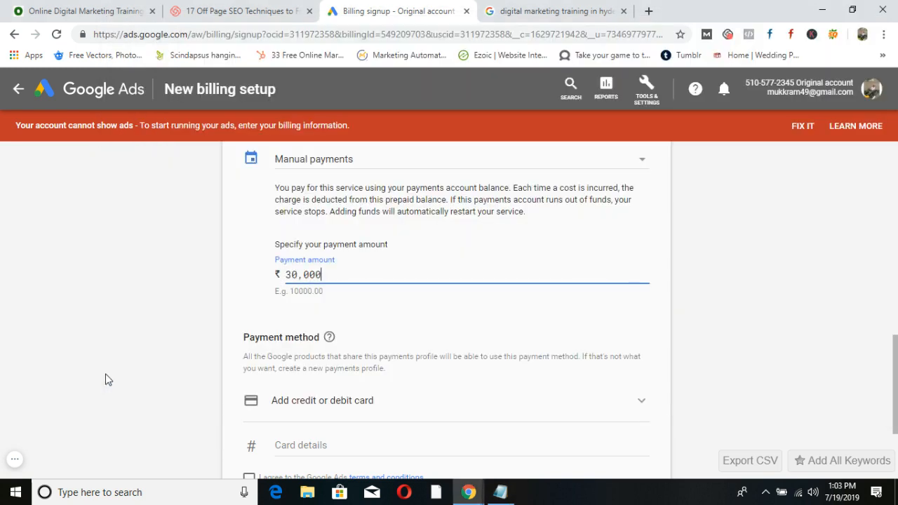
Accept the terms, choose NetBanking as the payment method, and submit.
{"action": "scroll", "coordinate": [389, 362], "scroll_direction": "down", "scroll_amount": 2}
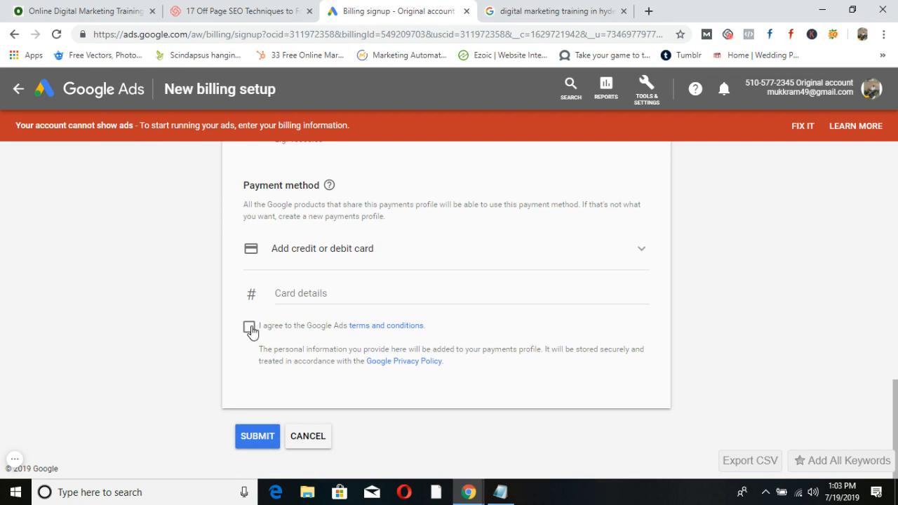
{"action": "left_click", "coordinate": [250, 327]}
{"action": "left_click", "coordinate": [639, 250]}
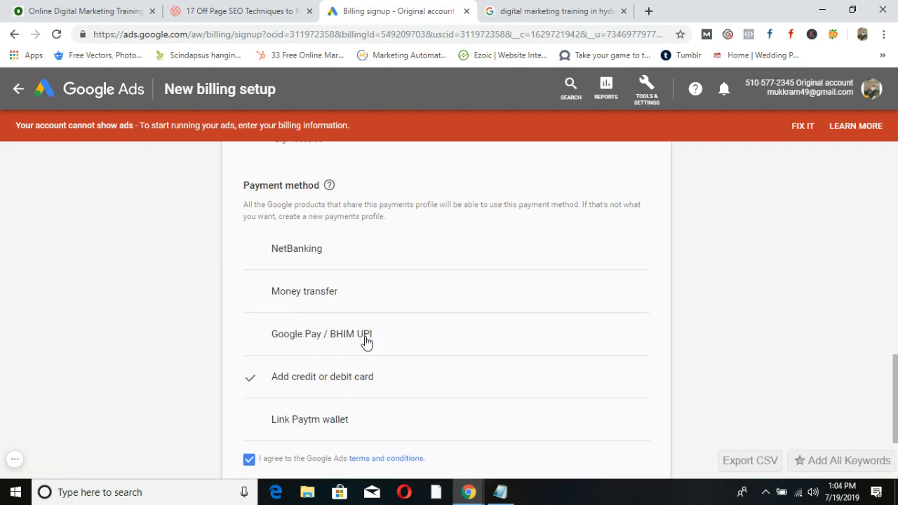
{"action": "left_click", "coordinate": [309, 248]}
{"action": "scroll", "coordinate": [440, 271], "scroll_direction": "down", "scroll_amount": 4}
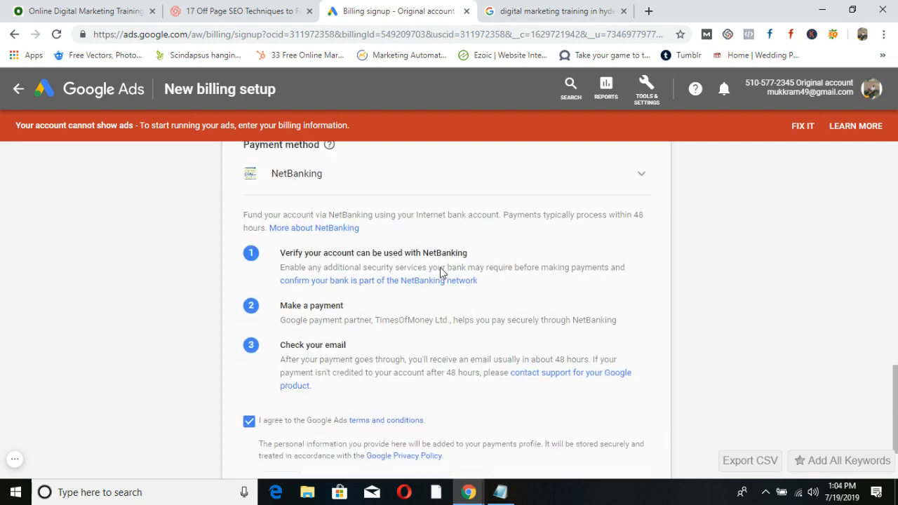
{"action": "left_click", "coordinate": [258, 437]}
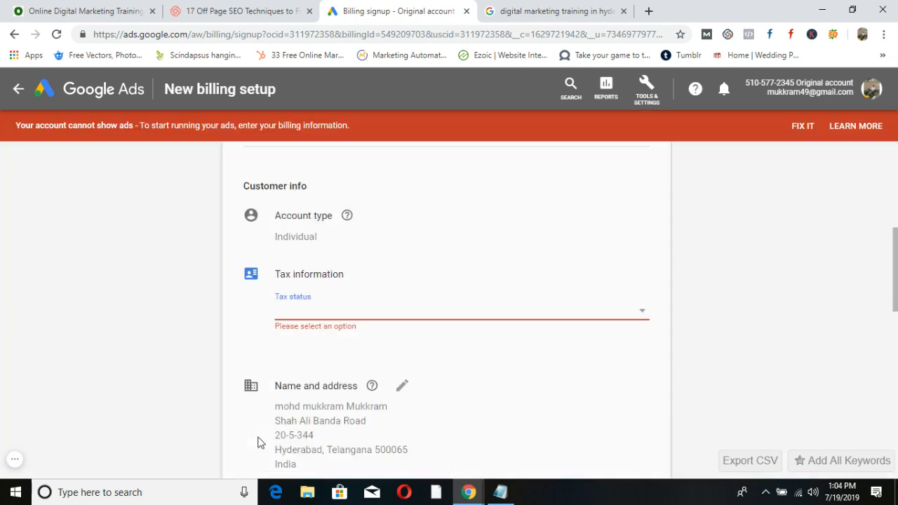
Set tax status to Unregistered individual and submit the billing setup again.
{"action": "left_click", "coordinate": [635, 310]}
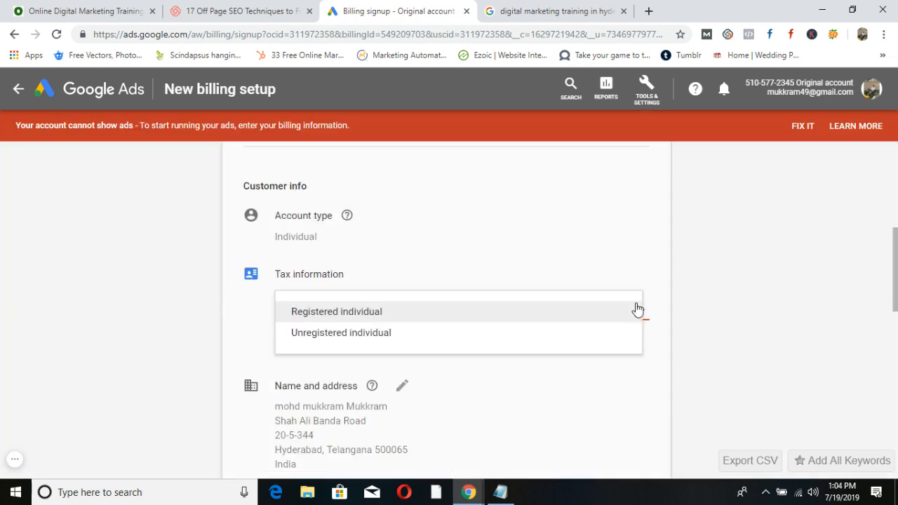
{"action": "left_click", "coordinate": [356, 335]}
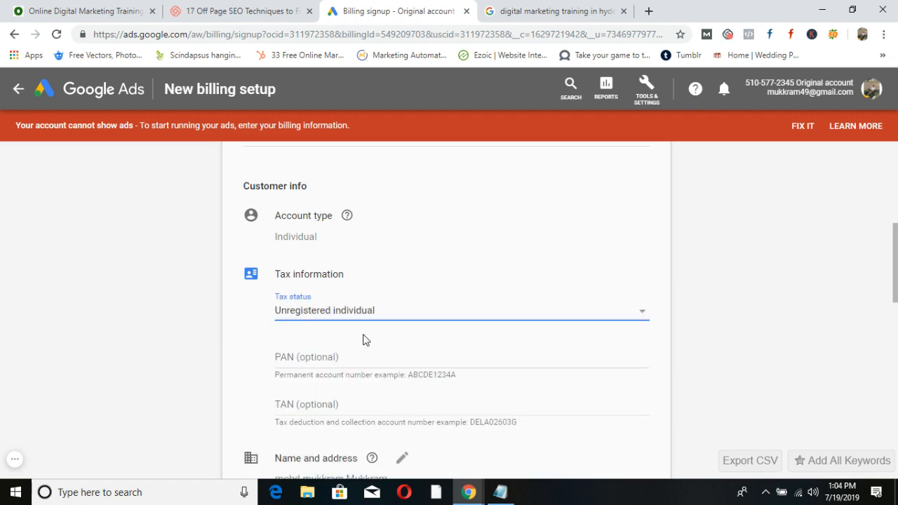
{"action": "scroll", "coordinate": [385, 366], "scroll_direction": "down", "scroll_amount": 9}
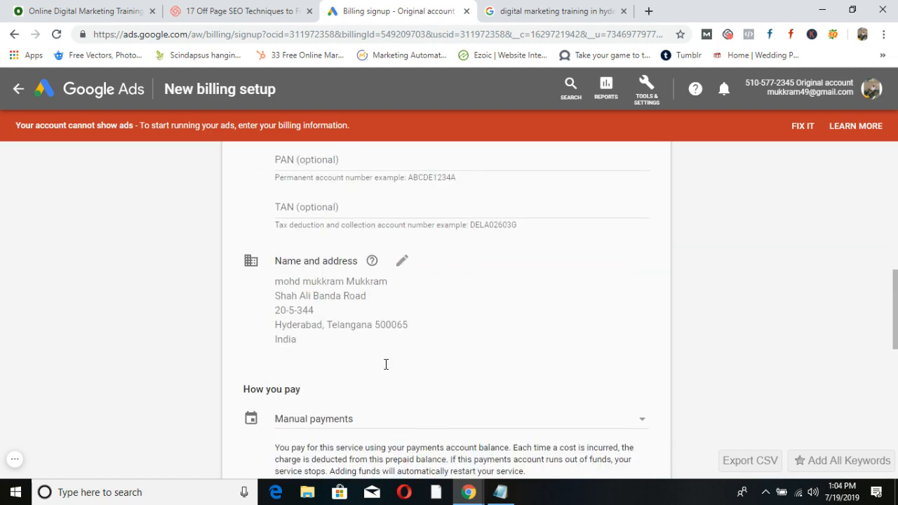
{"action": "scroll", "coordinate": [385, 369], "scroll_direction": "down", "scroll_amount": 2}
{"action": "scroll", "coordinate": [386, 376], "scroll_direction": "up", "scroll_amount": 5}
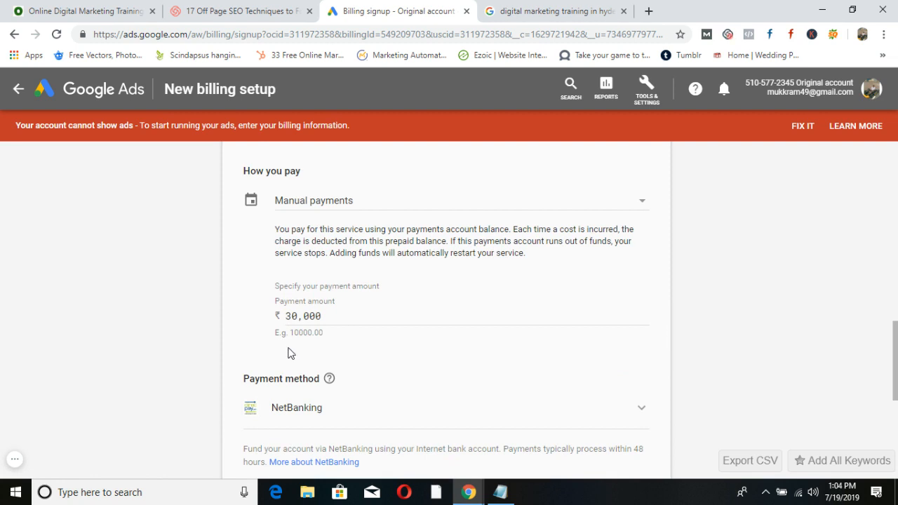
{"action": "scroll", "coordinate": [290, 378], "scroll_direction": "down", "scroll_amount": 5}
{"action": "left_click", "coordinate": [262, 434]}
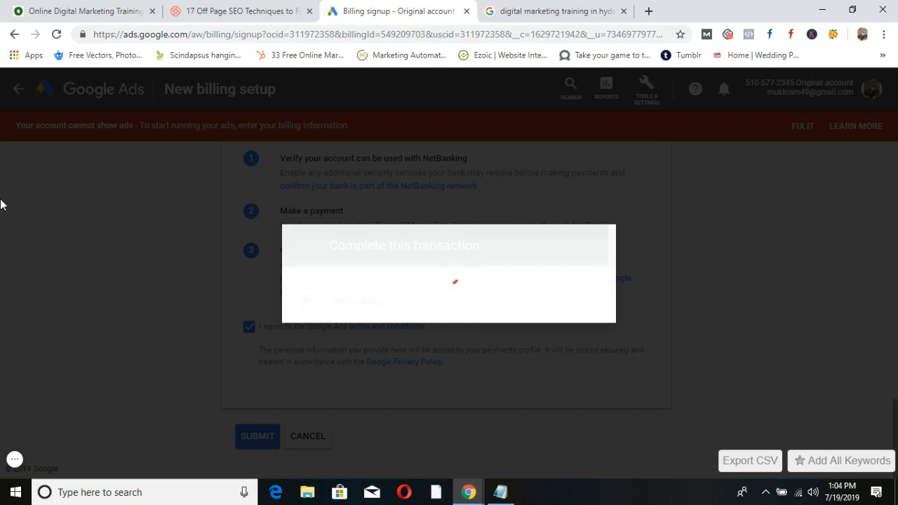
Check the Hyd SEO, Google Ads and Dmarketing plan, minimise Notepad, and close the transaction dialog.
{"action": "left_click", "coordinate": [501, 493]}
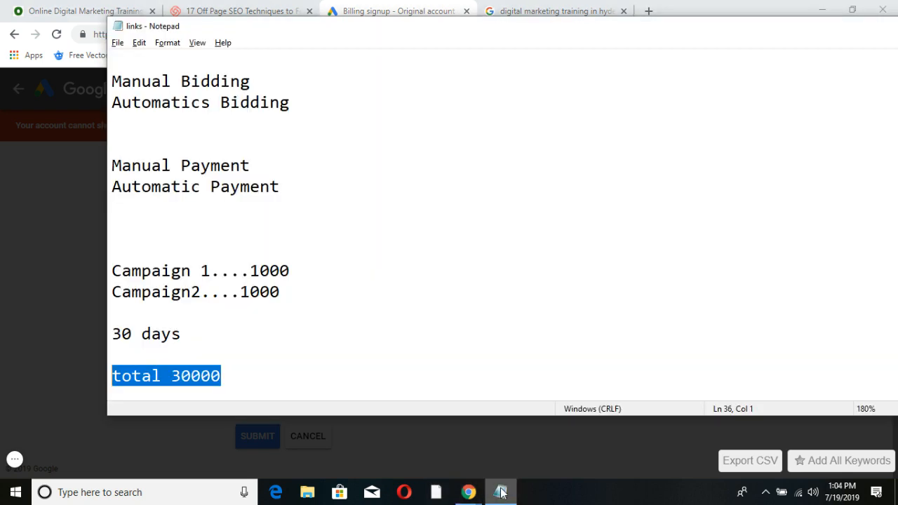
{"action": "scroll", "coordinate": [348, 309], "scroll_direction": "up", "scroll_amount": 6}
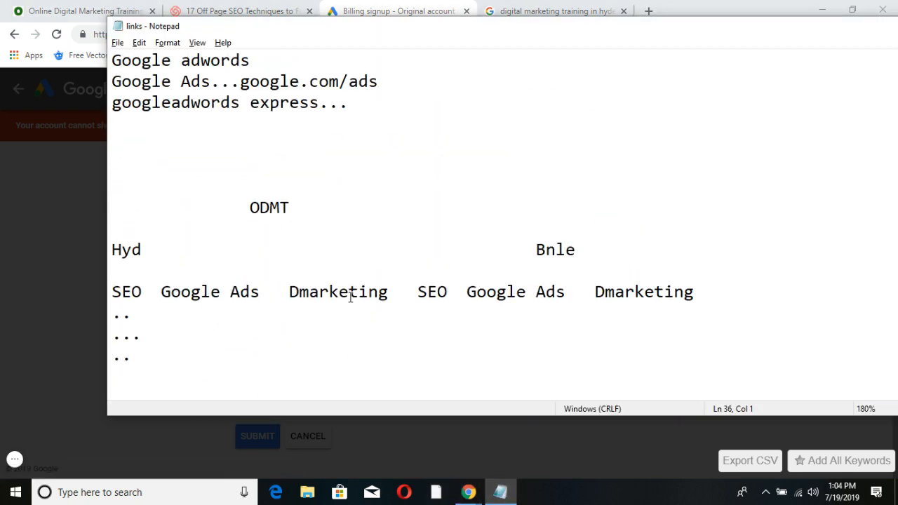
{"action": "left_click", "coordinate": [153, 255]}
{"action": "left_click_drag", "start_coordinate": [161, 291], "coordinate": [403, 292]}
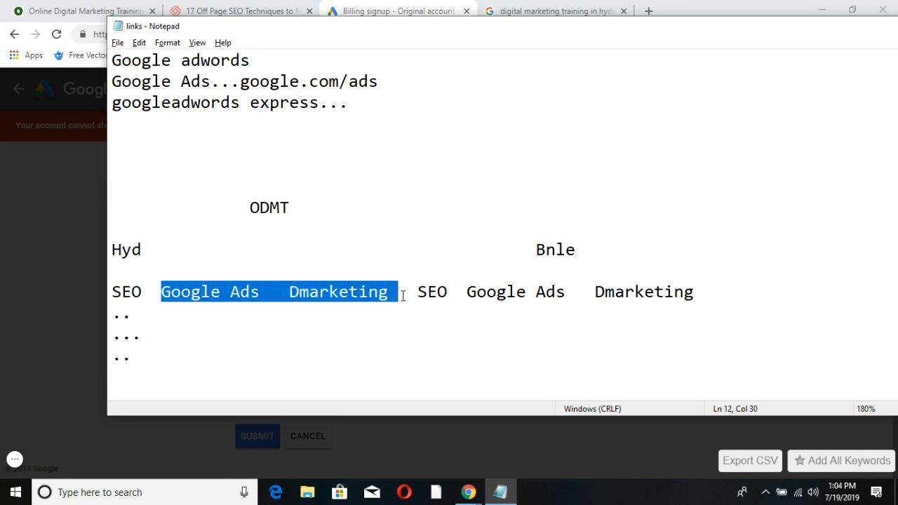
{"action": "left_click", "coordinate": [143, 292]}
{"action": "left_click_drag", "start_coordinate": [874, 46], "coordinate": [685, 120]}
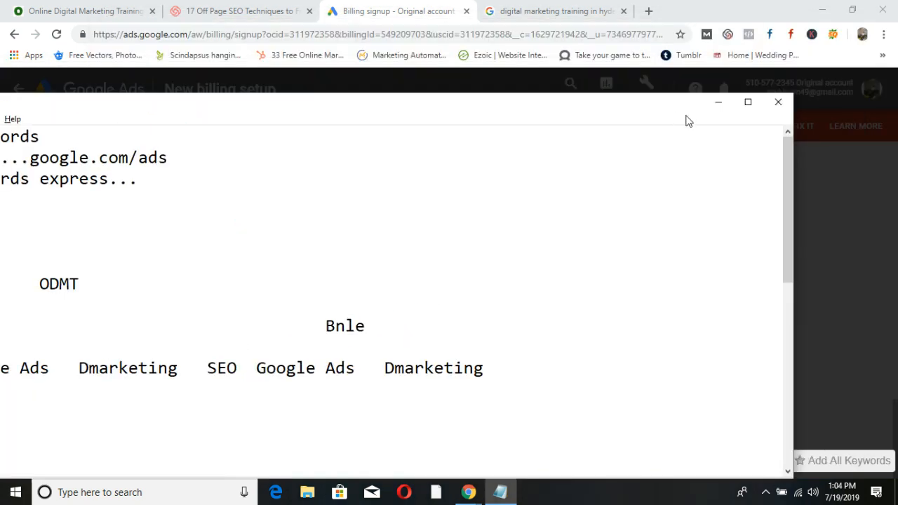
{"action": "left_click", "coordinate": [713, 101]}
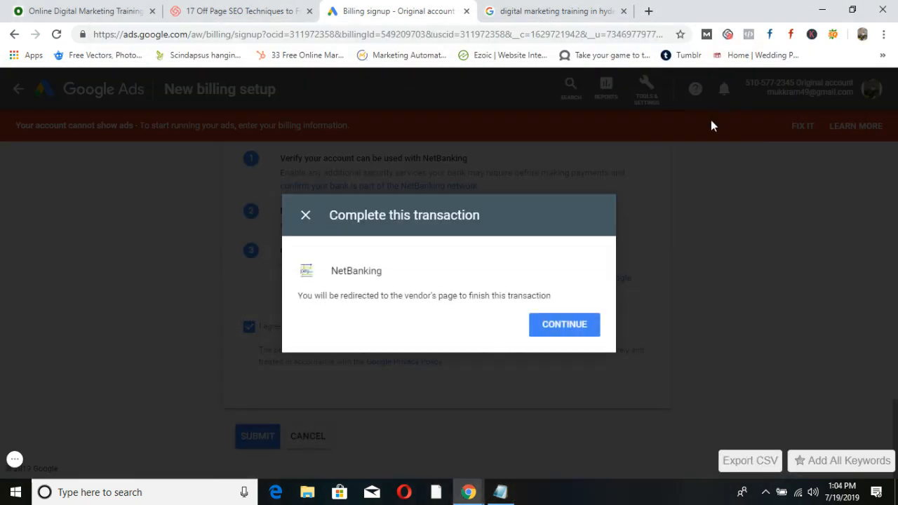
{"action": "left_click", "coordinate": [305, 215]}
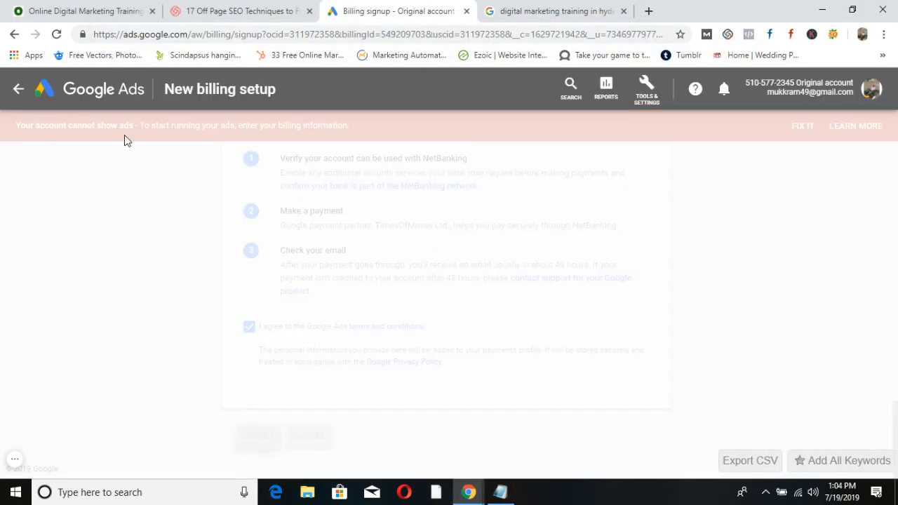
Abandon the transaction, dismiss the error, and go to All campaigns.
{"action": "left_click", "coordinate": [17, 90]}
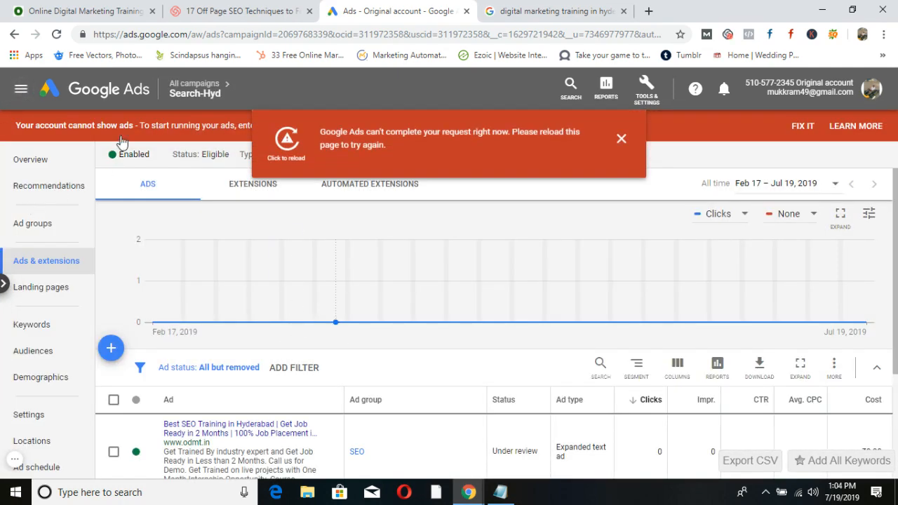
{"action": "left_click", "coordinate": [621, 136]}
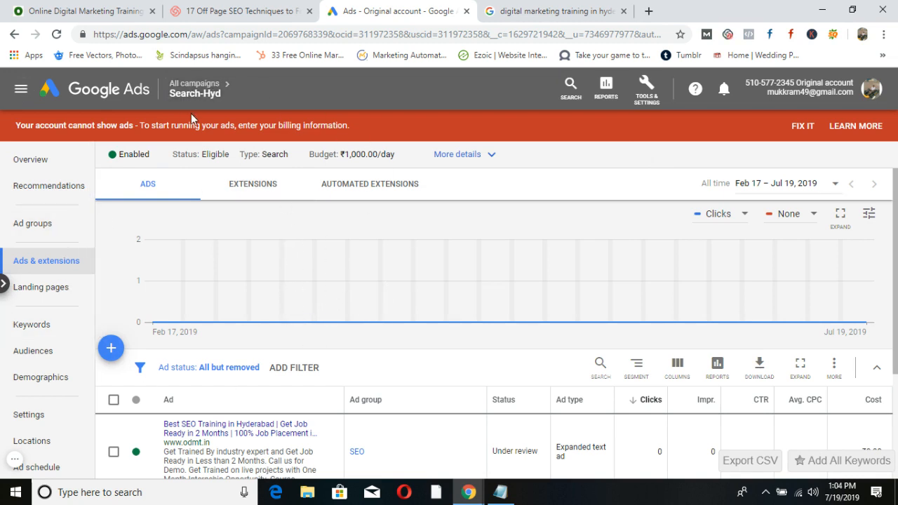
{"action": "mouse_move", "coordinate": [198, 96]}
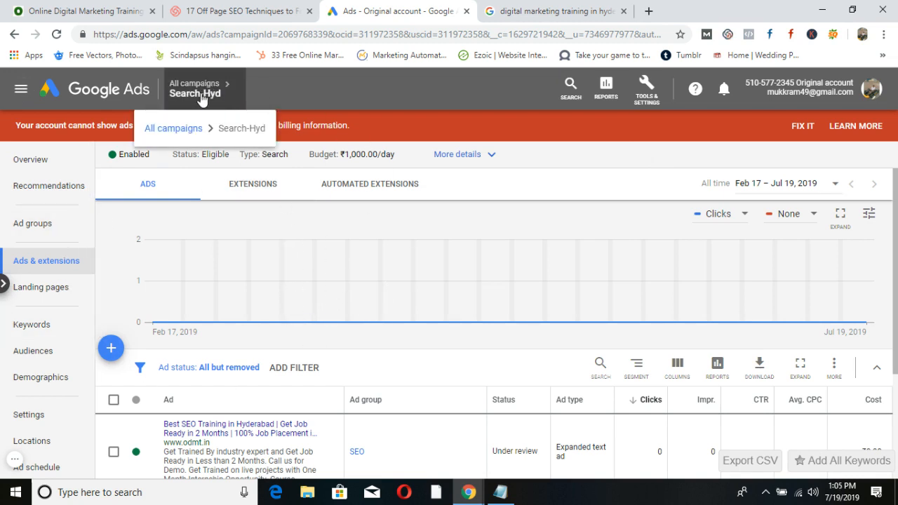
{"action": "left_click", "coordinate": [168, 128]}
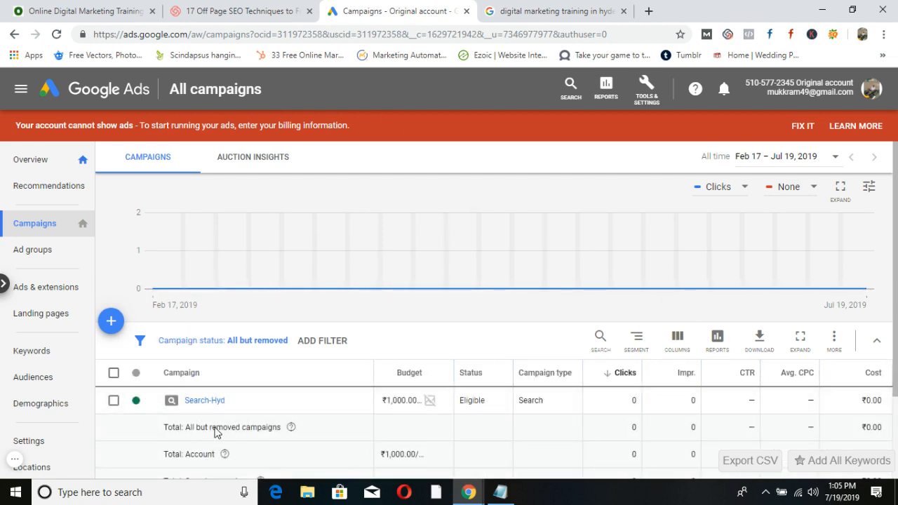
Open the Search-Hyd campaign's ad groups and start a new ad group.
{"action": "scroll", "coordinate": [338, 390], "scroll_direction": "down", "scroll_amount": 1}
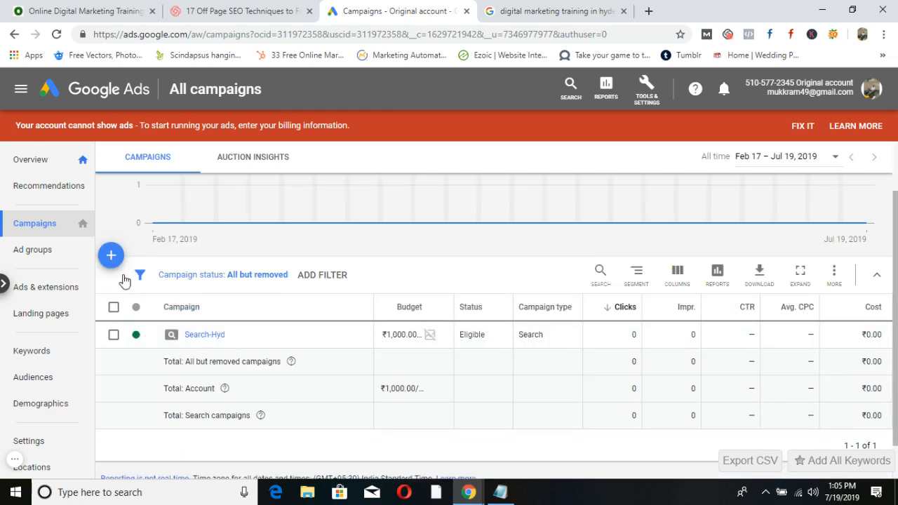
{"action": "left_click", "coordinate": [111, 257]}
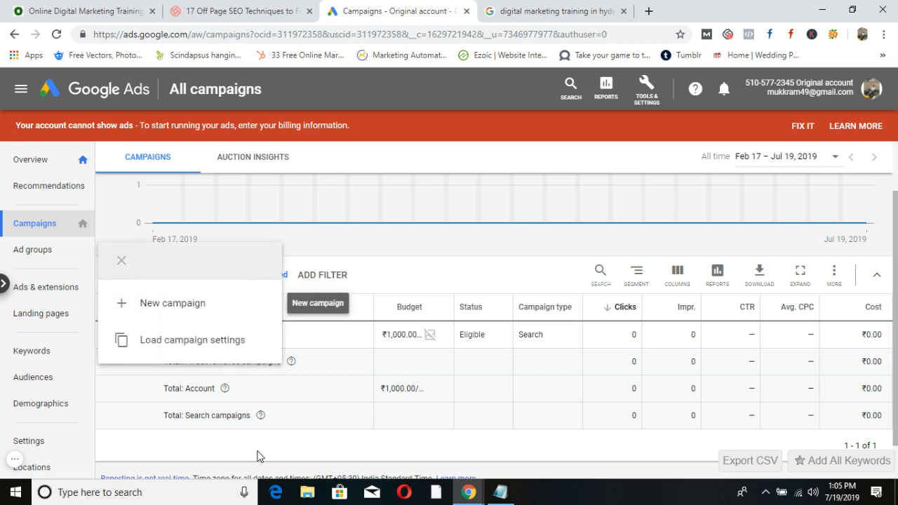
{"action": "left_click", "coordinate": [276, 467]}
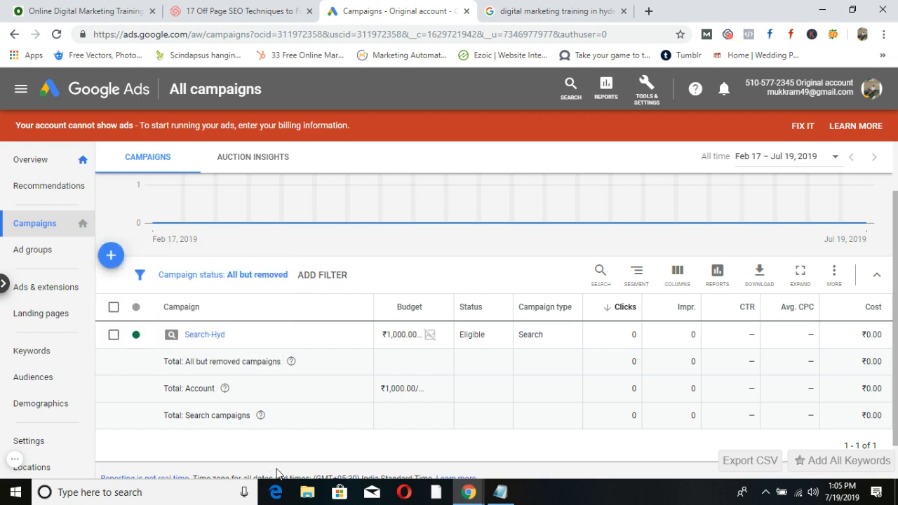
{"action": "left_click", "coordinate": [205, 335]}
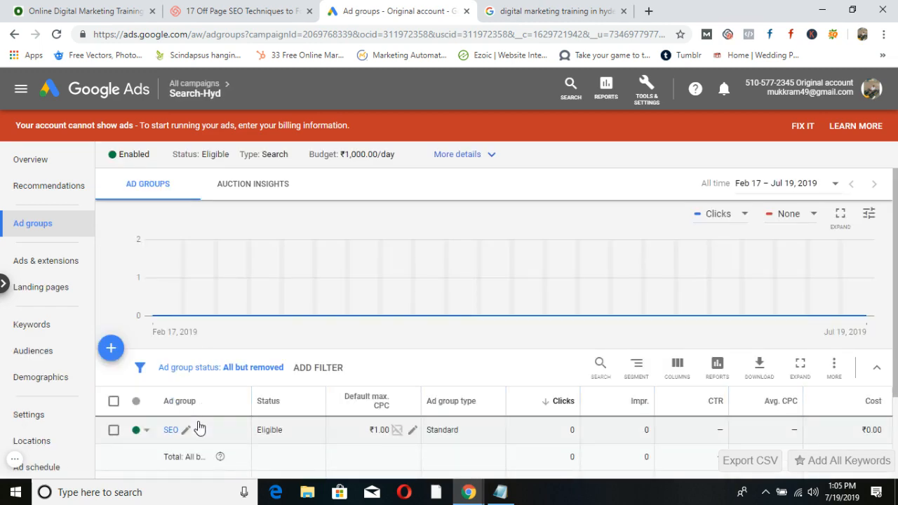
{"action": "scroll", "coordinate": [199, 428], "scroll_direction": "down", "scroll_amount": 1}
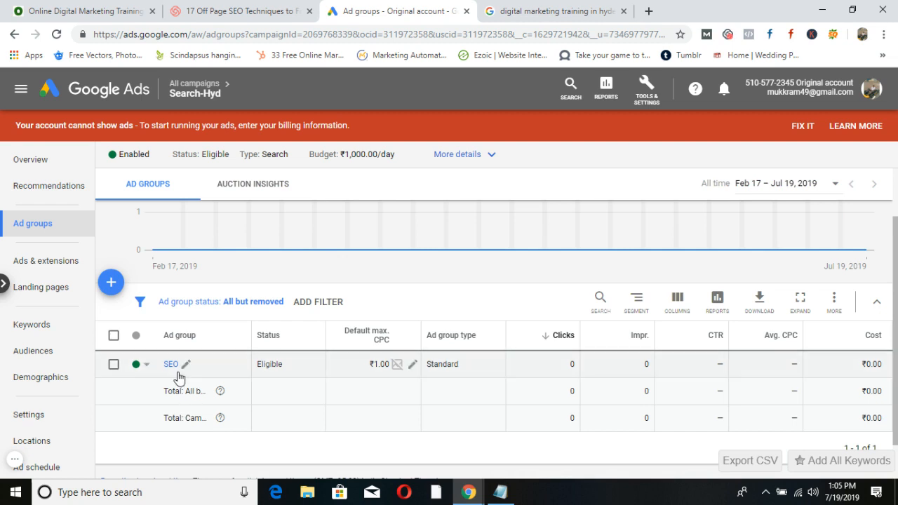
{"action": "left_click", "coordinate": [111, 282]}
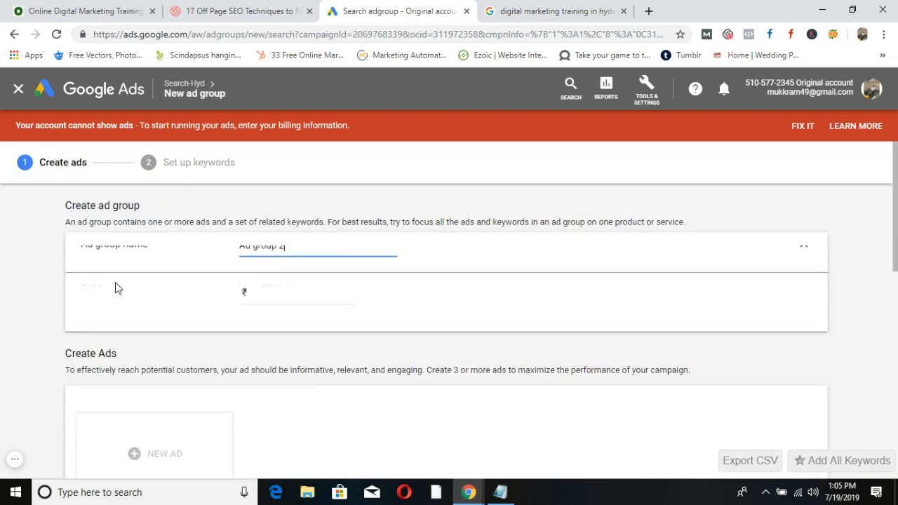
Name the ad group 'Google Ad' with a Max. CPC of 9, discard the text ad, and save.
{"action": "left_click_drag", "start_coordinate": [307, 254], "coordinate": [221, 255]}
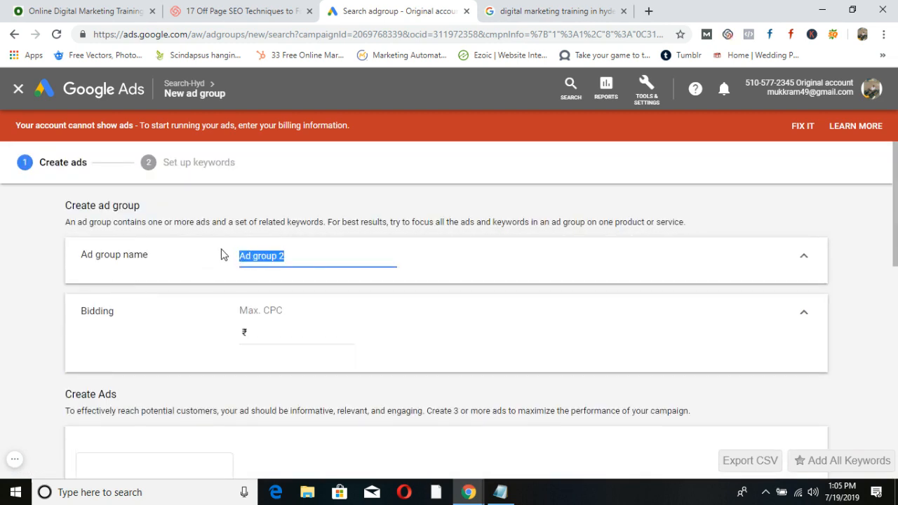
{"action": "type", "text": "Google Ad"}
{"action": "left_click", "coordinate": [280, 333]}
{"action": "type", "text": "9"}
{"action": "scroll", "coordinate": [271, 391], "scroll_direction": "down", "scroll_amount": 4}
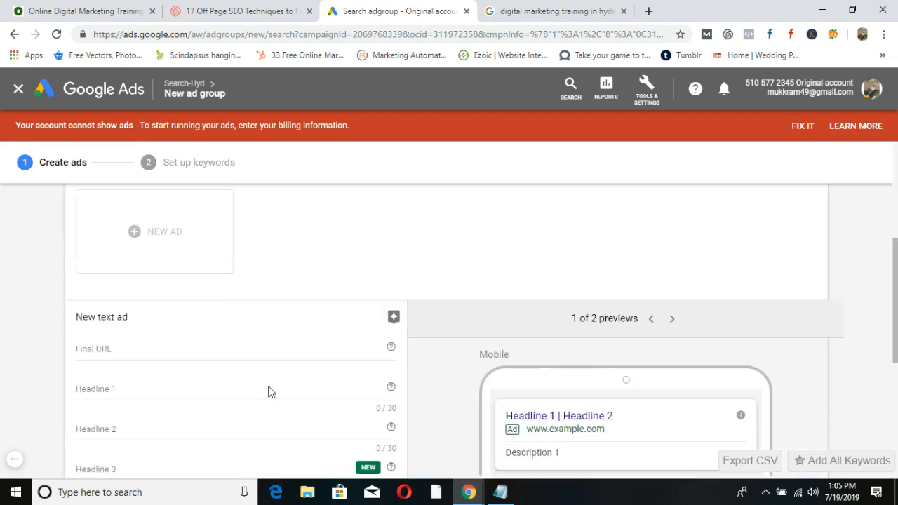
{"action": "scroll", "coordinate": [268, 391], "scroll_direction": "down", "scroll_amount": 5}
{"action": "left_click", "coordinate": [143, 381]}
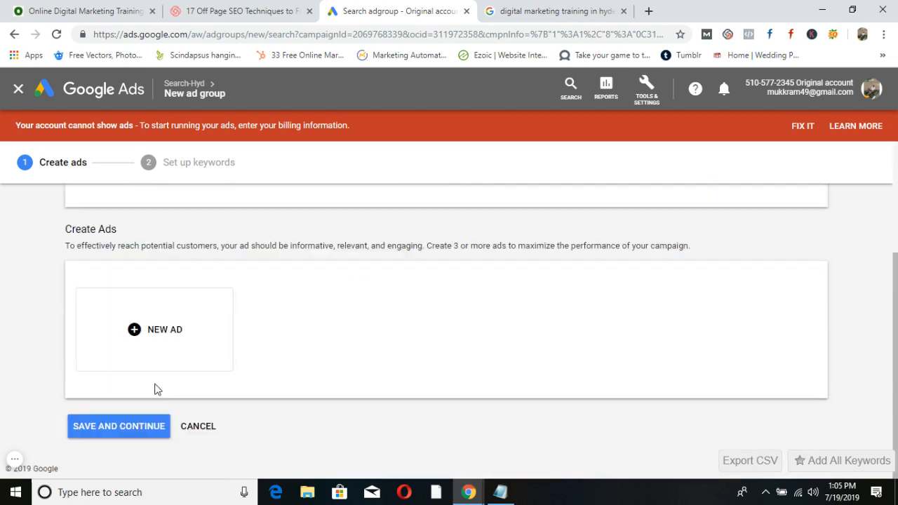
{"action": "left_click", "coordinate": [120, 425]}
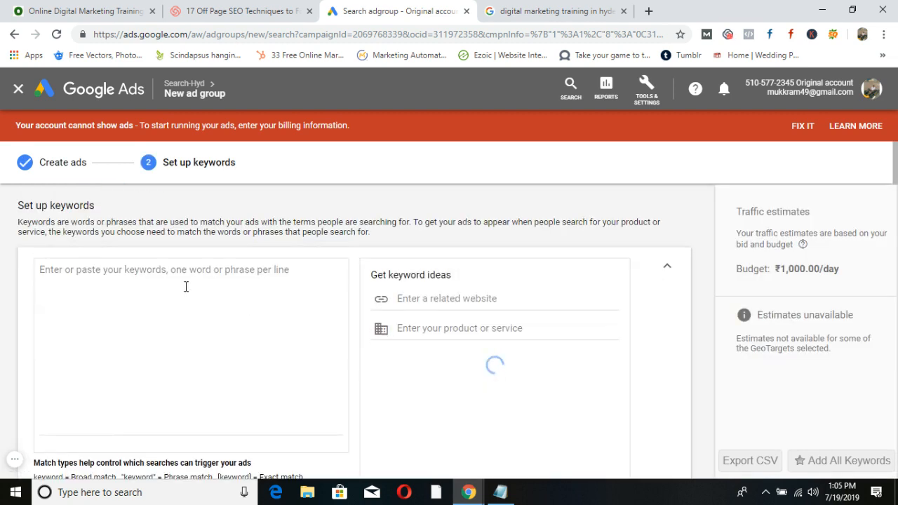
Add the 'Google ads trainnig' keyword, trimming its misspelled ending, and save the ad group.
{"action": "left_click", "coordinate": [186, 286]}
{"action": "type", "text": "Google"}
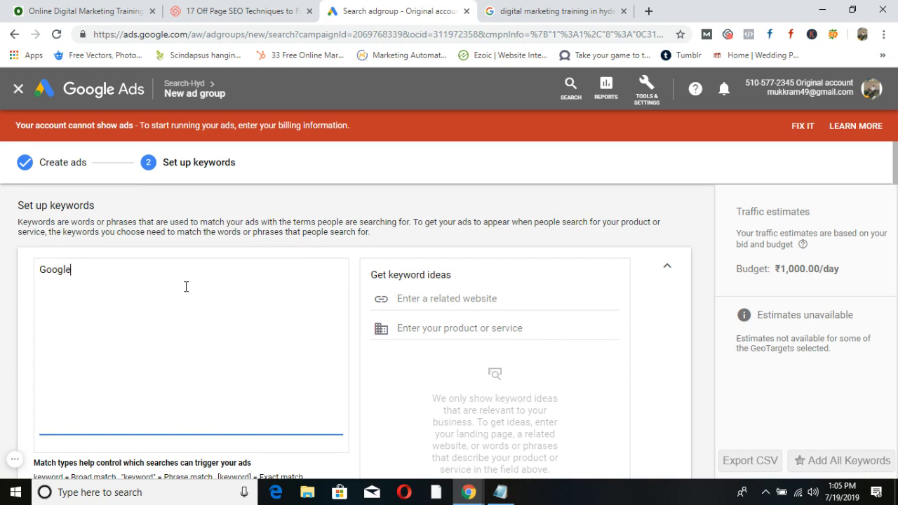
{"action": "type", "text": " ads trainnig"}
{"action": "scroll", "coordinate": [189, 315], "scroll_direction": "down", "scroll_amount": 2}
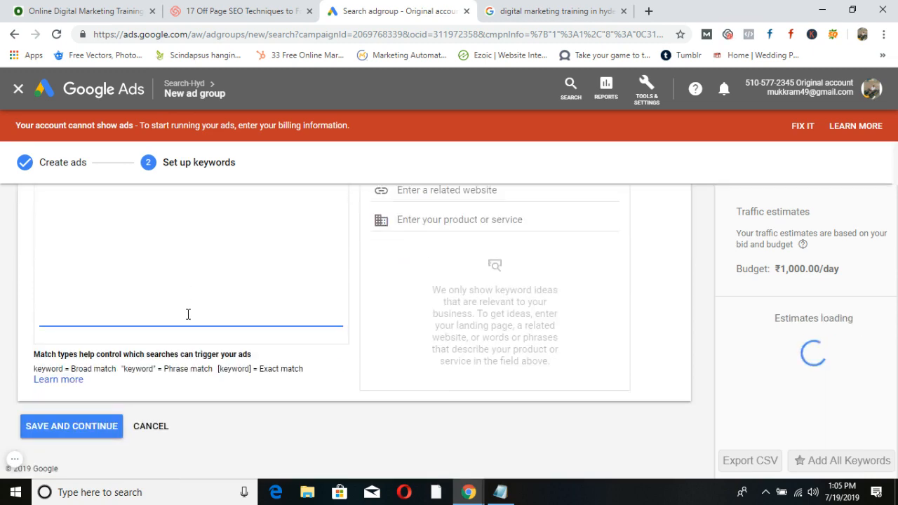
{"action": "scroll", "coordinate": [188, 315], "scroll_direction": "up", "scroll_amount": 2}
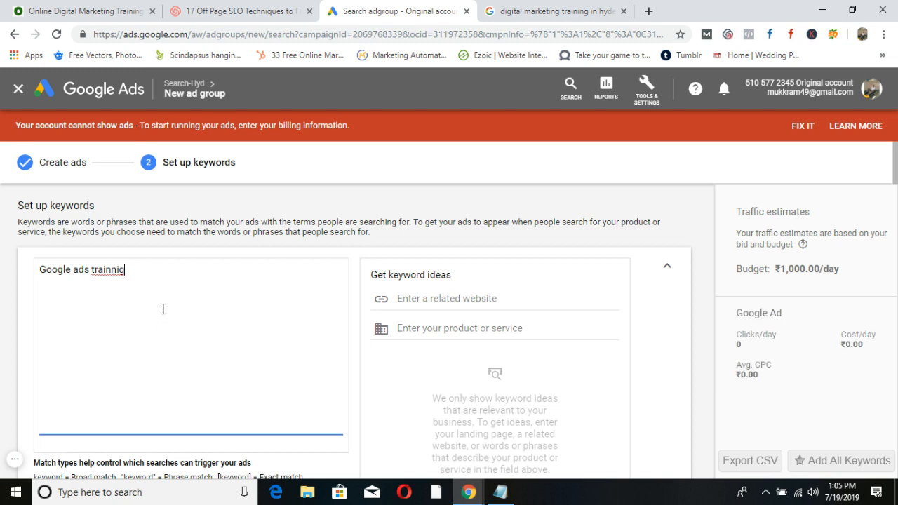
{"action": "key", "text": "BackSpace"}
{"action": "key", "text": "BackSpace"}
{"action": "scroll", "coordinate": [21, 378], "scroll_direction": "down", "scroll_amount": 2}
{"action": "left_click", "coordinate": [57, 426]}
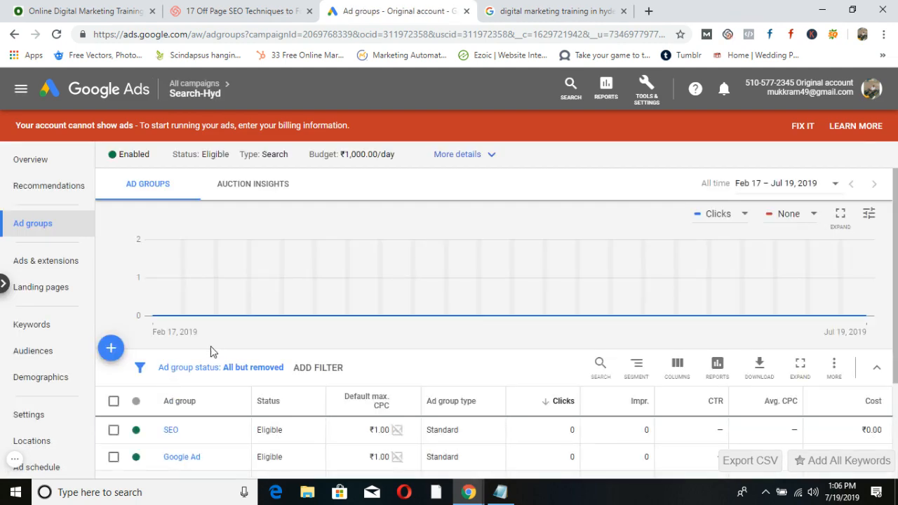
Open the SEO ad group and scroll through its four keywords.
{"action": "scroll", "coordinate": [314, 337], "scroll_direction": "down", "scroll_amount": 2}
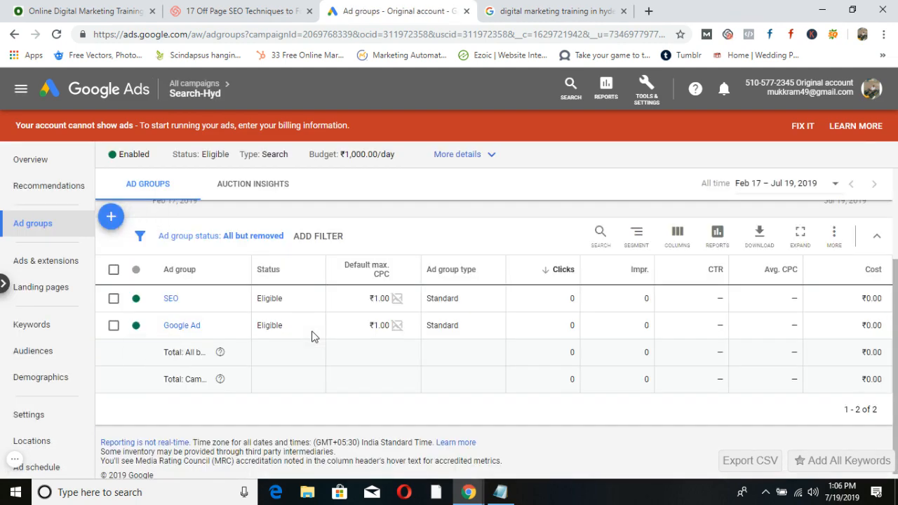
{"action": "left_click", "coordinate": [171, 299]}
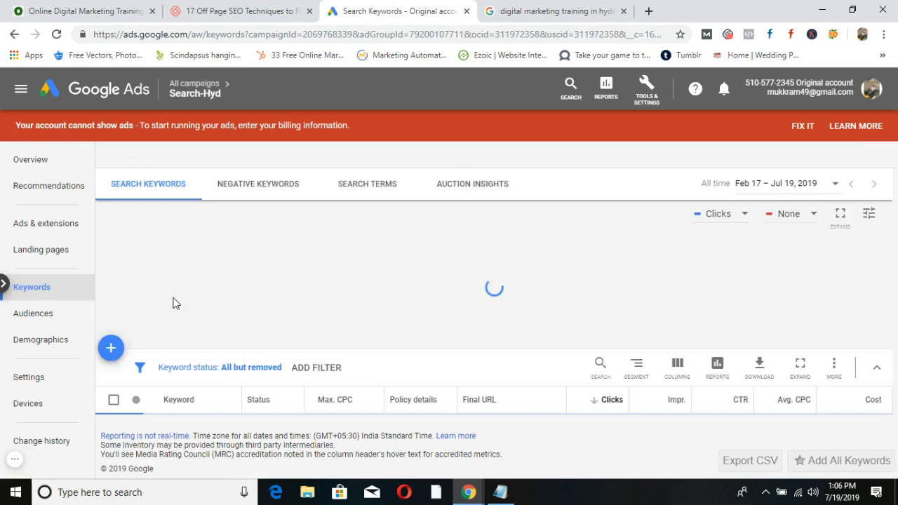
{"action": "scroll", "coordinate": [196, 318], "scroll_direction": "down", "scroll_amount": 1}
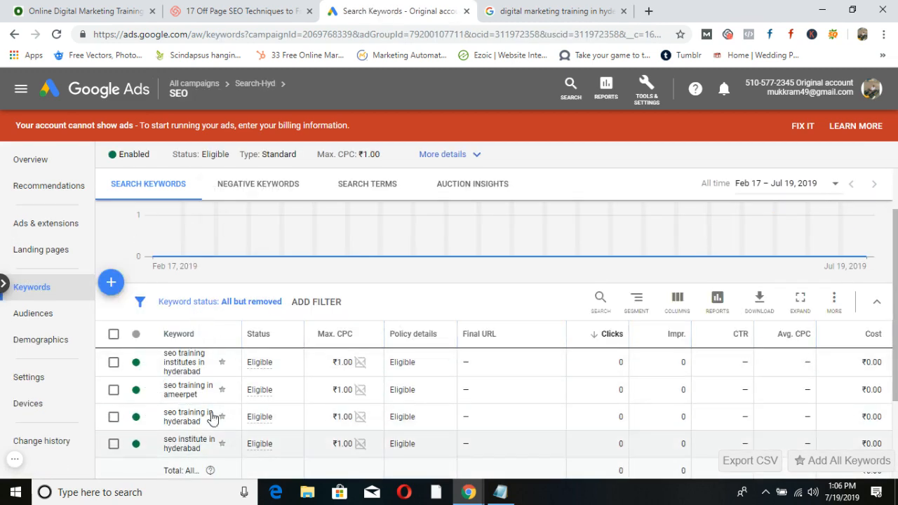
{"action": "scroll", "coordinate": [231, 410], "scroll_direction": "down", "scroll_amount": 2}
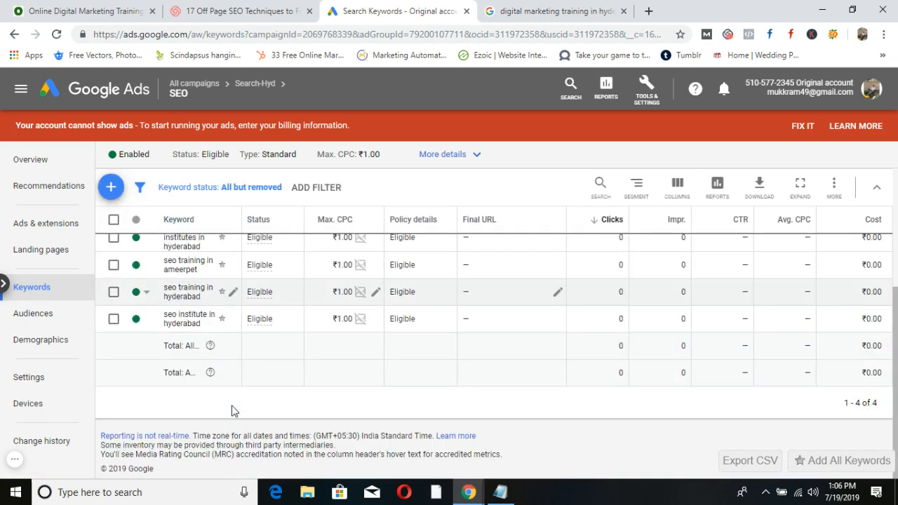
Review the SEO ad group's ad, checking its status and edit menus without changes.
{"action": "scroll", "coordinate": [233, 411], "scroll_direction": "up", "scroll_amount": 3}
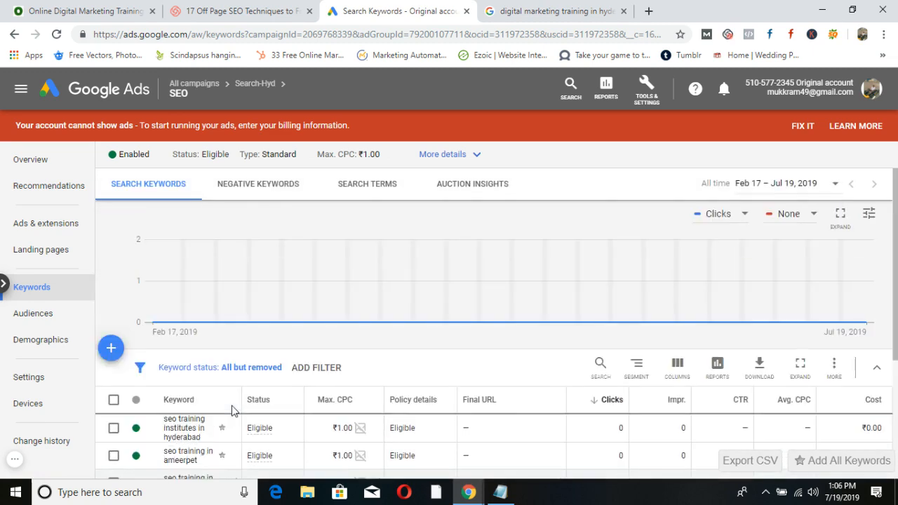
{"action": "scroll", "coordinate": [233, 411], "scroll_direction": "down", "scroll_amount": 2}
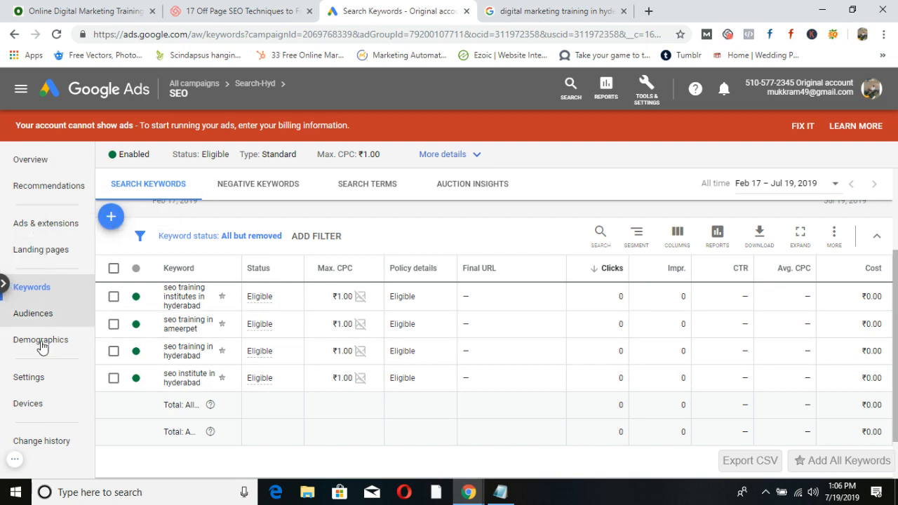
{"action": "left_click", "coordinate": [42, 231]}
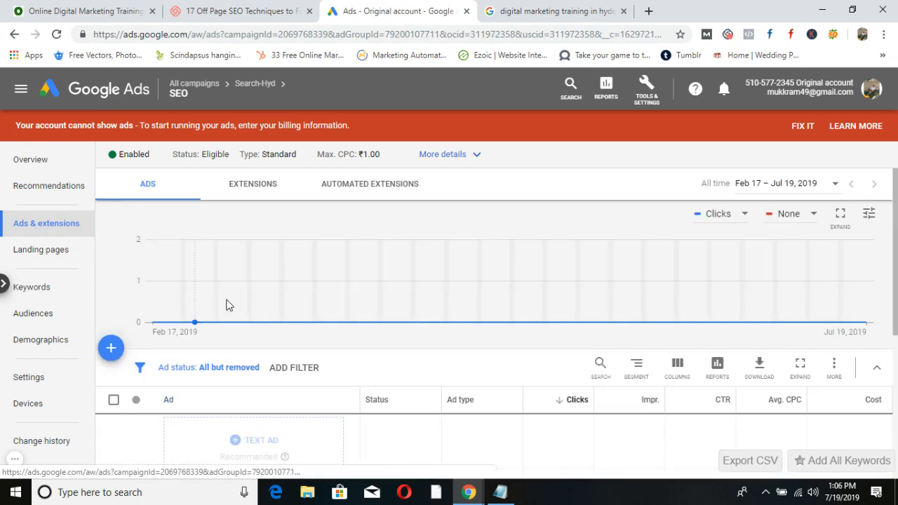
{"action": "scroll", "coordinate": [281, 344], "scroll_direction": "down", "scroll_amount": 3}
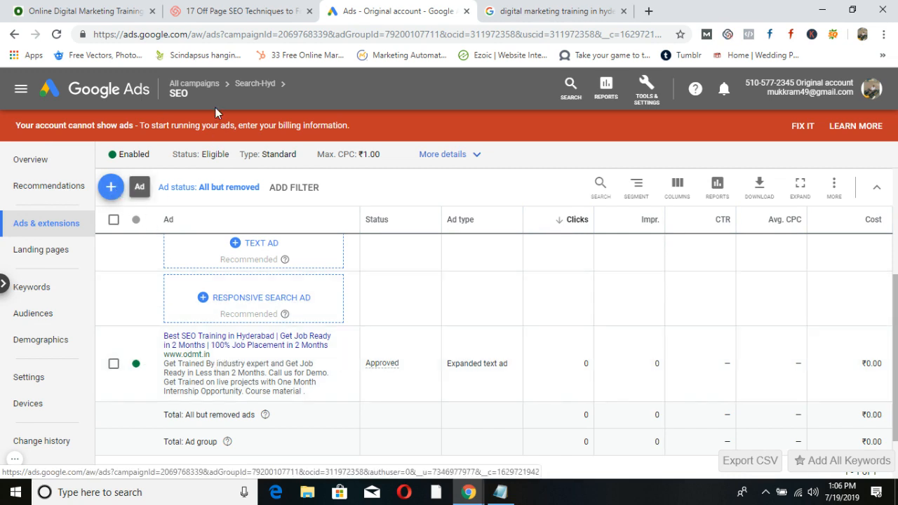
{"action": "mouse_move", "coordinate": [195, 93]}
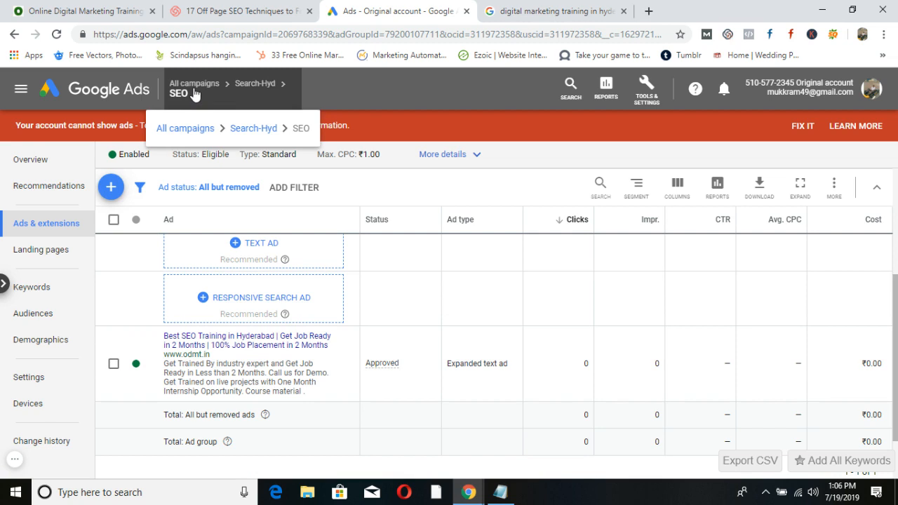
{"action": "left_click", "coordinate": [136, 363]}
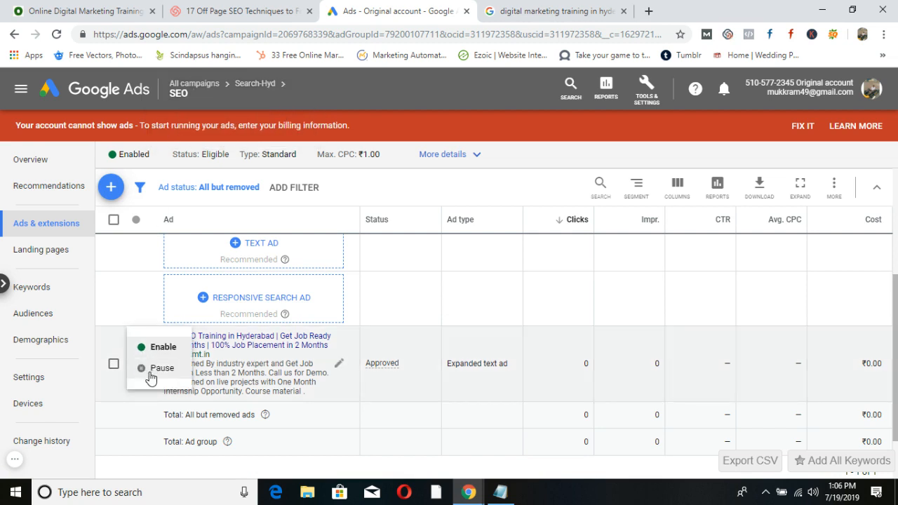
{"action": "left_click", "coordinate": [115, 365]}
{"action": "left_click", "coordinate": [114, 363]}
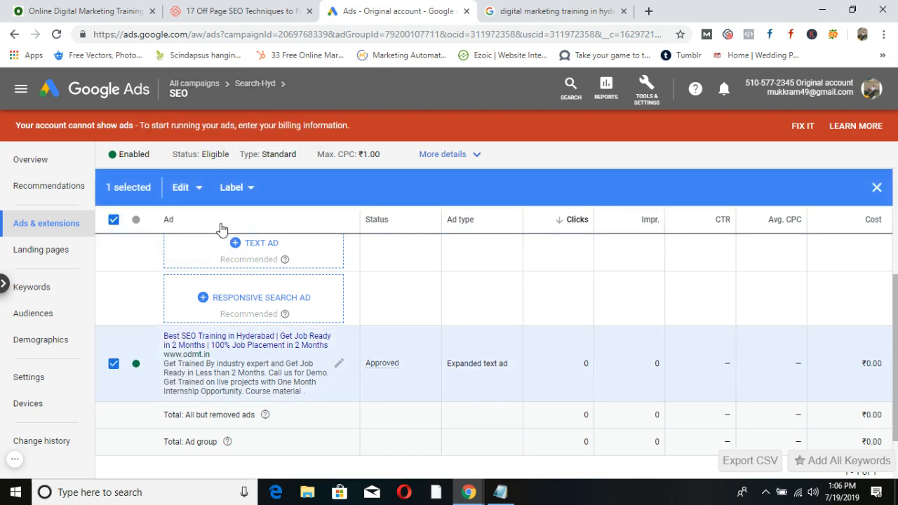
{"action": "left_click", "coordinate": [201, 187]}
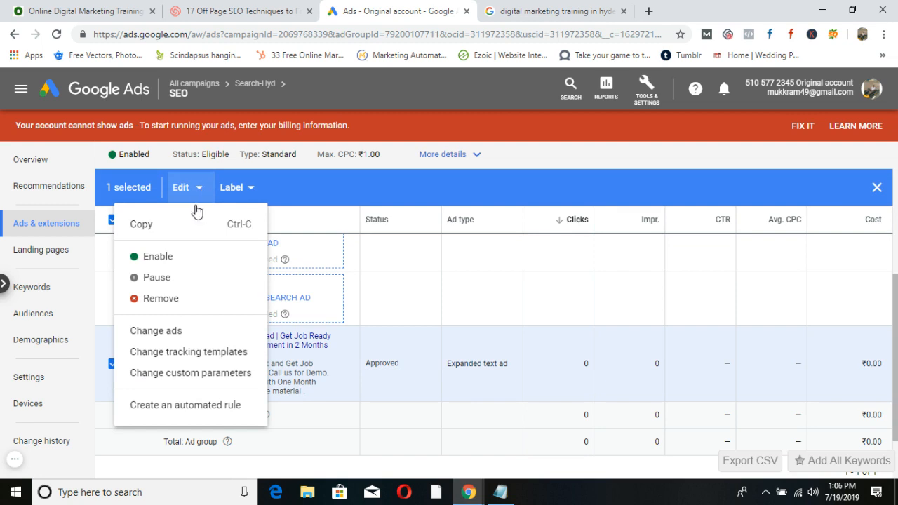
{"action": "left_click", "coordinate": [112, 364]}
Check the SEO keywords' status and edit options unchanged, then go to All campaigns.
{"action": "left_click", "coordinate": [35, 287]}
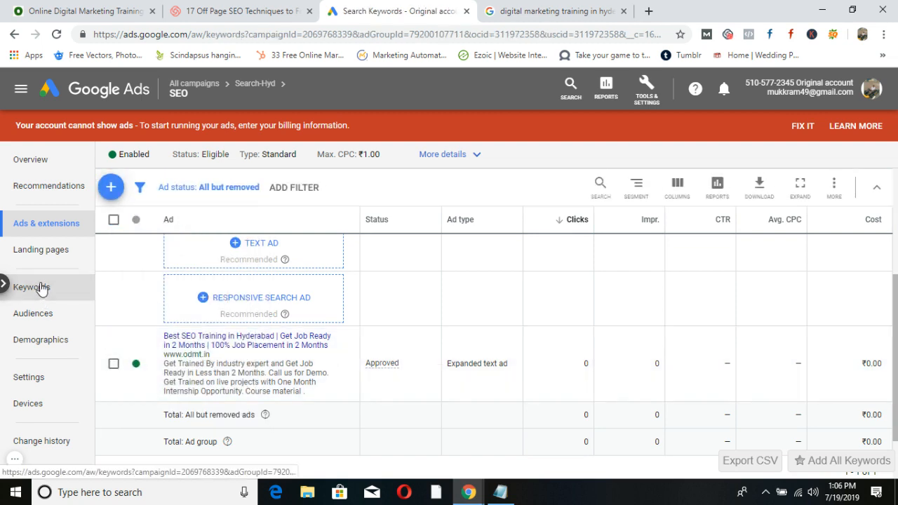
{"action": "left_click", "coordinate": [137, 428]}
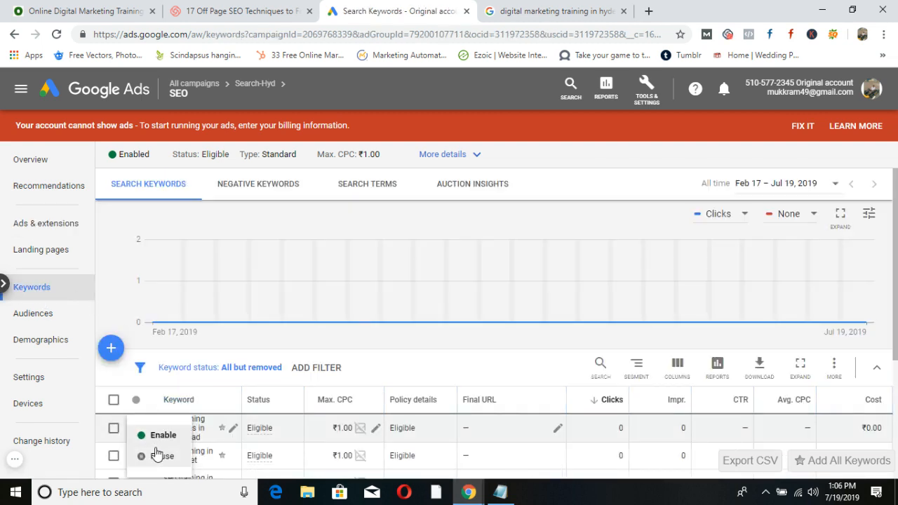
{"action": "left_click", "coordinate": [114, 428]}
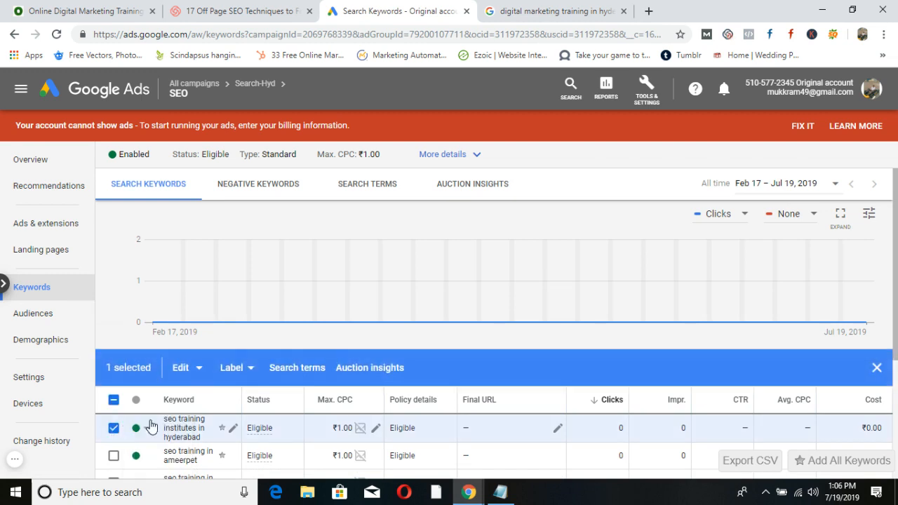
{"action": "left_click", "coordinate": [194, 372]}
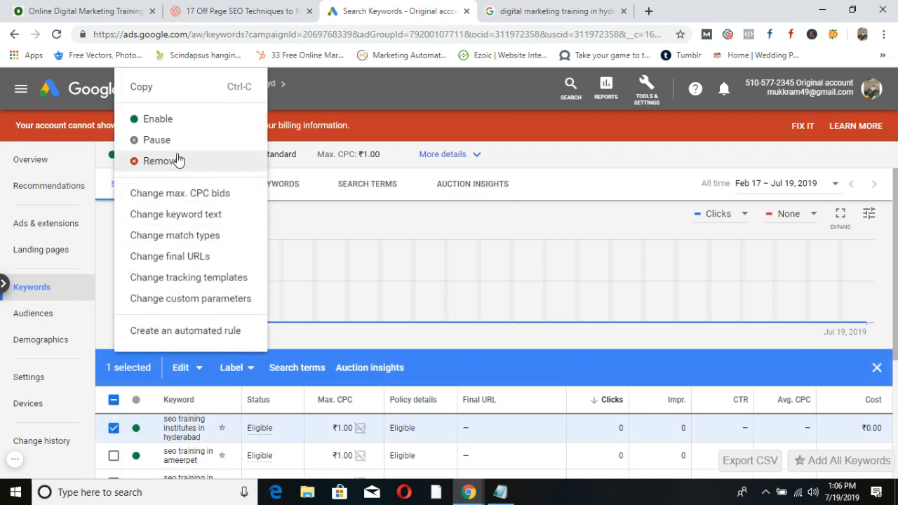
{"action": "left_click", "coordinate": [585, 146]}
{"action": "left_click", "coordinate": [22, 88]}
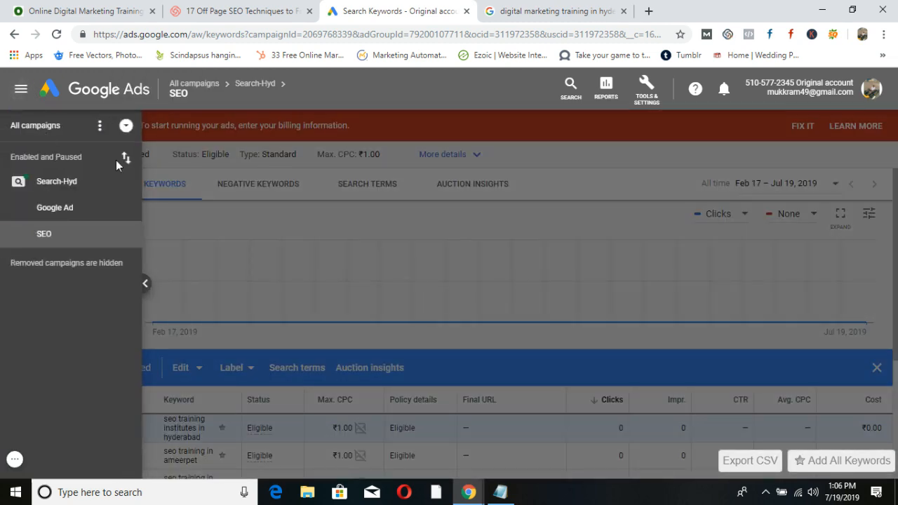
{"action": "left_click", "coordinate": [587, 148]}
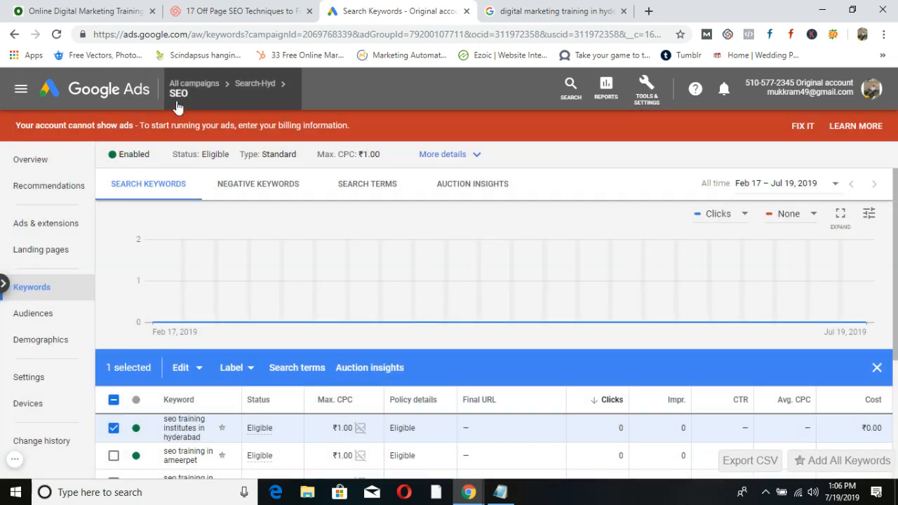
{"action": "mouse_move", "coordinate": [177, 107]}
{"action": "left_click", "coordinate": [177, 125]}
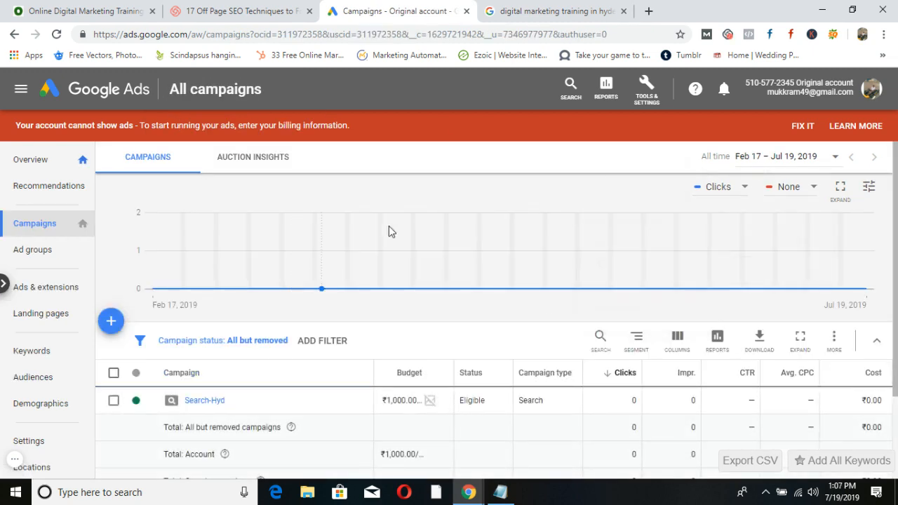
Glance over the campaigns table, then bring the Notepad ad group notes forward.
{"action": "left_click", "coordinate": [1, 311]}
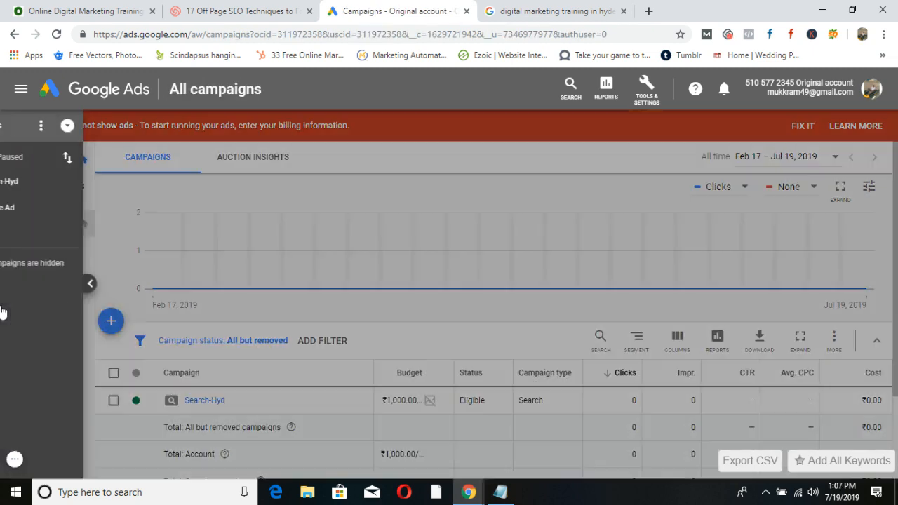
{"action": "left_click", "coordinate": [577, 175]}
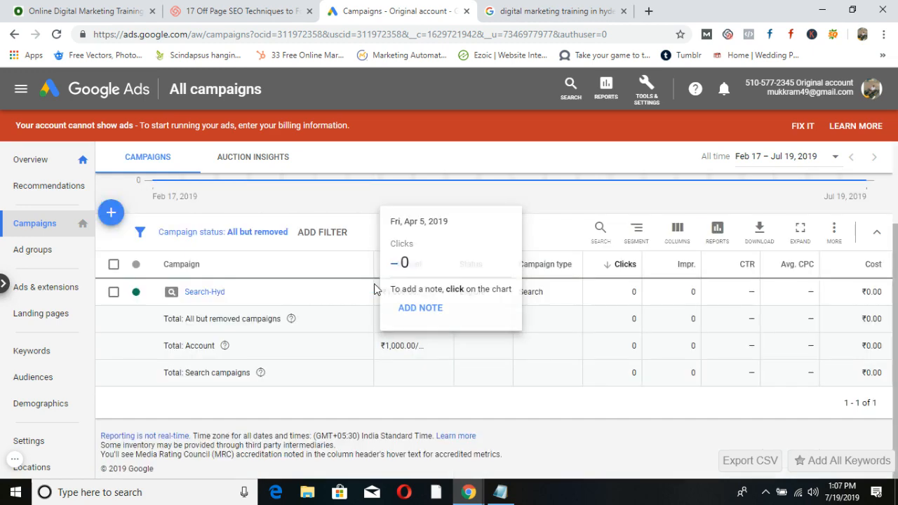
{"action": "scroll", "coordinate": [374, 288], "scroll_direction": "down", "scroll_amount": 2}
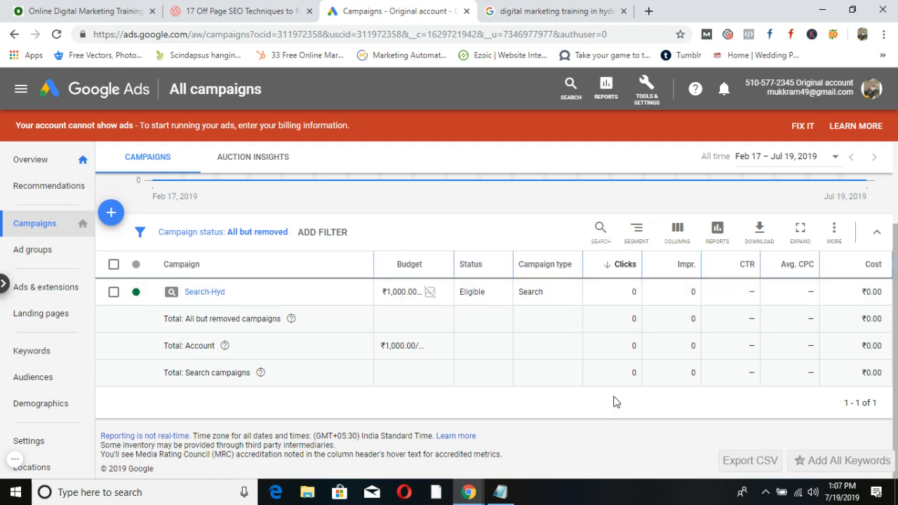
{"action": "left_click", "coordinate": [500, 492]}
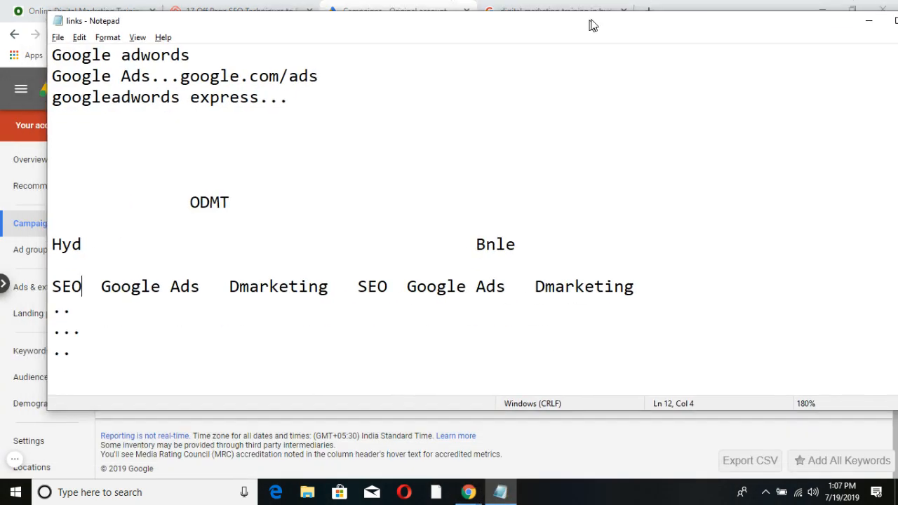
Add 'Google ads Google adsexpress', 'sales', 'click' and 'create an account without campaign' lines, then switch to Chrome.
{"action": "scroll", "coordinate": [294, 357], "scroll_direction": "down", "scroll_amount": 5}
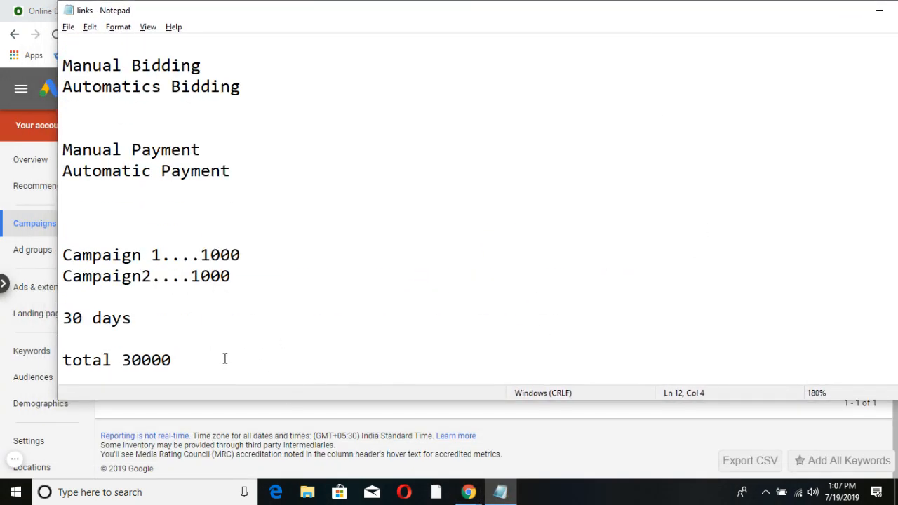
{"action": "key", "text": "Return"}
{"action": "key", "text": "Return"}
{"action": "key", "text": "Return"}
{"action": "key", "text": "Return"}
{"action": "key", "text": "Return"}
{"action": "key", "text": "Return"}
{"action": "key", "text": "Return"}
{"action": "key", "text": "Return"}
{"action": "key", "text": "Return"}
{"action": "key", "text": "Return"}
{"action": "key", "text": "Return"}
{"action": "key", "text": "Return"}
{"action": "key", "text": "Return"}
{"action": "key", "text": "Return"}
{"action": "key", "text": "Return"}
{"action": "key", "text": "Return"}
{"action": "key", "text": "Return"}
{"action": "key", "text": "Return"}
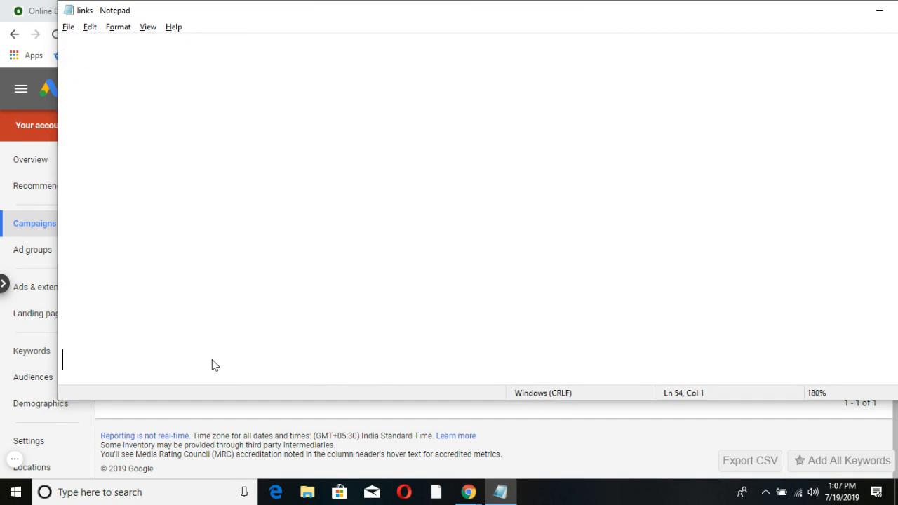
{"action": "type", "text": "Google ads "}
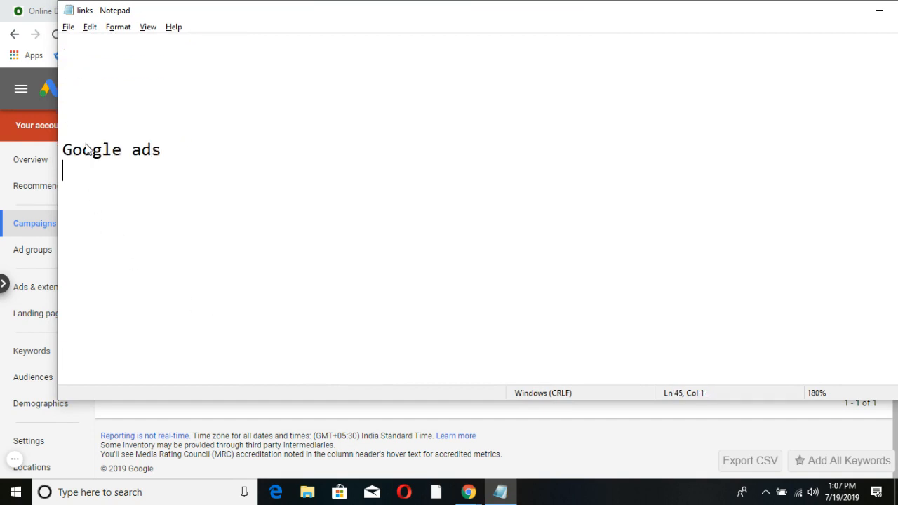
{"action": "type", "text": "Google ads"}
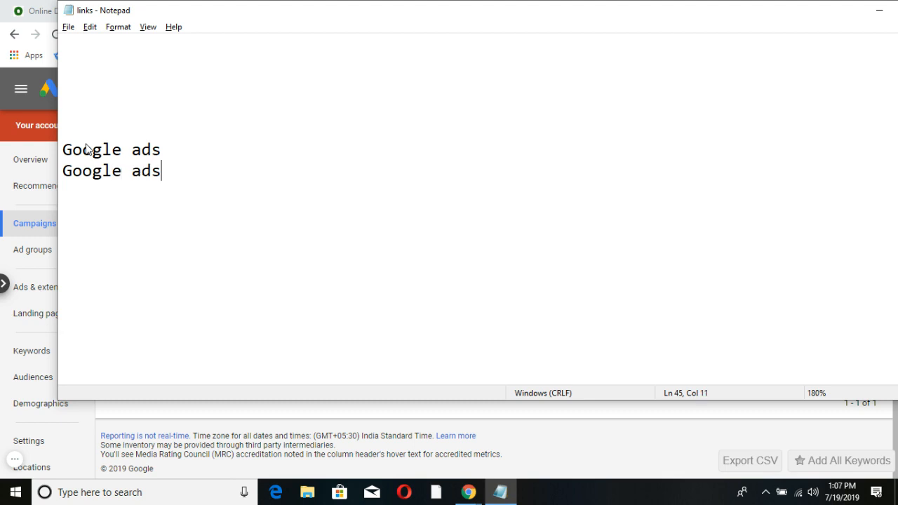
{"action": "type", "text": "express...."}
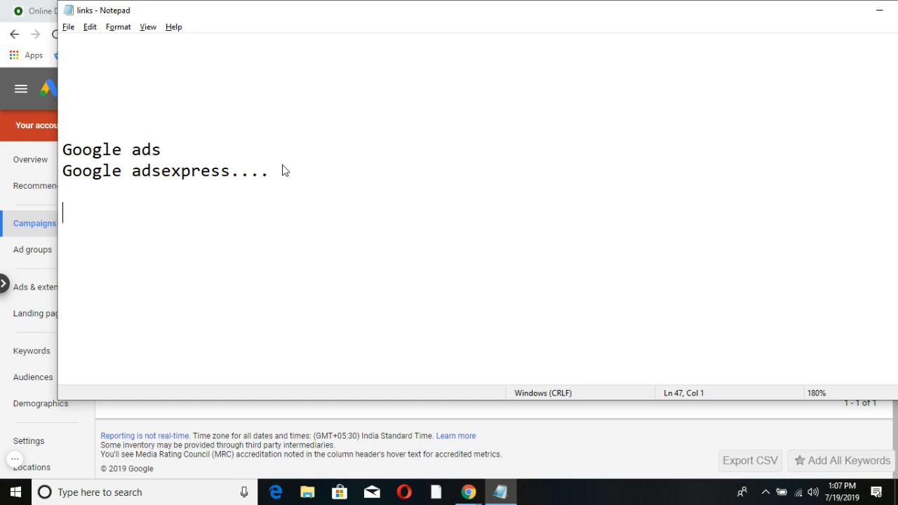
{"action": "type", "text": "sales"}
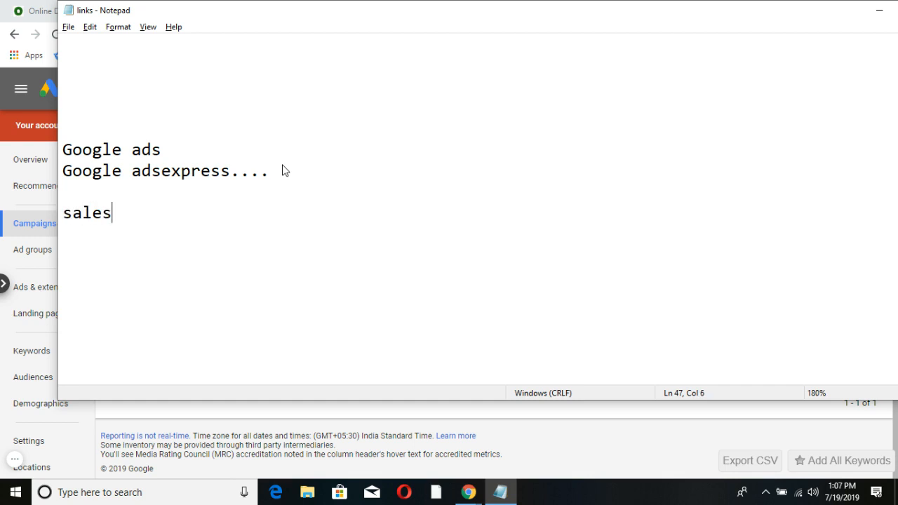
{"action": "key", "text": "Return"}
{"action": "key", "text": "Return"}
{"action": "type", "text": "click"}
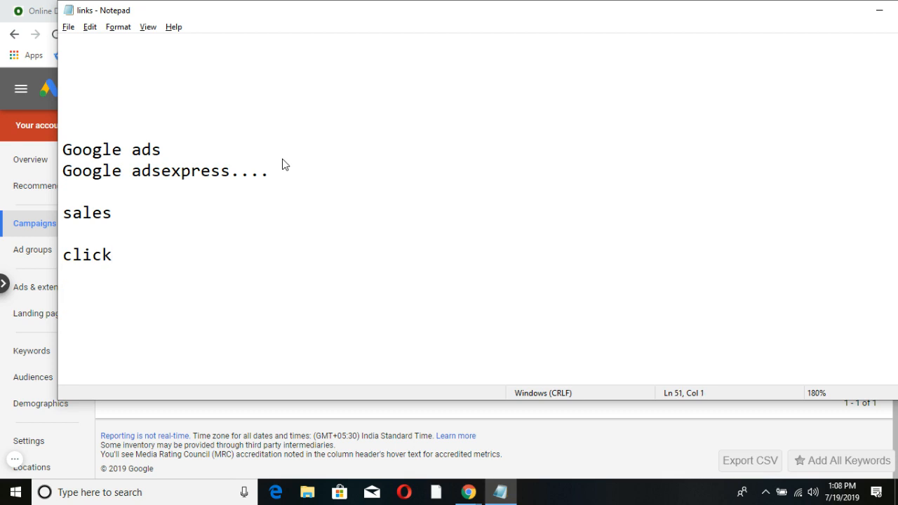
{"action": "type", "text": "eate an account wi"}
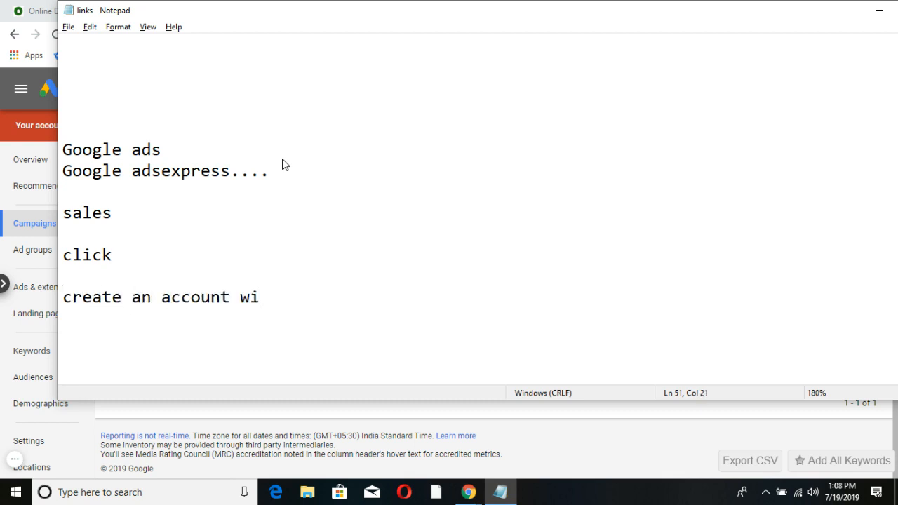
{"action": "type", "text": "thout campai"}
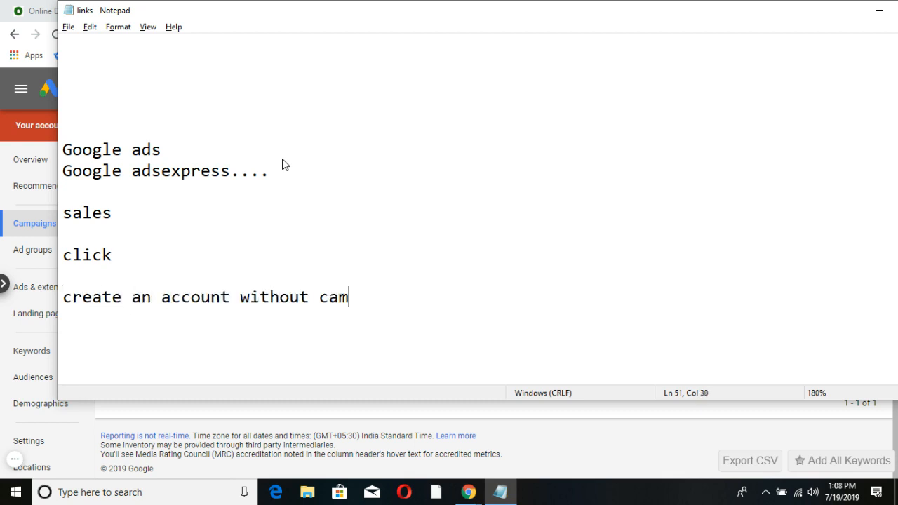
{"action": "key", "text": "BackSpace"}
{"action": "key", "text": "BackSpace"}
{"action": "type", "text": "aign"}
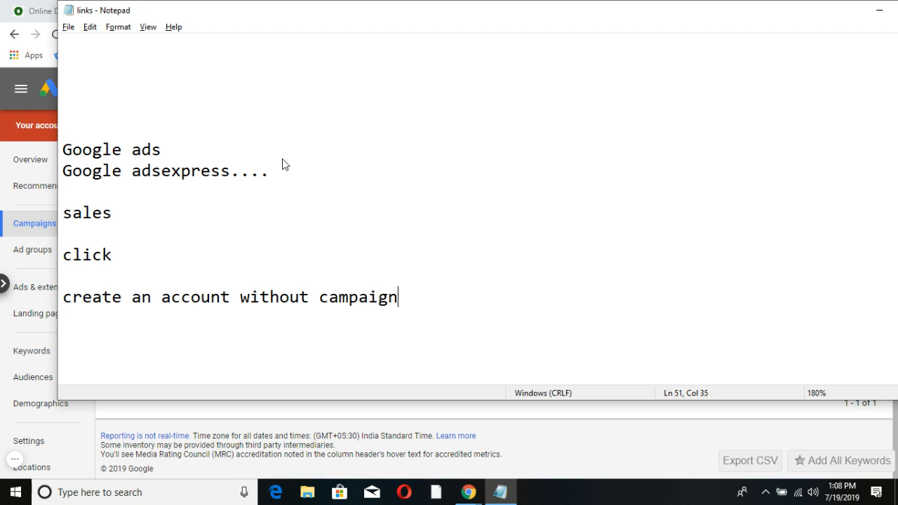
{"action": "key", "text": "alt+Tab"}
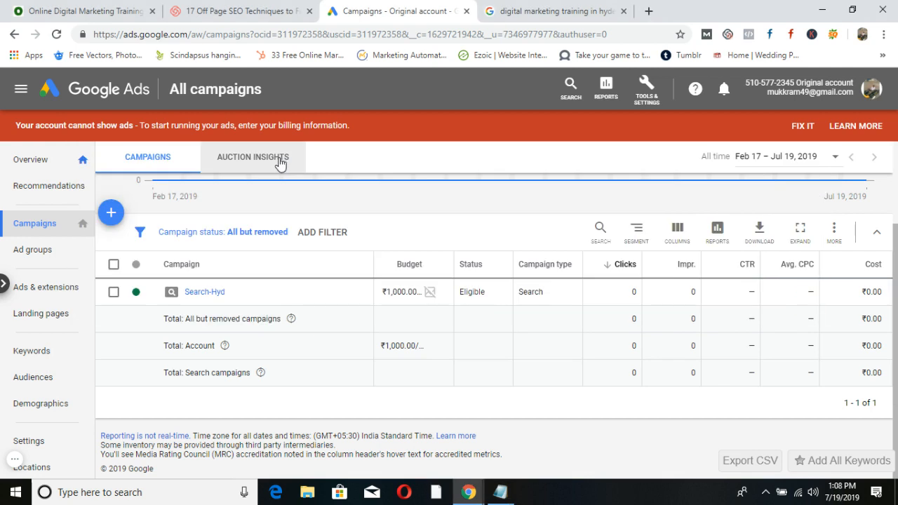
From the profile avatar's accounts list, start signing up a new Google Ads account.
{"action": "left_click", "coordinate": [871, 88]}
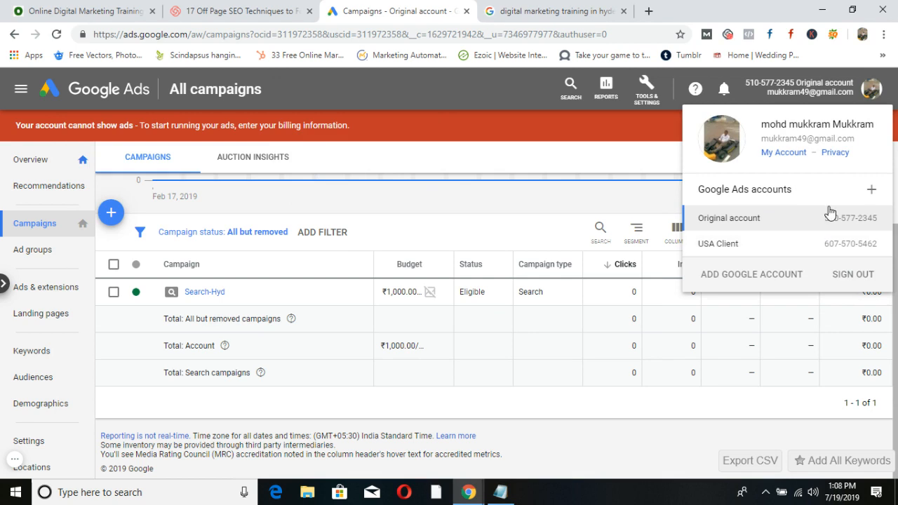
{"action": "left_click", "coordinate": [870, 190]}
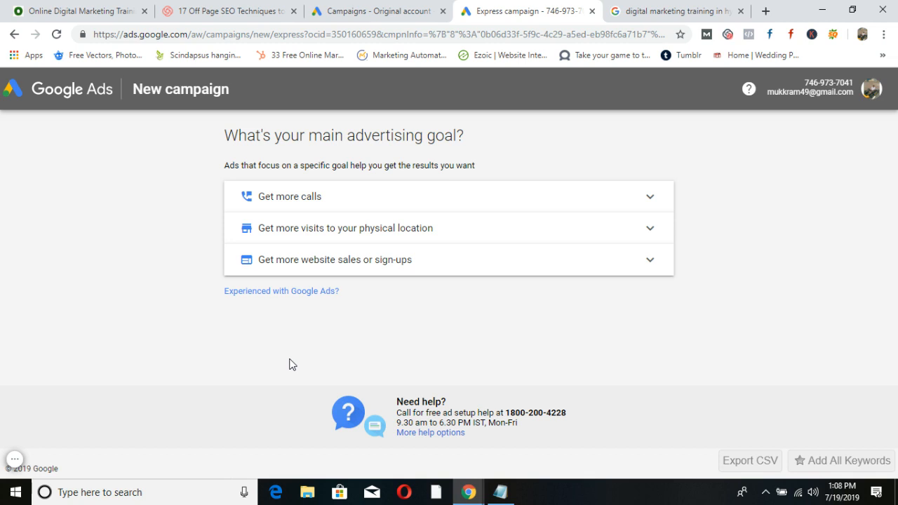
Take the experienced path, create the account without a campaign in Indian Rupee, and open its overview.
{"action": "left_click", "coordinate": [312, 295]}
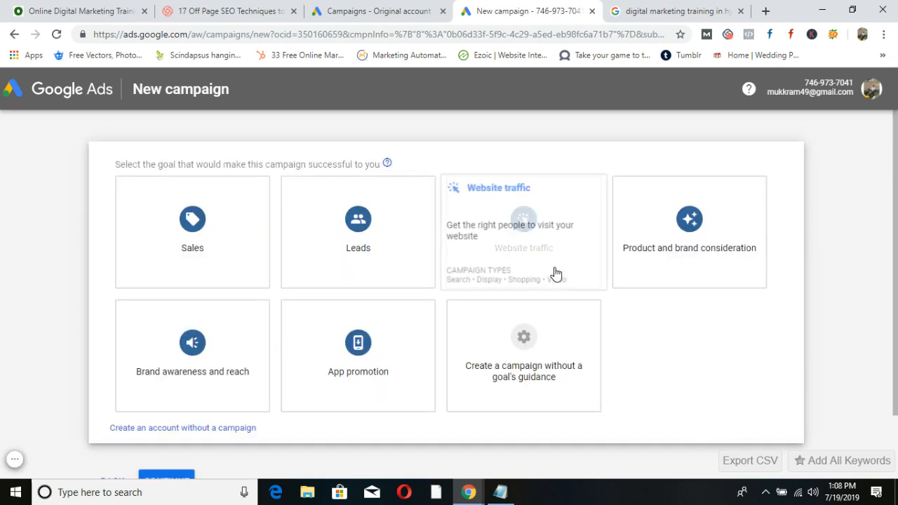
{"action": "scroll", "coordinate": [694, 352], "scroll_direction": "down", "scroll_amount": 1}
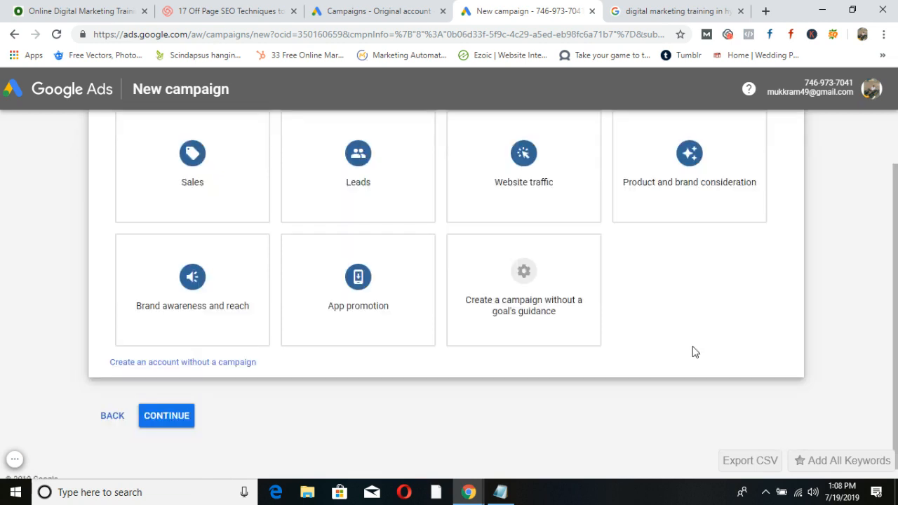
{"action": "left_click", "coordinate": [181, 365]}
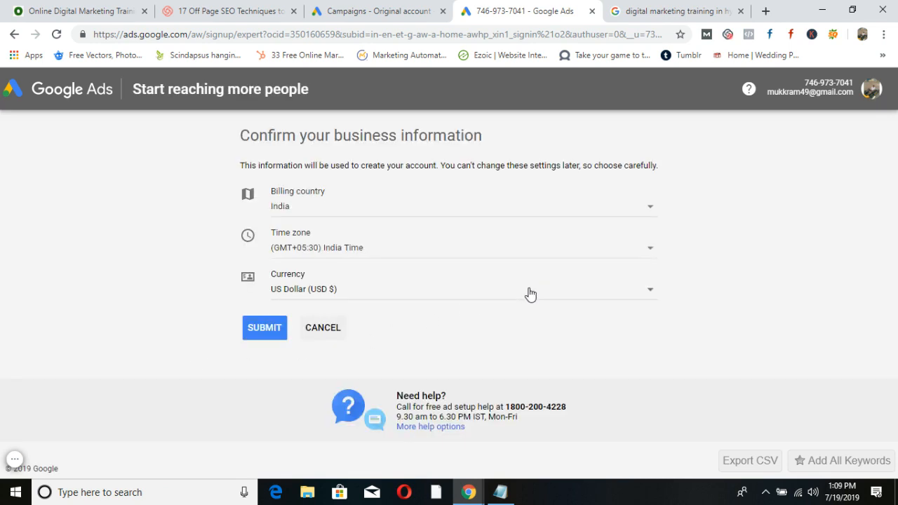
{"action": "left_click", "coordinate": [645, 293]}
{"action": "key", "text": "i"}
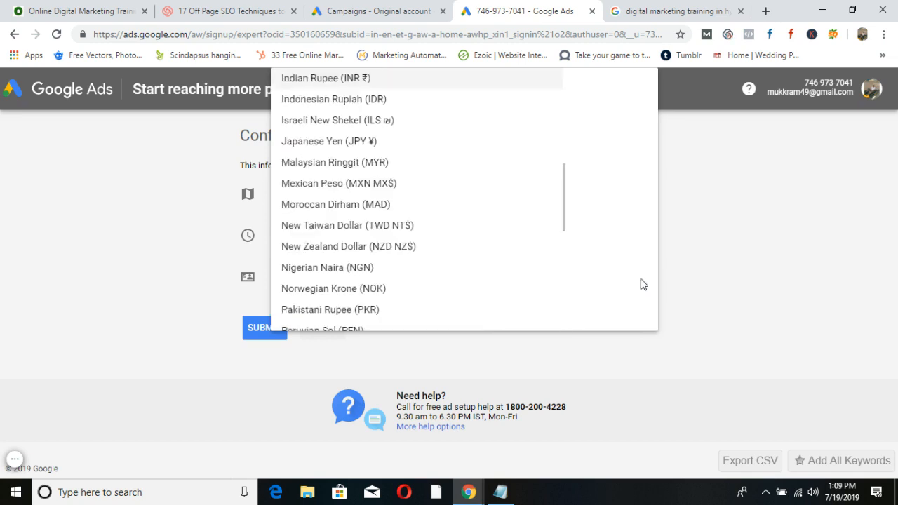
{"action": "left_click", "coordinate": [321, 79]}
{"action": "left_click", "coordinate": [257, 326]}
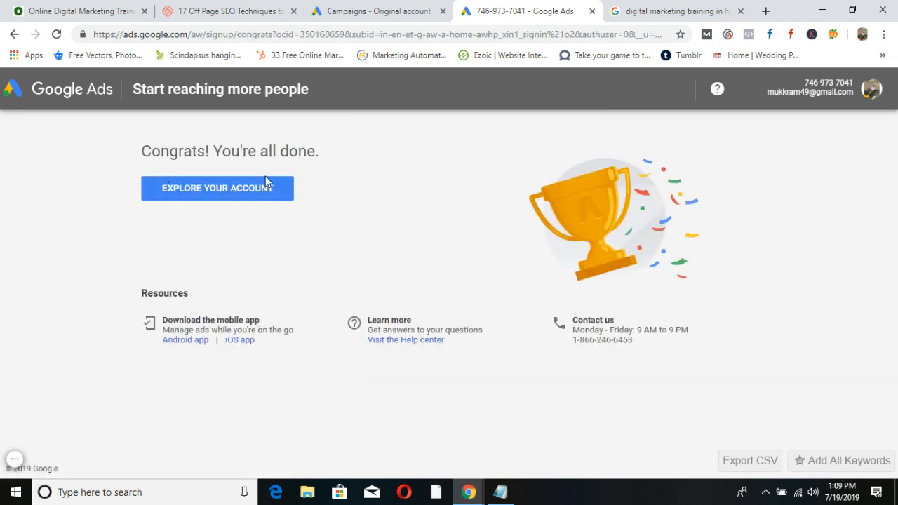
{"action": "left_click", "coordinate": [220, 187]}
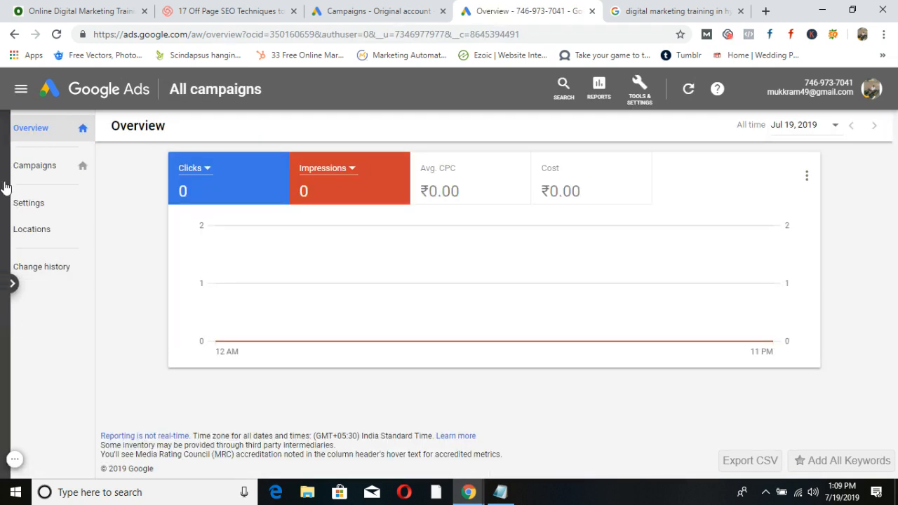
Start a new Search campaign without goal guidance from the Campaigns page.
{"action": "left_click", "coordinate": [42, 171]}
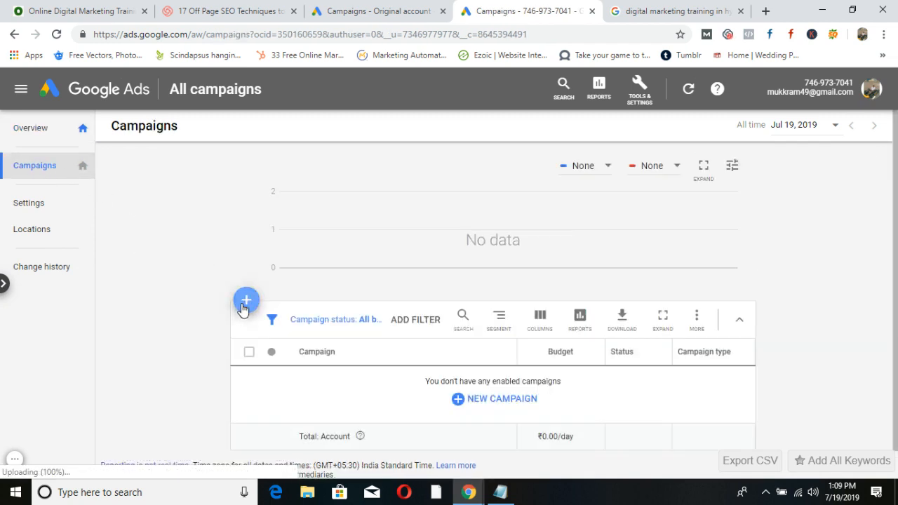
{"action": "left_click", "coordinate": [244, 308]}
{"action": "left_click", "coordinate": [279, 349]}
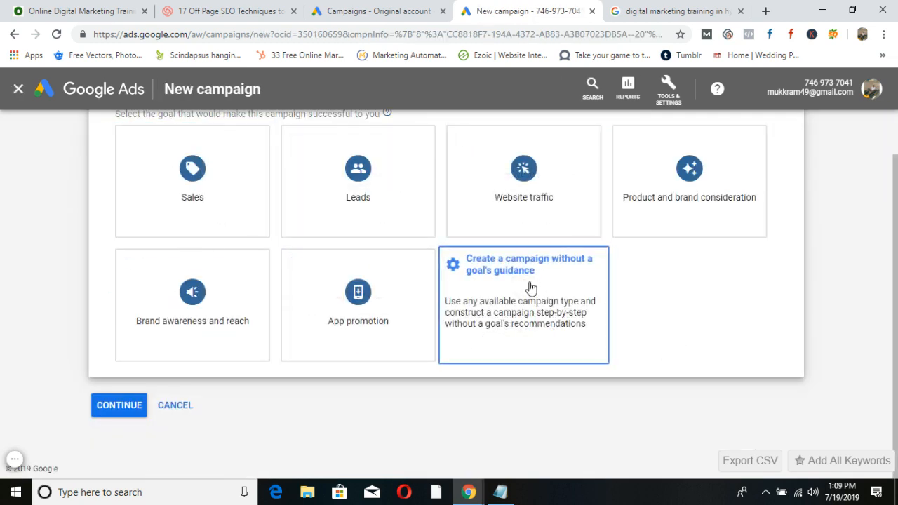
{"action": "left_click", "coordinate": [528, 288]}
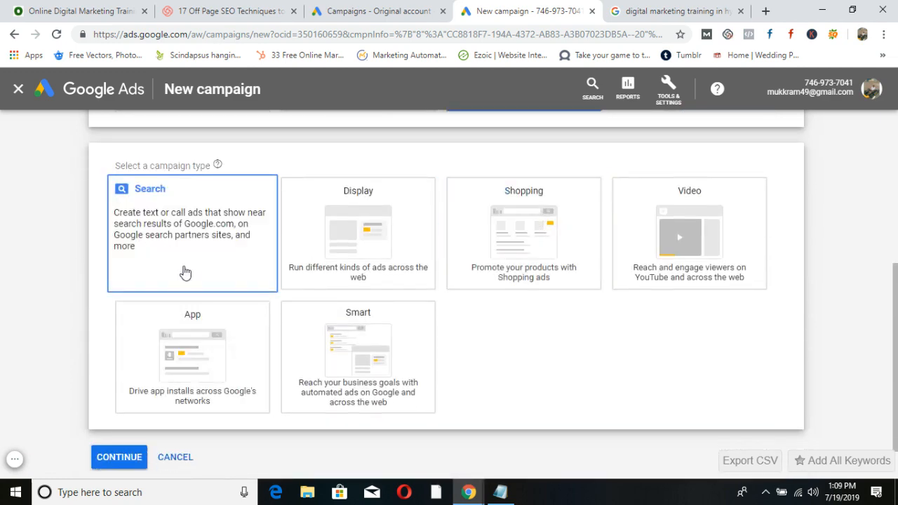
{"action": "left_click", "coordinate": [152, 220]}
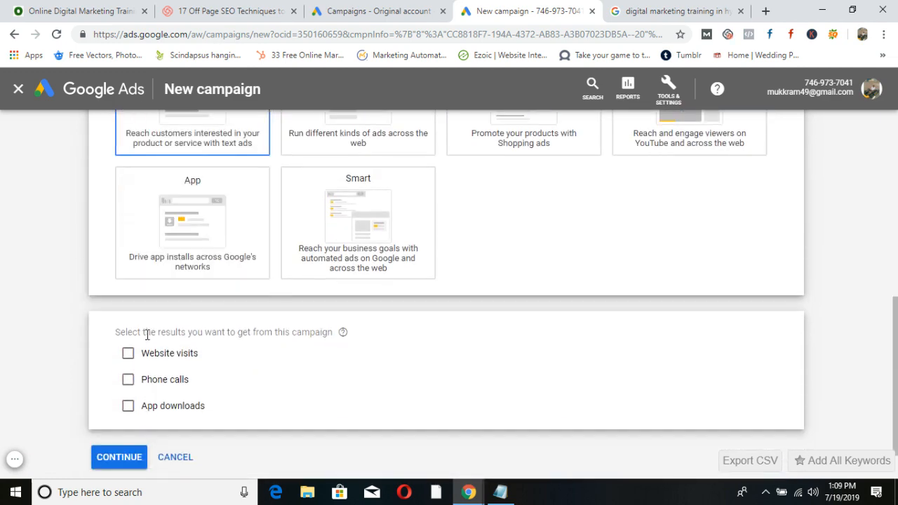
{"action": "left_click", "coordinate": [124, 455]}
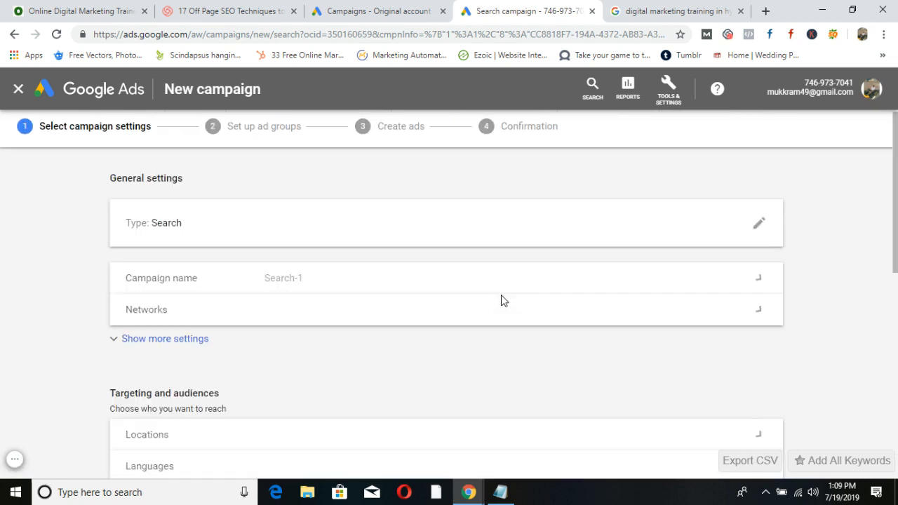
Exclude Google search partners and the Display Network, and check the target languages.
{"action": "left_click_drag", "start_coordinate": [312, 280], "coordinate": [256, 284]}
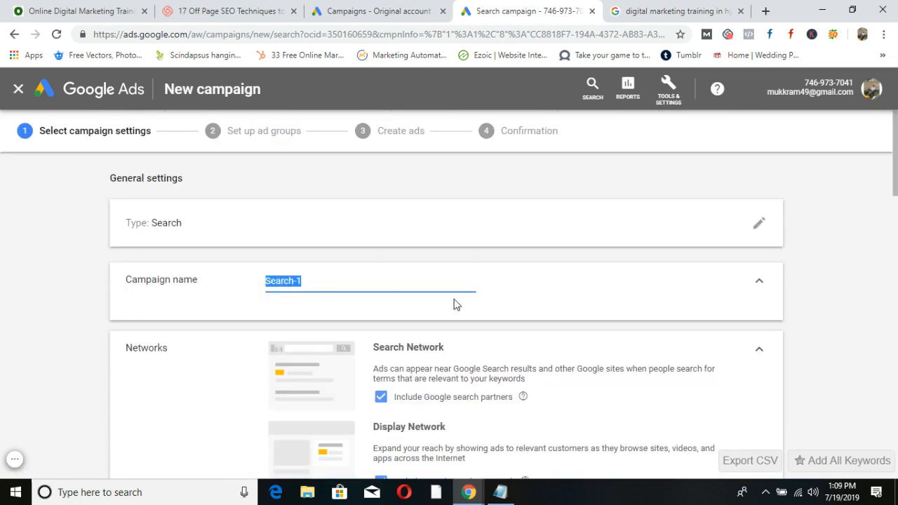
{"action": "scroll", "coordinate": [554, 305], "scroll_direction": "down", "scroll_amount": 1}
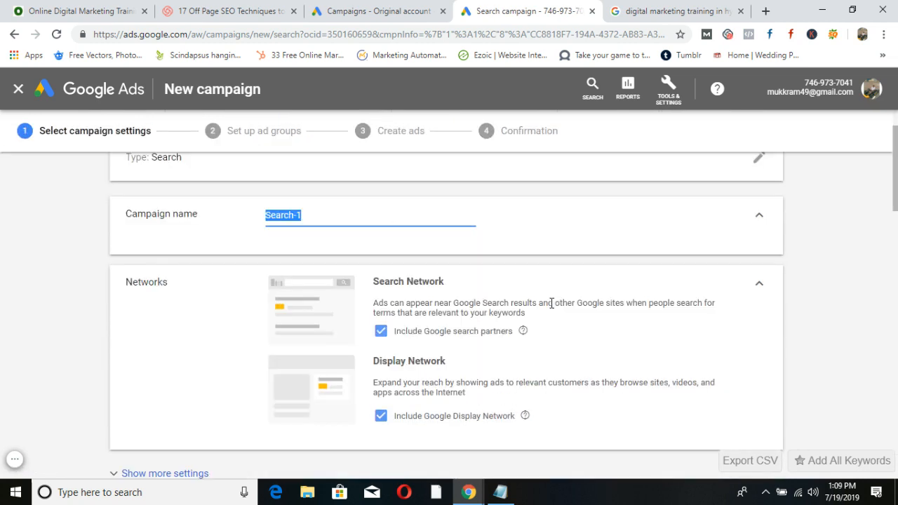
{"action": "left_click", "coordinate": [380, 332]}
{"action": "left_click", "coordinate": [381, 426]}
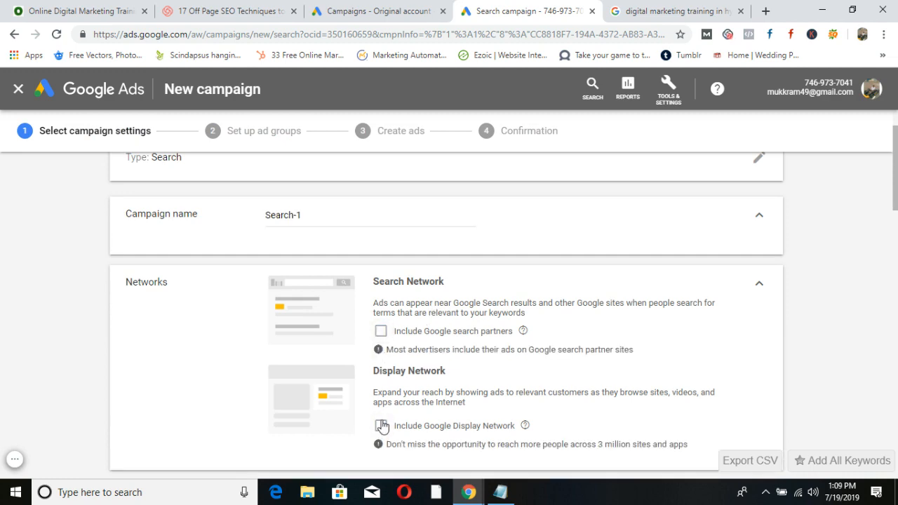
{"action": "scroll", "coordinate": [475, 344], "scroll_direction": "down", "scroll_amount": 4}
{"action": "scroll", "coordinate": [475, 349], "scroll_direction": "down", "scroll_amount": 2}
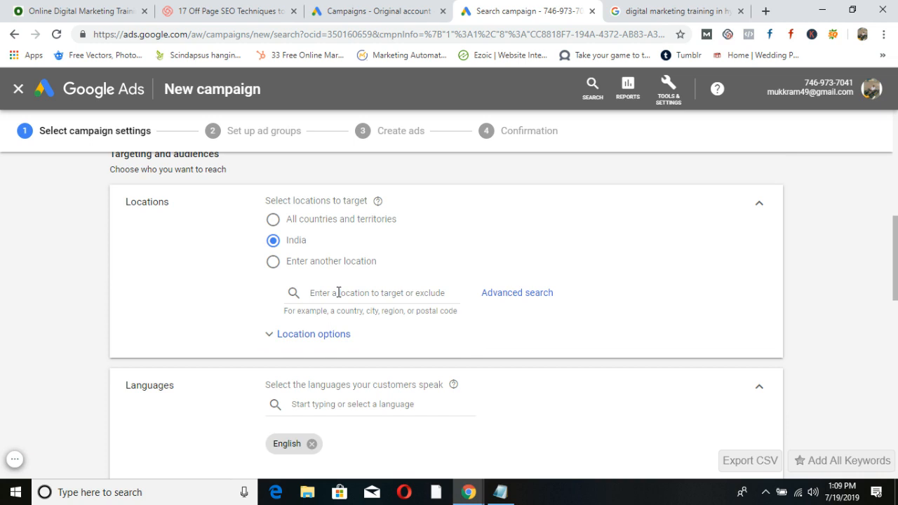
{"action": "scroll", "coordinate": [449, 293], "scroll_direction": "down", "scroll_amount": 2}
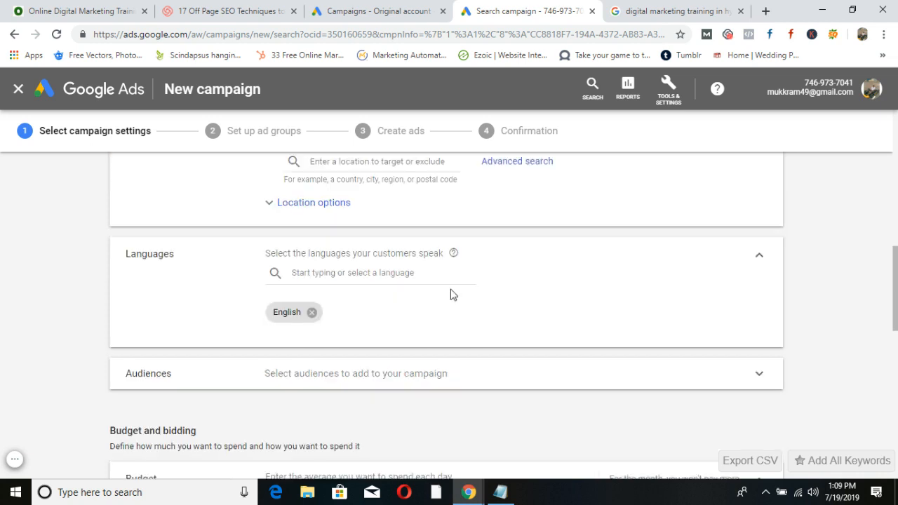
{"action": "left_click", "coordinate": [336, 273]}
Enter a daily budget of ₹1,000.
{"action": "scroll", "coordinate": [416, 330], "scroll_direction": "down", "scroll_amount": 3}
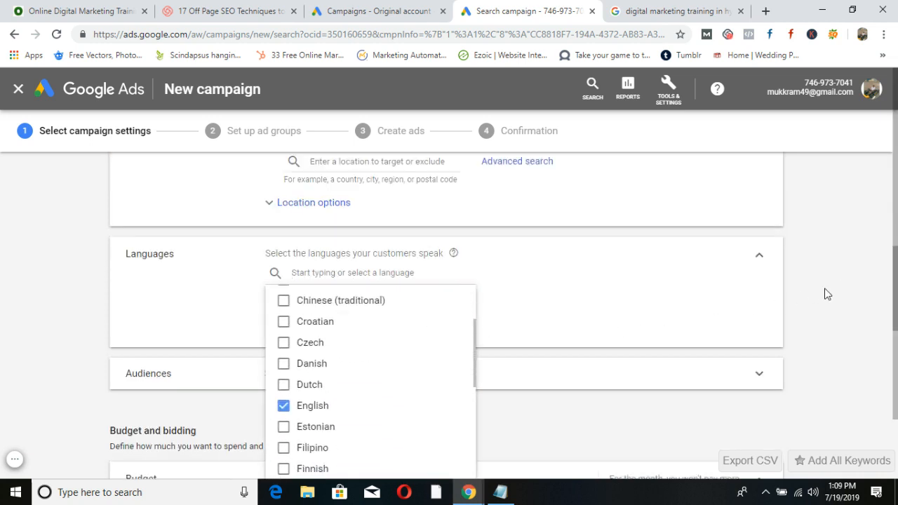
{"action": "scroll", "coordinate": [772, 298], "scroll_direction": "down", "scroll_amount": 2}
{"action": "scroll", "coordinate": [686, 303], "scroll_direction": "down", "scroll_amount": 2}
{"action": "left_click", "coordinate": [330, 232]}
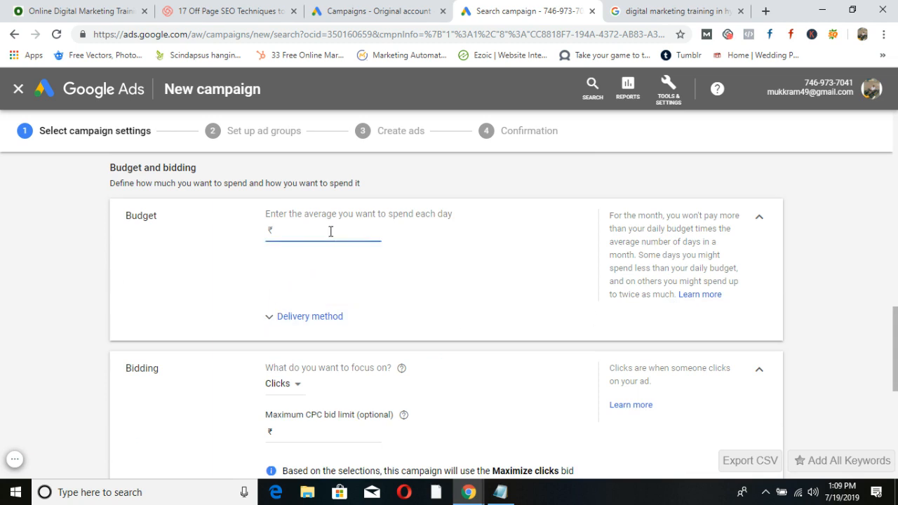
{"action": "type", "text": "1000"}
Set bidding to Manual CPC and save the campaign settings.
{"action": "scroll", "coordinate": [321, 232], "scroll_direction": "down", "scroll_amount": 3}
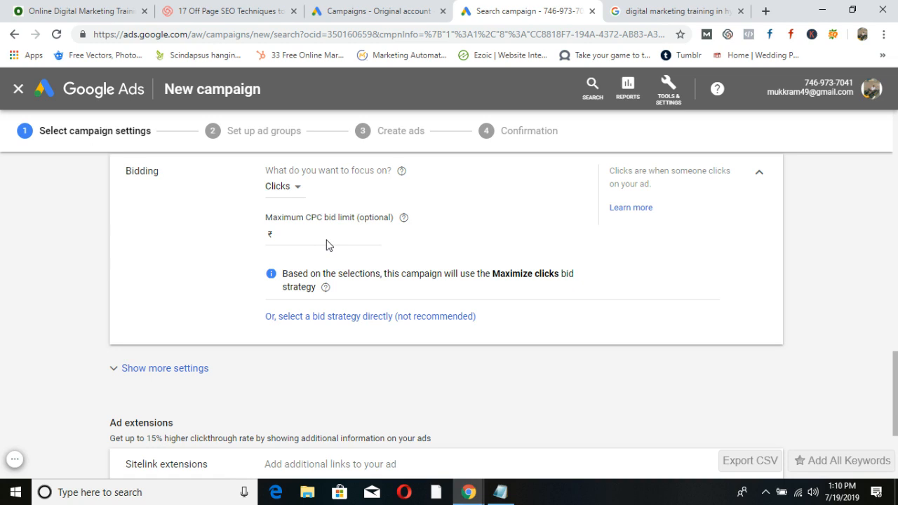
{"action": "left_click", "coordinate": [319, 317]}
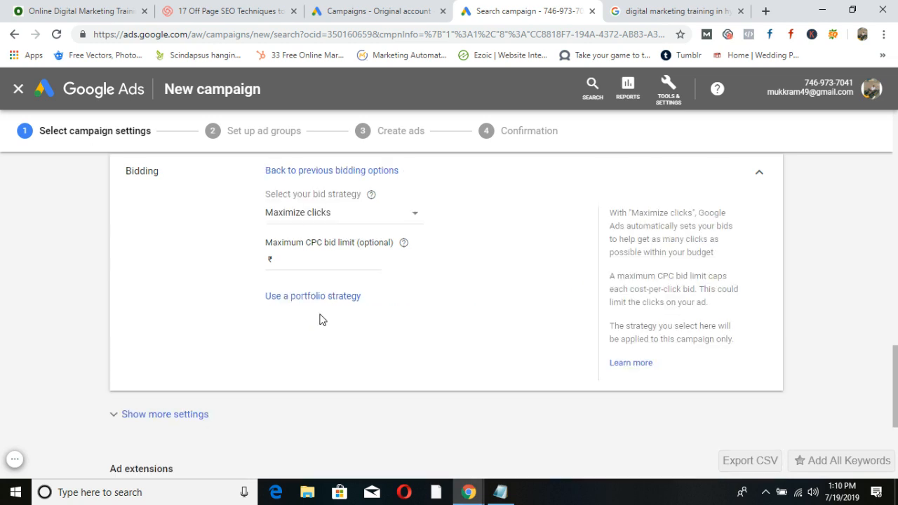
{"action": "left_click", "coordinate": [411, 218]}
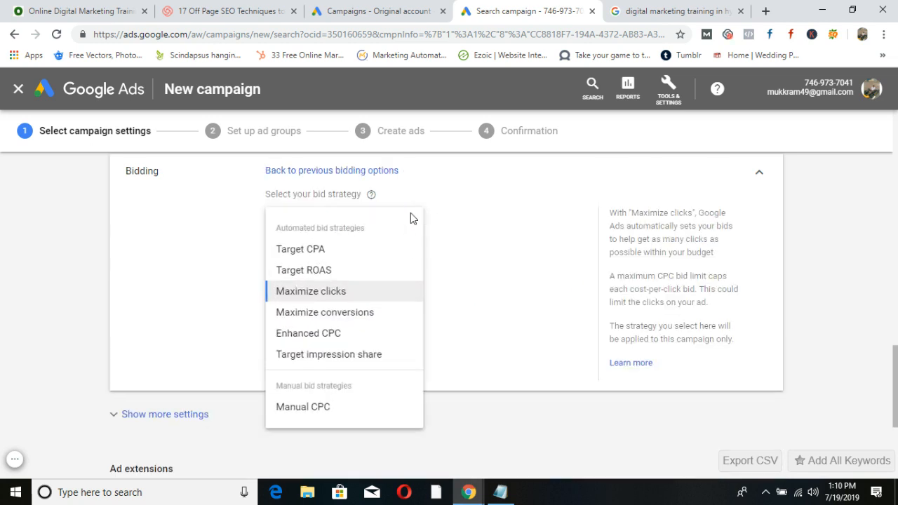
{"action": "left_click", "coordinate": [300, 407]}
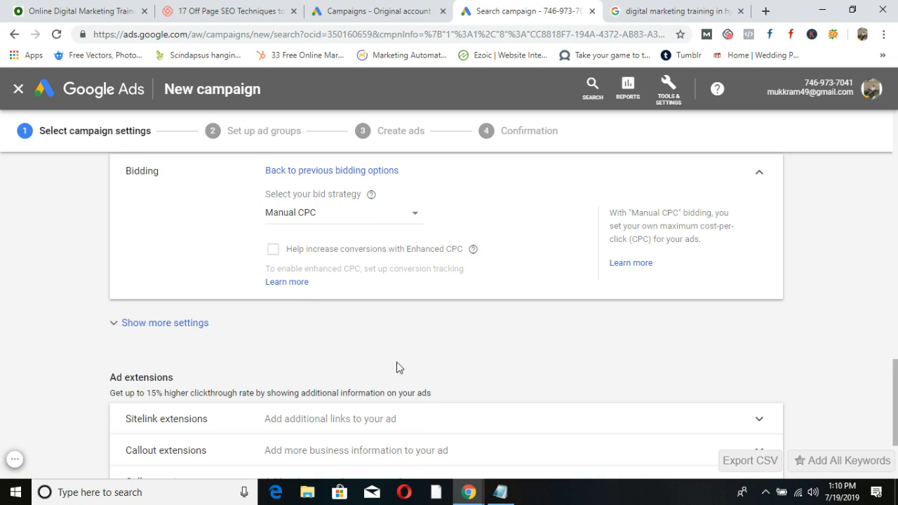
{"action": "scroll", "coordinate": [396, 368], "scroll_direction": "down", "scroll_amount": 2}
{"action": "left_click", "coordinate": [161, 425]}
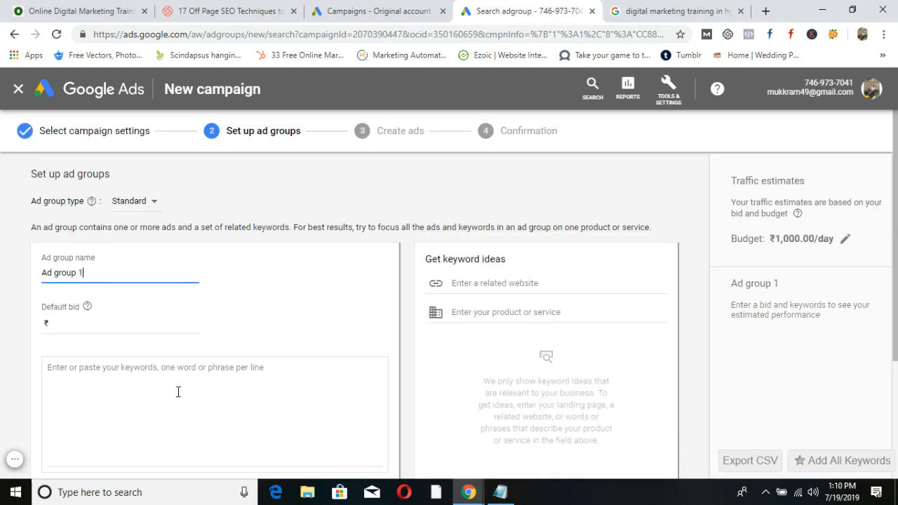
Rename the first ad group to SEO and enter its keyword.
{"action": "left_click_drag", "start_coordinate": [107, 275], "coordinate": [19, 272]}
{"action": "type", "text": "SEO"}
{"action": "left_click", "coordinate": [57, 324]}
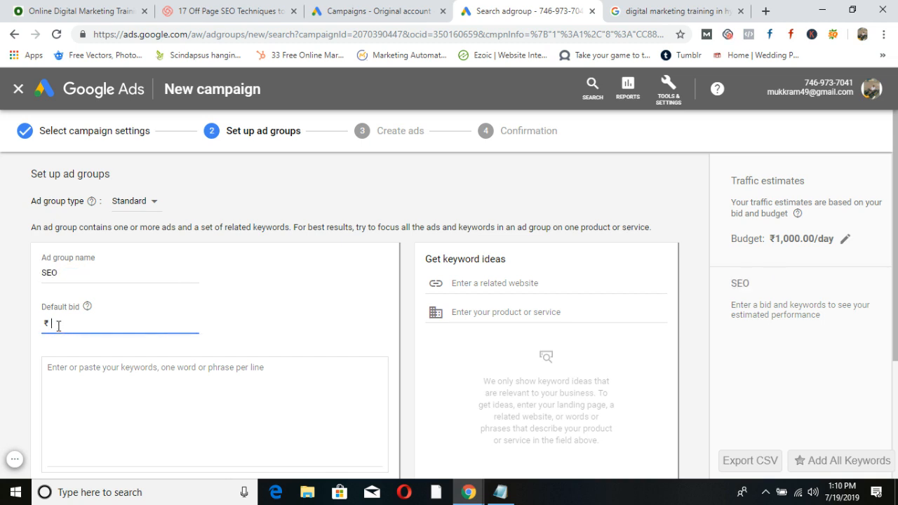
{"action": "left_click", "coordinate": [87, 377]}
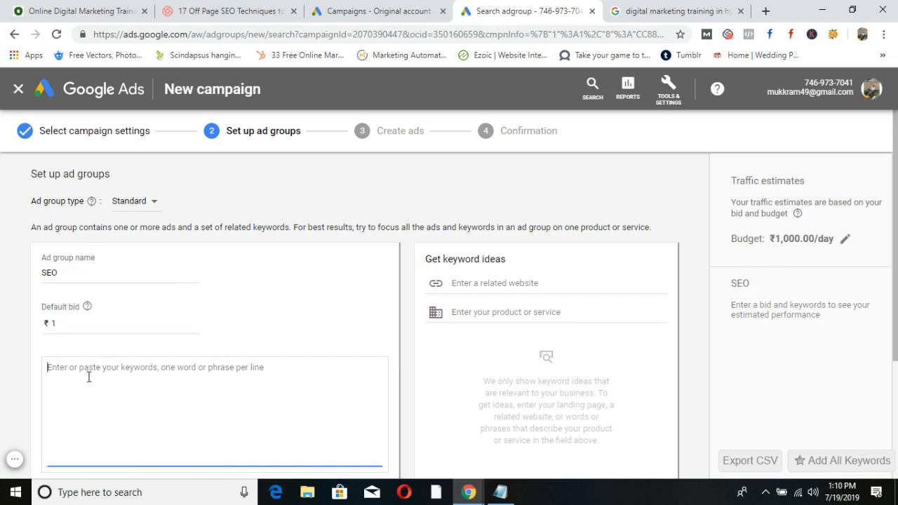
{"action": "type", "text": "Seo training in Hyderabad"}
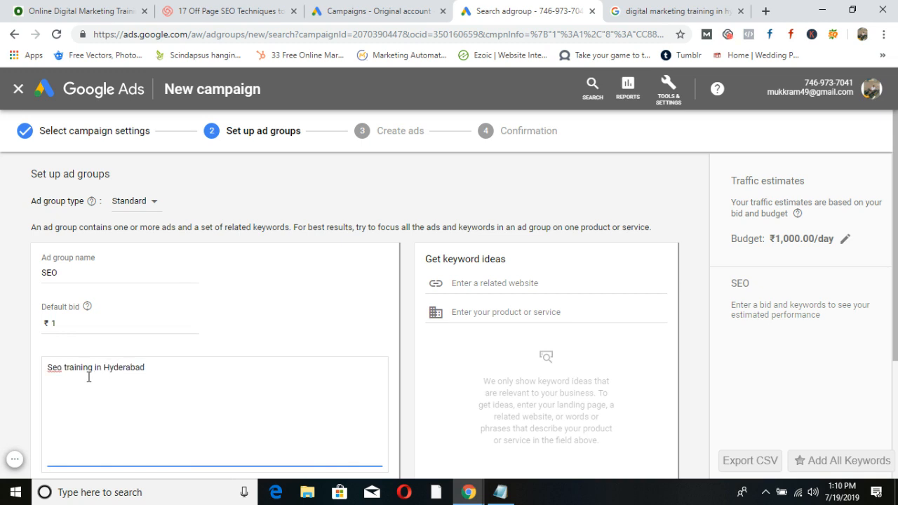
{"action": "scroll", "coordinate": [91, 378], "scroll_direction": "down", "scroll_amount": 3}
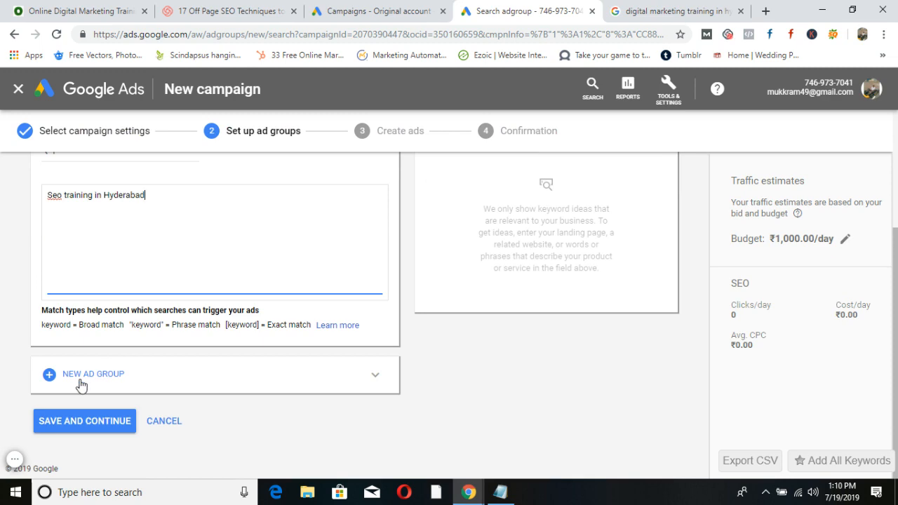
Add an SEM ad group bidding ₹1 with keyword 'Google ads training in hyderabad'.
{"action": "left_click", "coordinate": [81, 378]}
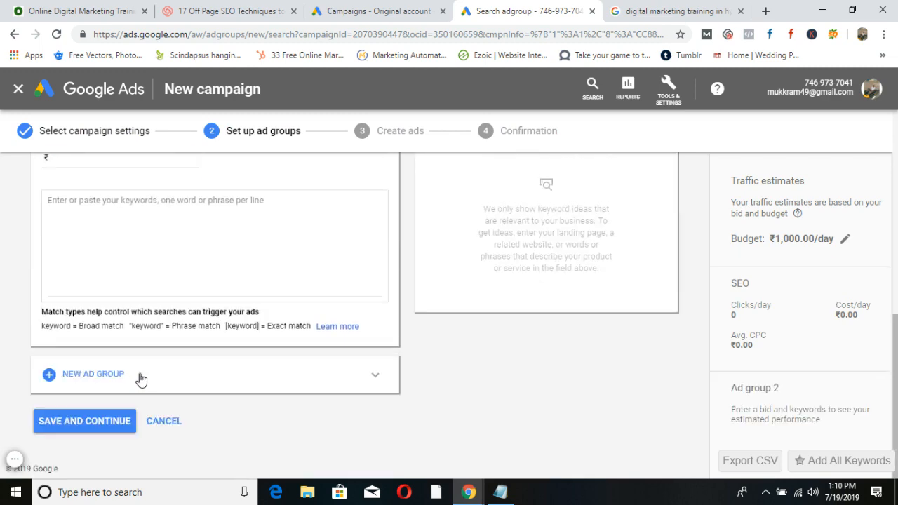
{"action": "left_click_drag", "start_coordinate": [102, 265], "coordinate": [24, 264]}
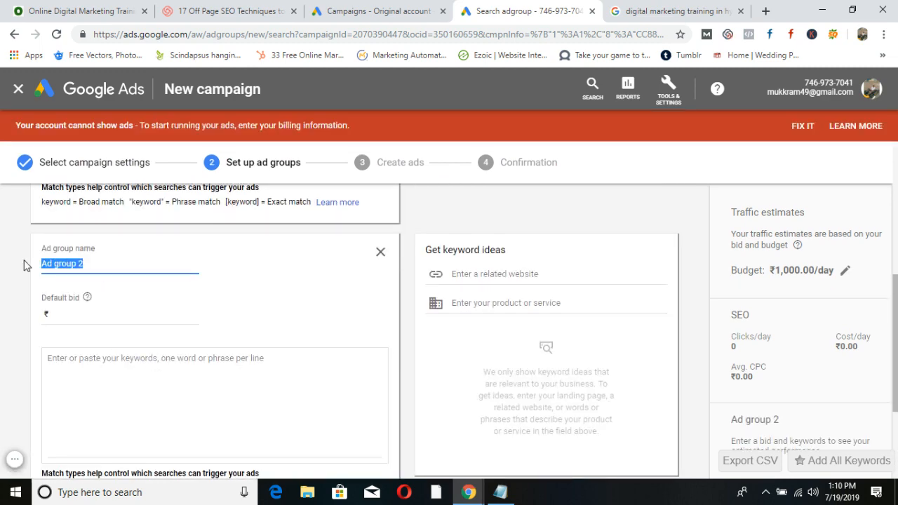
{"action": "type", "text": "SEM"}
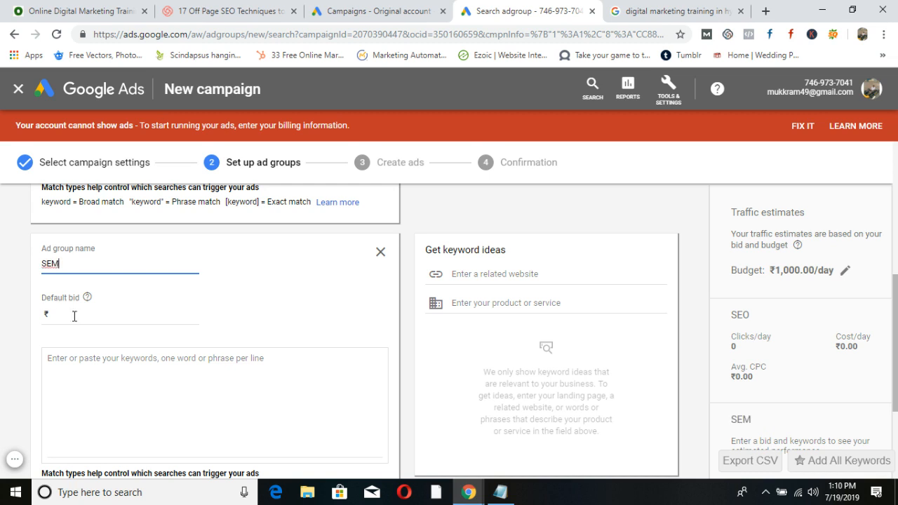
{"action": "left_click", "coordinate": [75, 314]}
{"action": "left_click", "coordinate": [118, 373]}
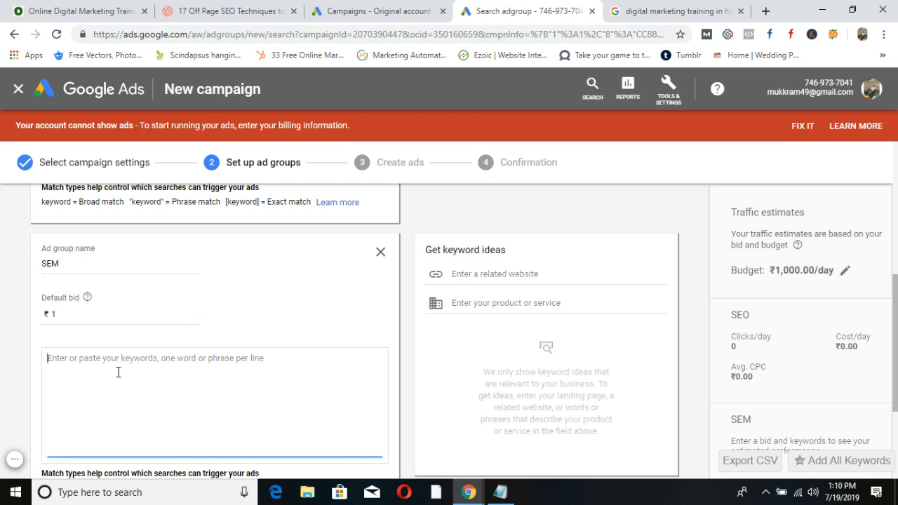
{"action": "type", "text": "Google ads"}
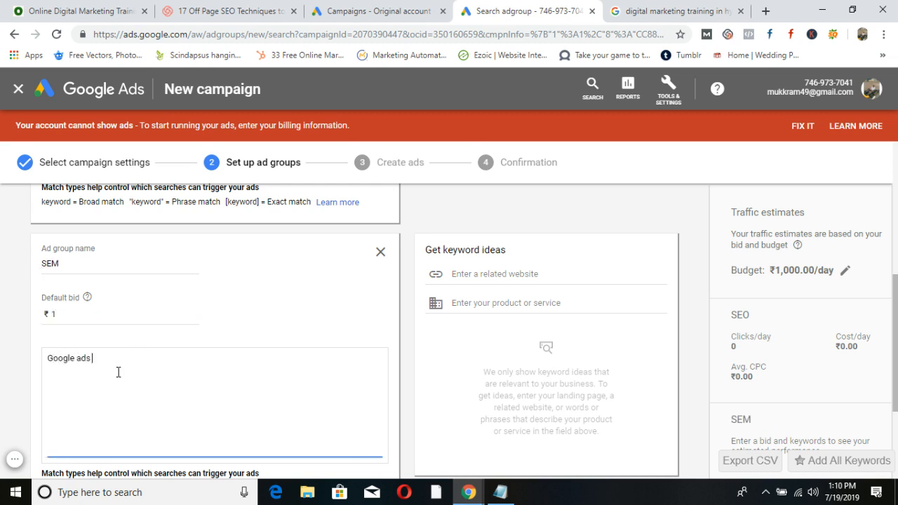
{"action": "type", "text": " traini"}
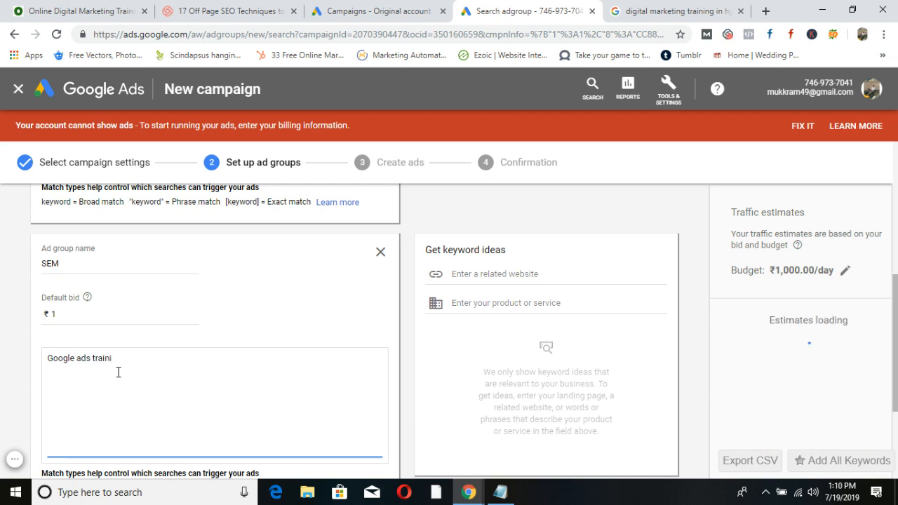
{"action": "type", "text": "ng in hyderabad"}
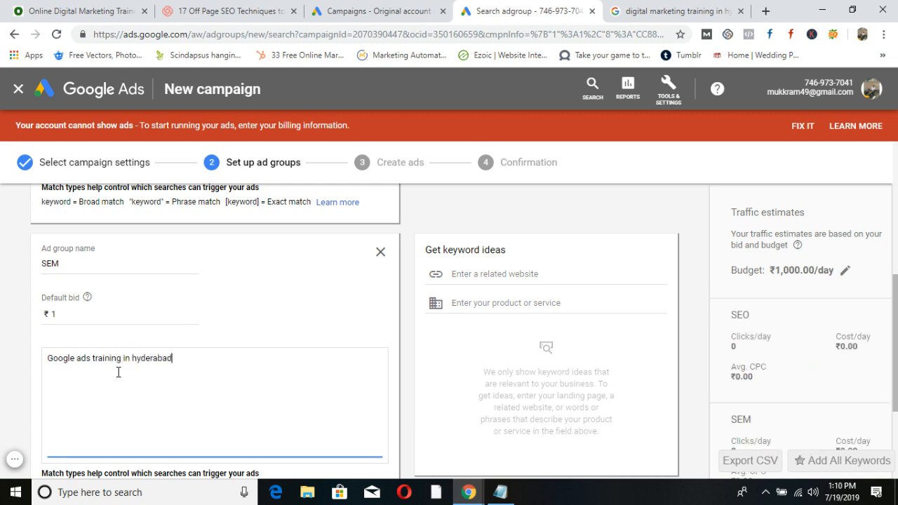
{"action": "scroll", "coordinate": [118, 372], "scroll_direction": "down", "scroll_amount": 3}
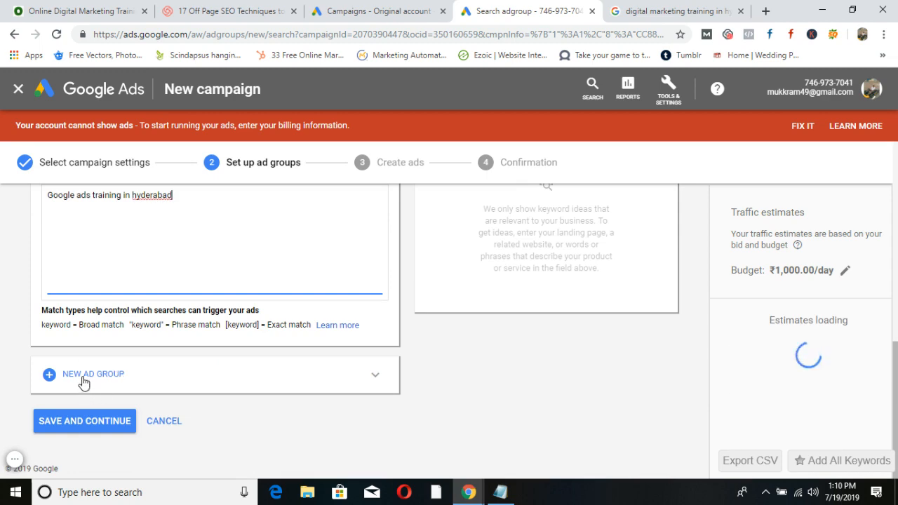
{"action": "scroll", "coordinate": [123, 343], "scroll_direction": "up", "scroll_amount": 2}
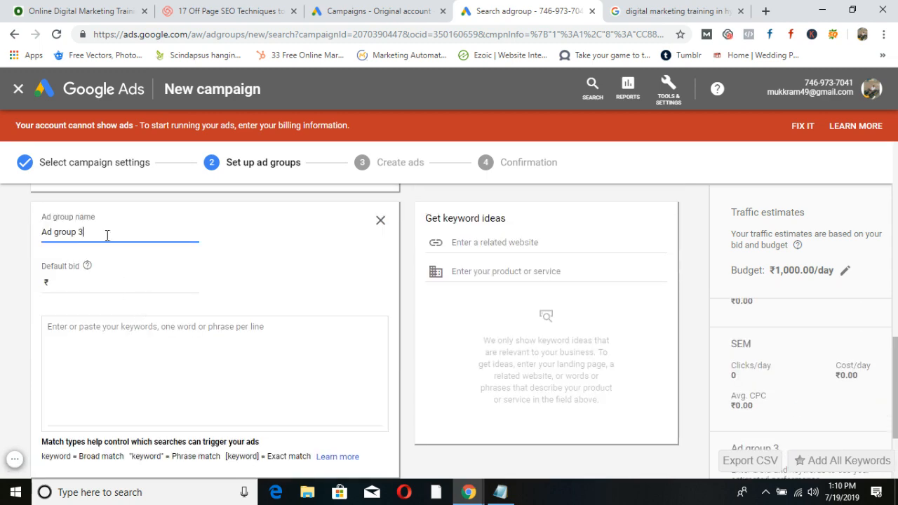
Rename the third ad group to Digital marketing with a ₹1 default bid.
{"action": "left_click_drag", "start_coordinate": [106, 234], "coordinate": [9, 229]}
{"action": "type", "text": "Digital marketing"}
{"action": "left_click", "coordinate": [75, 282]}
{"action": "type", "text": "1"}
{"action": "left_click", "coordinate": [98, 337]}
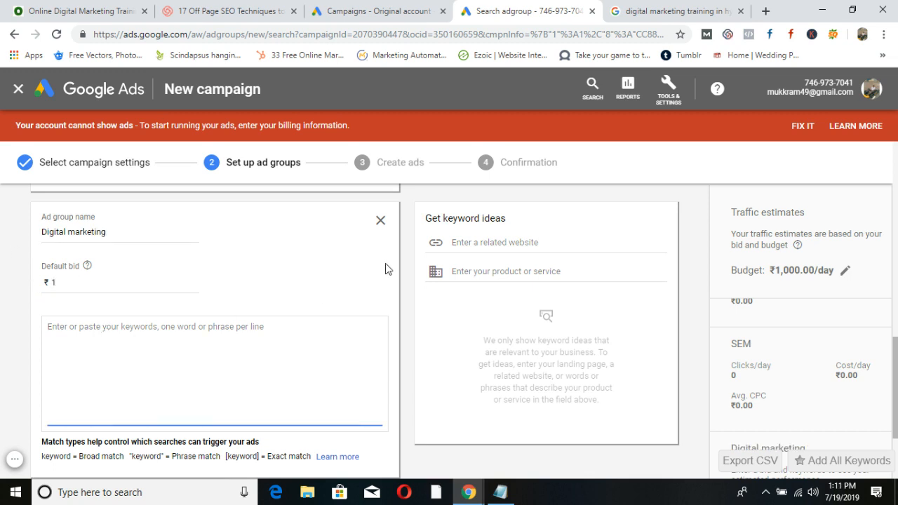
Add four suggested 'digital' keyword ideas, such as digital marketing course, then save the ad groups.
{"action": "left_click", "coordinate": [481, 271]}
{"action": "type", "text": "digital marketing training in hyderabad"}
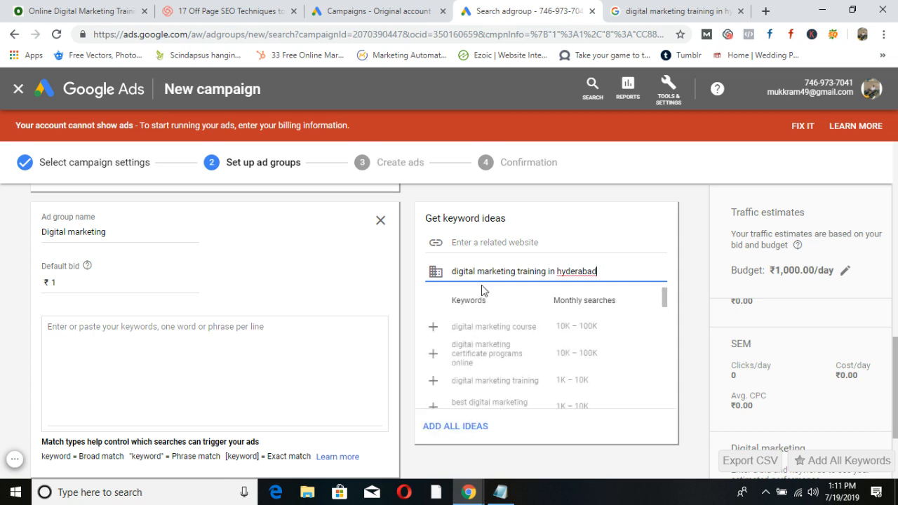
{"action": "left_click", "coordinate": [432, 327]}
{"action": "left_click", "coordinate": [432, 331]}
{"action": "left_click", "coordinate": [432, 352]}
{"action": "left_click", "coordinate": [433, 379]}
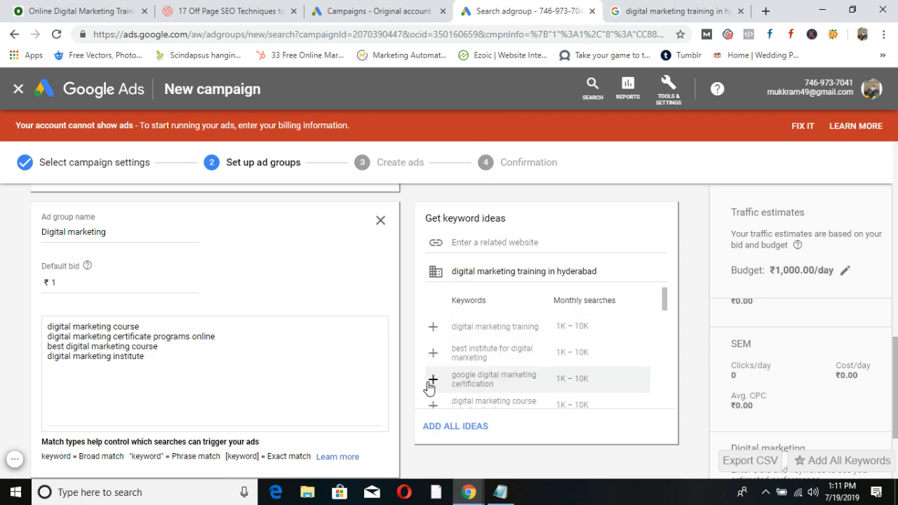
{"action": "scroll", "coordinate": [211, 361], "scroll_direction": "down", "scroll_amount": 2}
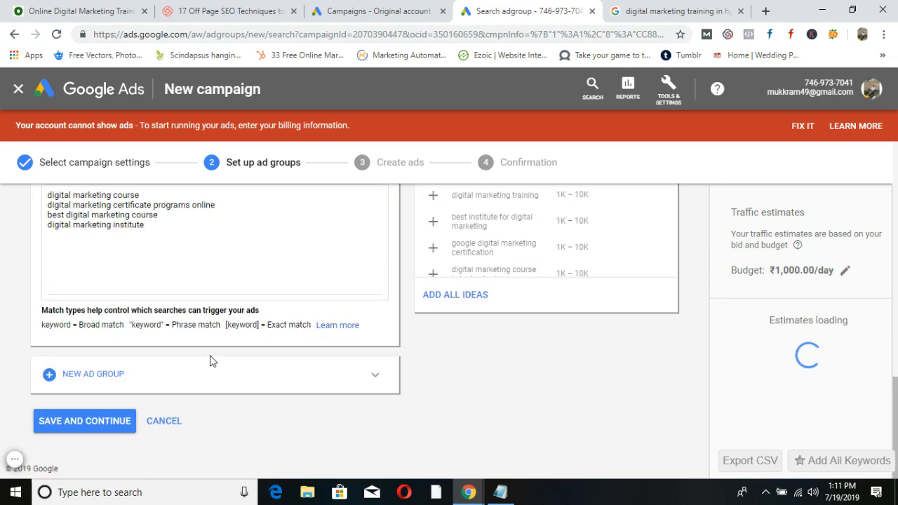
{"action": "left_click", "coordinate": [91, 424]}
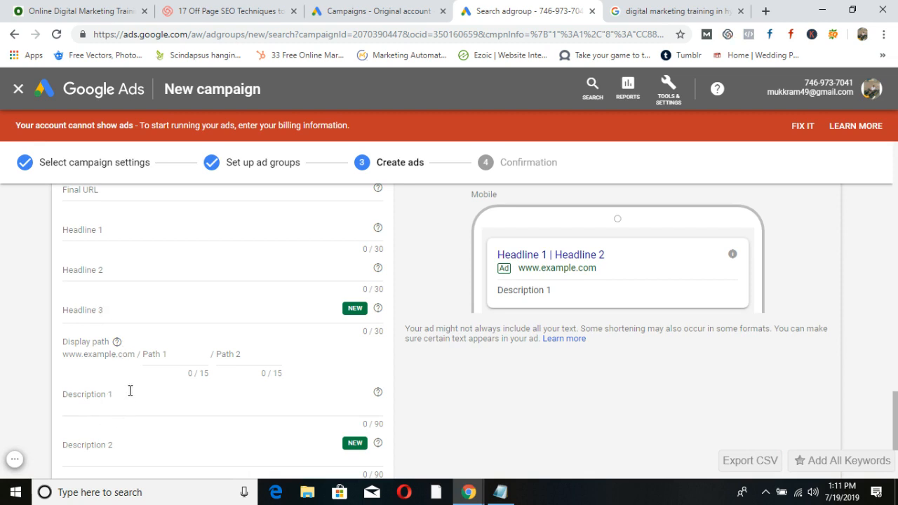
Go through the text ad's three headline and two description fields.
{"action": "scroll", "coordinate": [129, 391], "scroll_direction": "up", "scroll_amount": 1}
{"action": "left_click", "coordinate": [105, 299]}
{"action": "left_click", "coordinate": [98, 335]}
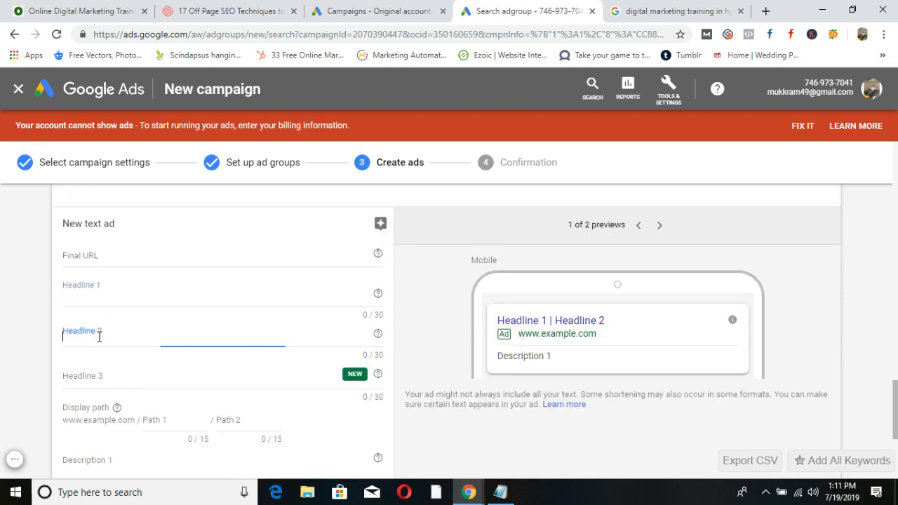
{"action": "left_click", "coordinate": [94, 379]}
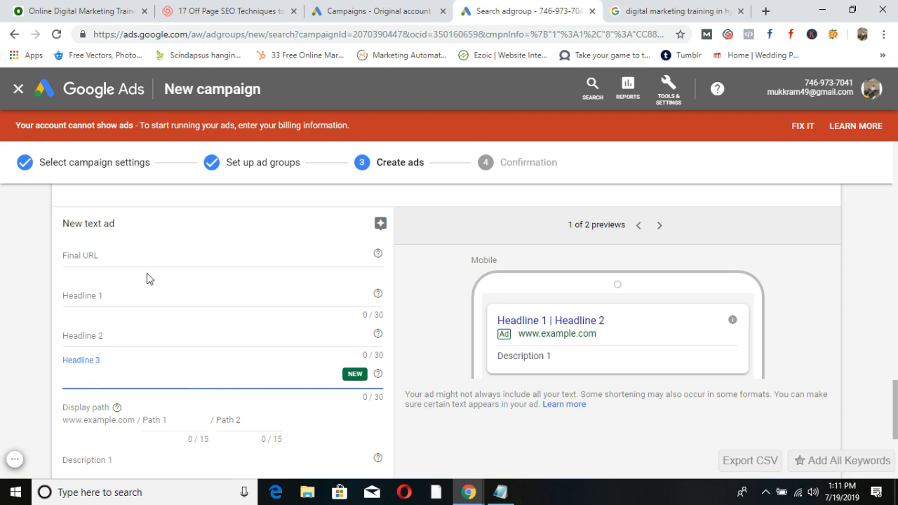
{"action": "scroll", "coordinate": [115, 251], "scroll_direction": "down", "scroll_amount": 3}
{"action": "scroll", "coordinate": [140, 309], "scroll_direction": "up", "scroll_amount": 3}
{"action": "left_click", "coordinate": [109, 297]}
{"action": "left_click", "coordinate": [106, 337]}
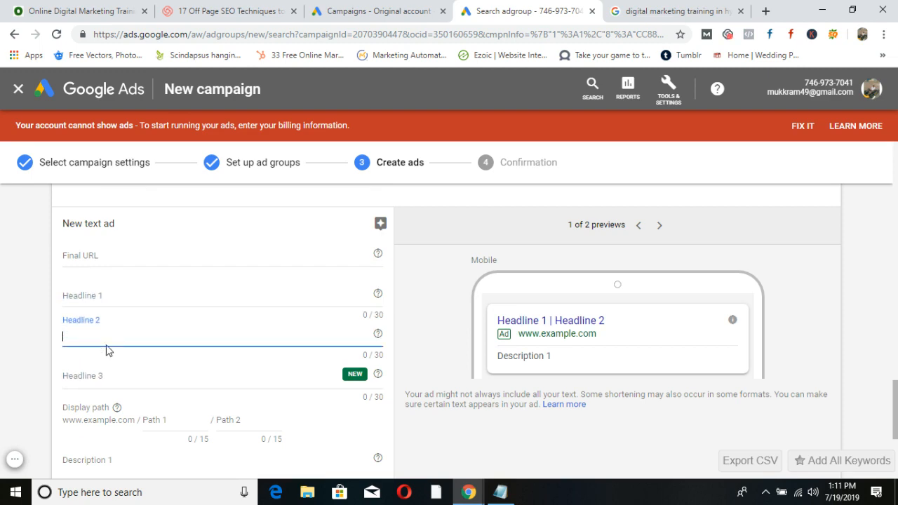
{"action": "left_click", "coordinate": [106, 374]}
{"action": "scroll", "coordinate": [249, 342], "scroll_direction": "down", "scroll_amount": 2}
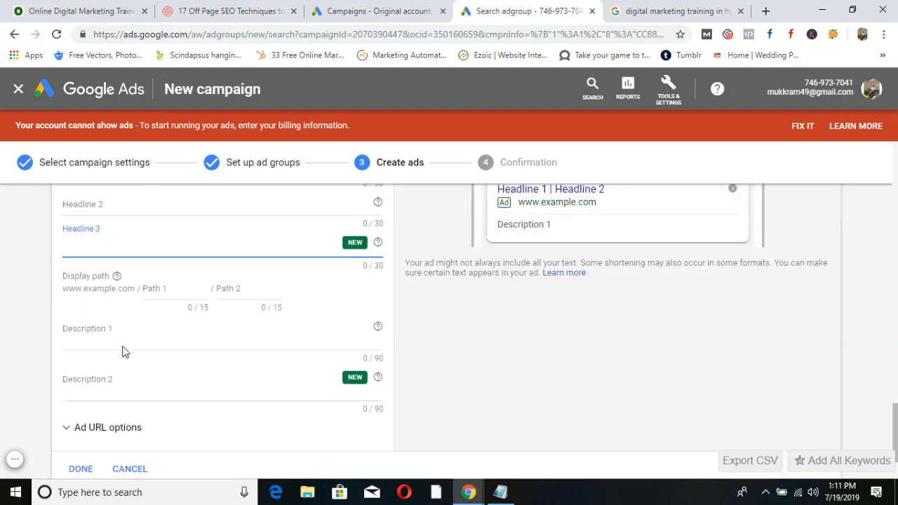
{"action": "left_click", "coordinate": [120, 340]}
{"action": "left_click", "coordinate": [119, 376]}
{"action": "scroll", "coordinate": [217, 355], "scroll_direction": "up", "scroll_amount": 4}
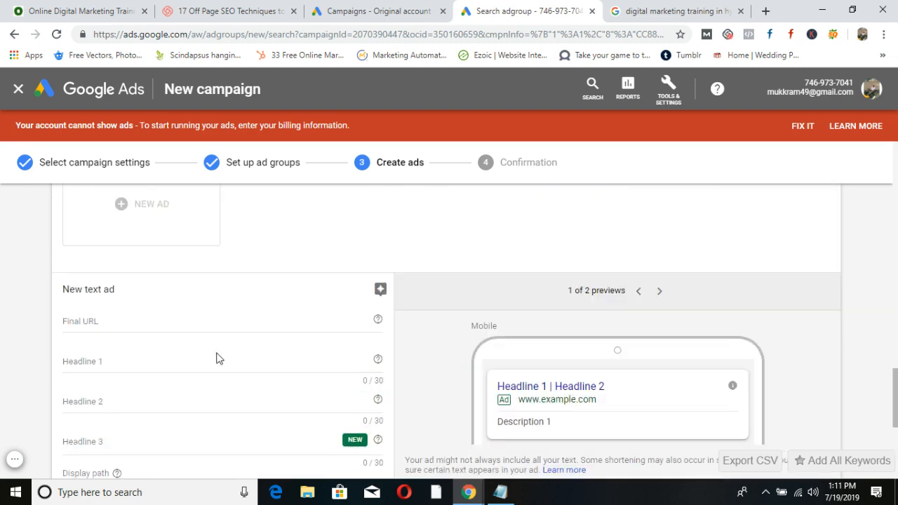
{"action": "scroll", "coordinate": [124, 387], "scroll_direction": "down", "scroll_amount": 4}
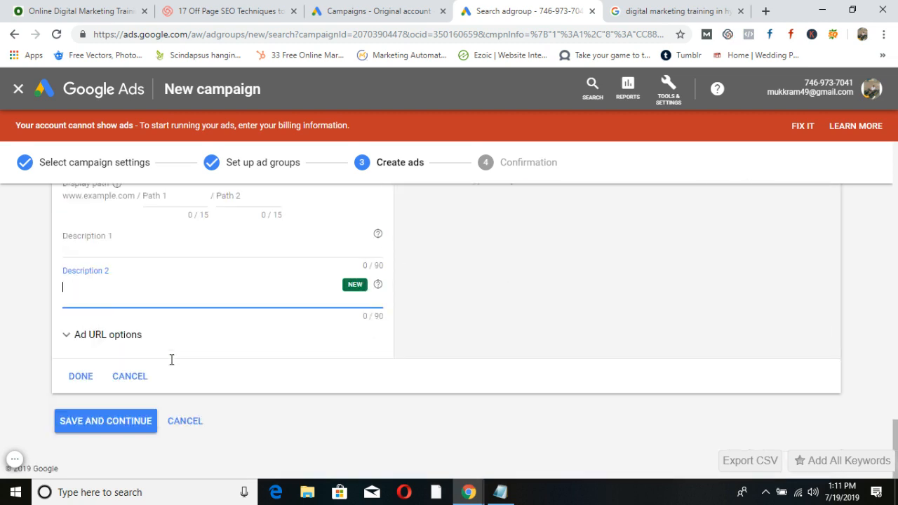
Discard the unfinished ad form and save the ads, choosing Save in both reminders.
{"action": "left_click", "coordinate": [131, 375]}
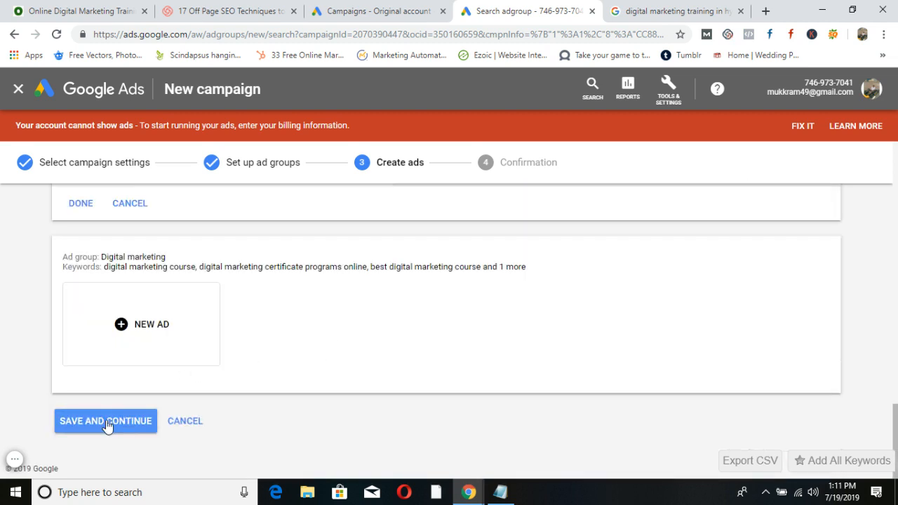
{"action": "left_click", "coordinate": [107, 423]}
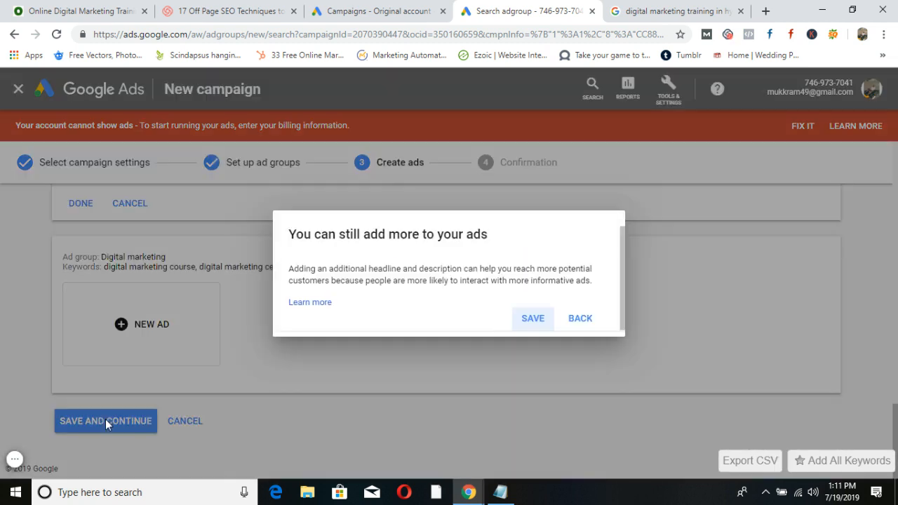
{"action": "left_click", "coordinate": [532, 319]}
{"action": "scroll", "coordinate": [531, 324], "scroll_direction": "down", "scroll_amount": 10}
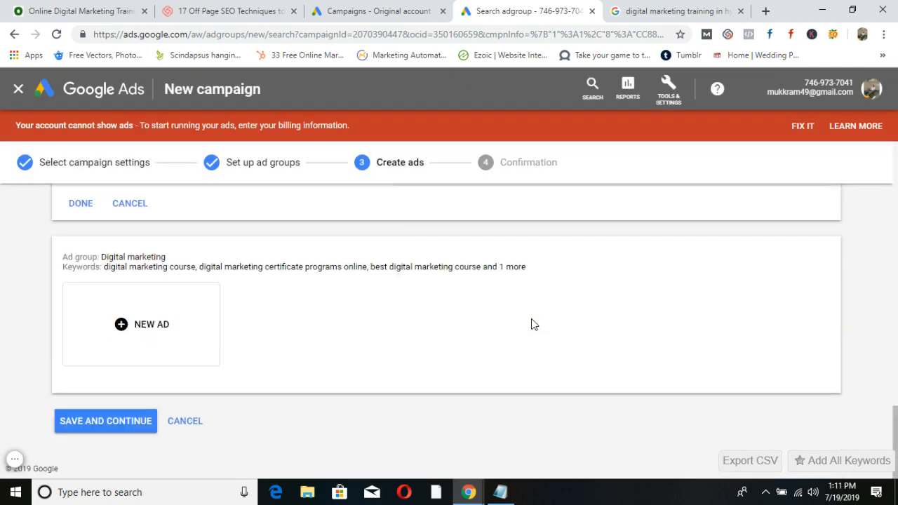
{"action": "left_click", "coordinate": [134, 420]}
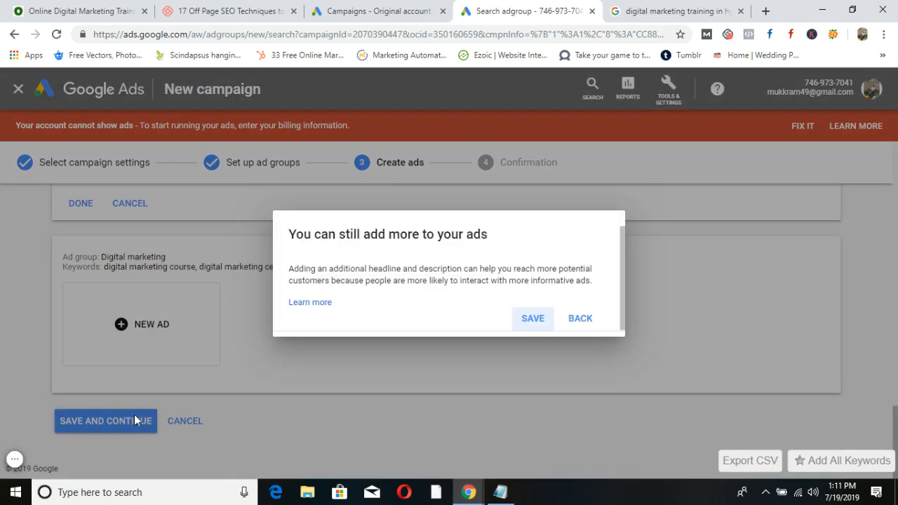
{"action": "left_click", "coordinate": [533, 324]}
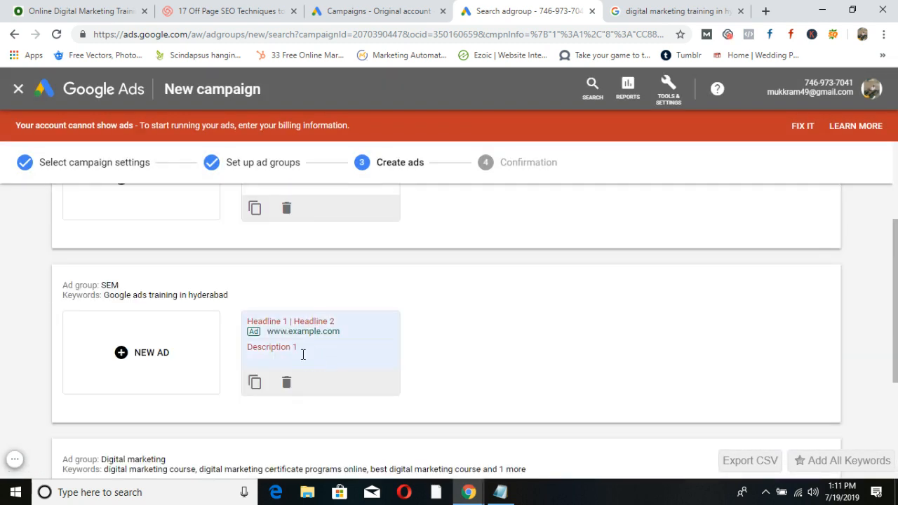
Reopen the SEO group's draft ad after glancing at the original account's campaigns.
{"action": "left_click", "coordinate": [295, 362]}
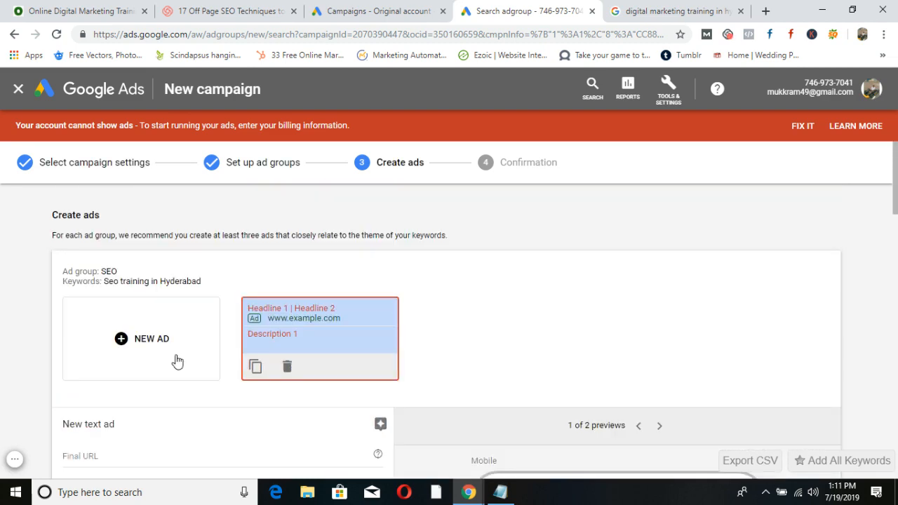
{"action": "left_click", "coordinate": [364, 11]}
{"action": "left_click", "coordinate": [528, 11]}
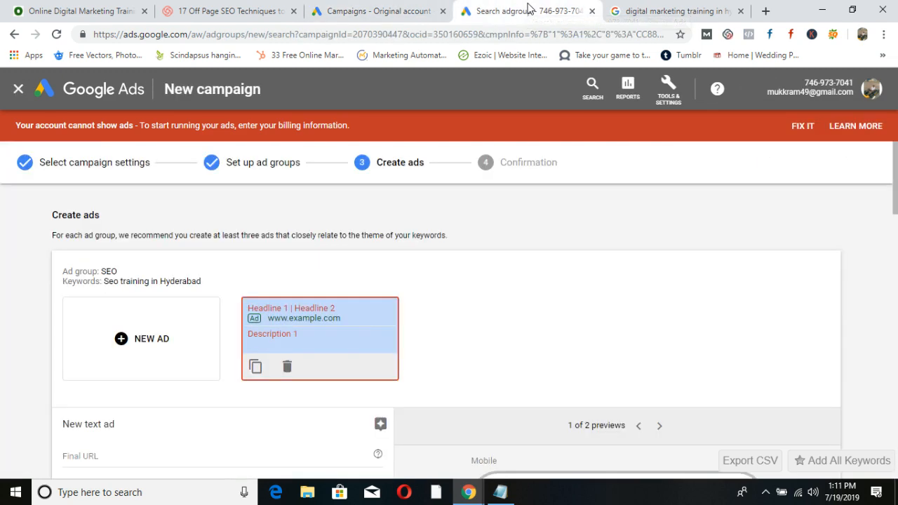